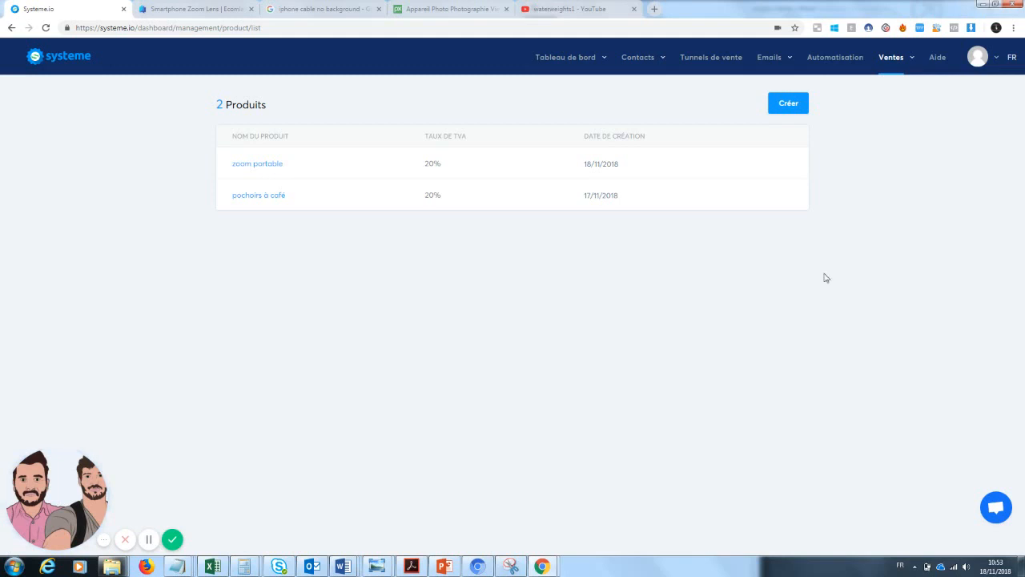
- Create a new product named "Zoom téléphone" in the sales product list
mouse_move(903, 66)
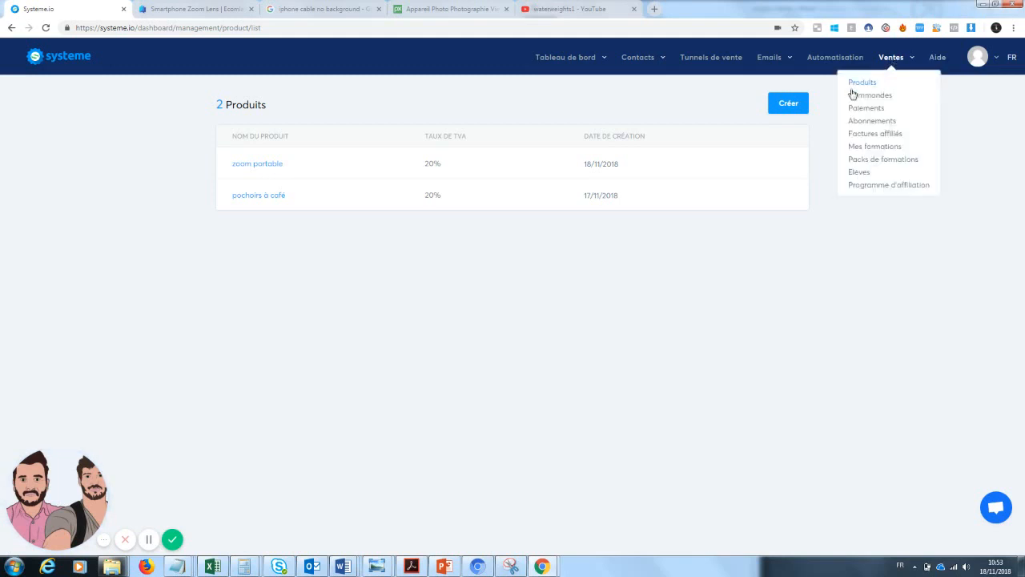
click(862, 83)
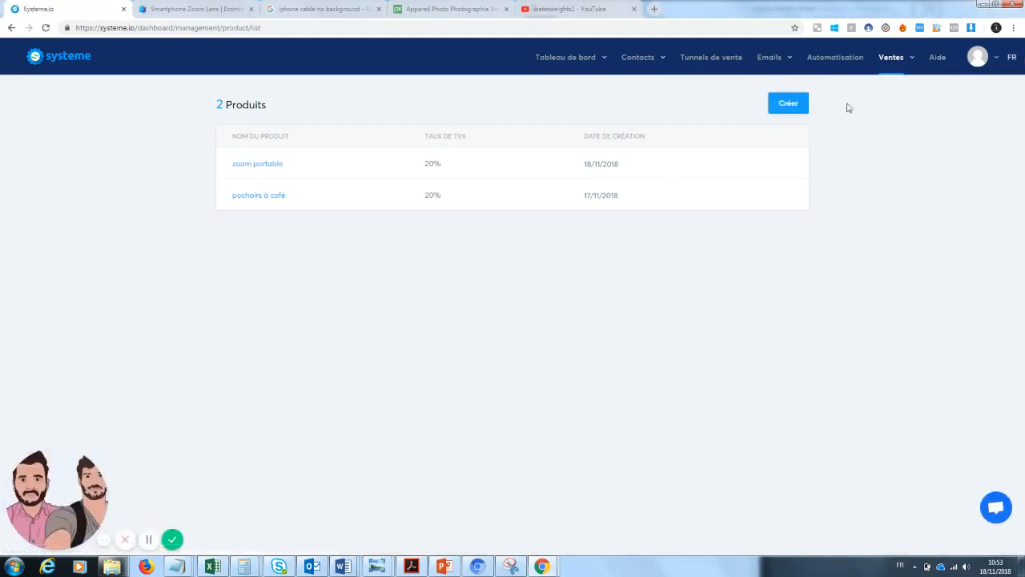
click(789, 104)
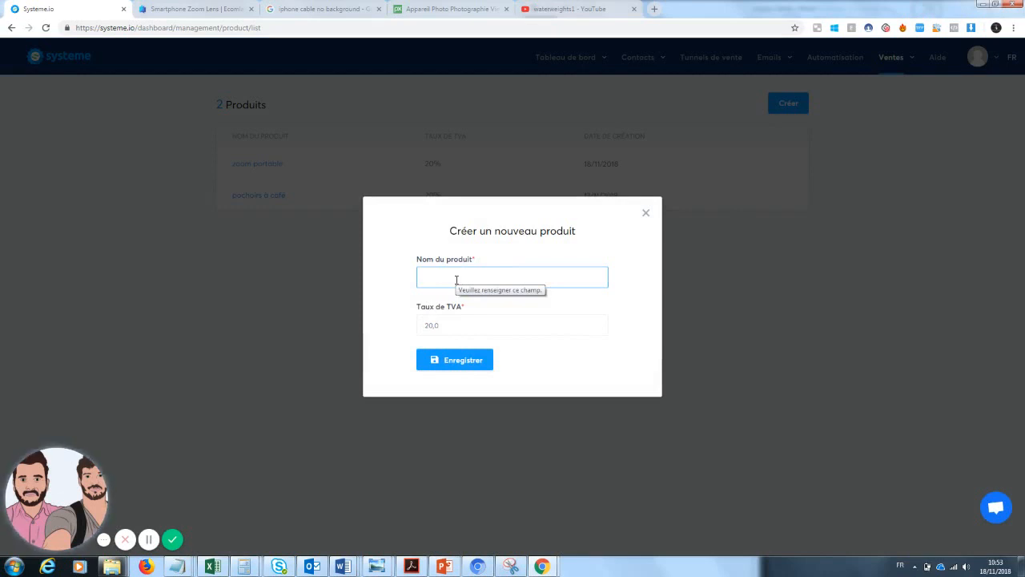
text(zoom)
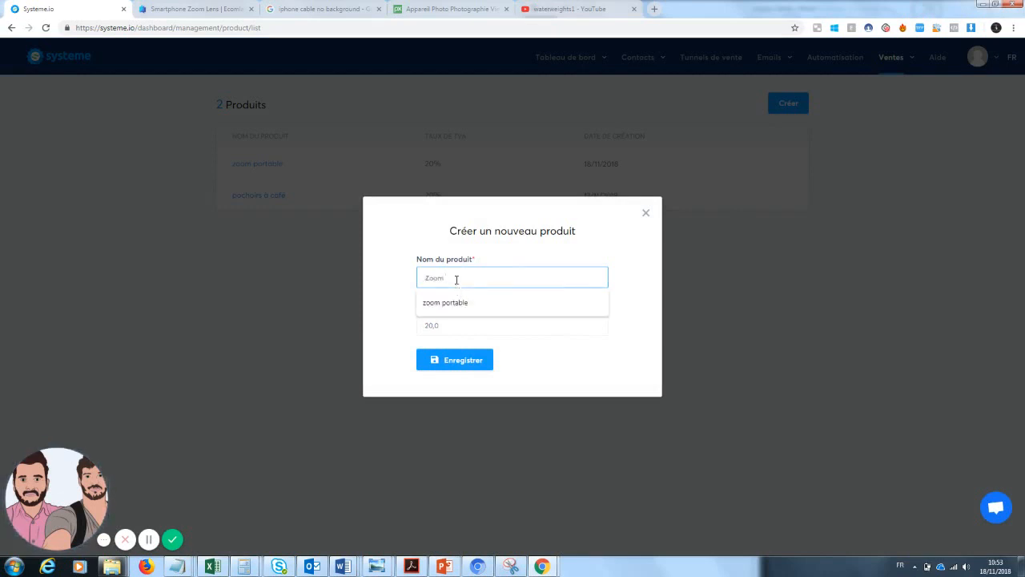
text( teleph)
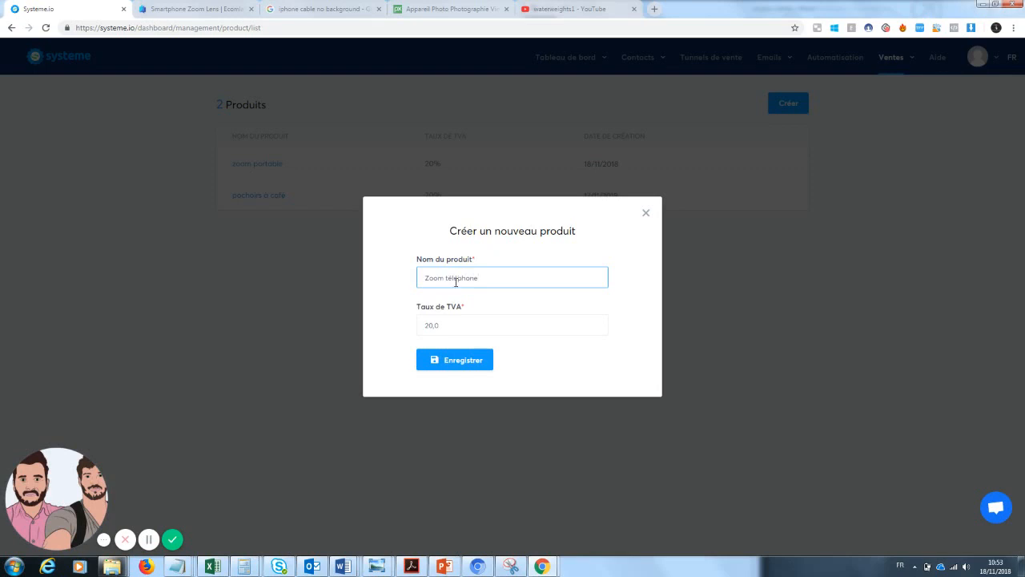
click(461, 360)
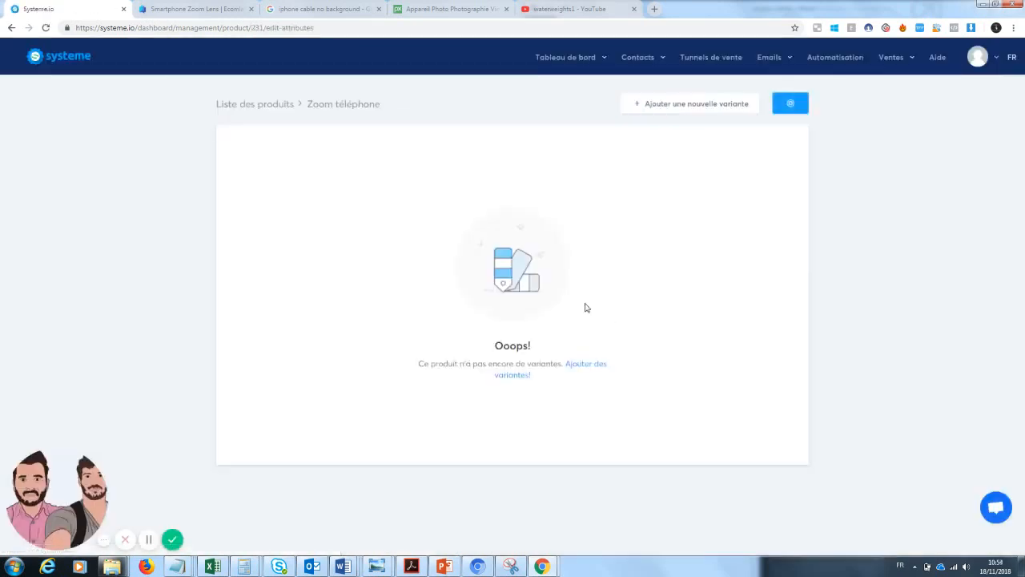
- Add two variants to the Zoom téléphone product, named "noir" and "blanc"
click(521, 378)
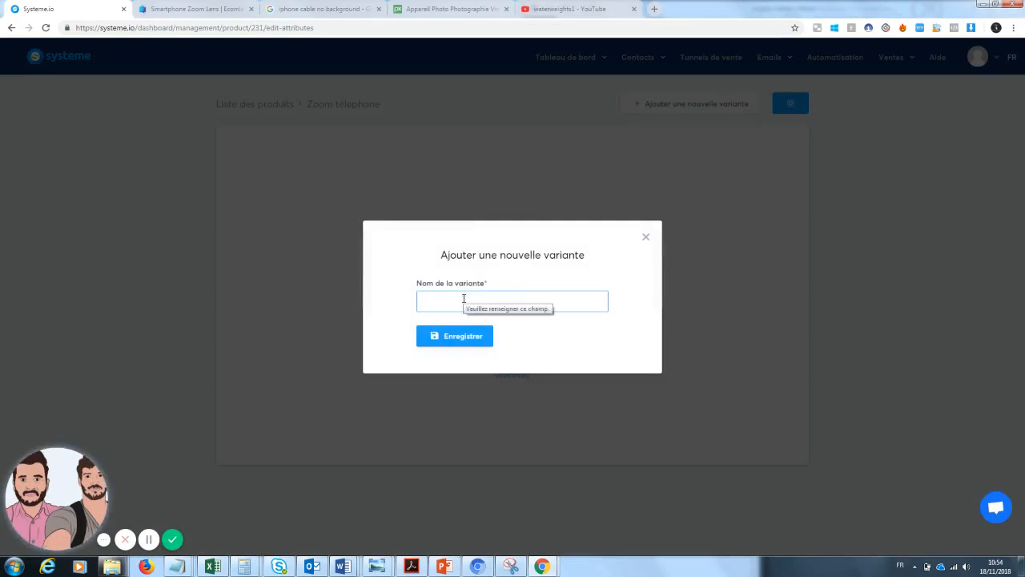
text(noir)
click(450, 325)
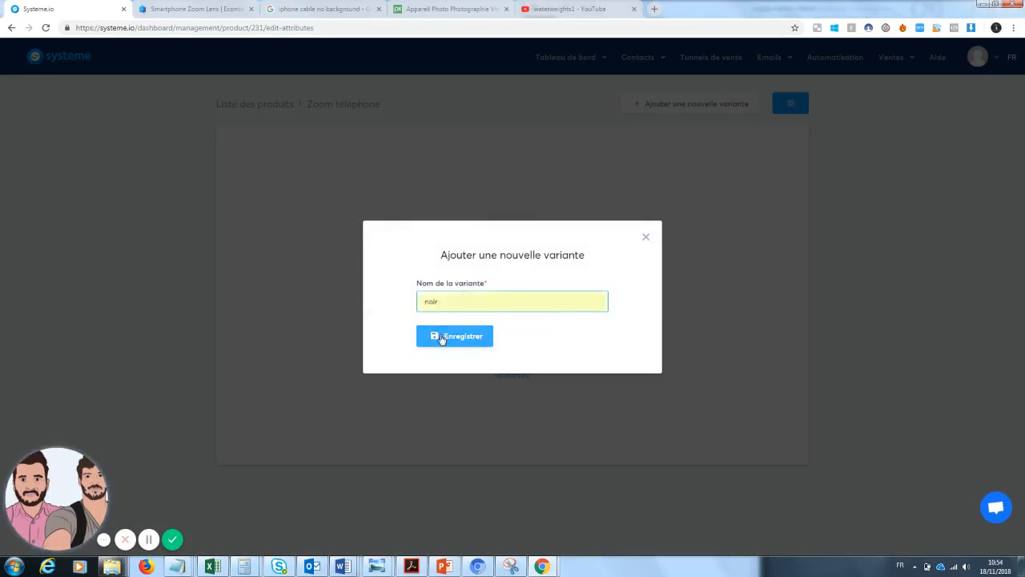
click(454, 336)
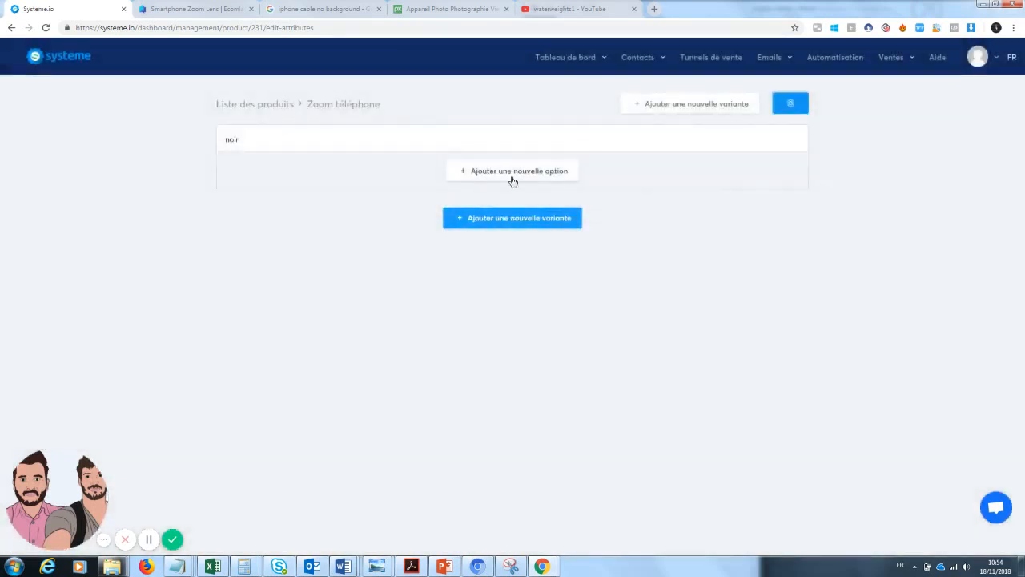
click(506, 228)
click(471, 302)
text(blanc)
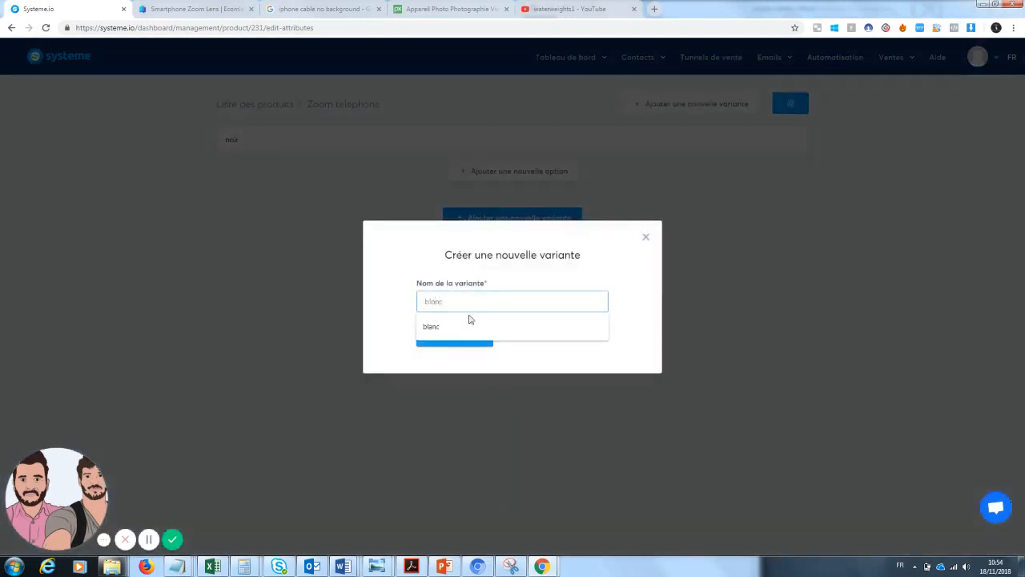
click(469, 324)
click(469, 336)
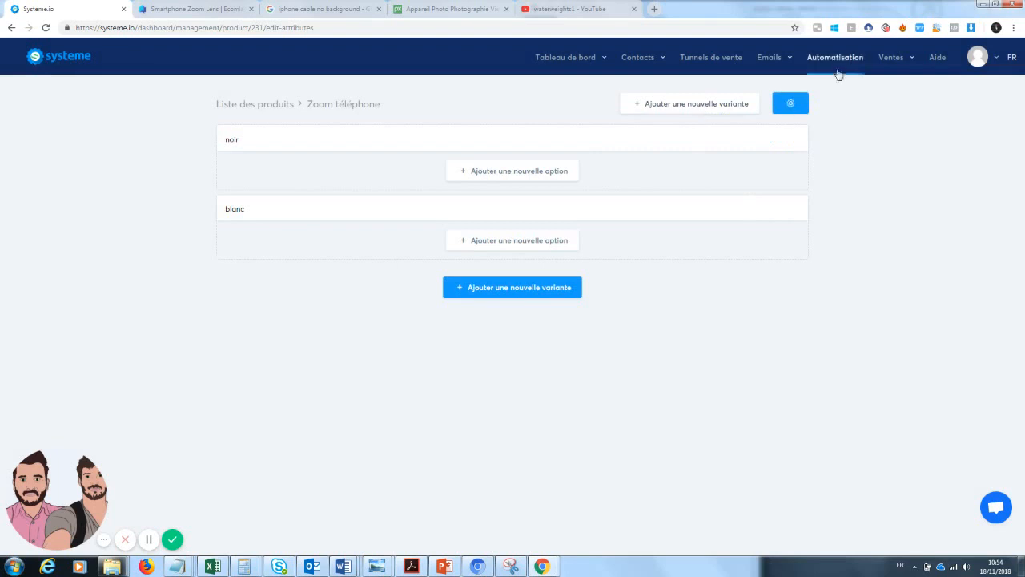
- Return to the product list and delete the "zoom portable" and "pochoirs à café" products
mouse_move(922, 75)
click(241, 106)
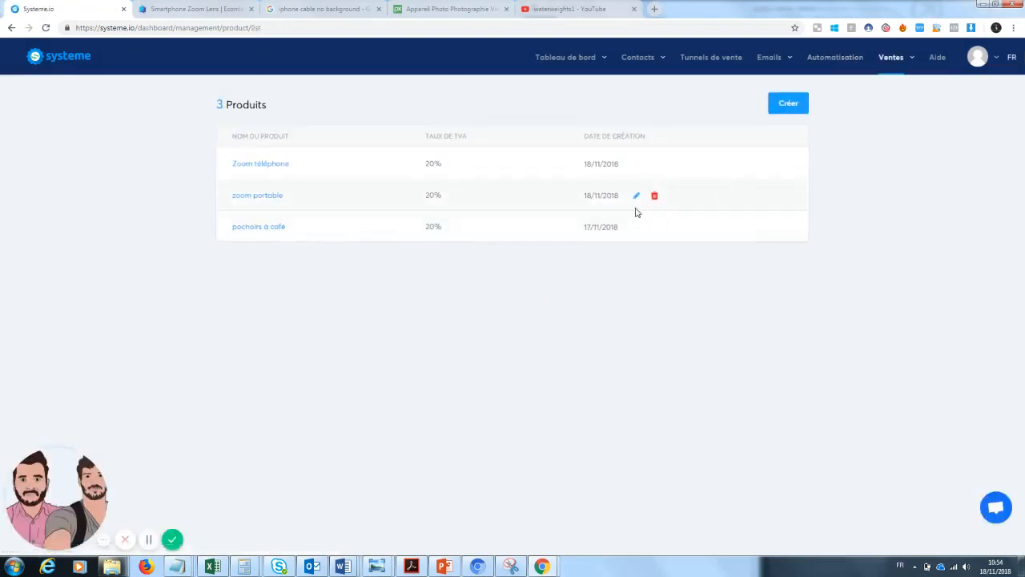
click(654, 196)
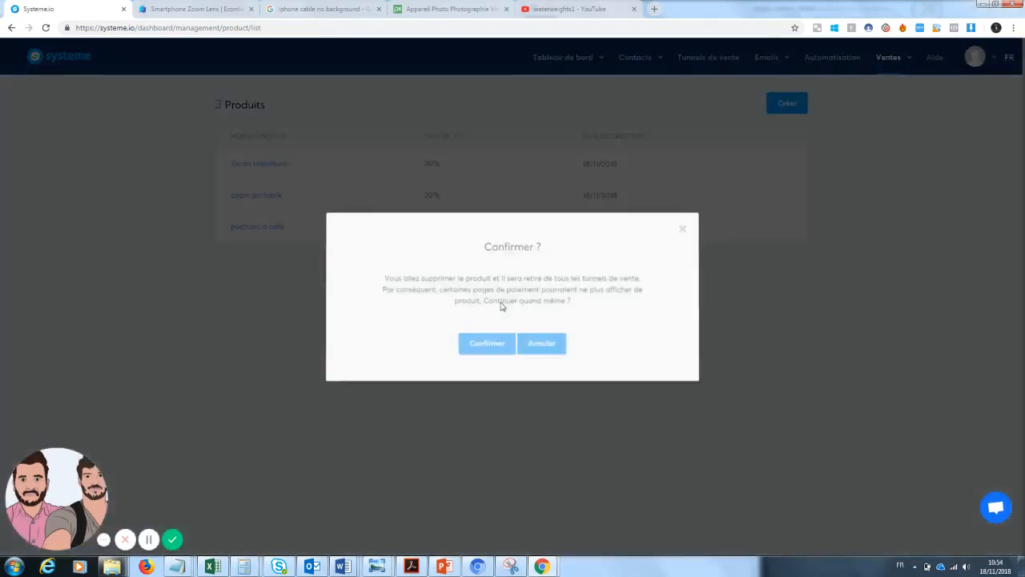
click(481, 346)
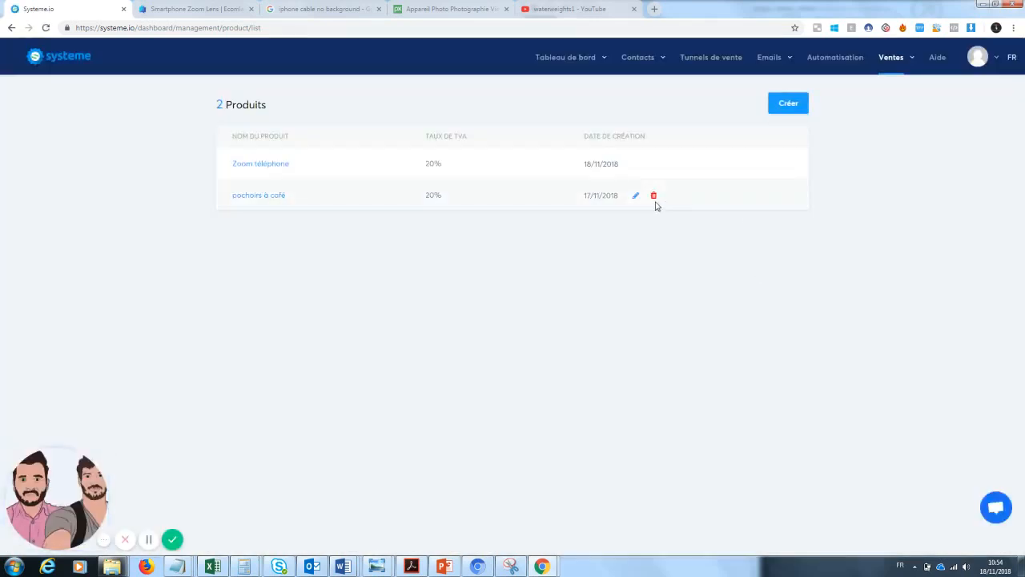
click(654, 196)
click(480, 346)
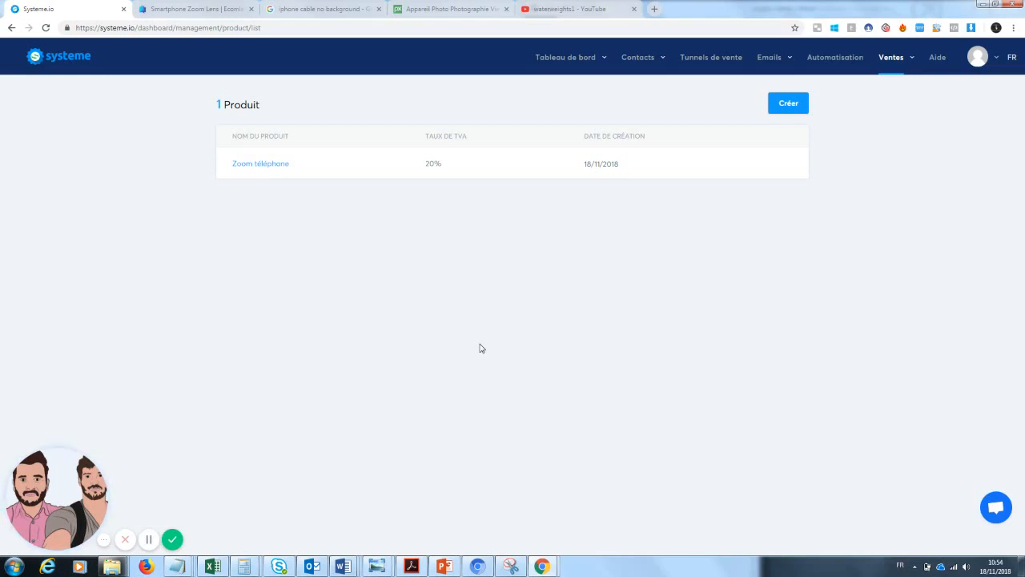
- Open the "Tunnel de ventes ecommerce" funnel and look through its capture, sales, payment, upsell and thank-you pages
click(712, 63)
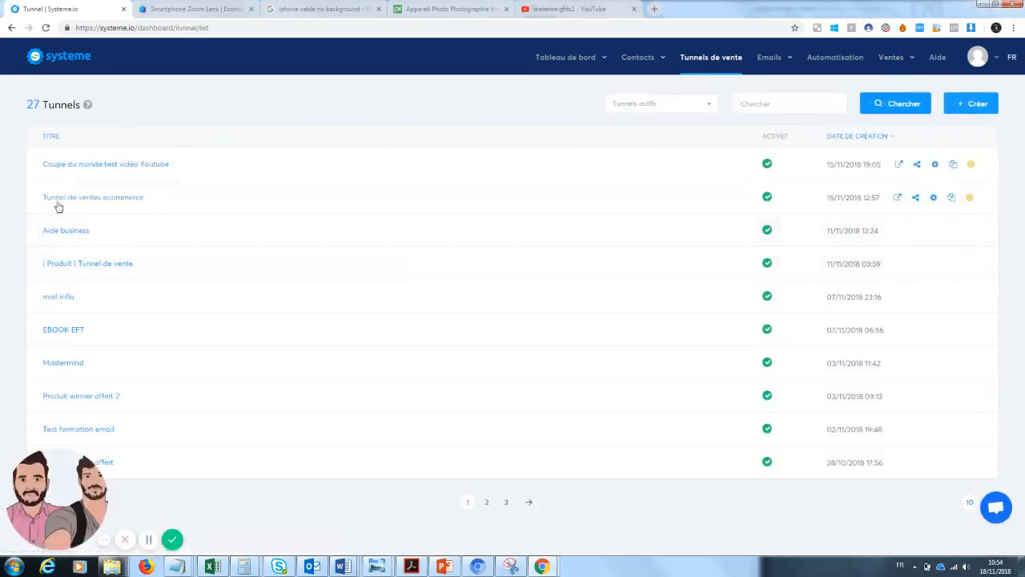
click(100, 201)
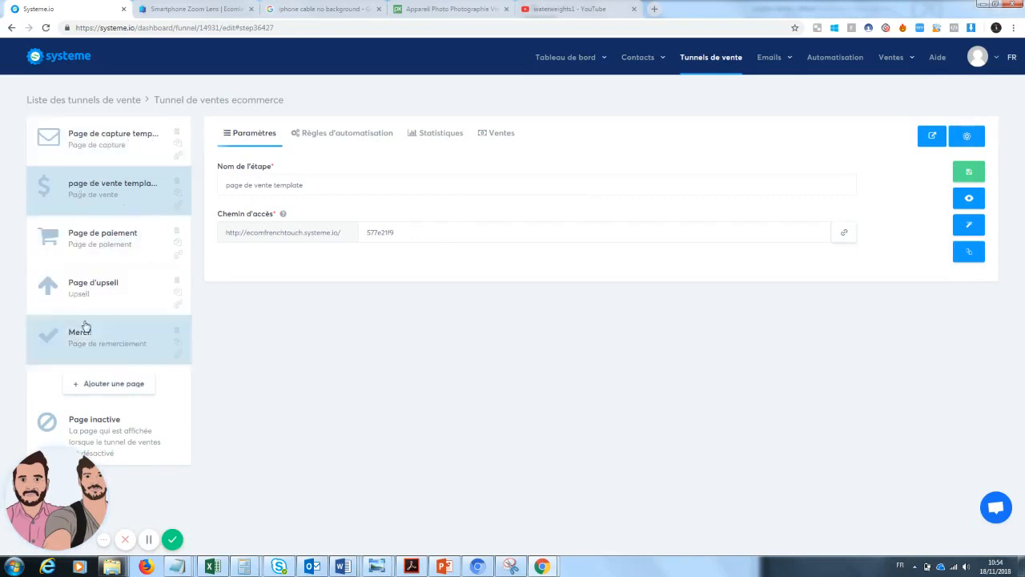
click(105, 143)
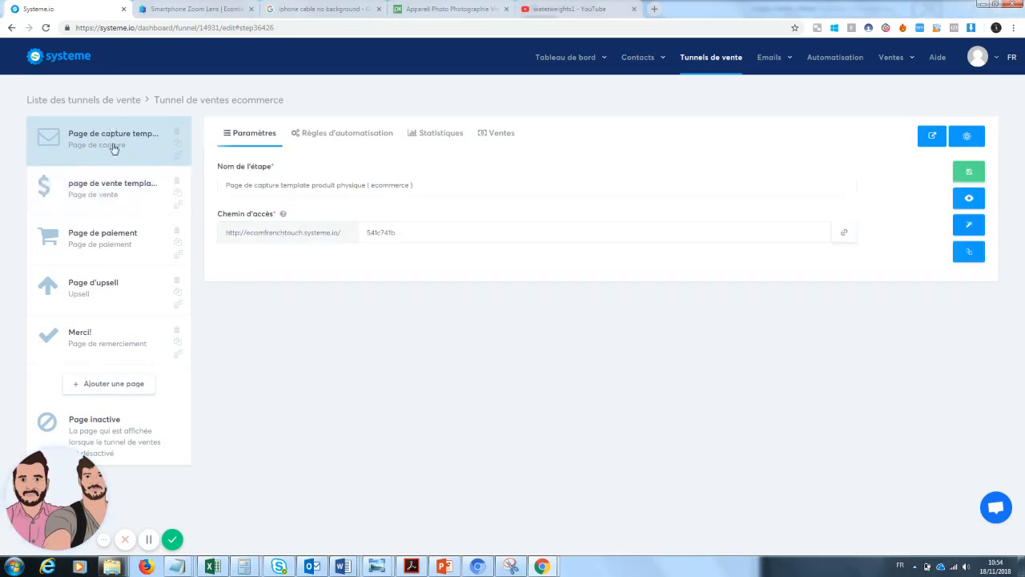
click(79, 208)
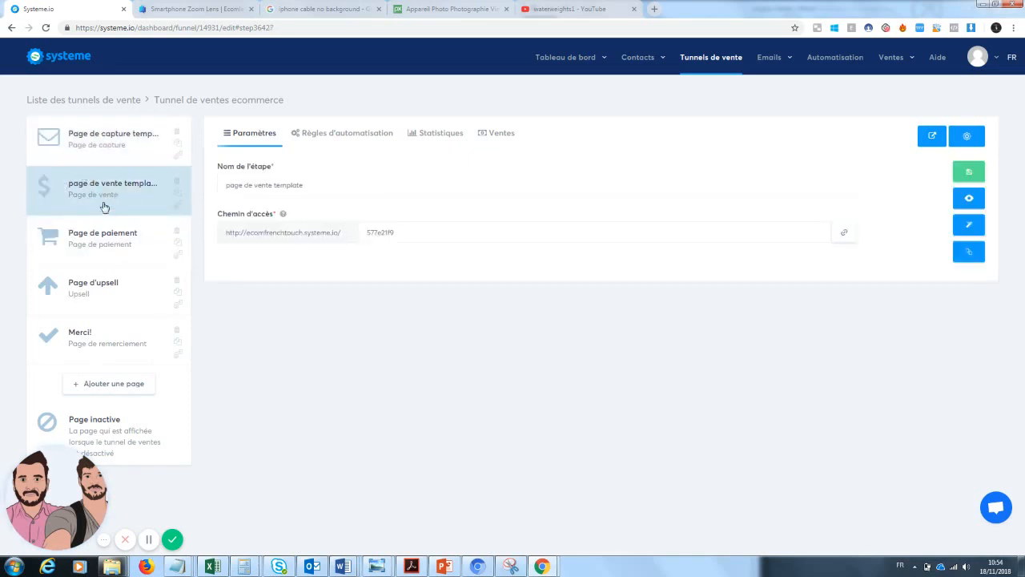
click(95, 260)
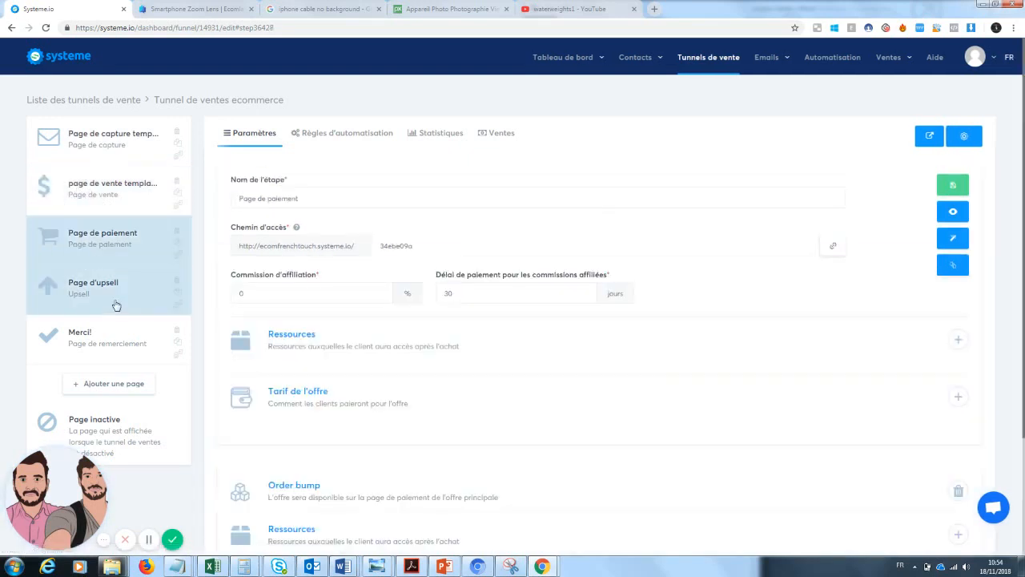
click(98, 298)
click(108, 349)
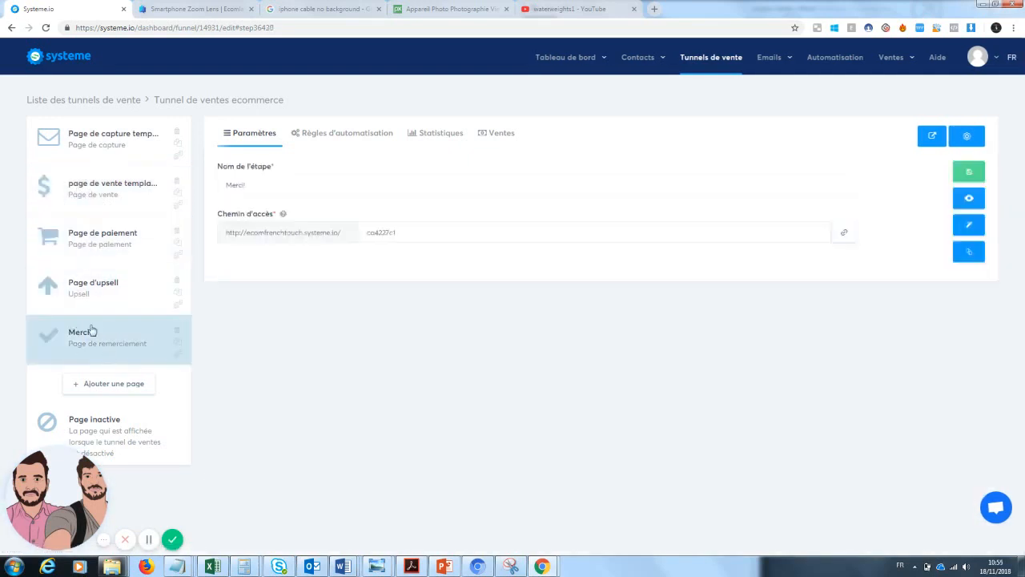
- Open the funnel's "page de vente template" sales page in the page editor
click(109, 190)
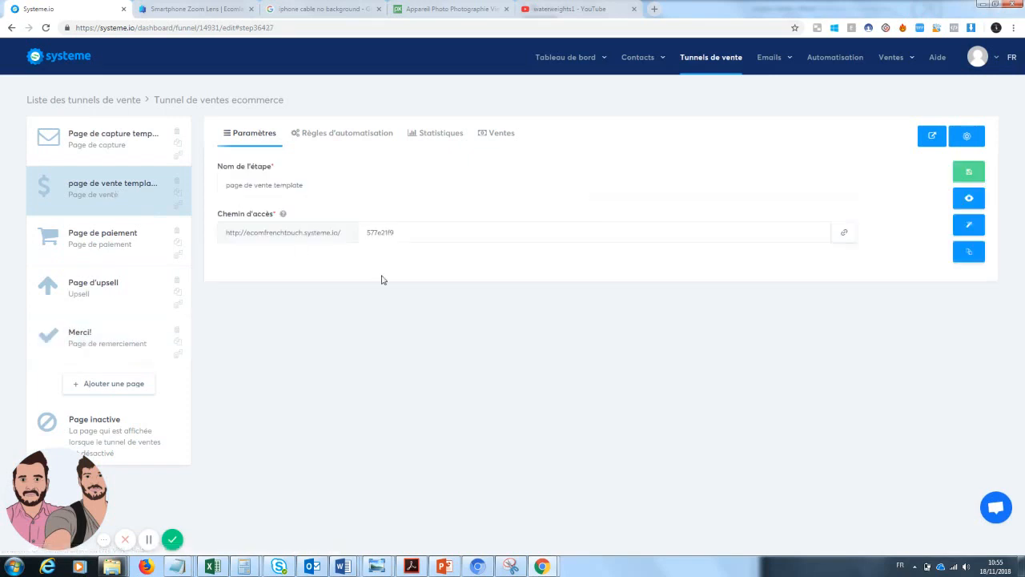
click(973, 227)
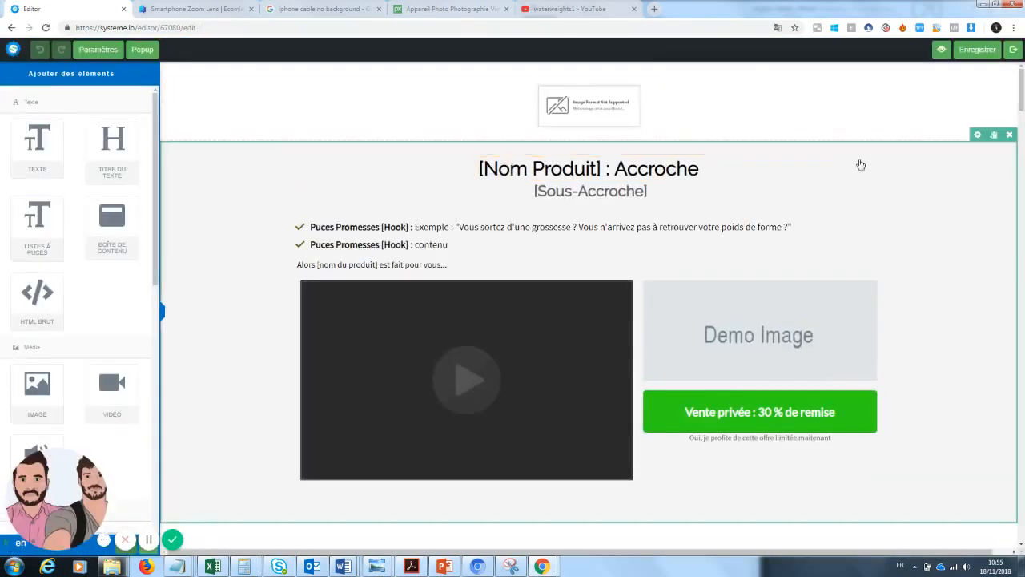
drag(1023, 102, 1022, 106)
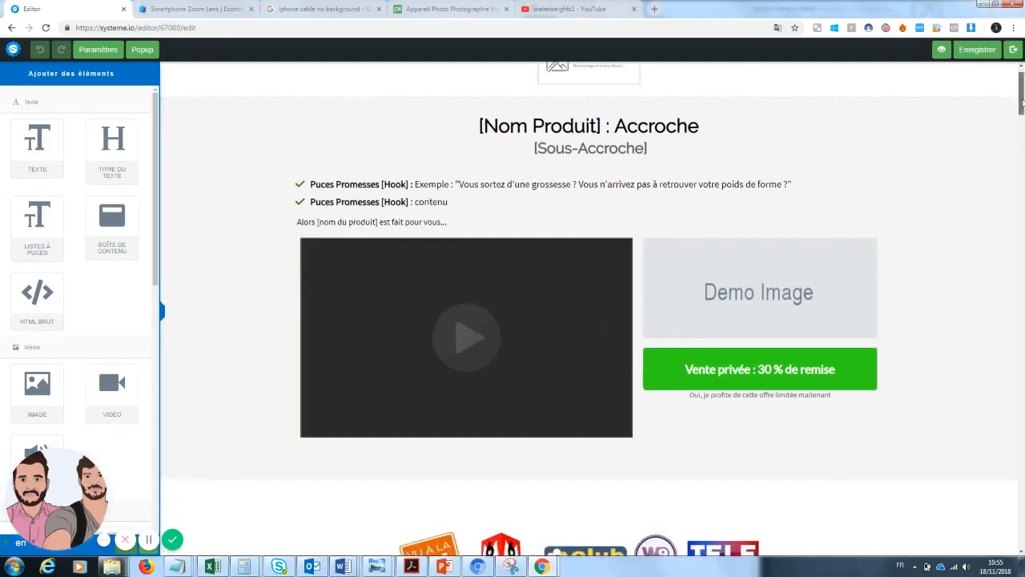
drag(1023, 97, 1022, 74)
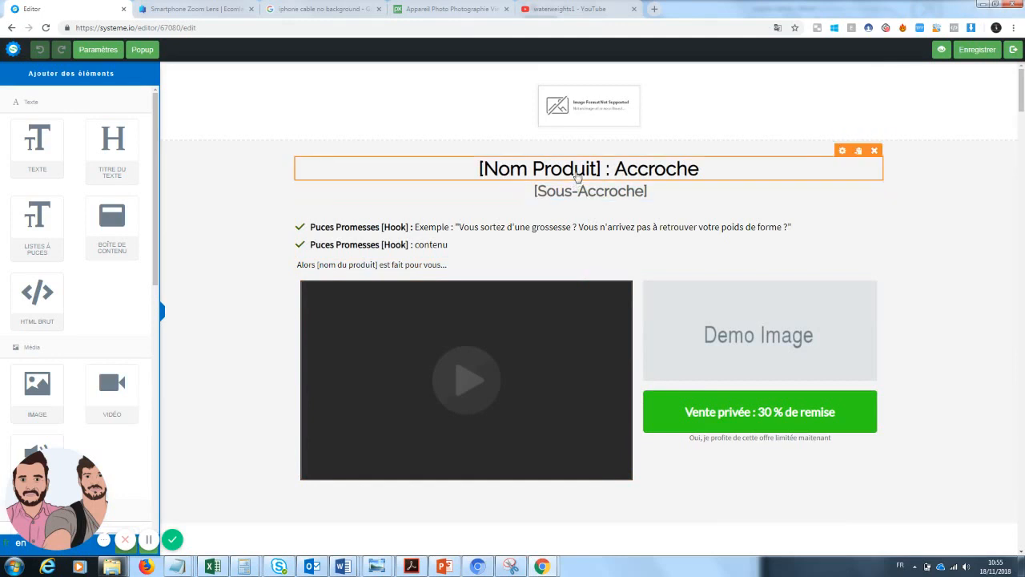
- Replace the [Nom Produit] placeholder in the sales page headline with "Zoom Téléphone"
click(602, 168)
drag(602, 168, 455, 165)
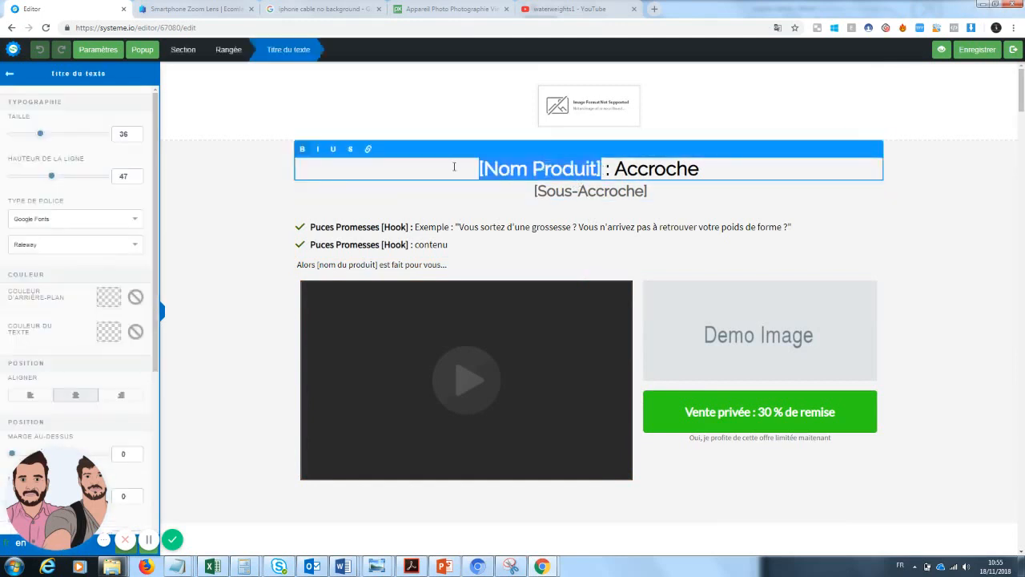
text(Zoom)
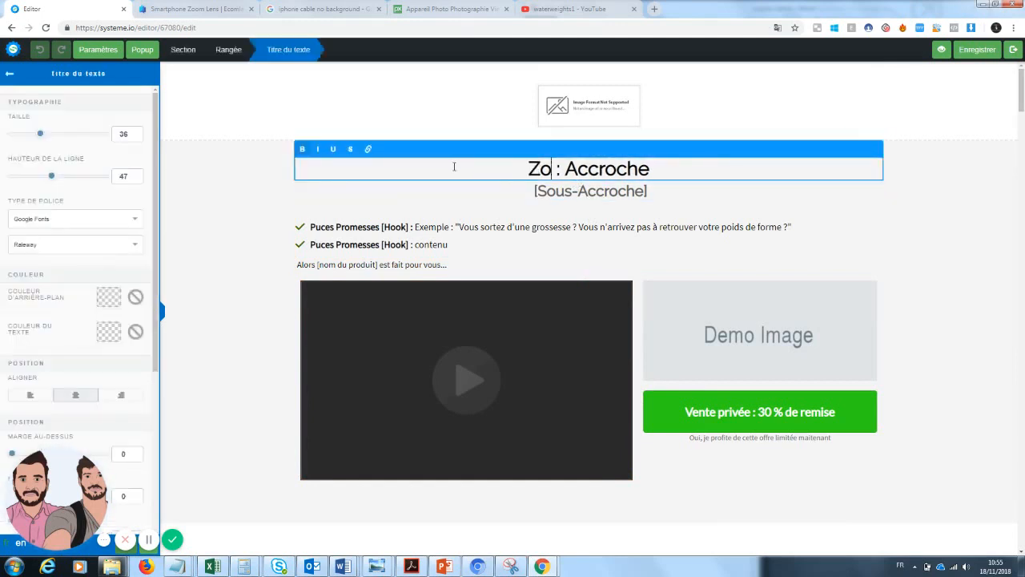
text( Té)
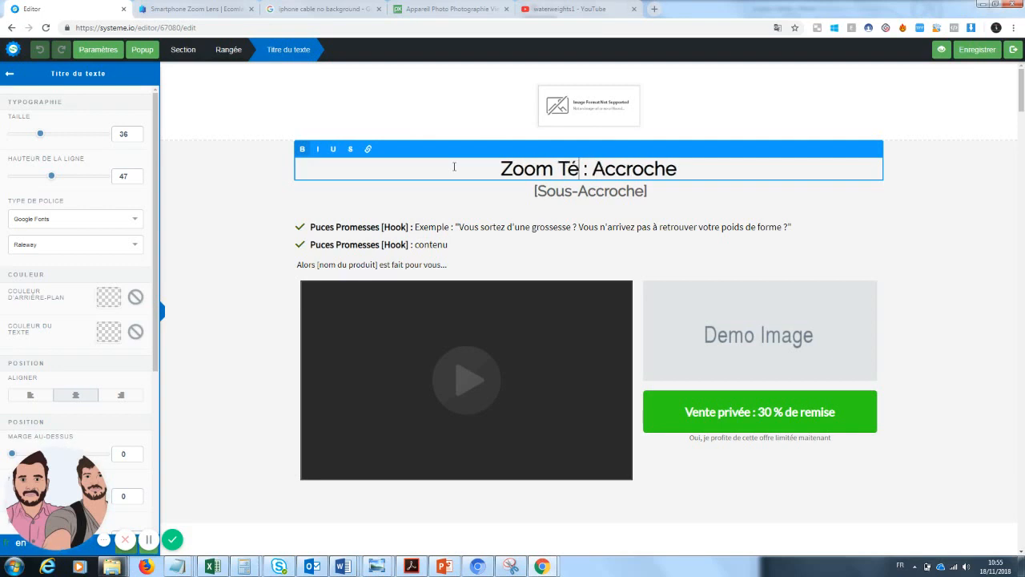
text(léphone)
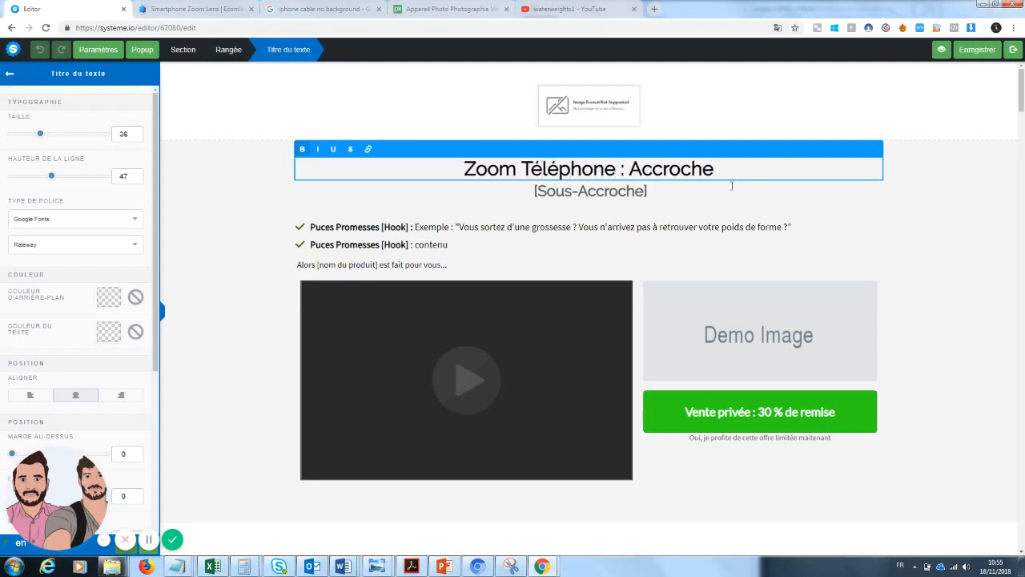
- Replace "Accroche" in the headline with "La photographie de qualité accessible à tous"
drag(727, 172, 661, 170)
text(La photo)
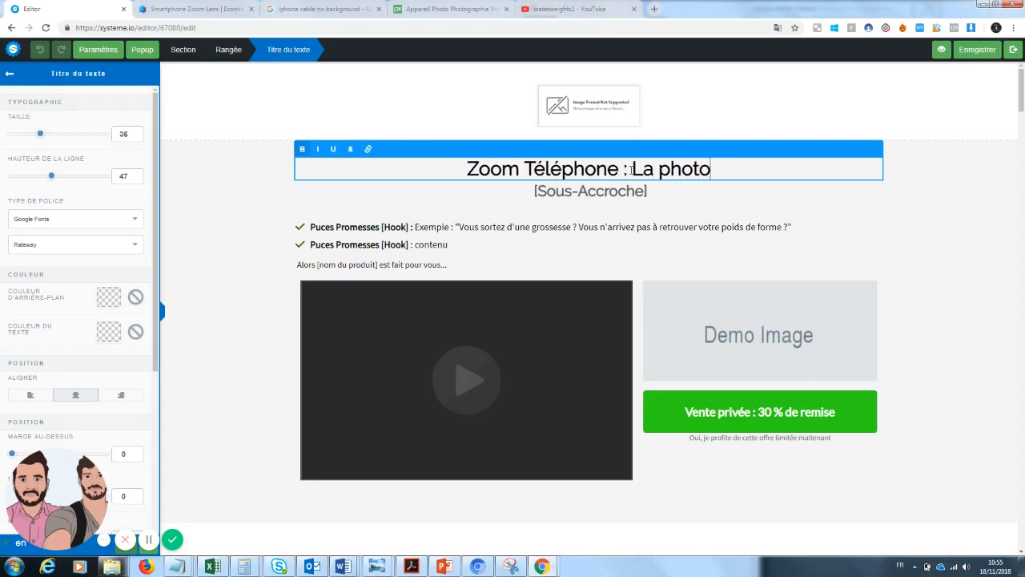
text(graphie)
key(BackSpace)
text(ie )
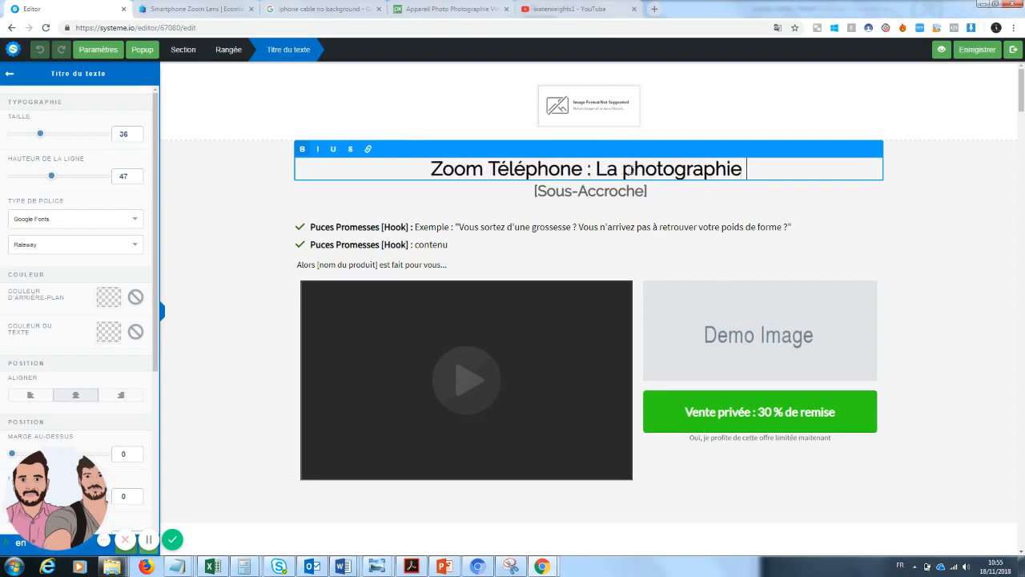
text(de qualité a)
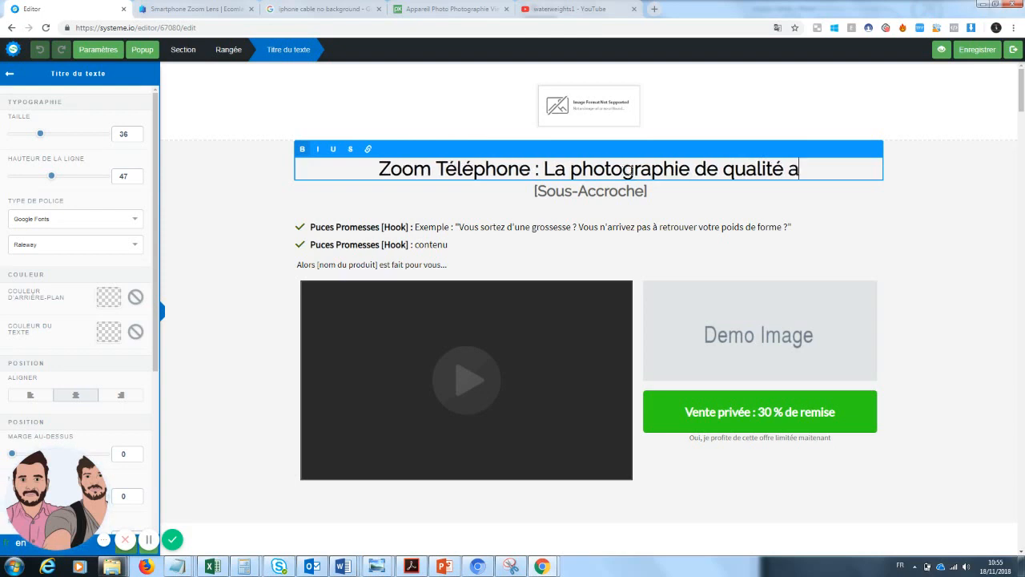
text(ccessible )
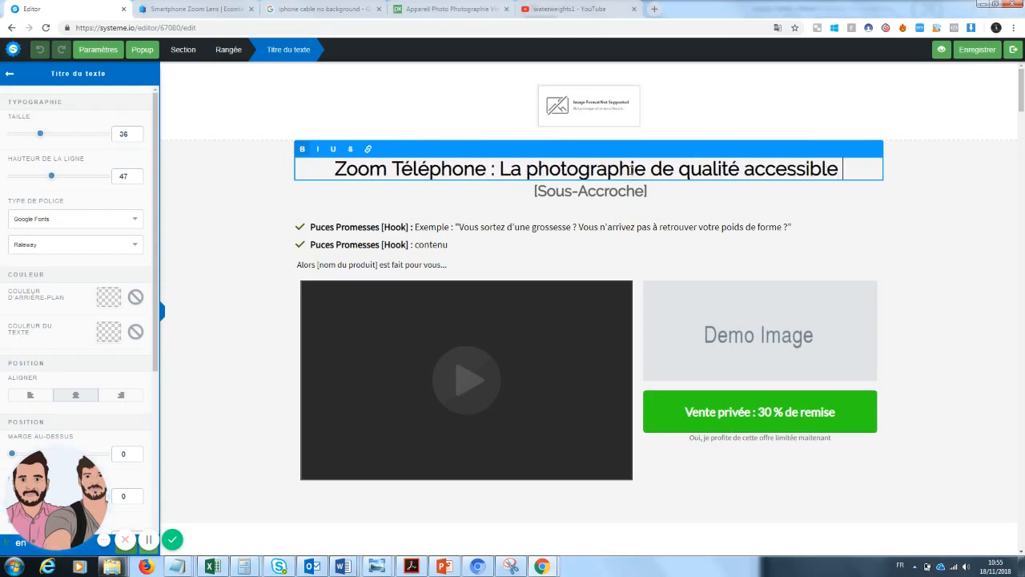
text(à tous)
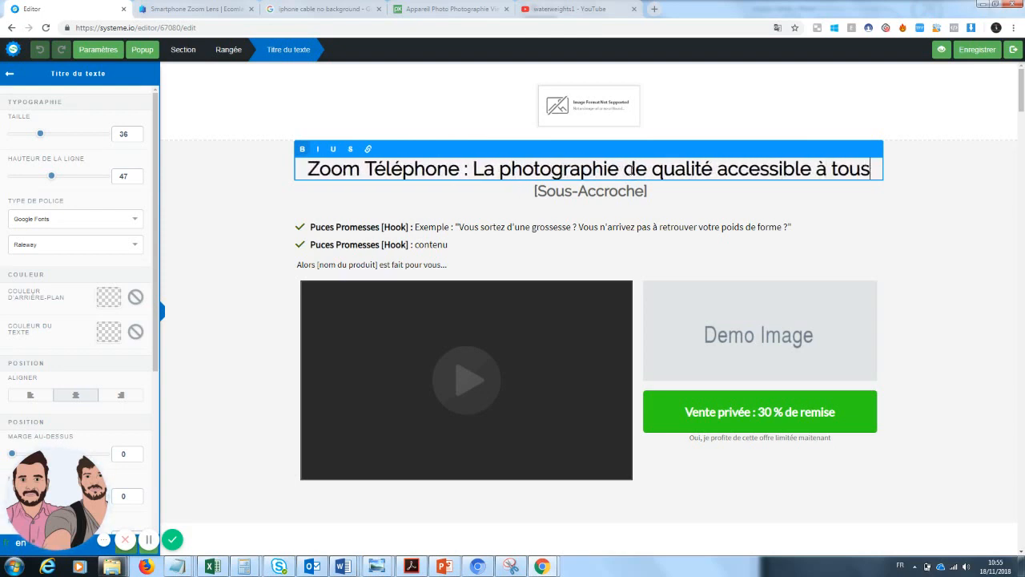
click(235, 243)
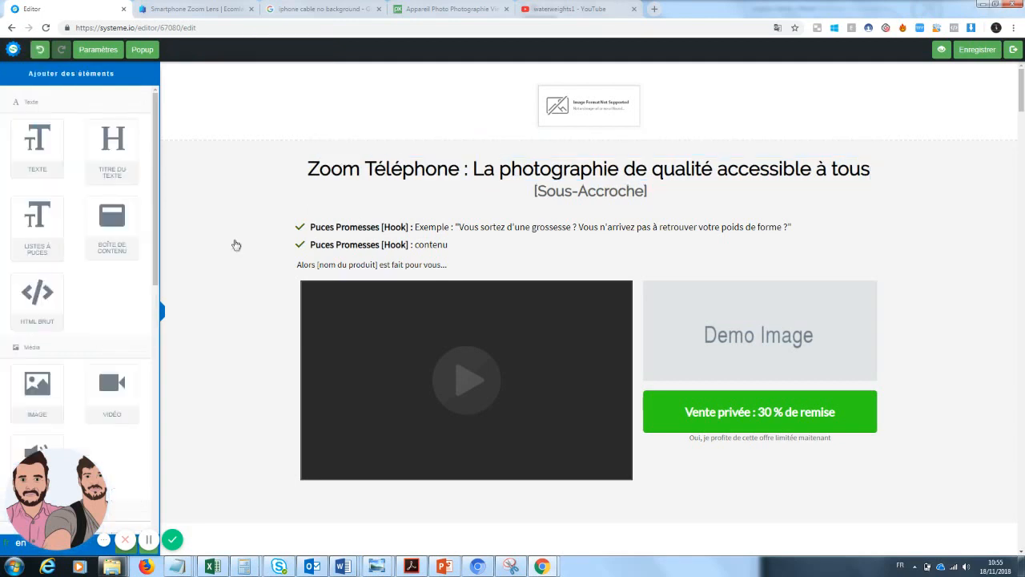
- Replace the [Sous-Accroche] placeholder under the headline with "Devenez un photographe sans grosses dépenses"
click(575, 199)
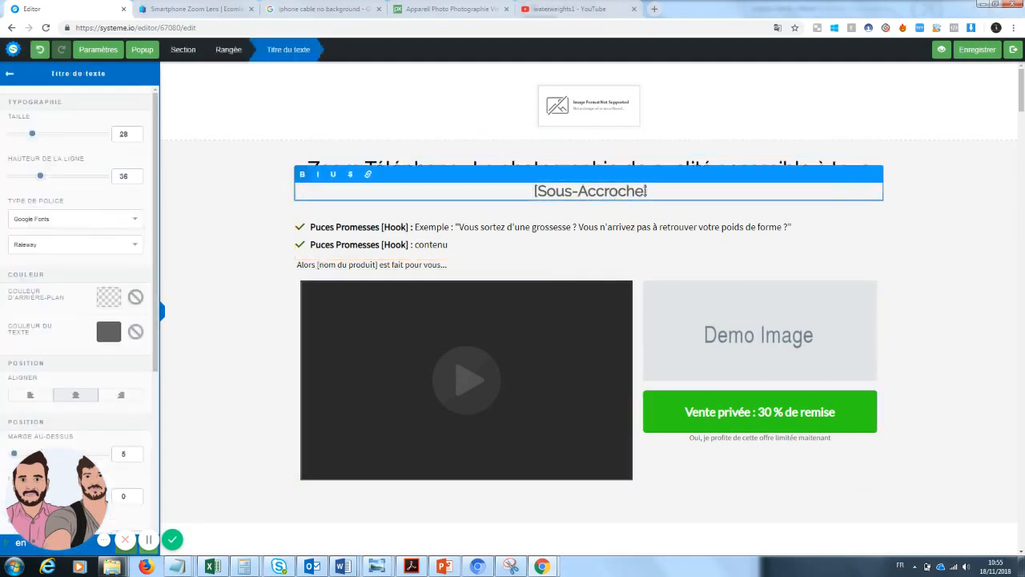
drag(645, 192, 506, 186)
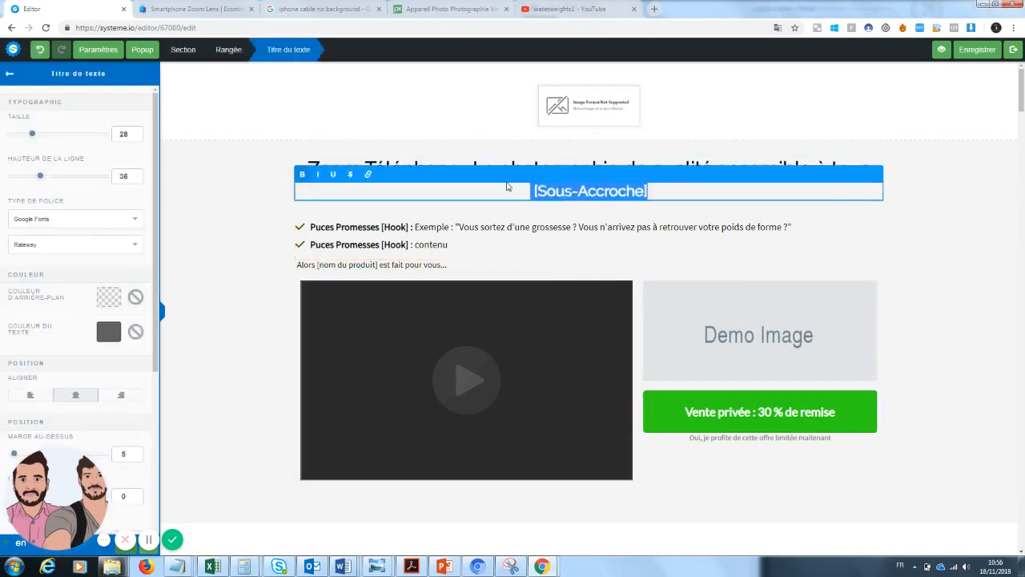
key(BackSpace)
text(Devenez)
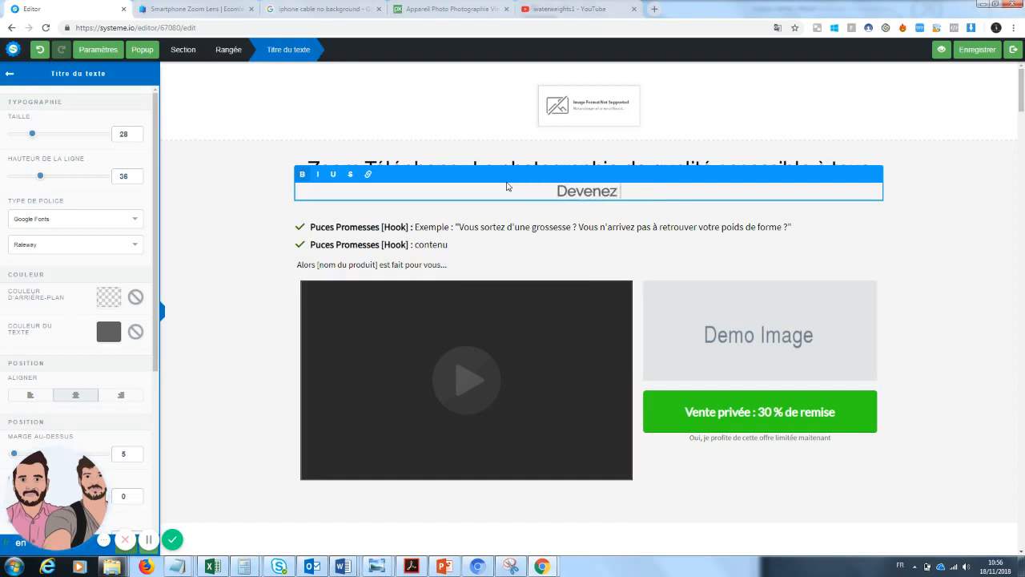
text( un photo)
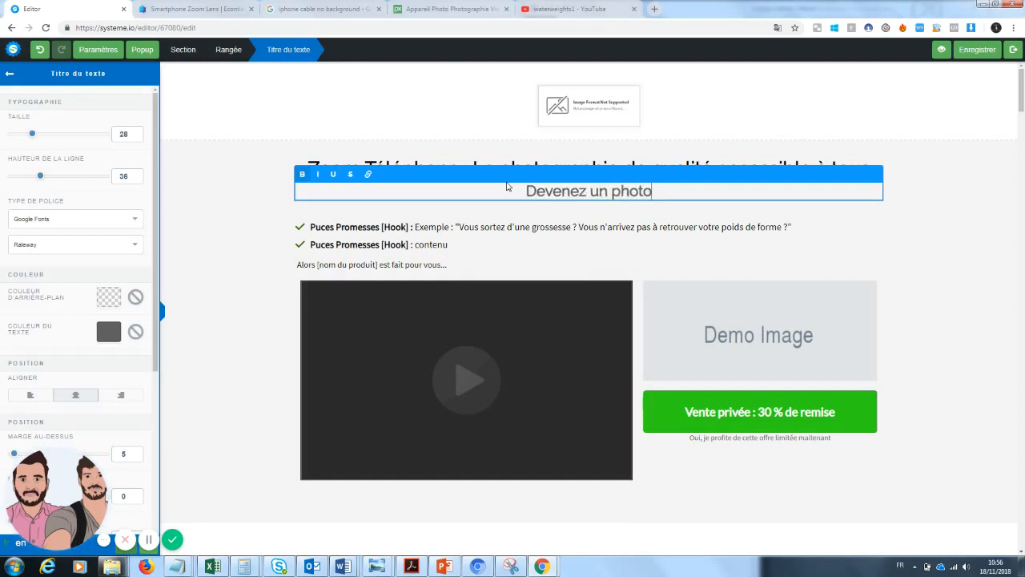
text(graphe sans )
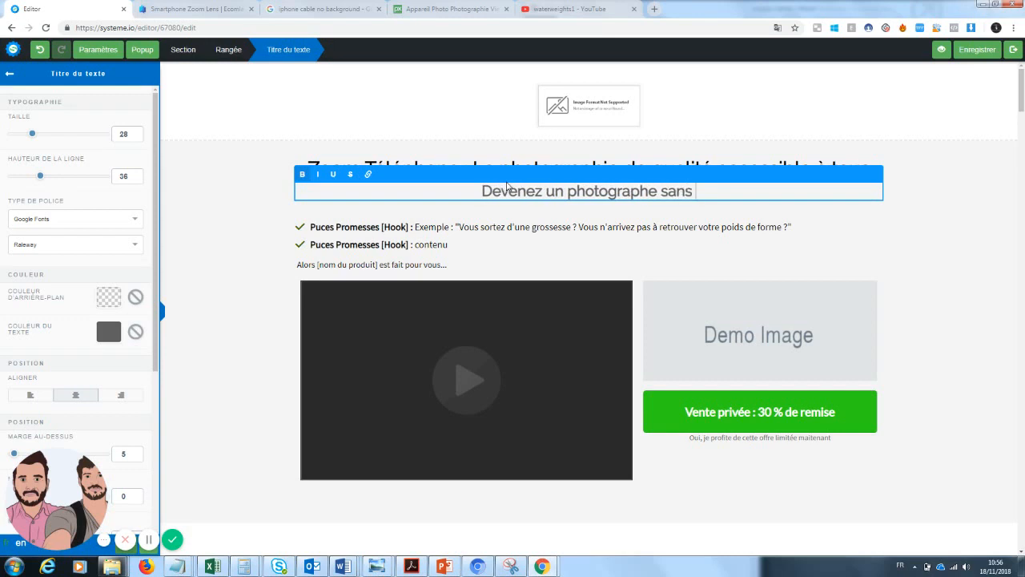
text(gro)
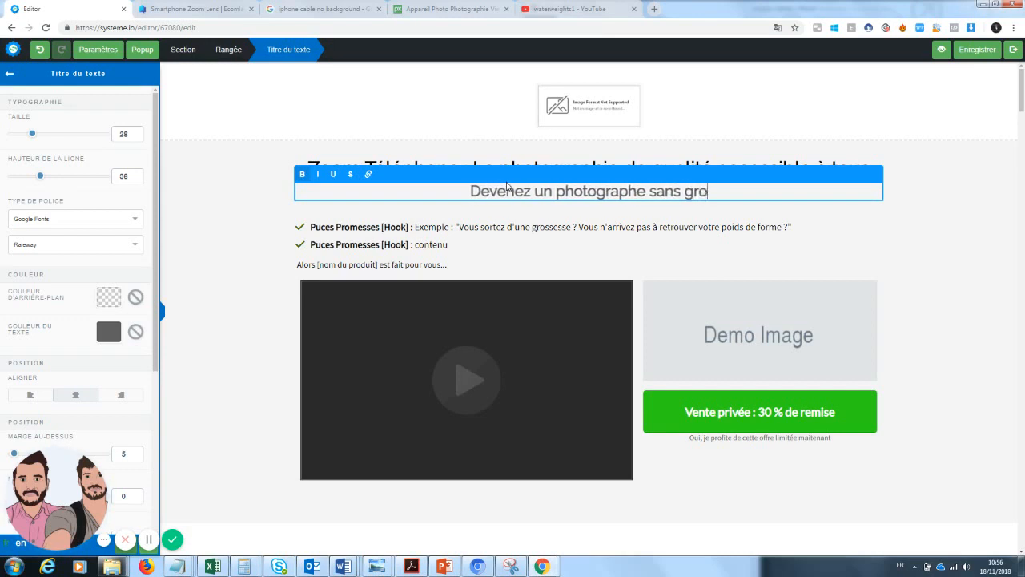
text(sses dépenses)
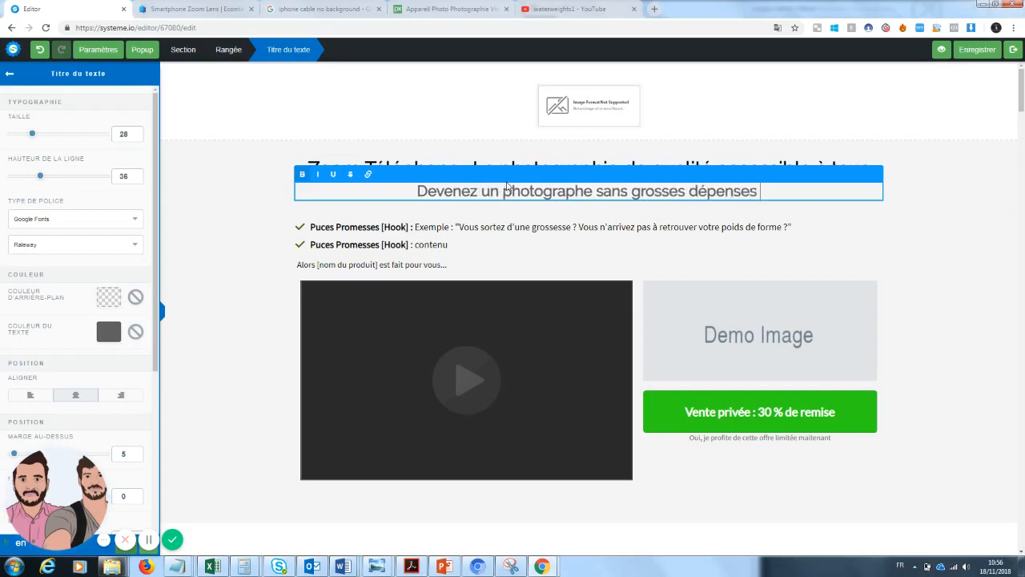
click(995, 272)
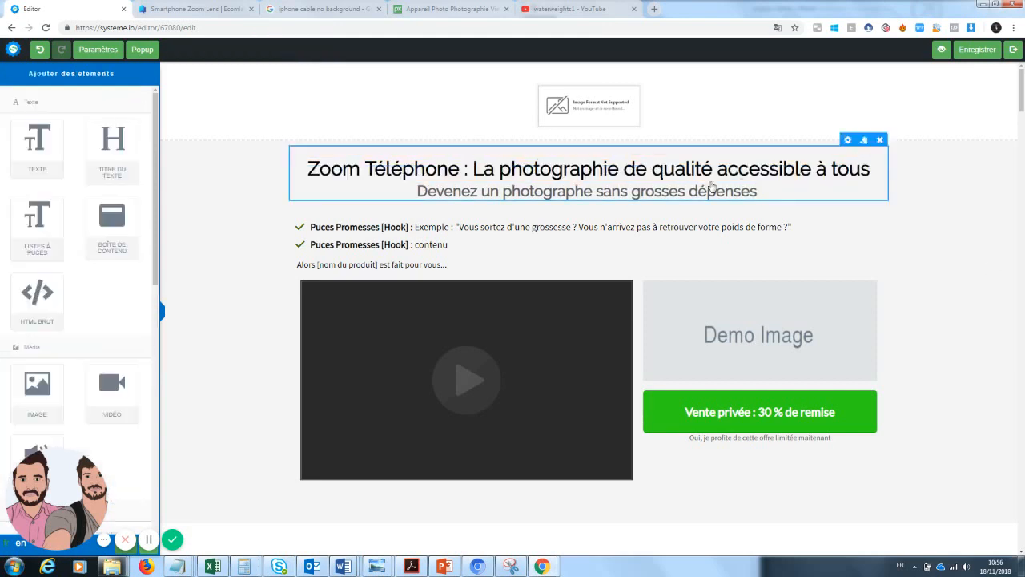
- Underline "Zoom Téléphone" in the sales page headline
click(463, 169)
drag(463, 169, 305, 172)
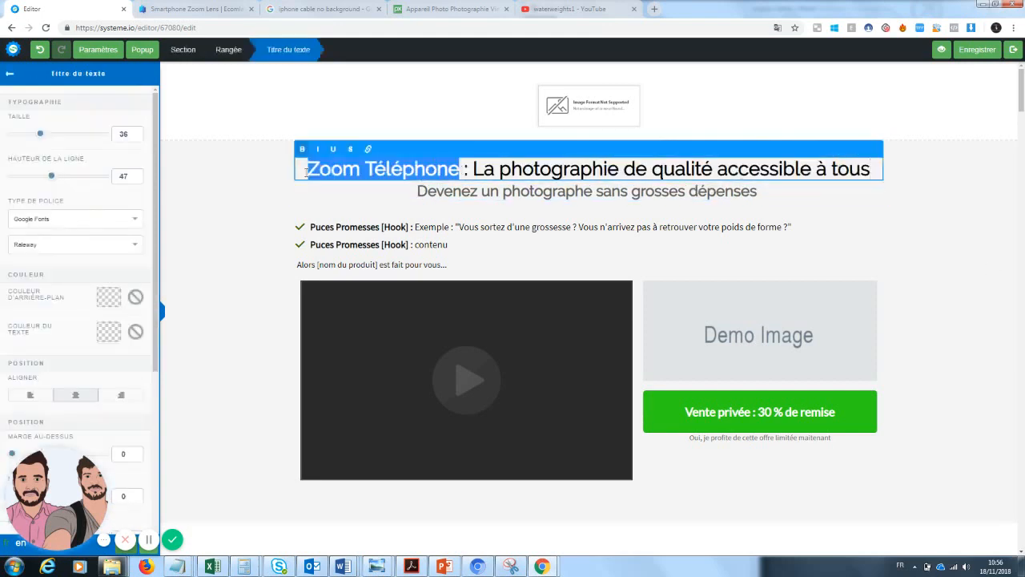
click(337, 151)
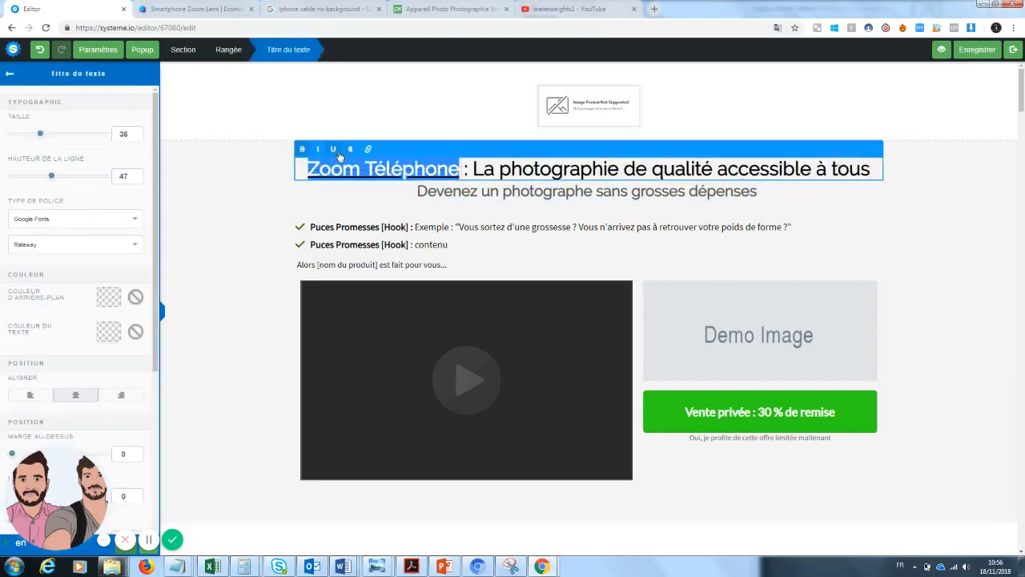
click(614, 243)
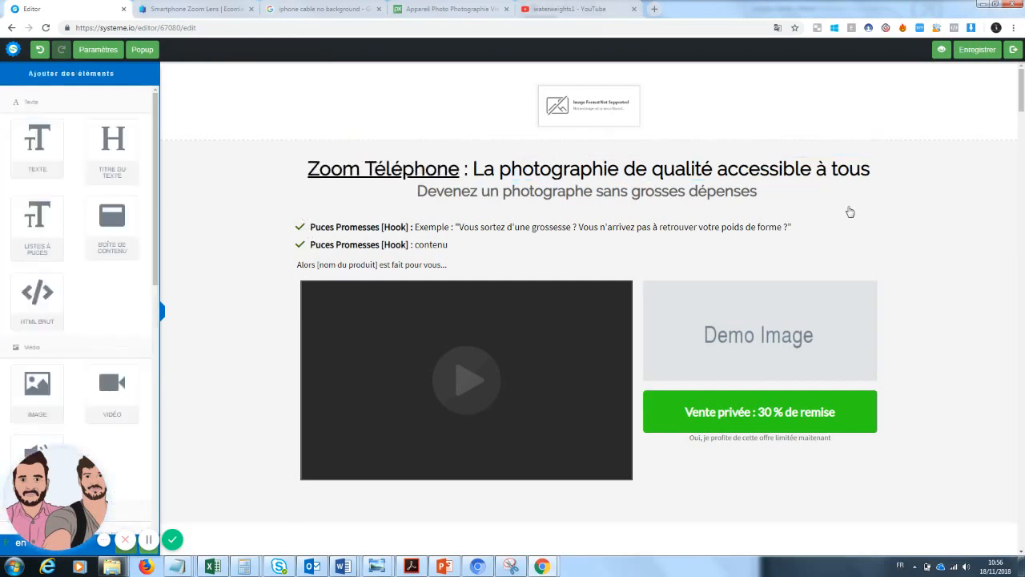
- Colour the word "qualité" in the headline blue, using the preset colour 4A90E2
click(716, 169)
drag(715, 169, 651, 171)
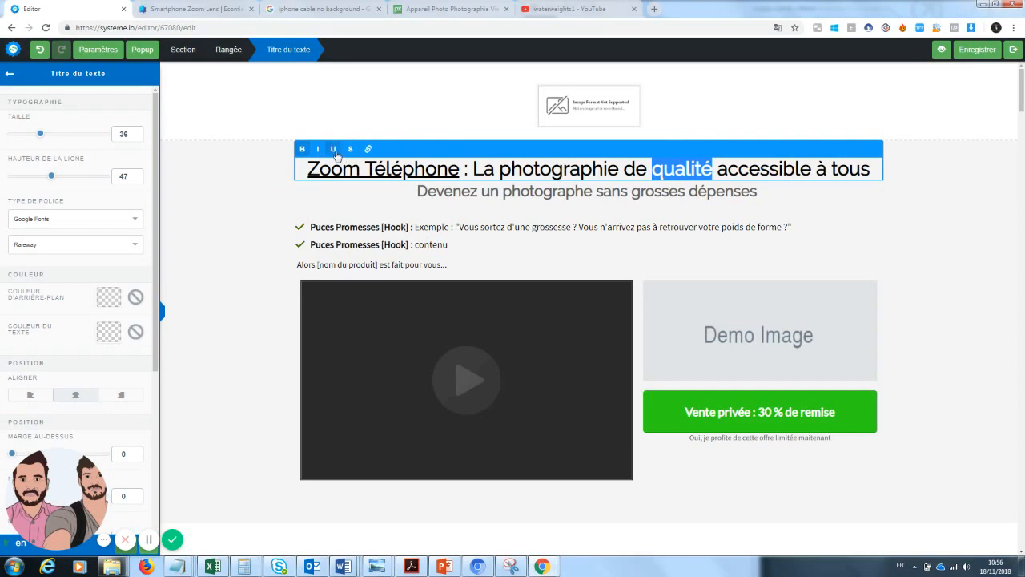
click(110, 332)
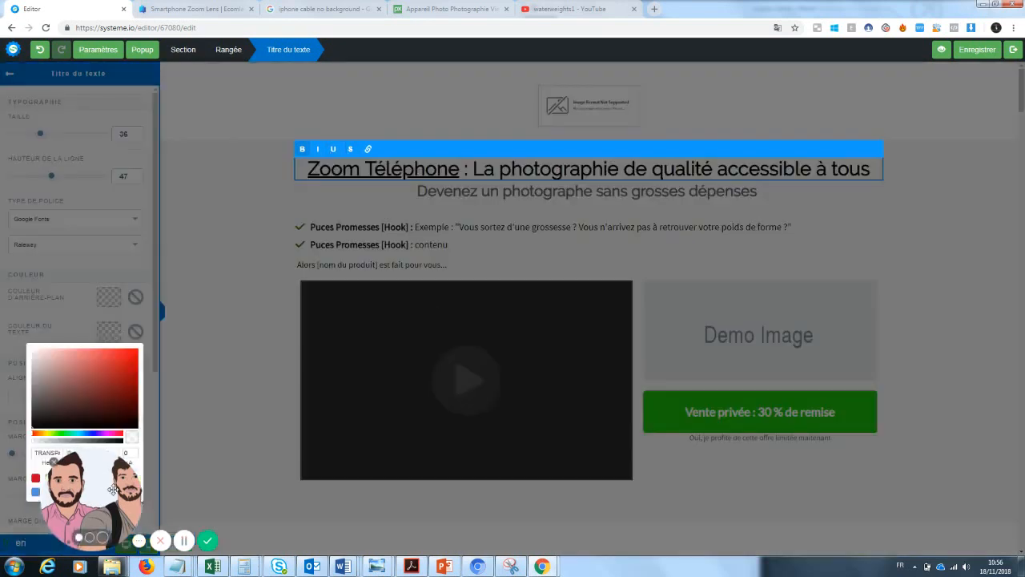
drag(113, 490, 231, 497)
click(36, 491)
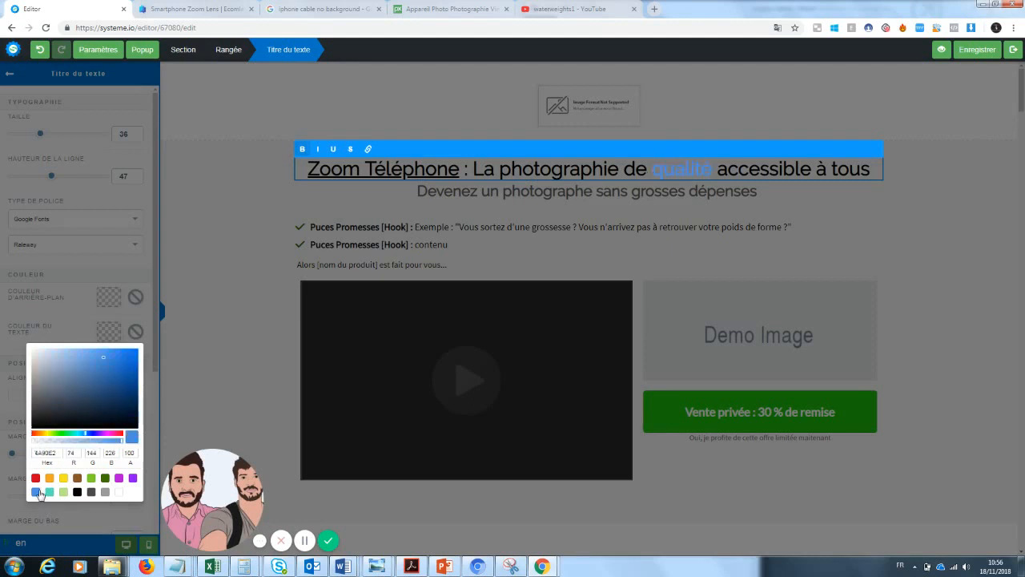
click(915, 204)
click(950, 239)
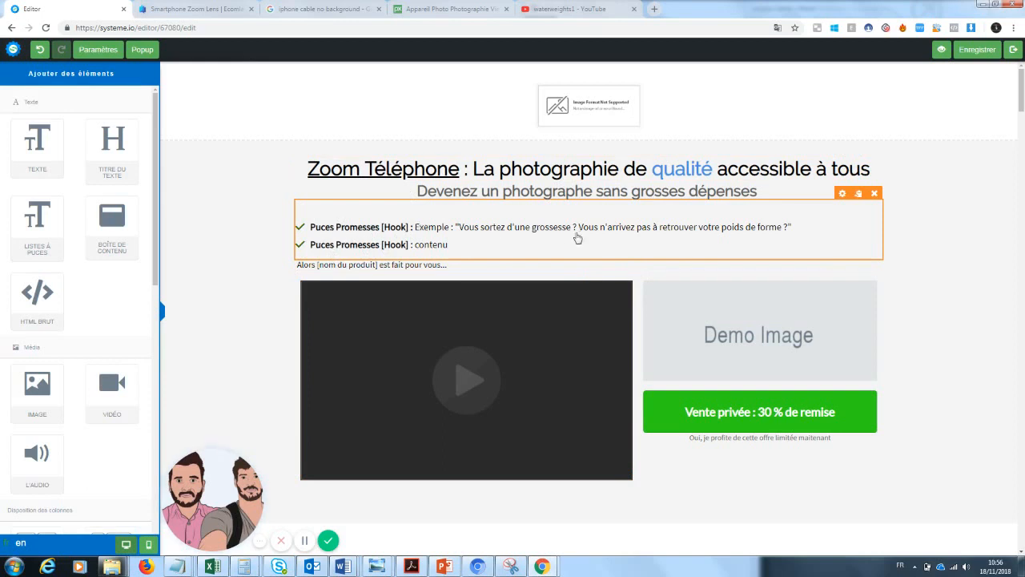
- Replace the first bullet's "Puces Promesses [Hook]" label with "Petit prix"
click(790, 240)
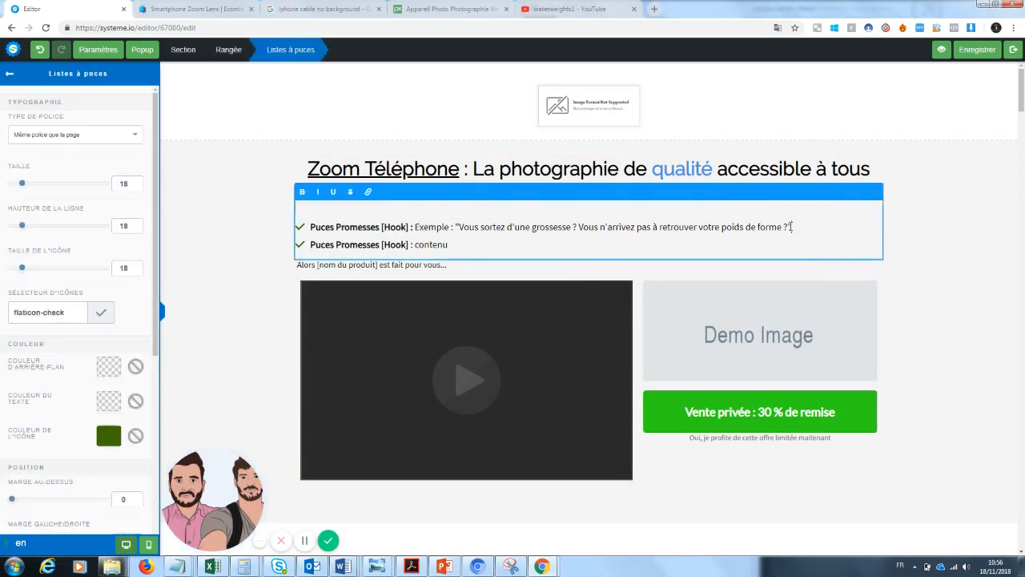
drag(792, 228, 427, 222)
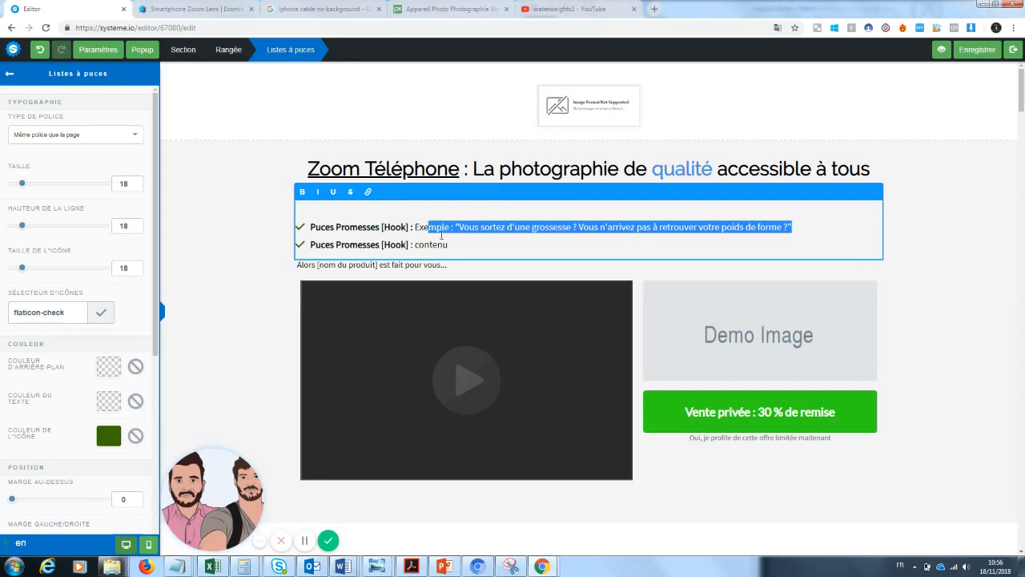
click(486, 250)
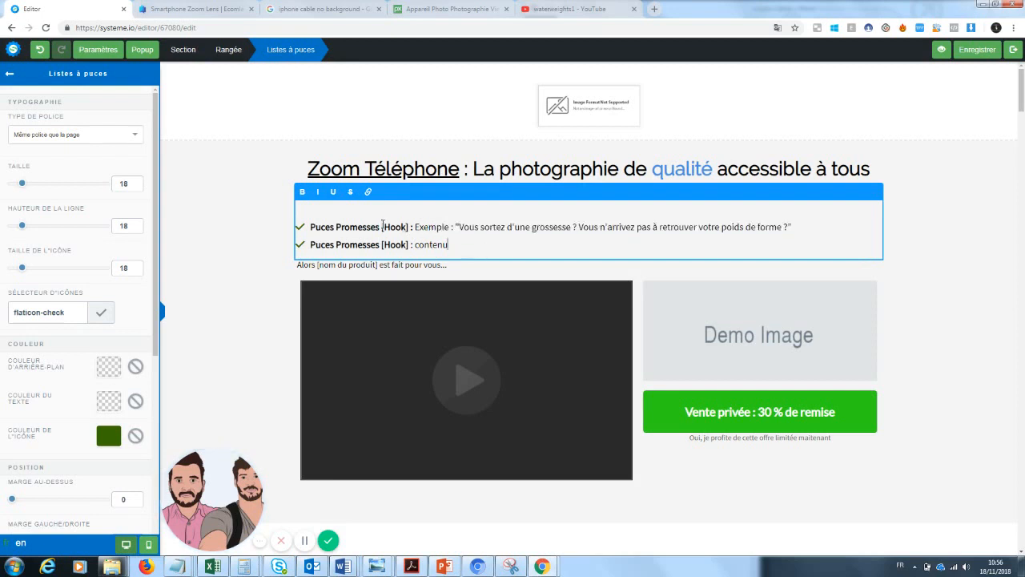
drag(409, 227, 322, 227)
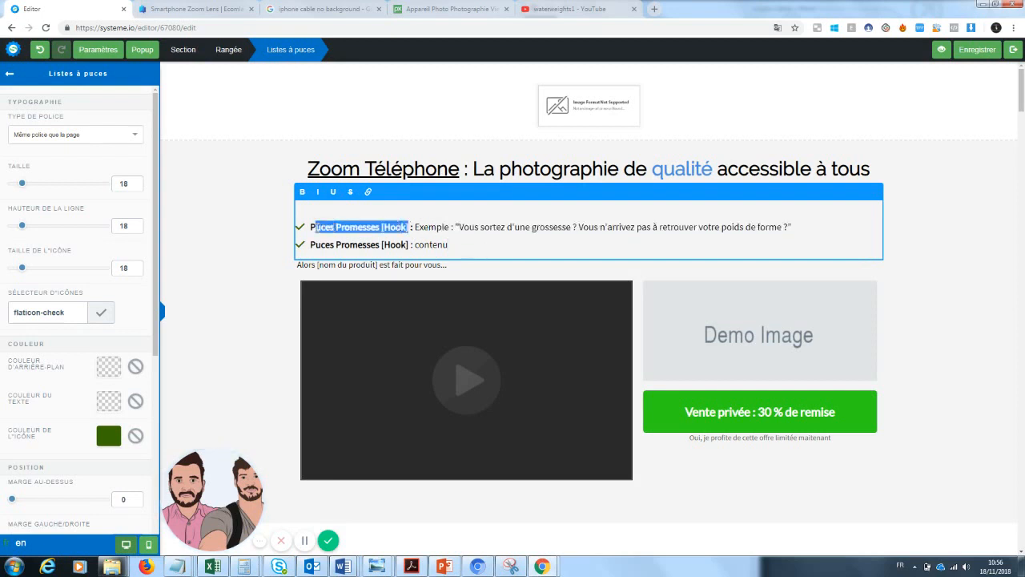
text(etit prix)
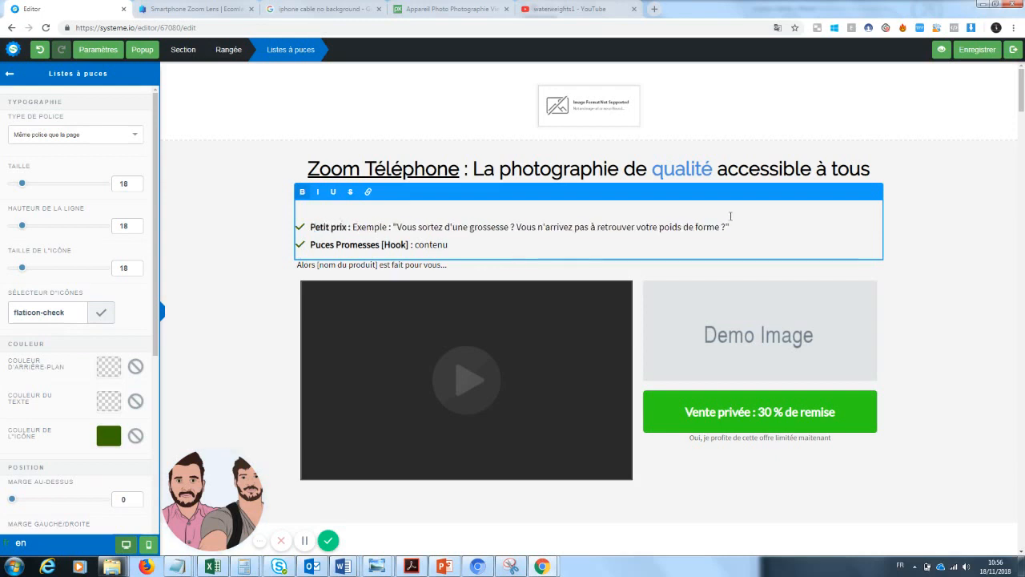
- Replace the example text of the "Petit prix" bullet with "Vous pensez que la photagraphie est trop chère pour vous ?"
drag(729, 227, 354, 227)
key(BackSpace)
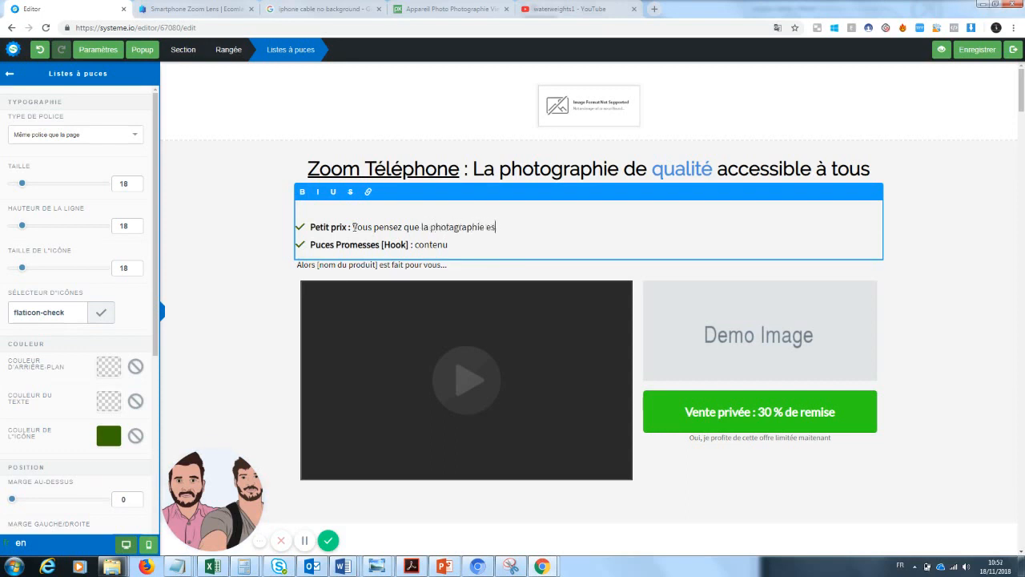
text(inna)
text(po)
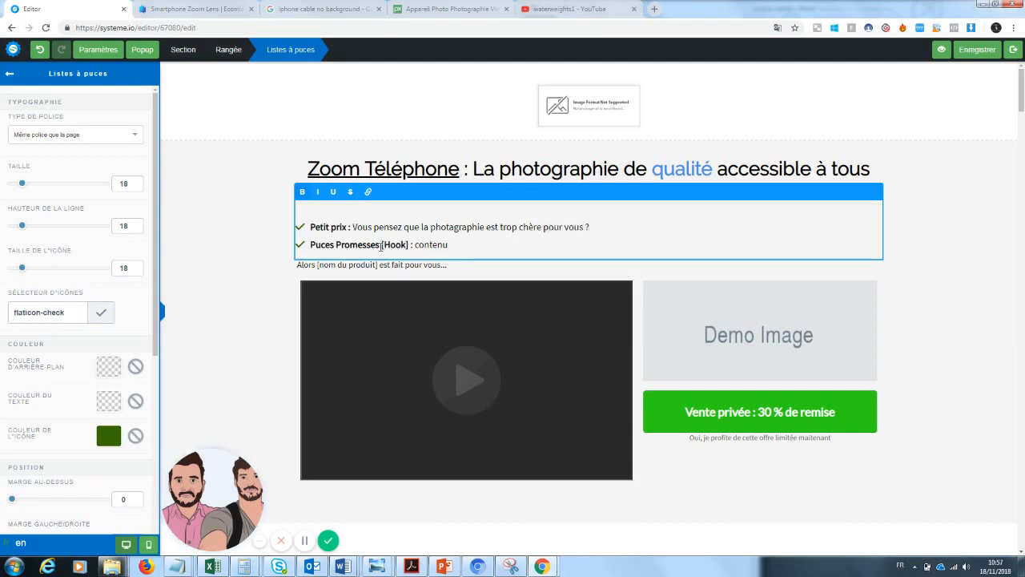
- Replace "Puces Promesses" at the start of the second bullet with "Qualité"
drag(383, 247, 313, 245)
key(BackSpace)
text(Qau)
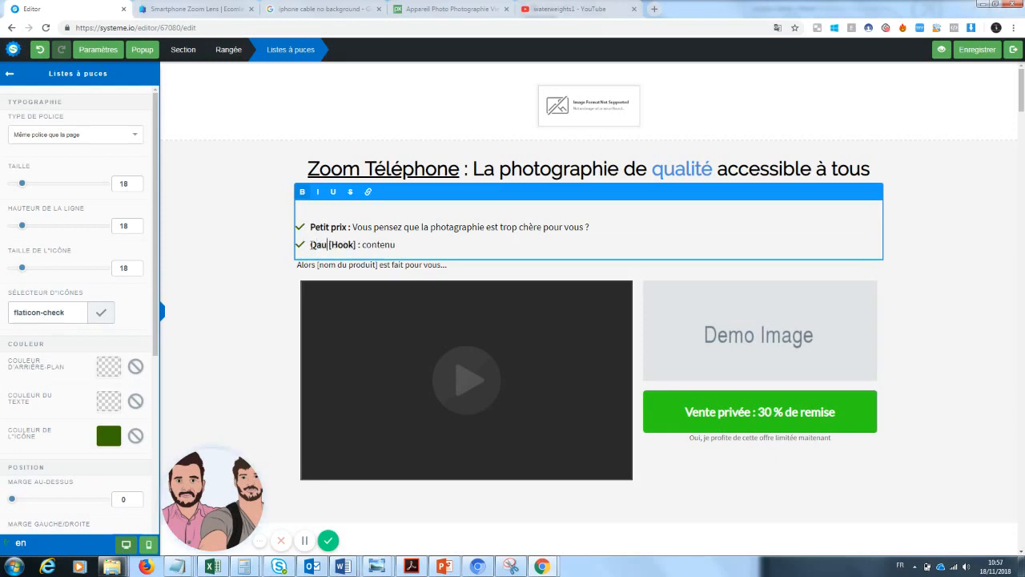
key(BackSpace)
key(BackSpace)
text(y)
key(BackSpace)
text(ualité)
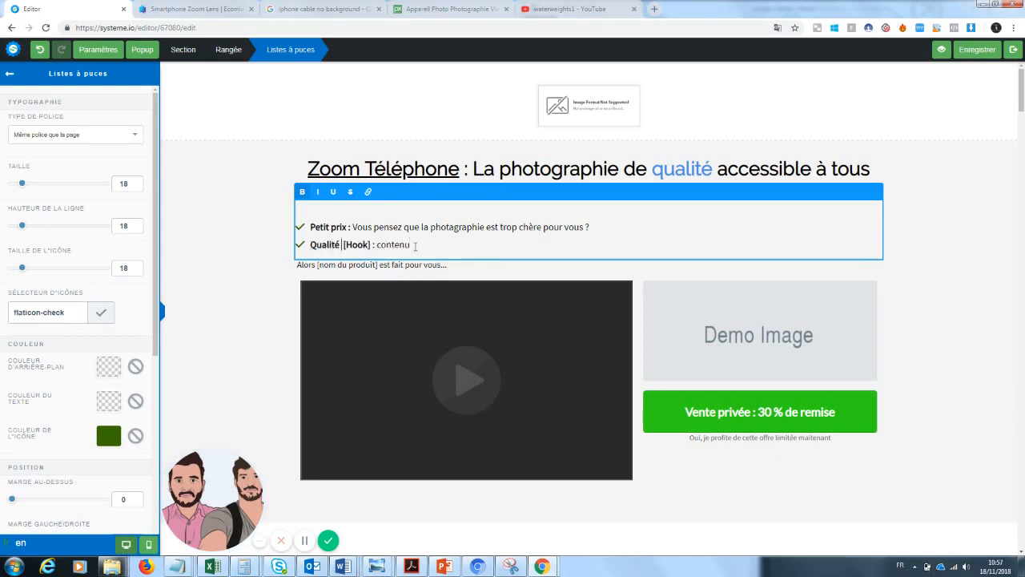
- Replace "[Hook] : contenu" in the second bullet with ": Enfin un produit qui va durer des années"
drag(415, 245, 345, 248)
key(BackSpace)
text(: Enfin un produit qui)
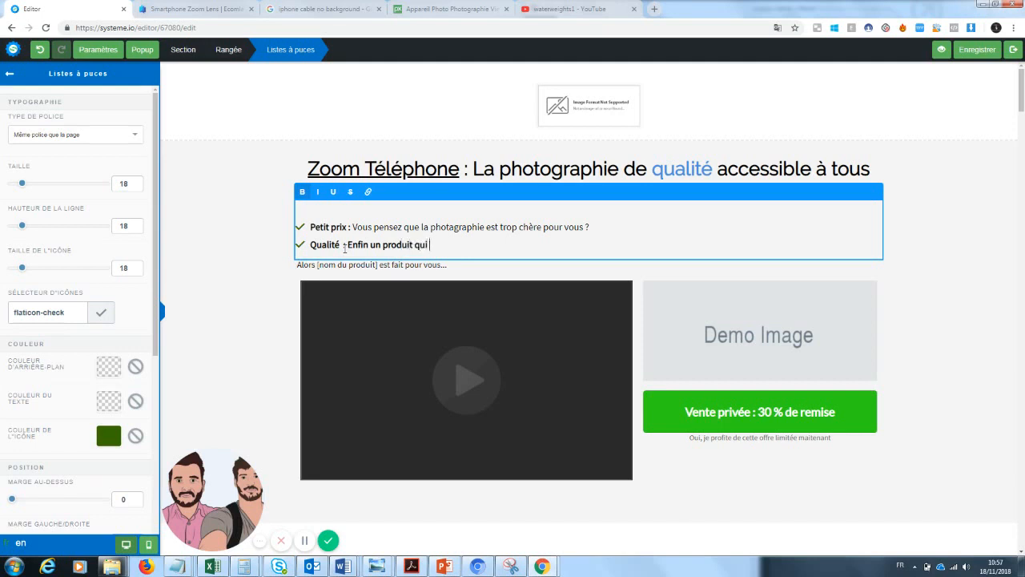
text( va durer des années)
click(206, 384)
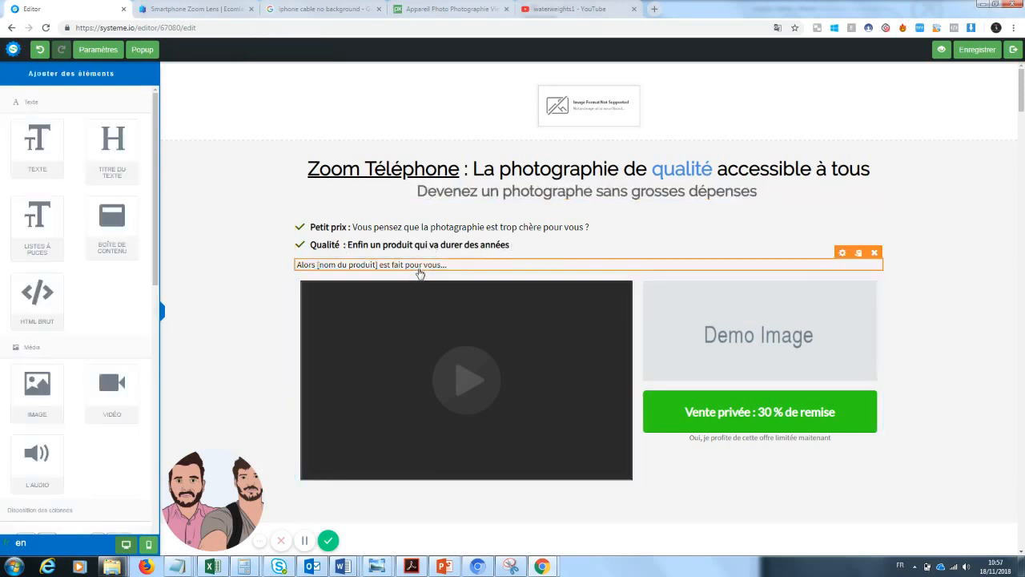
click(418, 267)
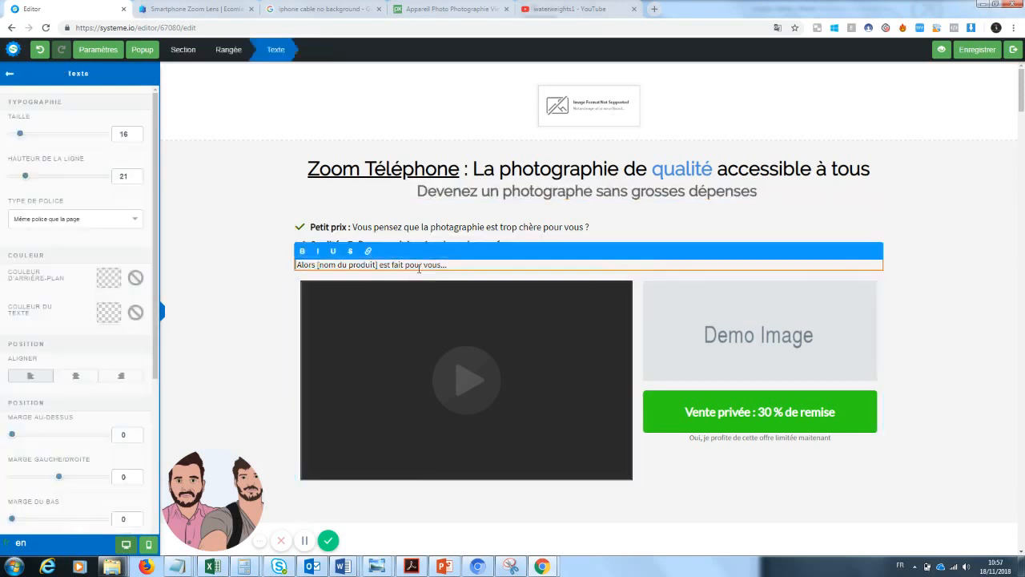
click(546, 219)
click(531, 248)
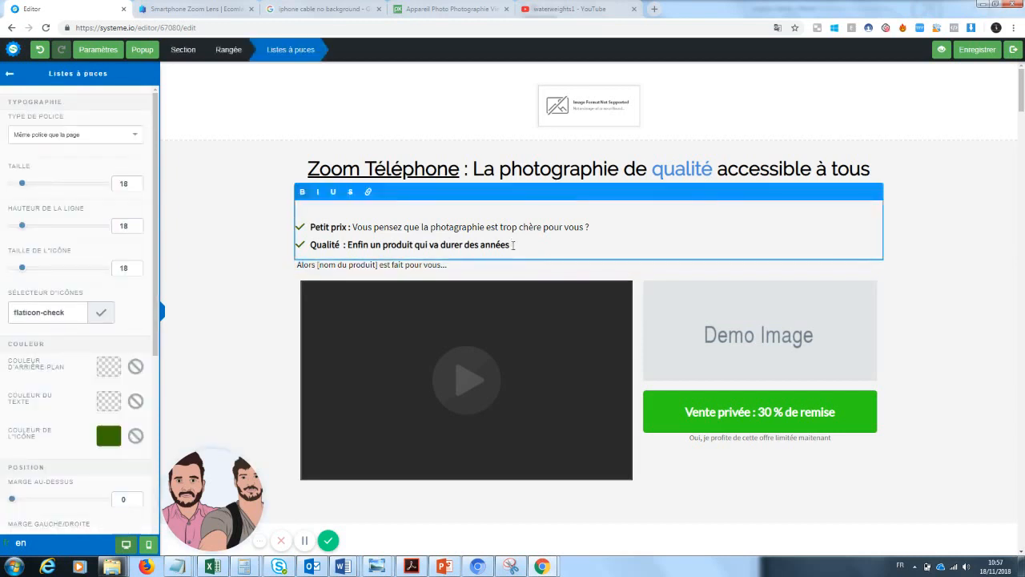
drag(514, 245, 348, 245)
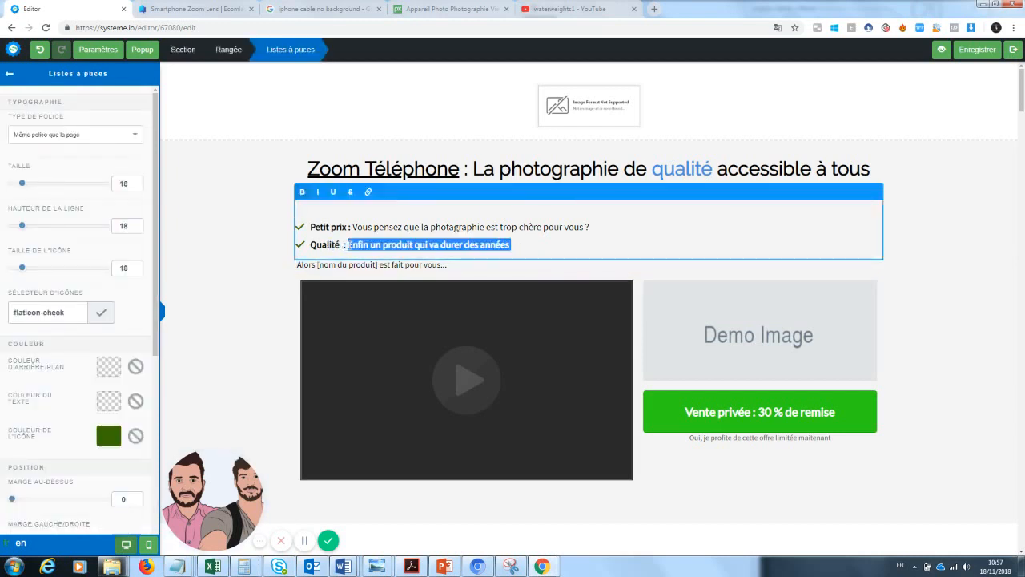
click(360, 270)
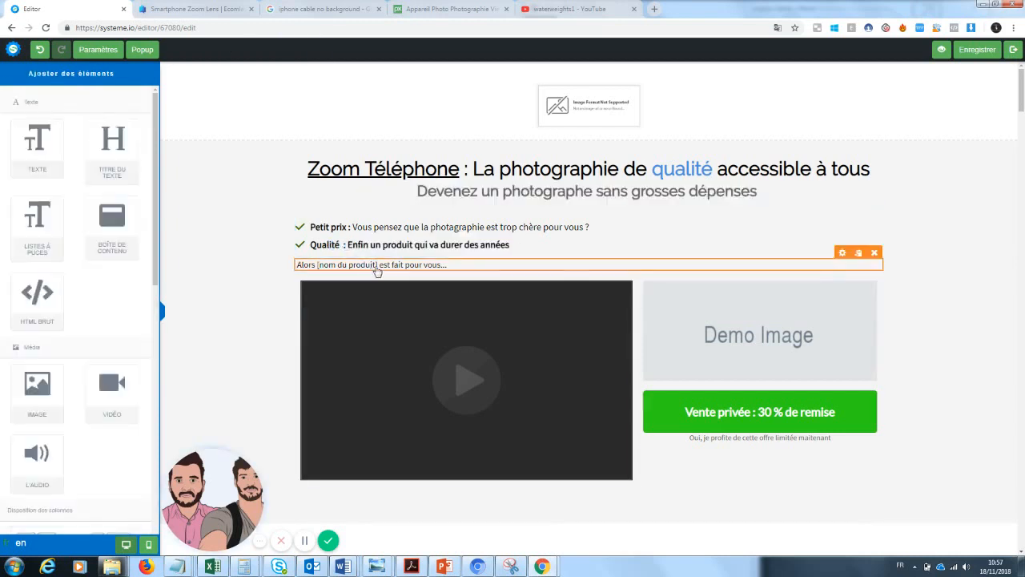
- Rewrite the line above the video as "Alors ce zoom de téléphone est fait pour vous"
click(443, 268)
drag(450, 265, 320, 273)
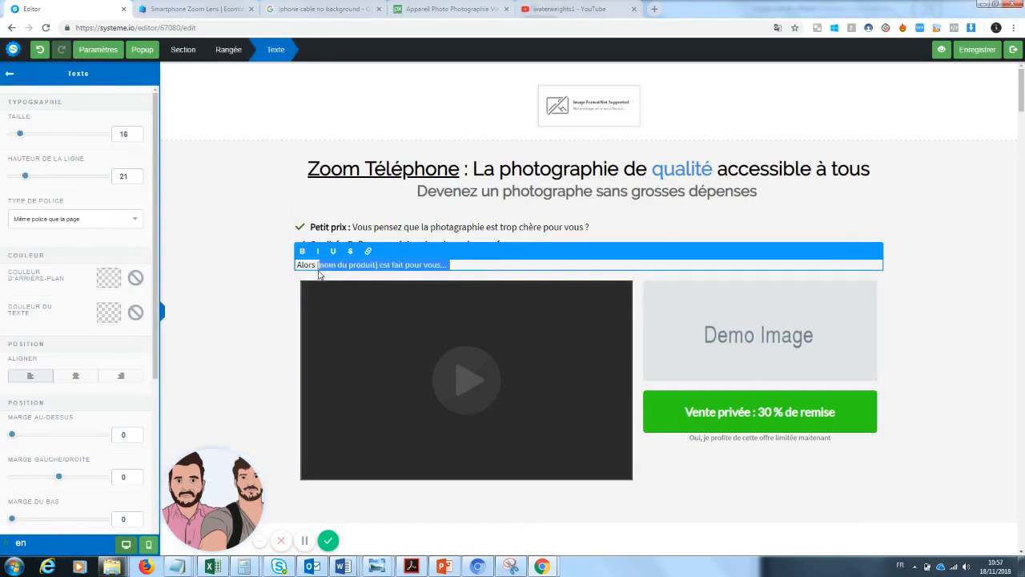
key(BackSpace)
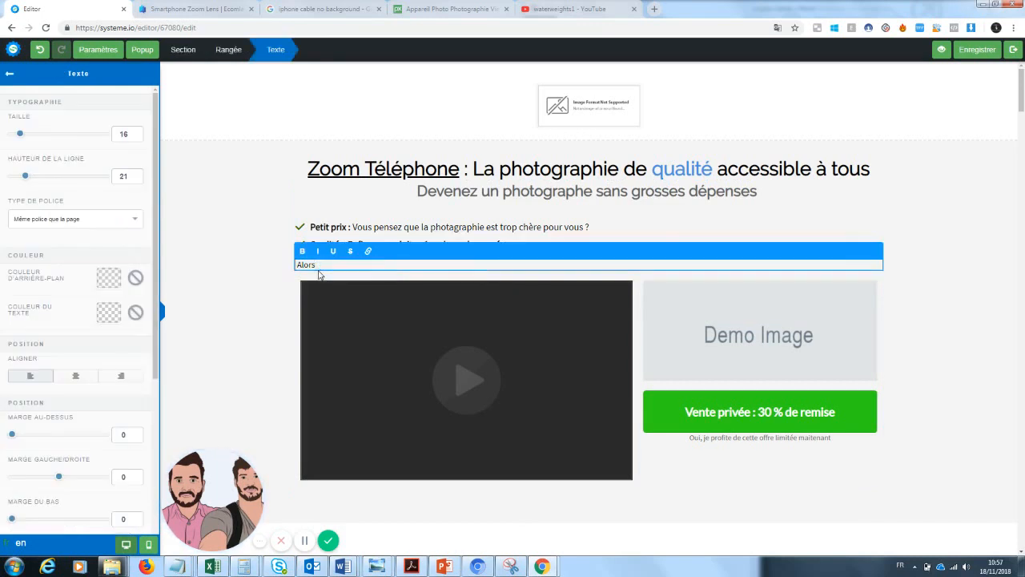
text(ce zoom de téléphone est fait pour vous)
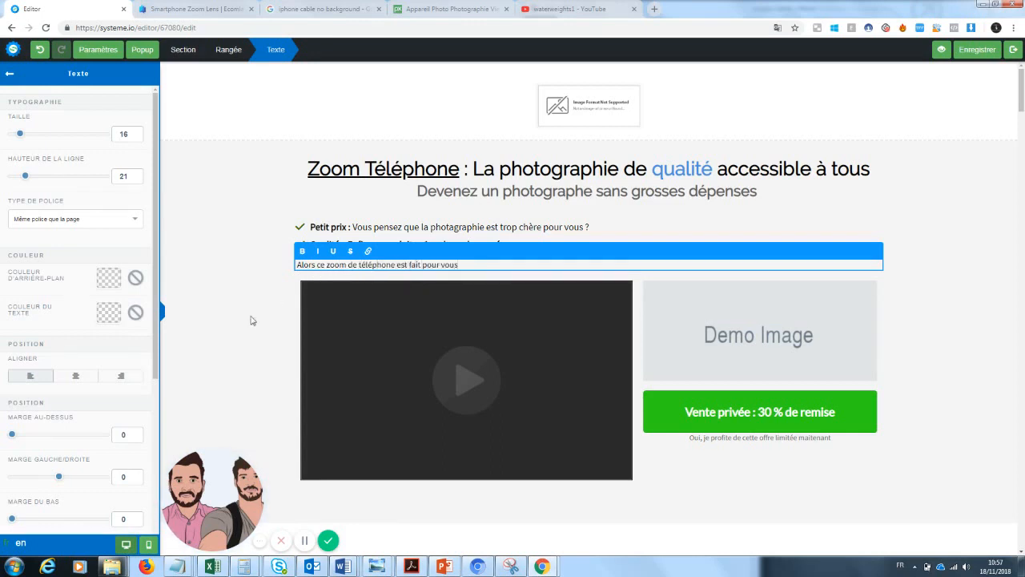
click(240, 338)
triple_click(418, 247)
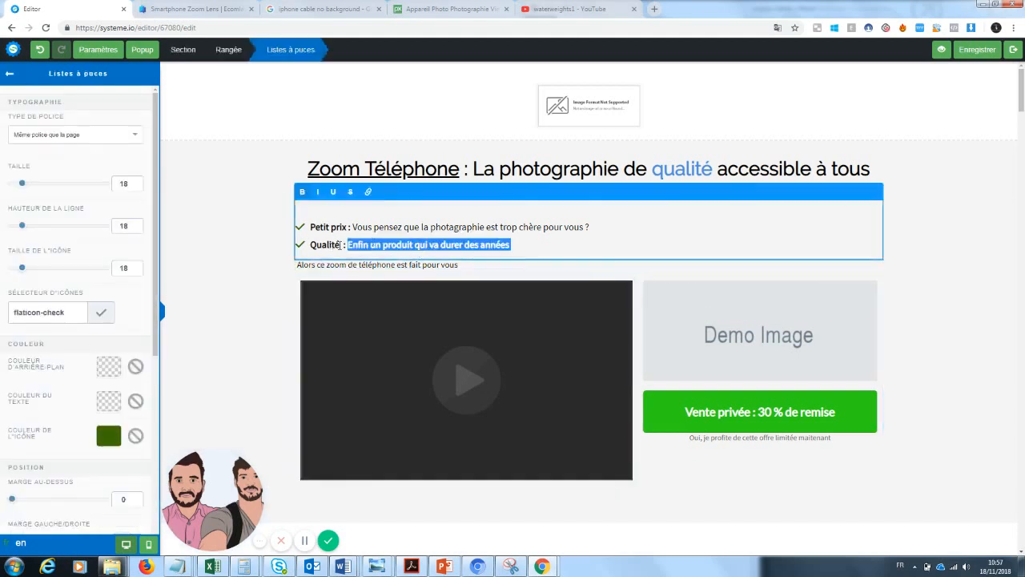
drag(341, 244, 318, 246)
click(439, 245)
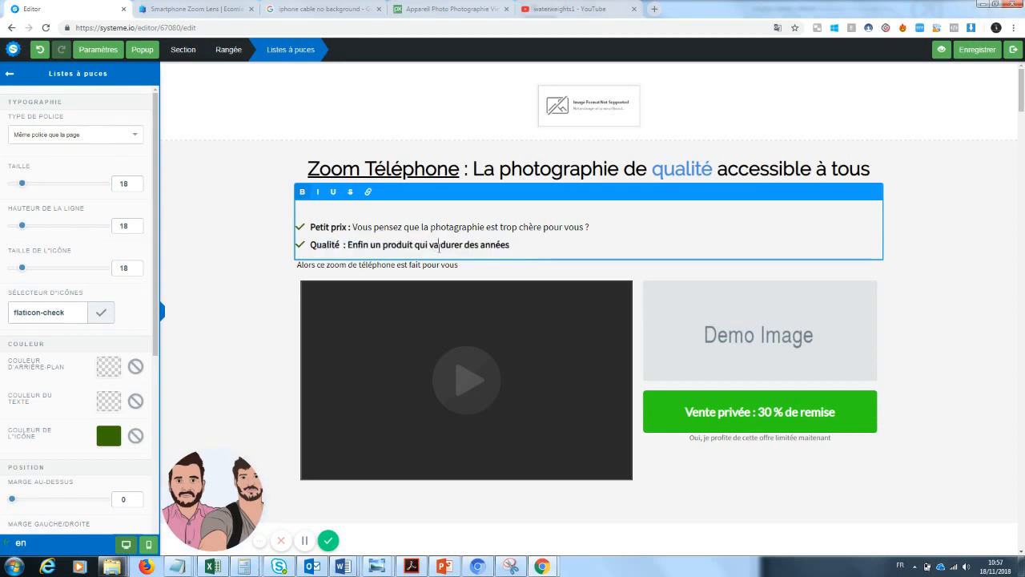
- Rewrite the text after "Qualité :" in the second bullet as "Vous cherchez depuis toujours un produit peu cher et fiable ?"
drag(512, 245, 350, 247)
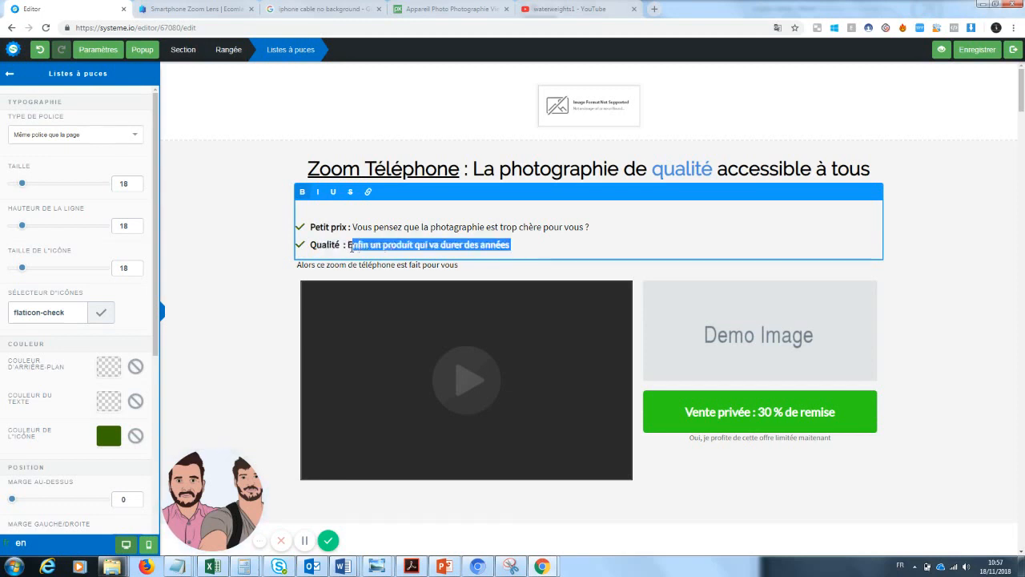
text(Vous cherchez)
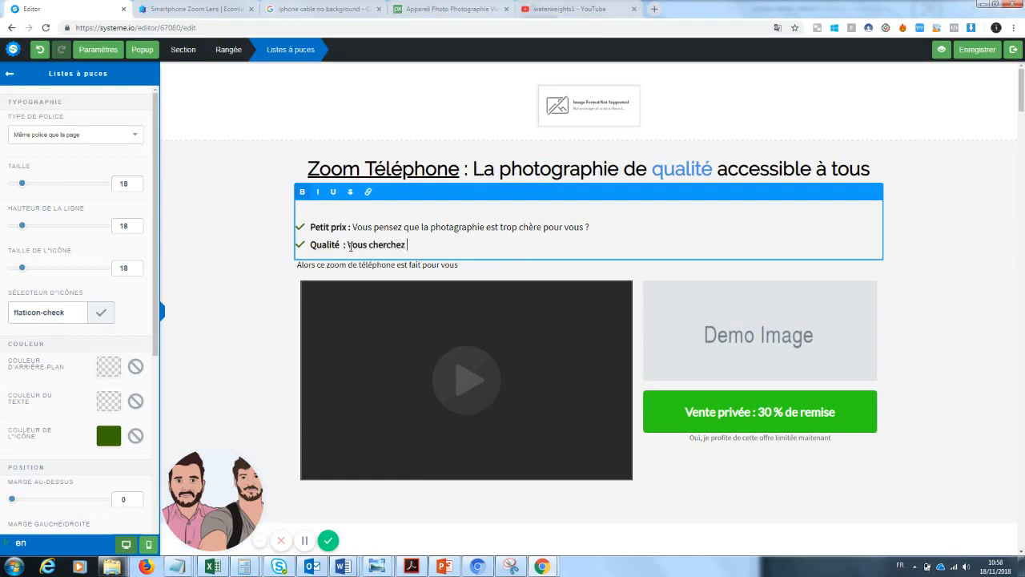
text( depuis toujours un produit)
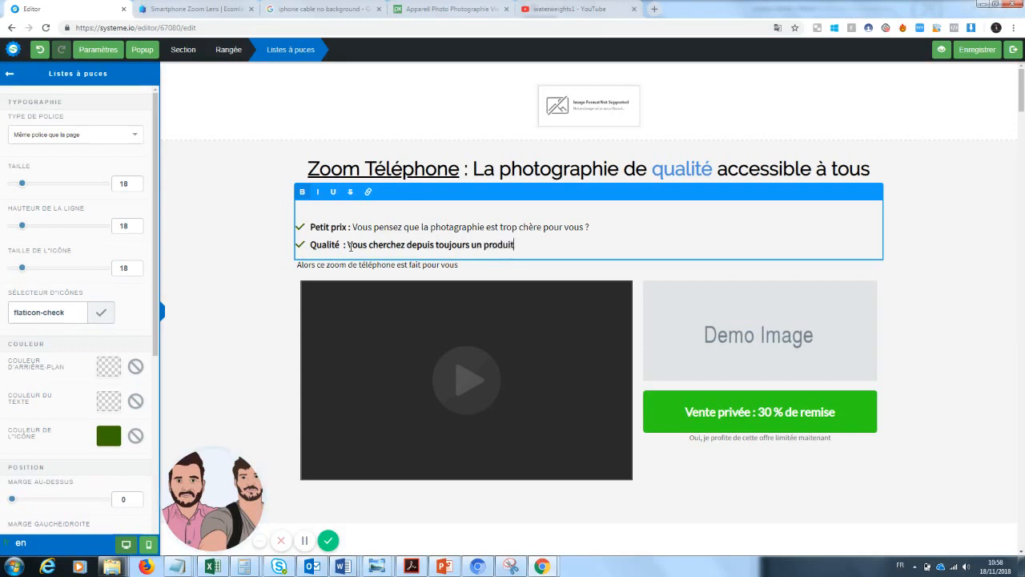
text( peu cher et fiable ?)
- Rewrite the "Petit prix" bullet's text as "Vous êtes à la recherche d'un produit pas cher pour prendre des photos ?"
drag(354, 227, 591, 227)
click(409, 226)
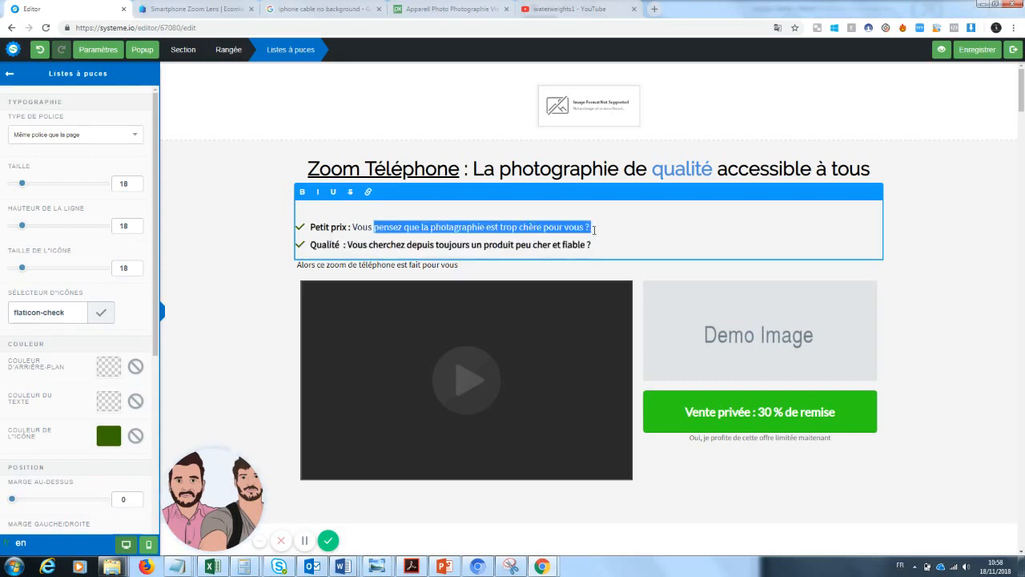
key(BackSpace)
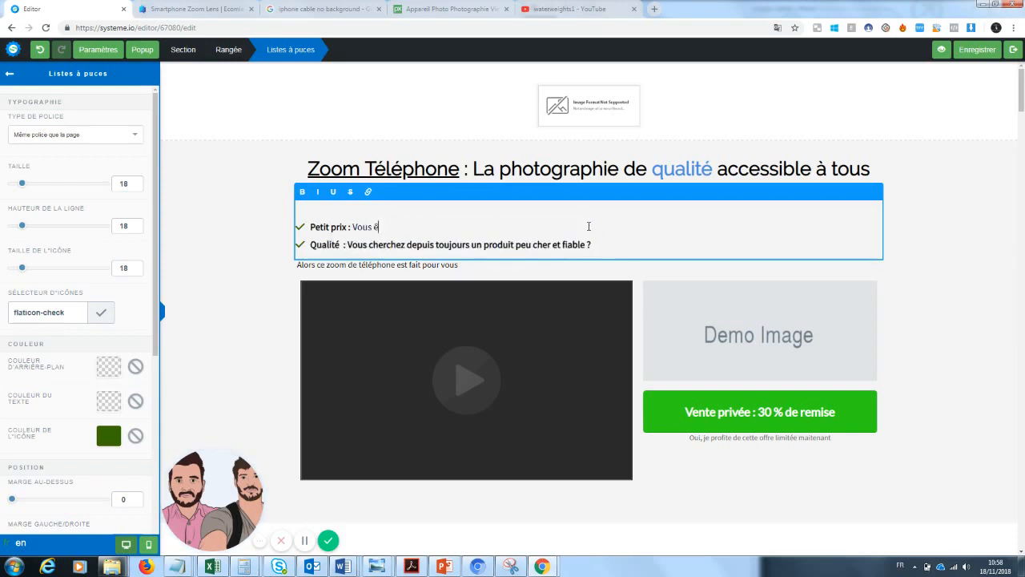
text(êtes à la recherche d')
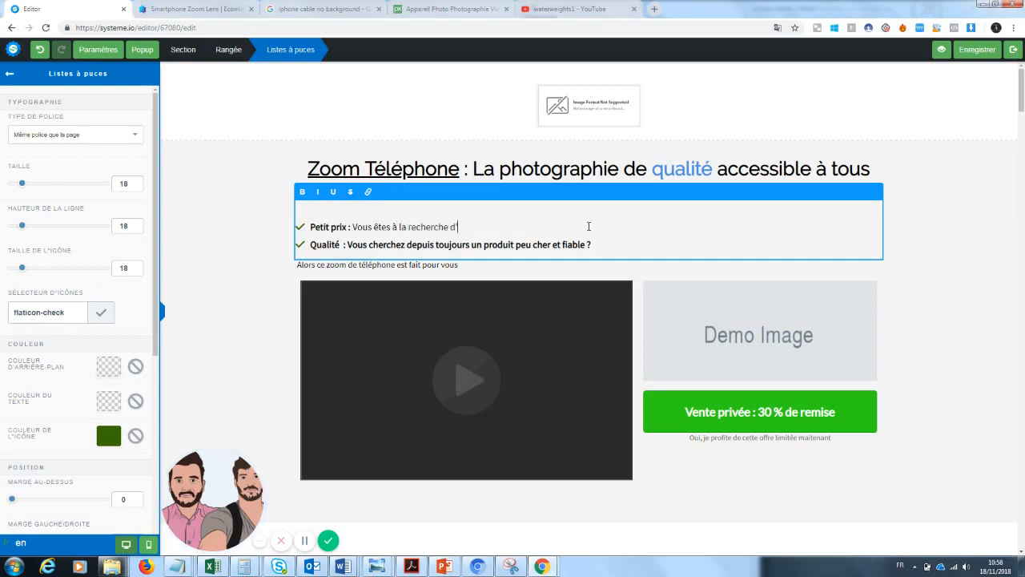
text(un produit pour f)
key(BackSpace)
key(BackSpace)
key(BackSpace)
key(BackSpace)
key(BackSpace)
key(BackSpace)
key(BackSpace)
text(pas cher pou)
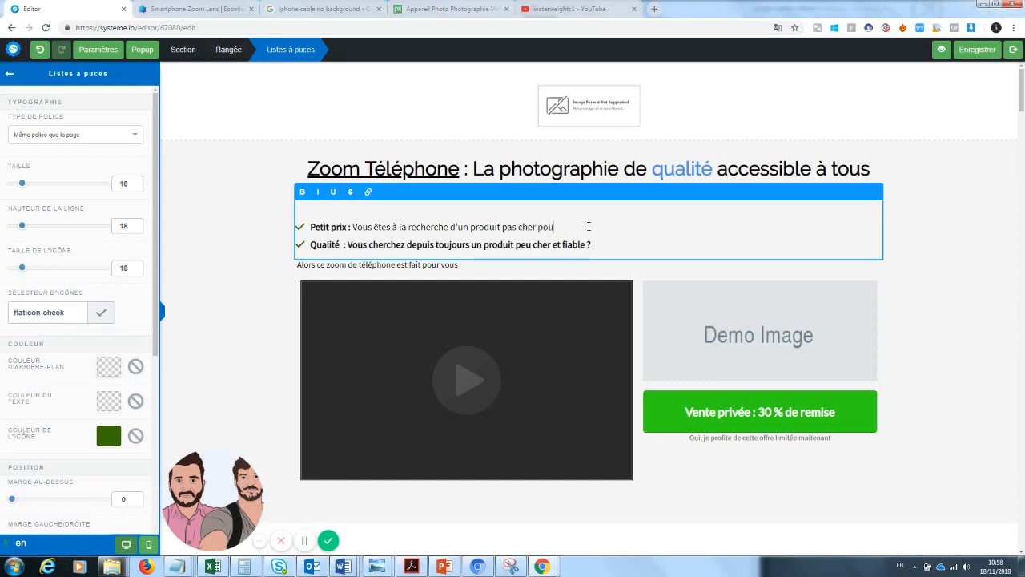
text(r prendre des photos ?)
click(965, 238)
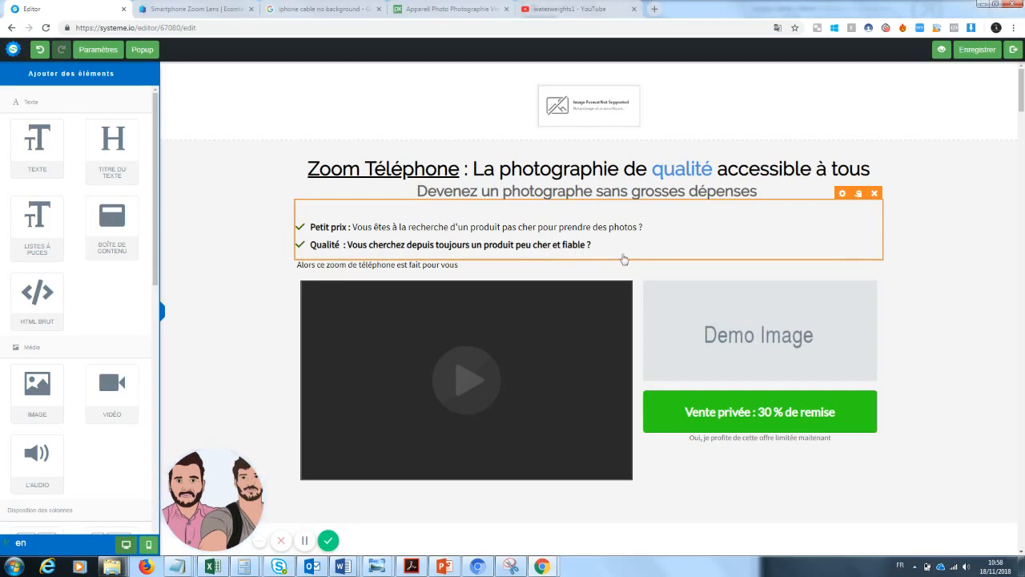
- Make "est fait pour vous" bold in the line above the video
click(361, 267)
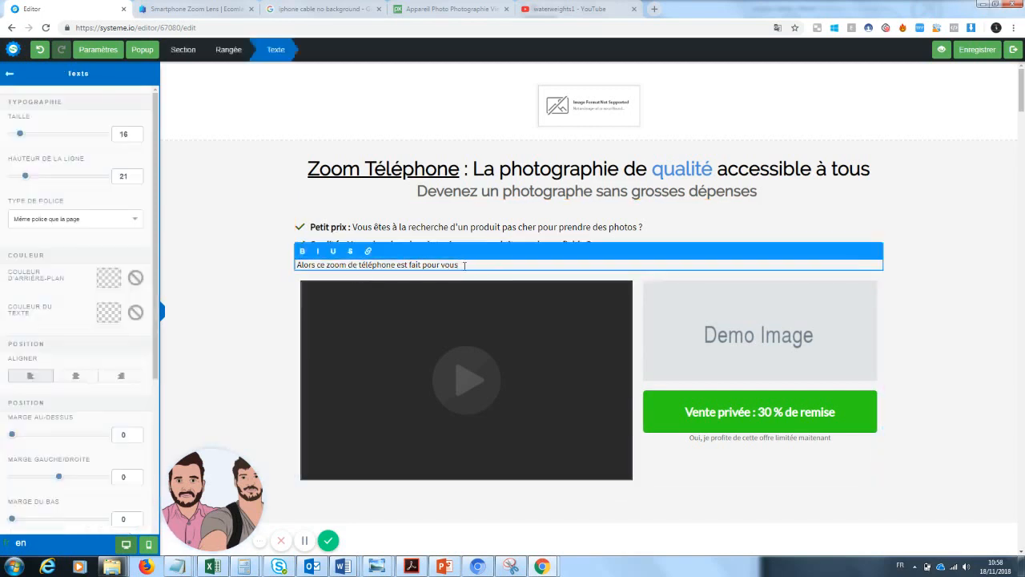
drag(468, 267, 398, 268)
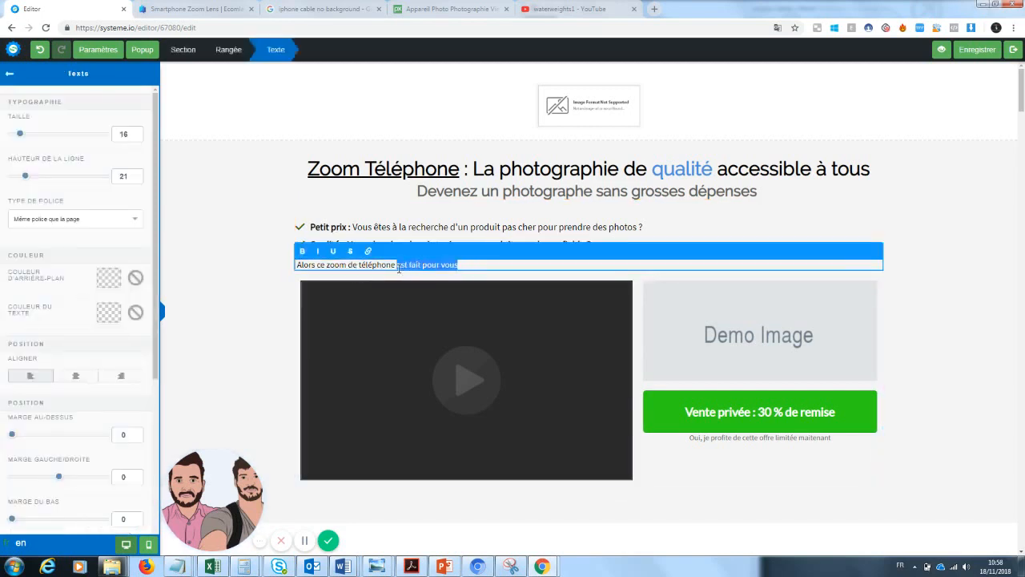
click(302, 250)
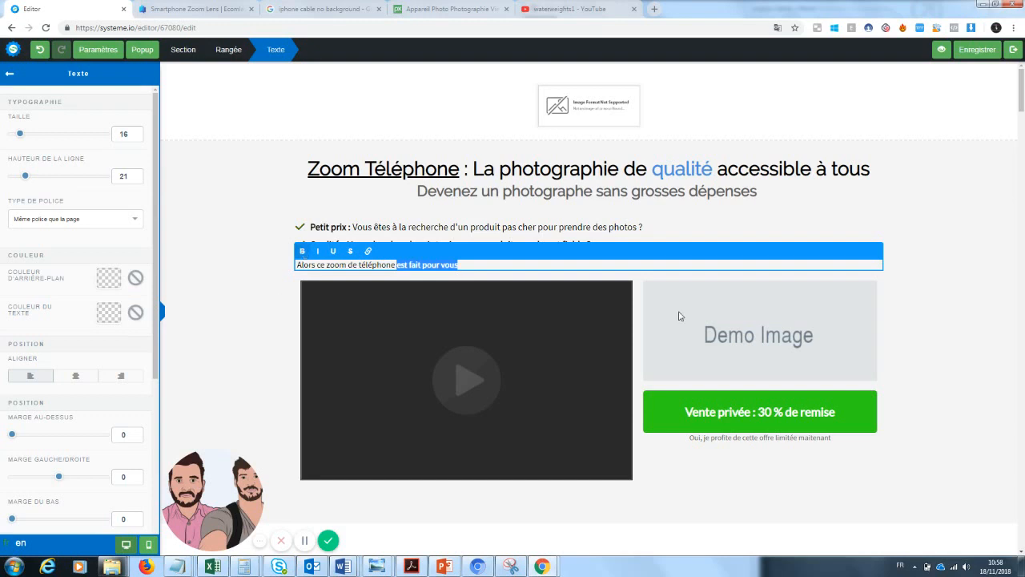
click(947, 299)
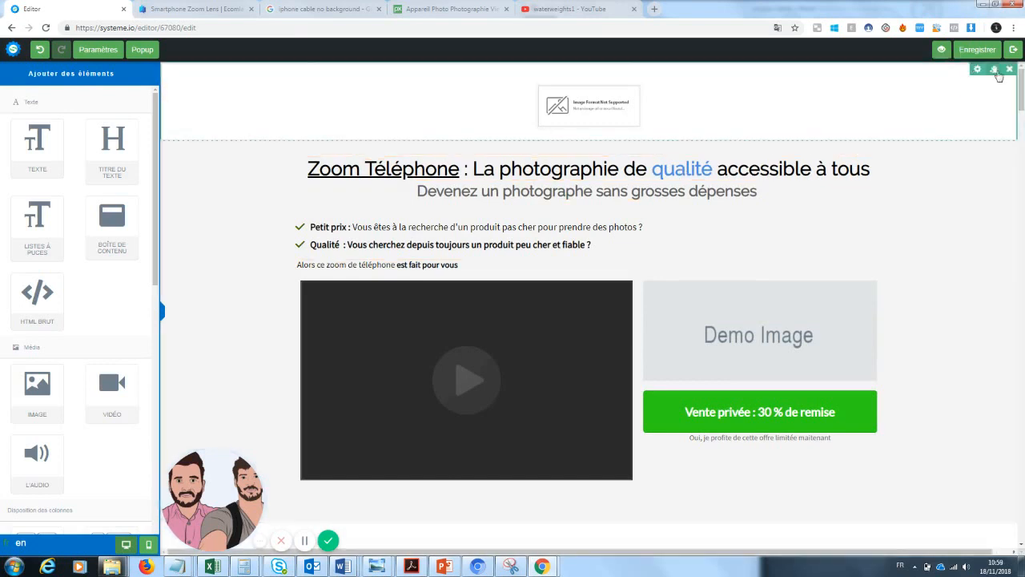
- Delete the logo section at the top of the page and insert a 1/2–1/2 column row above the headline
click(1009, 69)
click(559, 88)
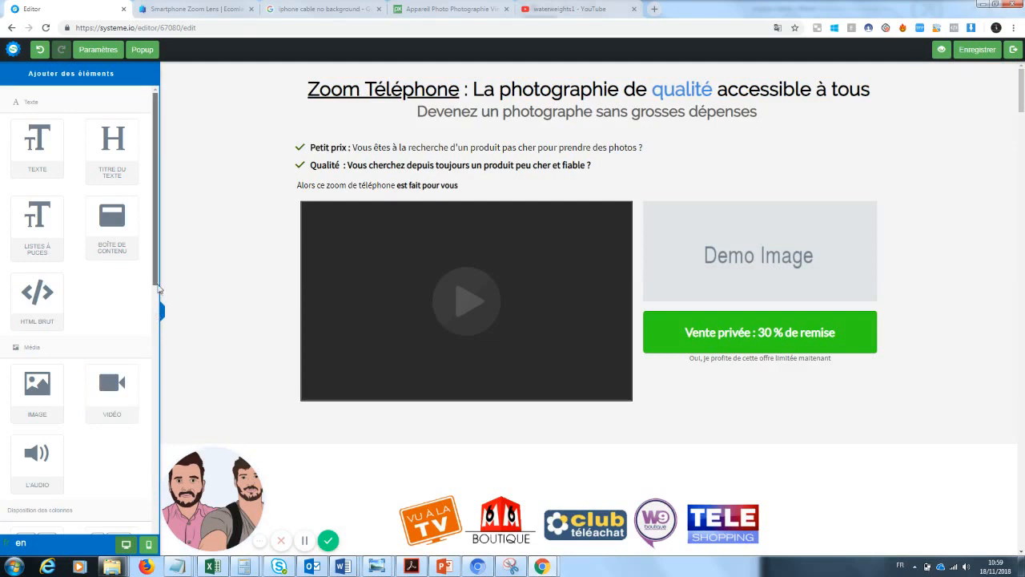
scroll(147, 391, down, 3)
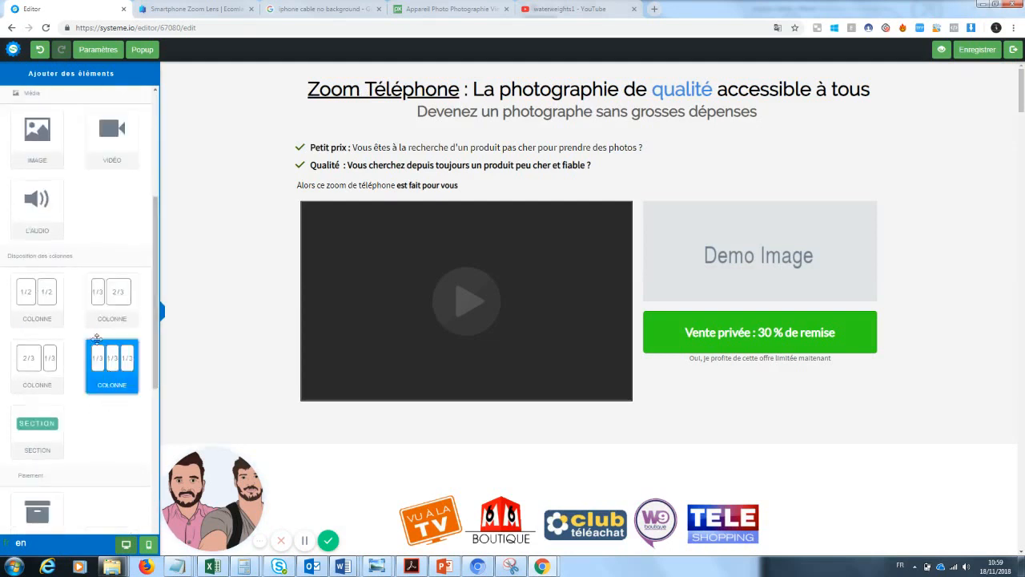
drag(53, 312, 343, 70)
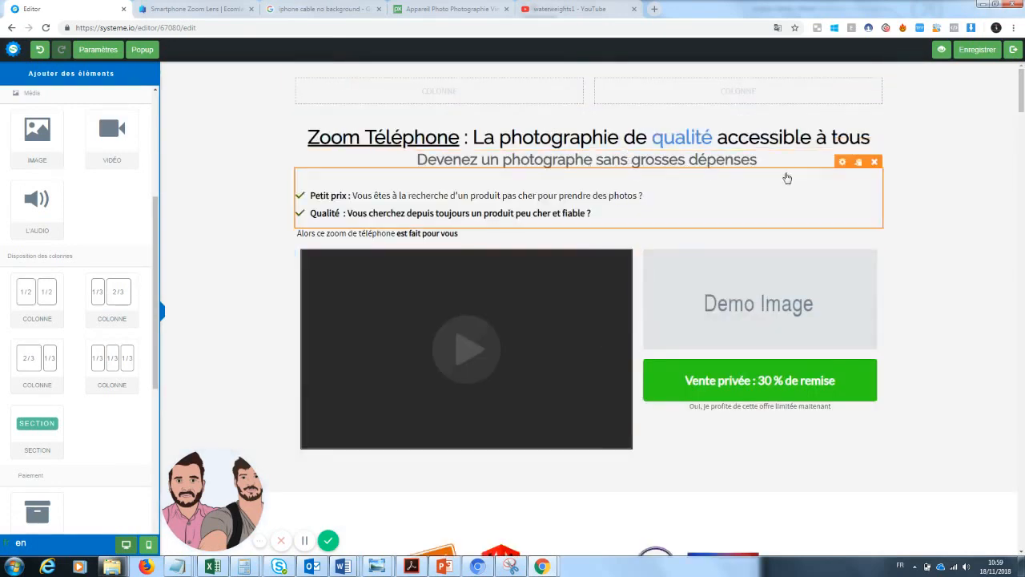
click(644, 177)
click(948, 178)
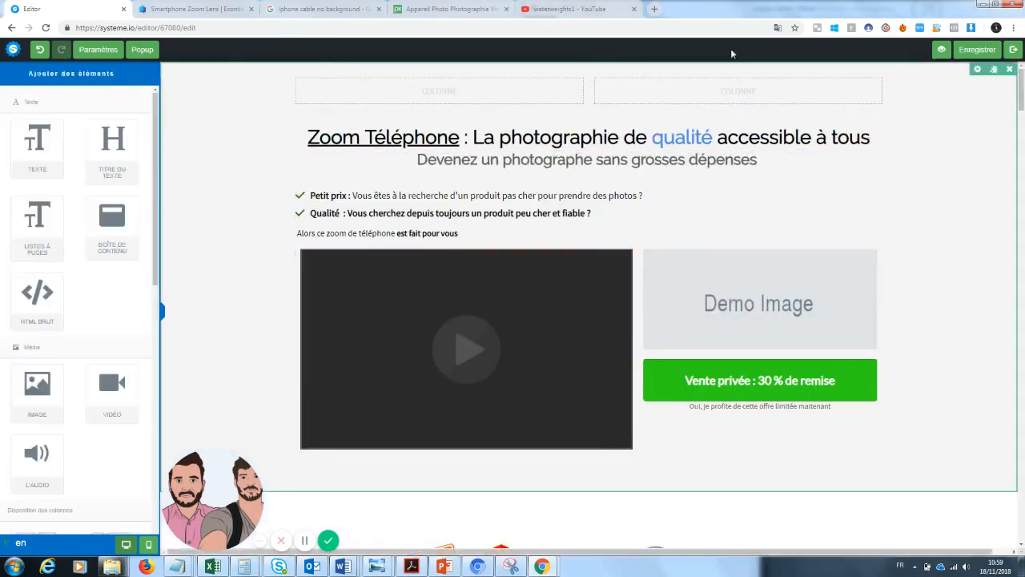
- Set the margin above the sub-headline "Devenez un photographe sans grosses dépenses" to 60
click(713, 165)
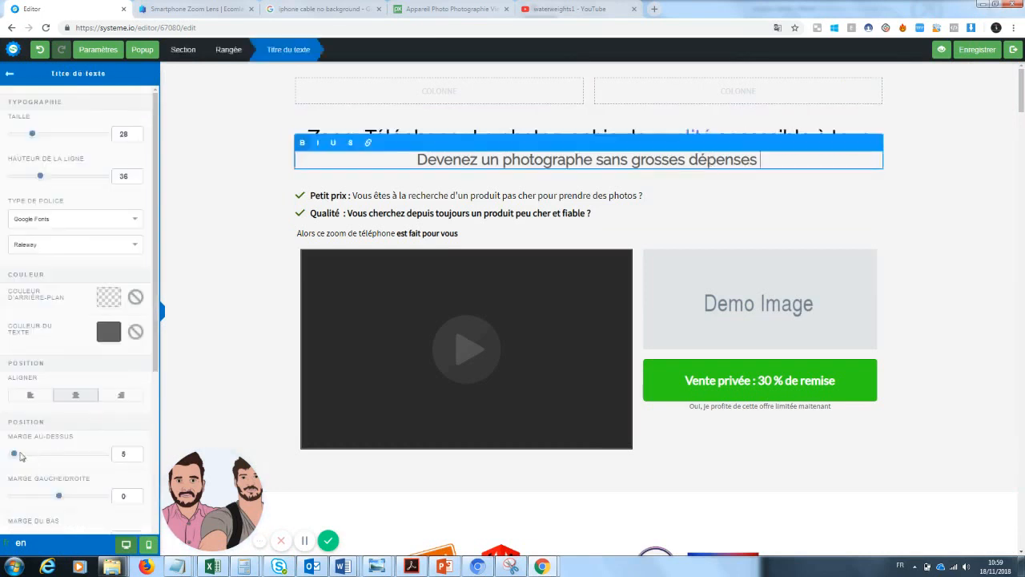
drag(15, 454, 42, 461)
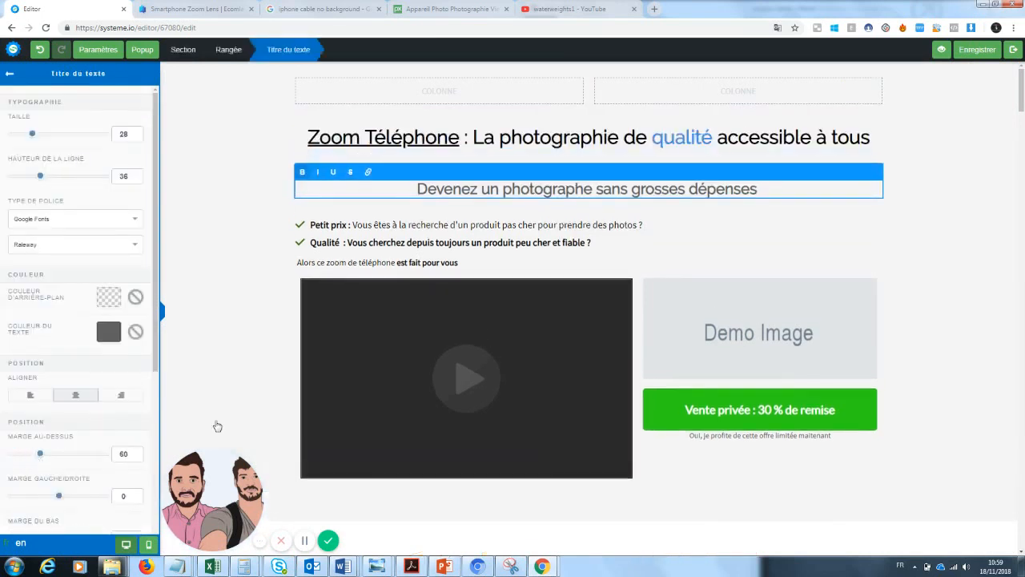
click(251, 369)
- On the Ecomlad Smartphone Zoom Lens page, open the "zoomlens2" ad video on YouTube, copy its URL and close the video page
scroll(647, 188, down, 1)
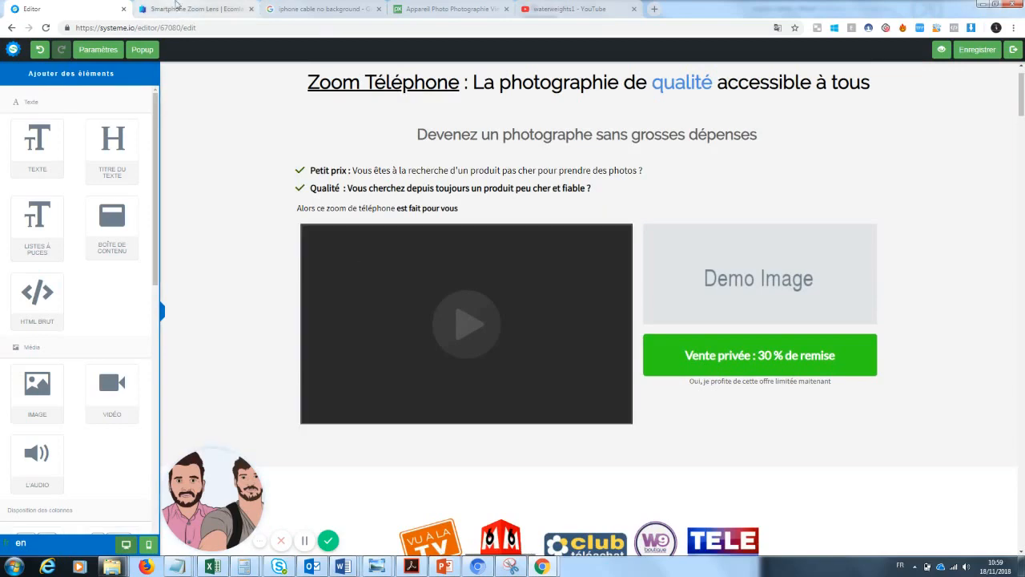
click(178, 8)
scroll(1014, 86, down, 2)
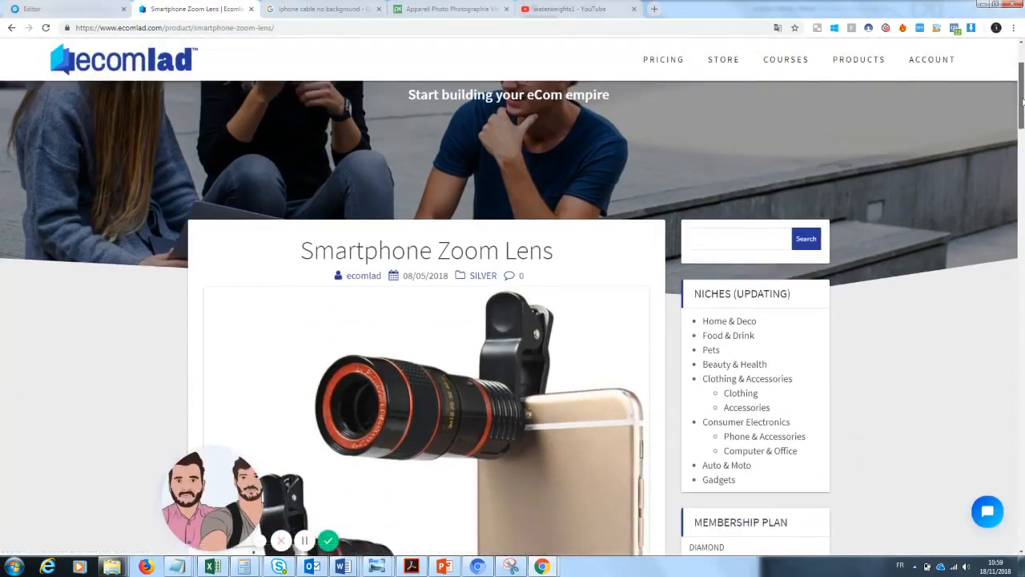
drag(219, 487, 44, 481)
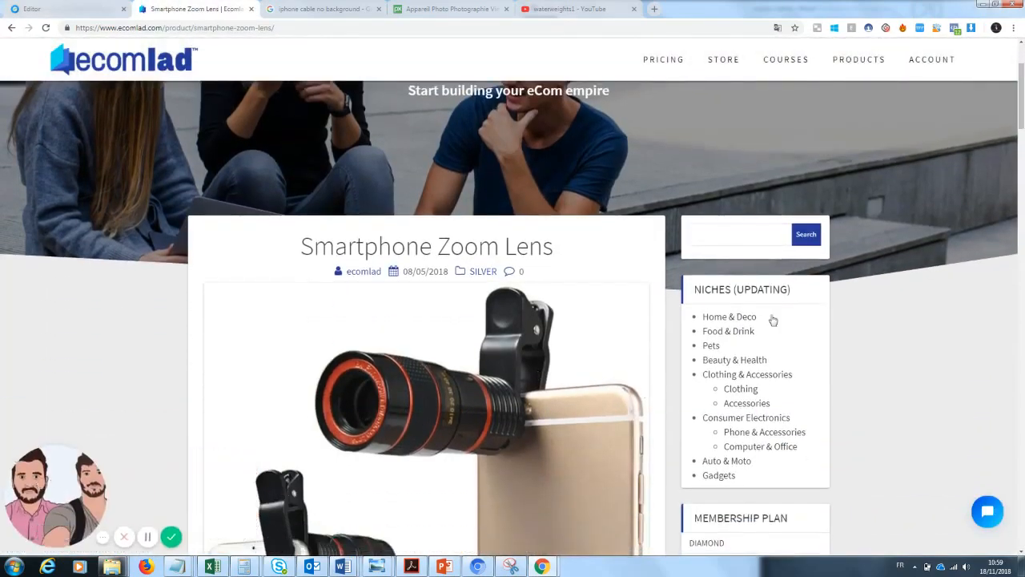
scroll(974, 251, down, 2)
drag(1019, 108, 1024, 264)
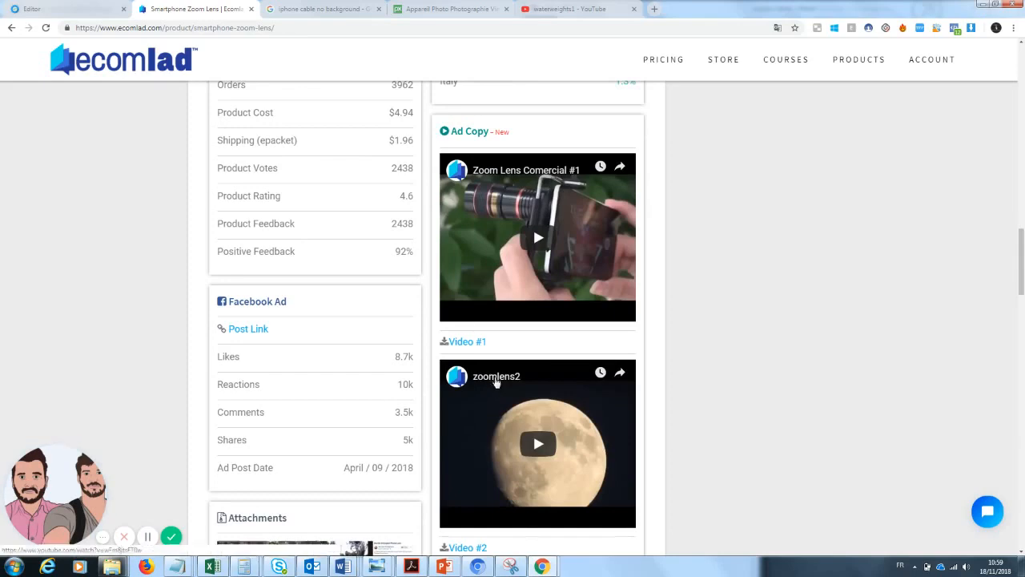
click(492, 379)
click(249, 28)
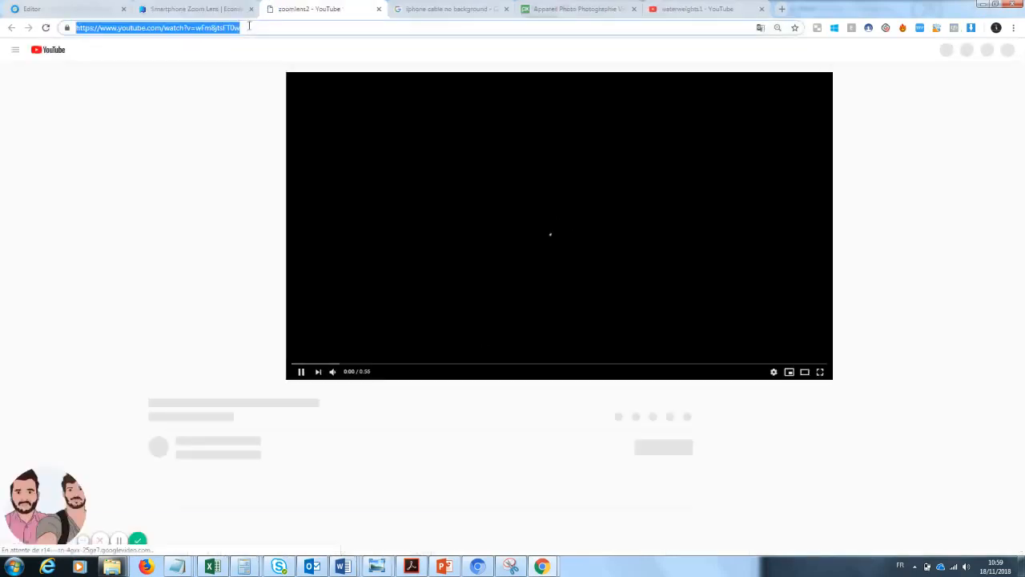
click(379, 9)
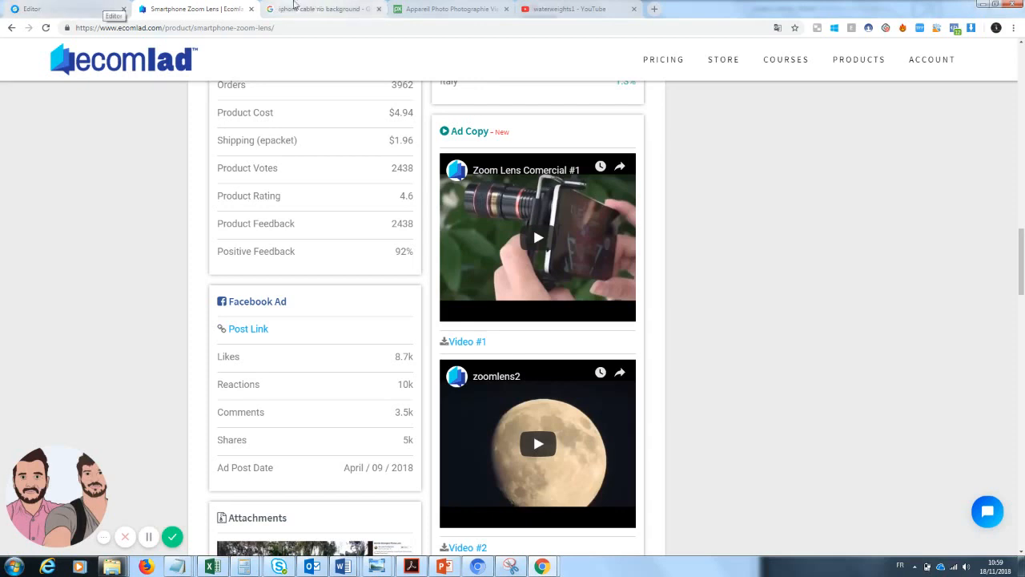
- Back in the Systeme.io editor, replace the video element's YouTube URL with the copied zoomlens2 link and save the page
click(112, 8)
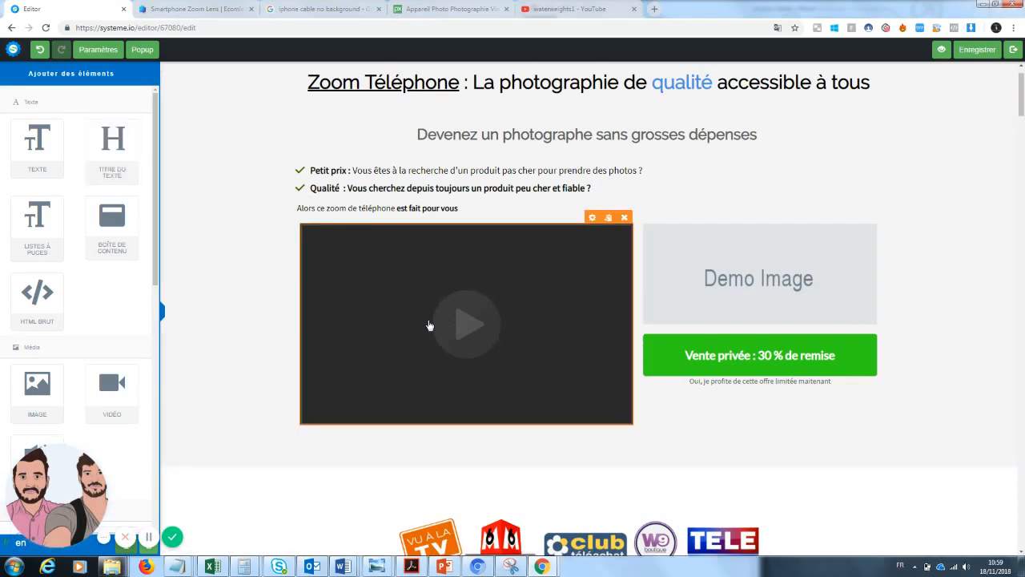
click(593, 217)
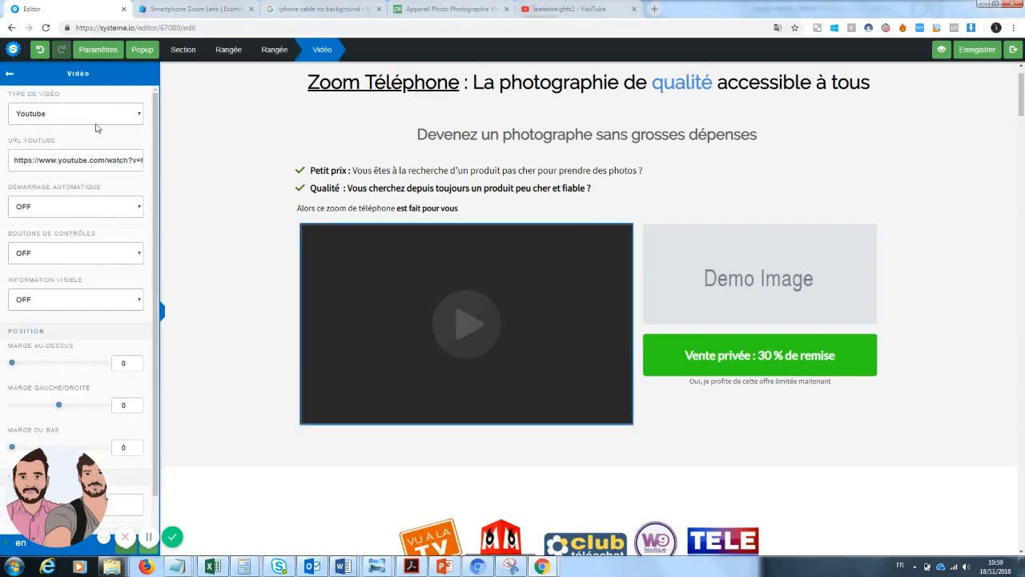
triple_click(93, 158)
key(ctrl+v)
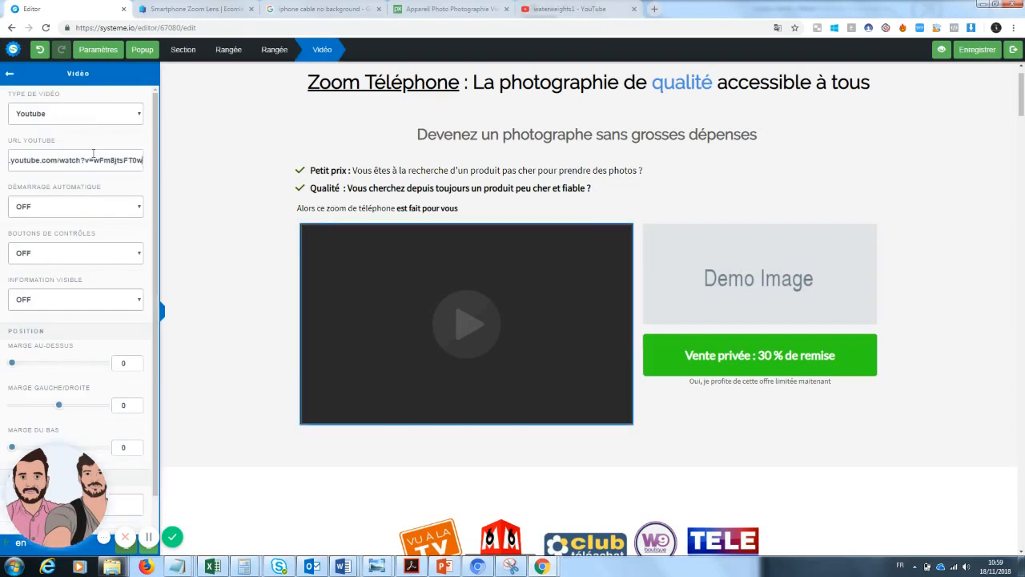
click(979, 54)
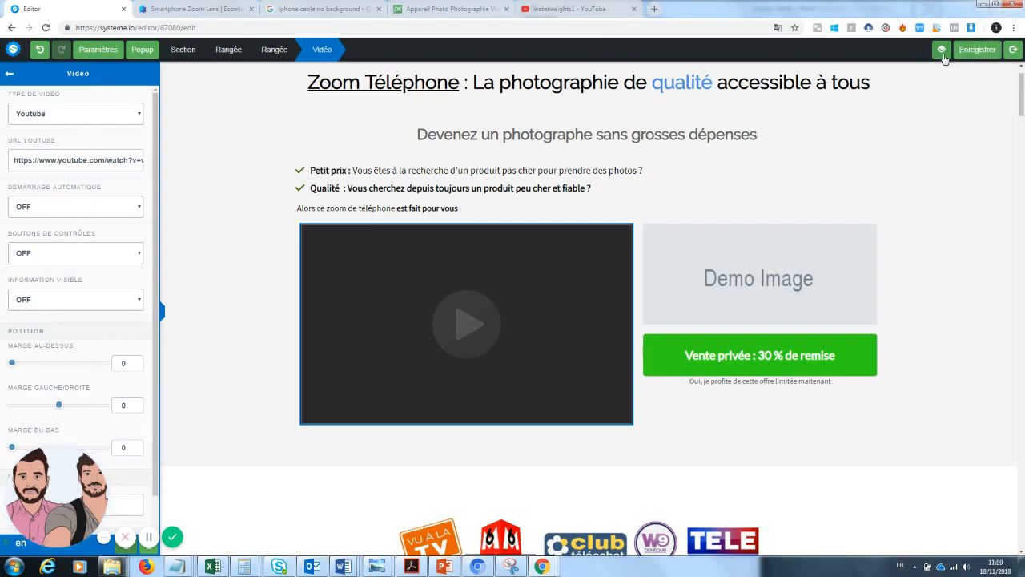
- Preview the sales page, dealing with the blocked pop-up, and check how the headline, bullets and video display
click(944, 53)
click(723, 28)
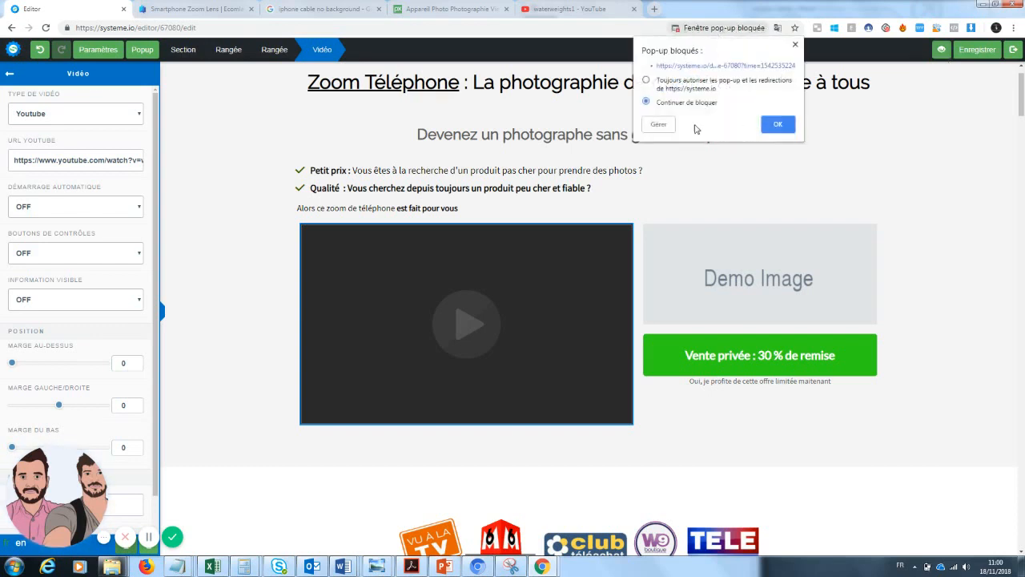
click(777, 125)
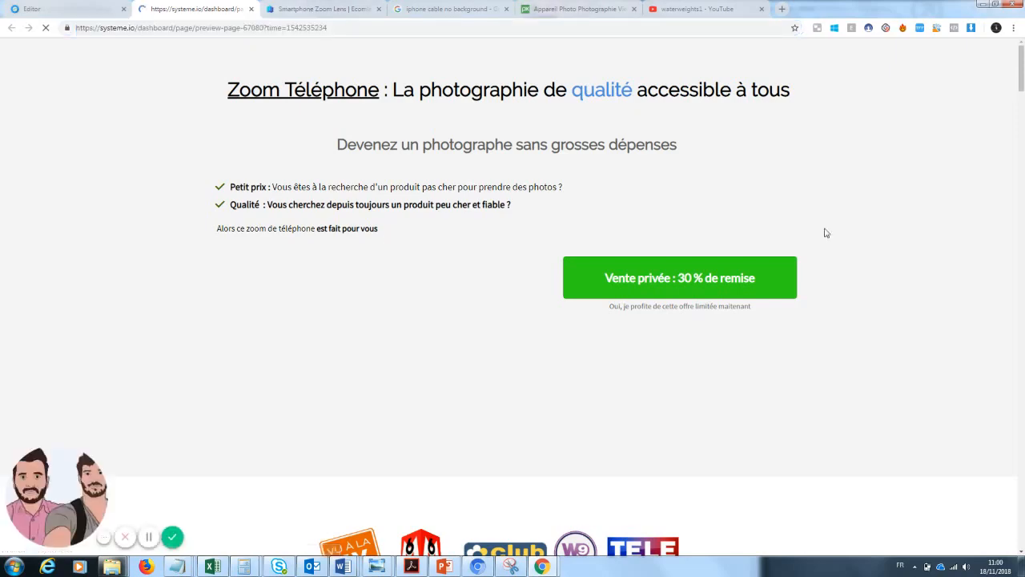
drag(1023, 81, 1023, 74)
click(657, 175)
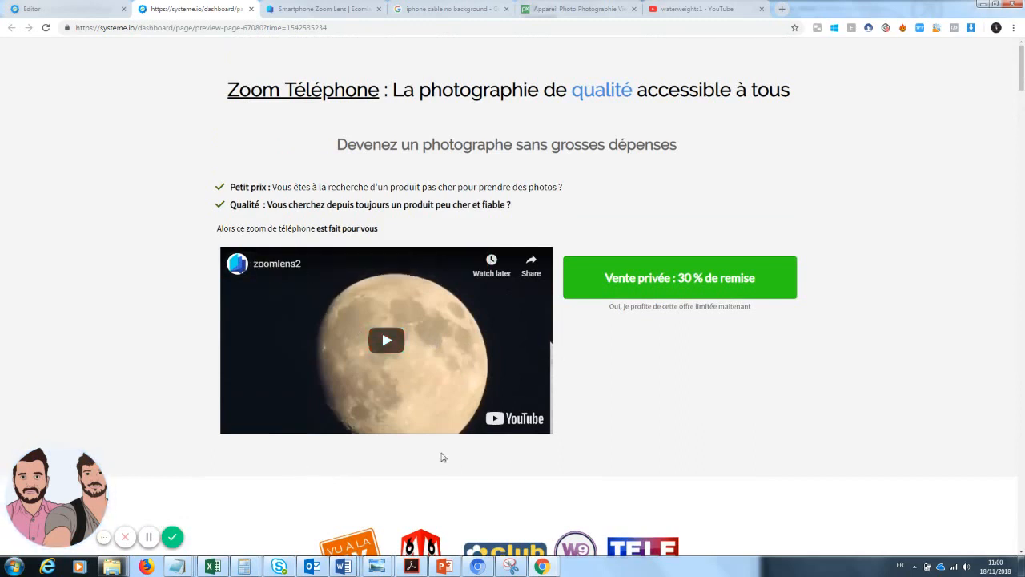
- Return to the page editor and add a text element below the video reading "VU sur YOUTUBE !!"
click(76, 9)
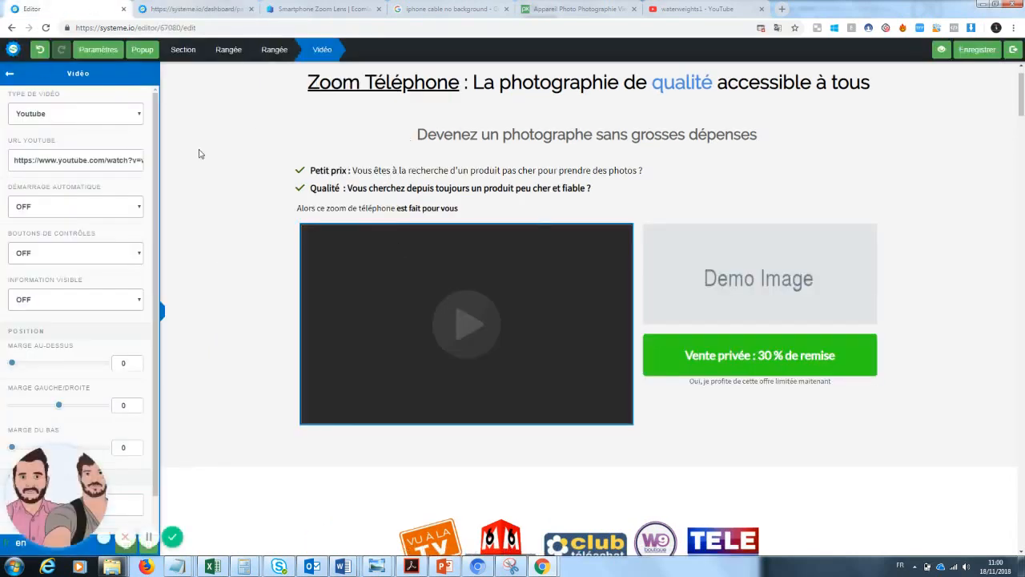
click(12, 78)
drag(37, 141, 458, 441)
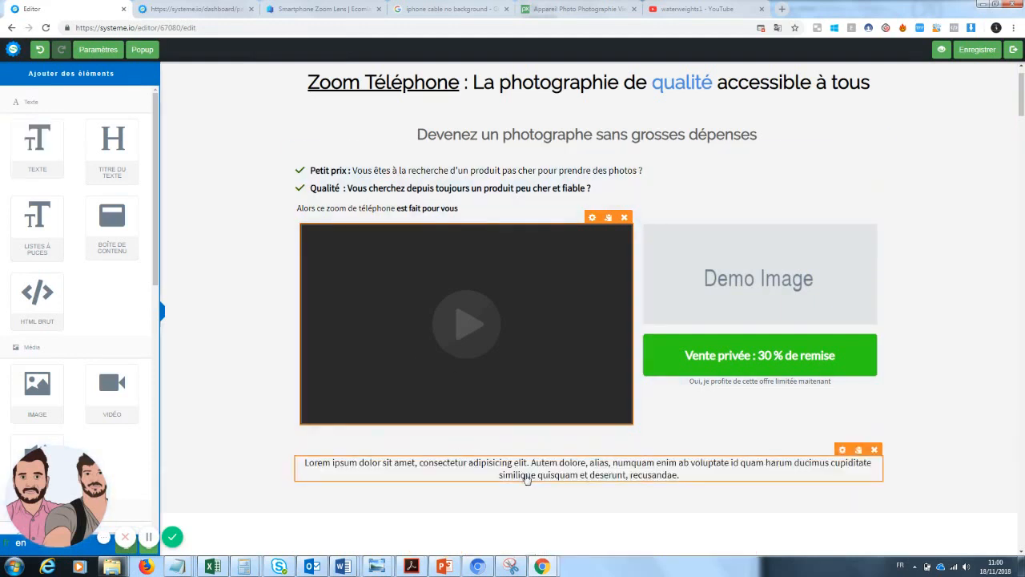
click(527, 479)
drag(696, 476, 300, 462)
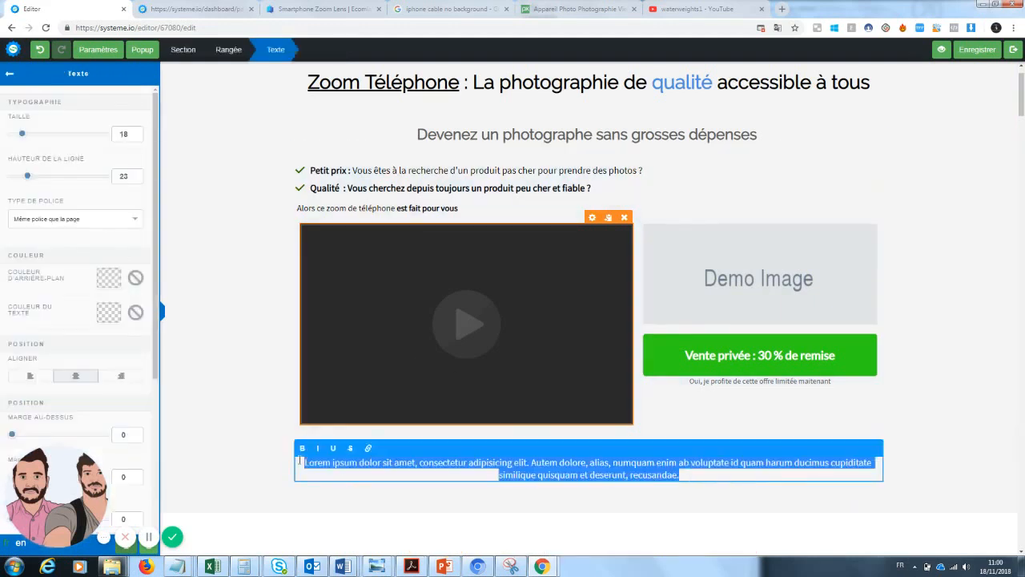
text(VU sur)
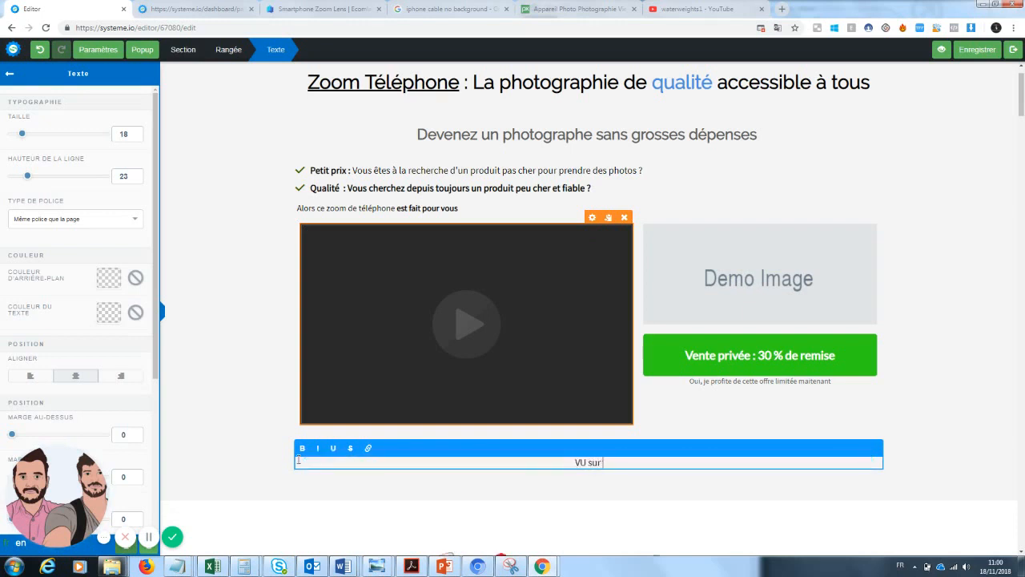
text( YOUTUBE !!)
drag(1022, 101, 1021, 114)
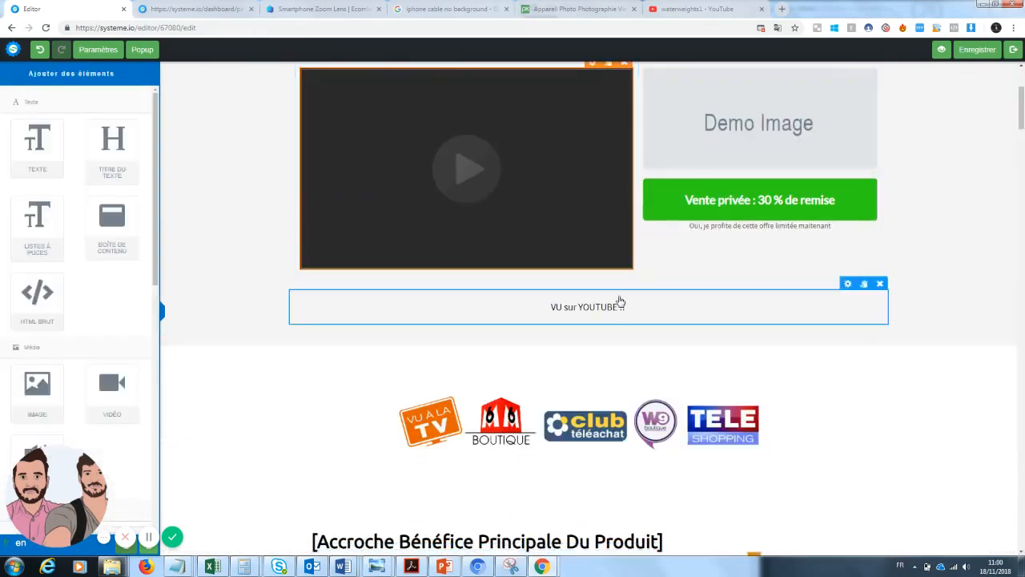
click(618, 302)
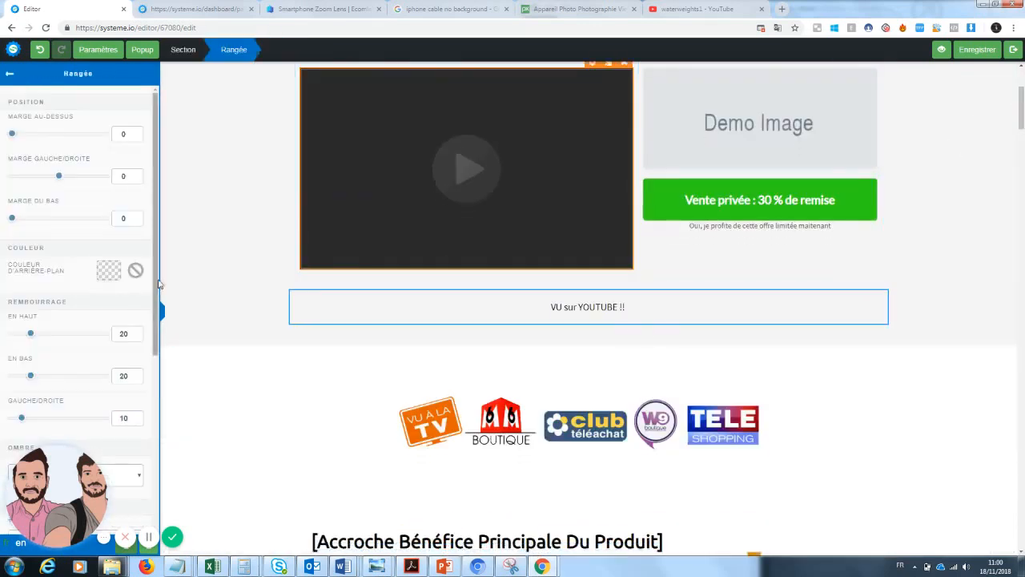
scroll(130, 304, down, 5)
drag(40, 480, 251, 487)
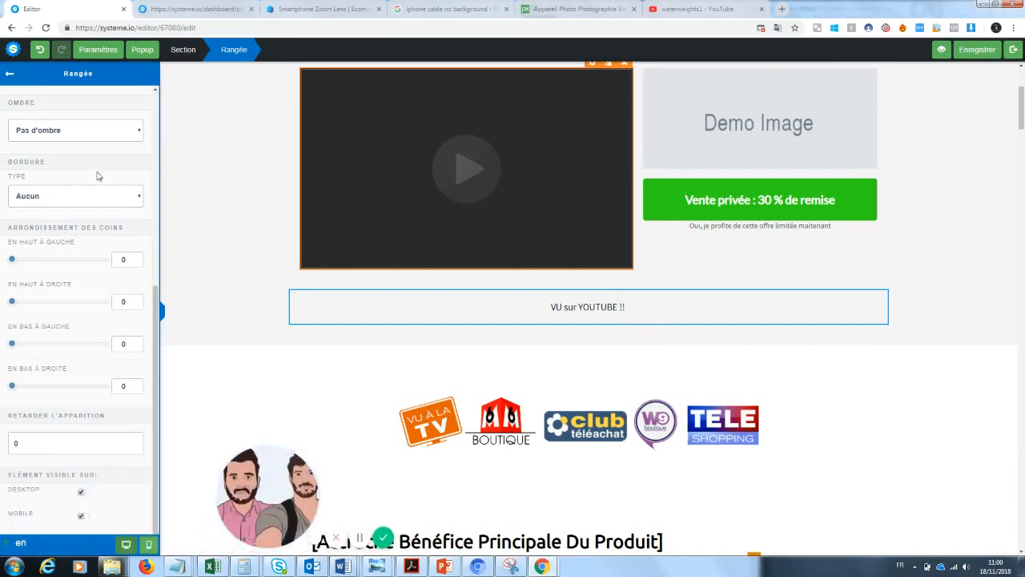
click(97, 50)
scroll(157, 323, down, 4)
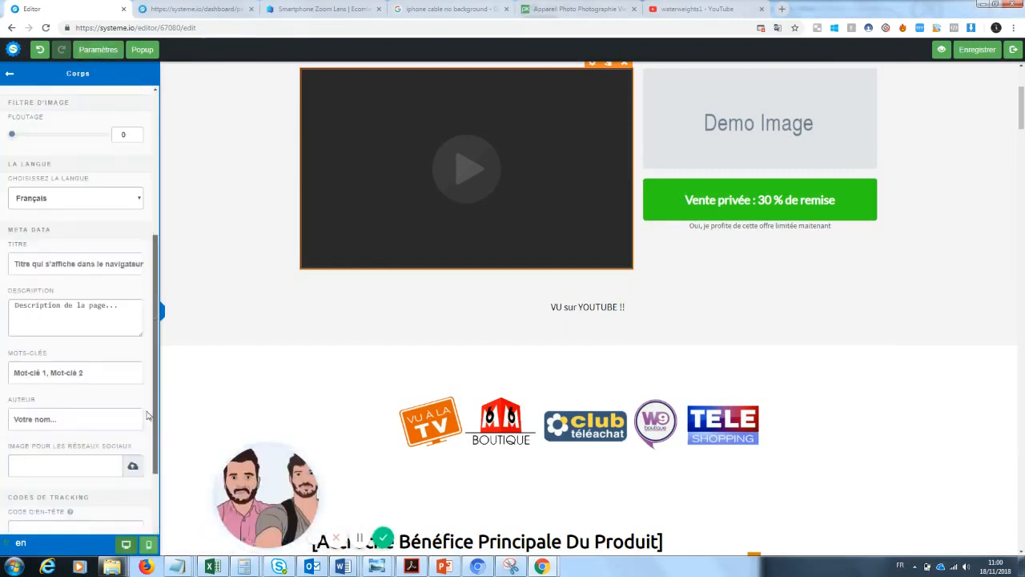
scroll(142, 215, up, 3)
click(110, 52)
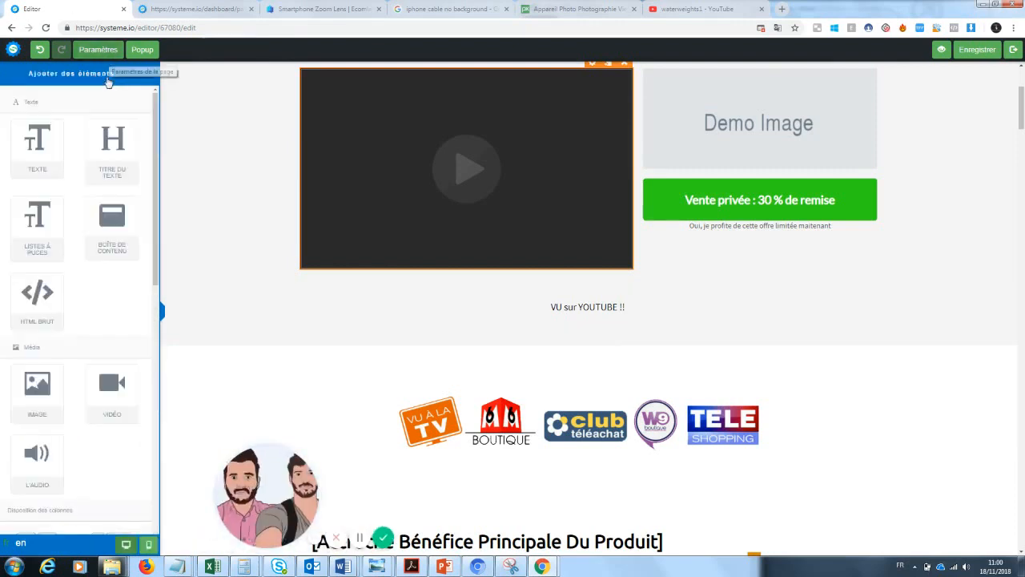
- Insert a 1/3 – 2/3 column row directly below the video and add the text "VU sur Youtube !!" in its narrow column
scroll(154, 299, down, 3)
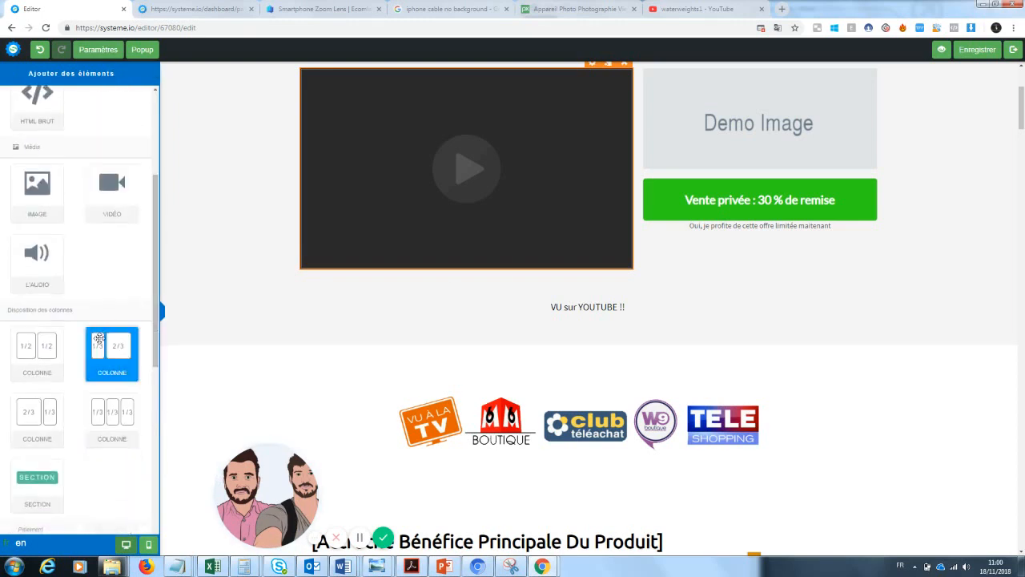
drag(112, 352, 545, 278)
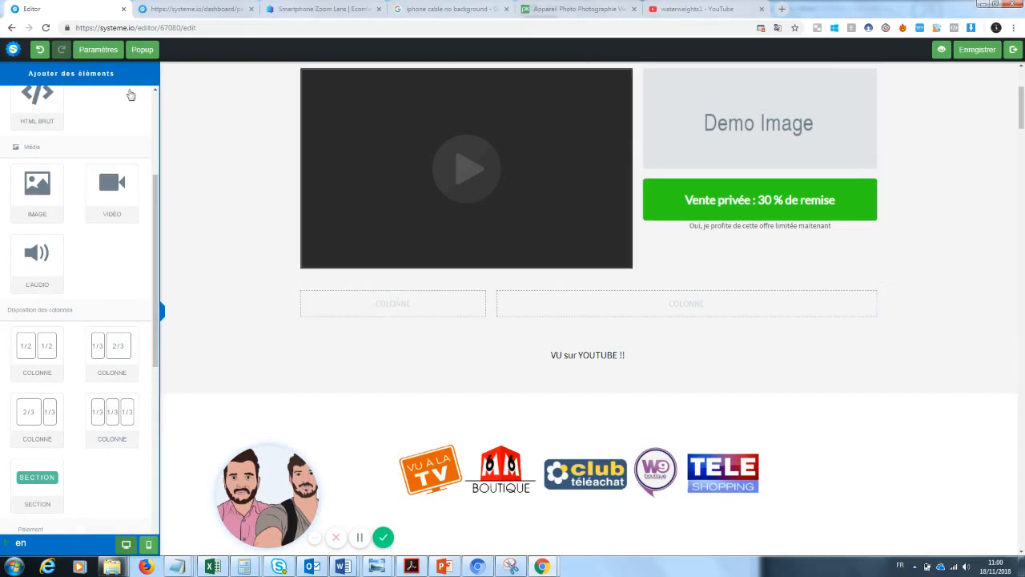
drag(154, 285, 158, 170)
drag(56, 156, 410, 306)
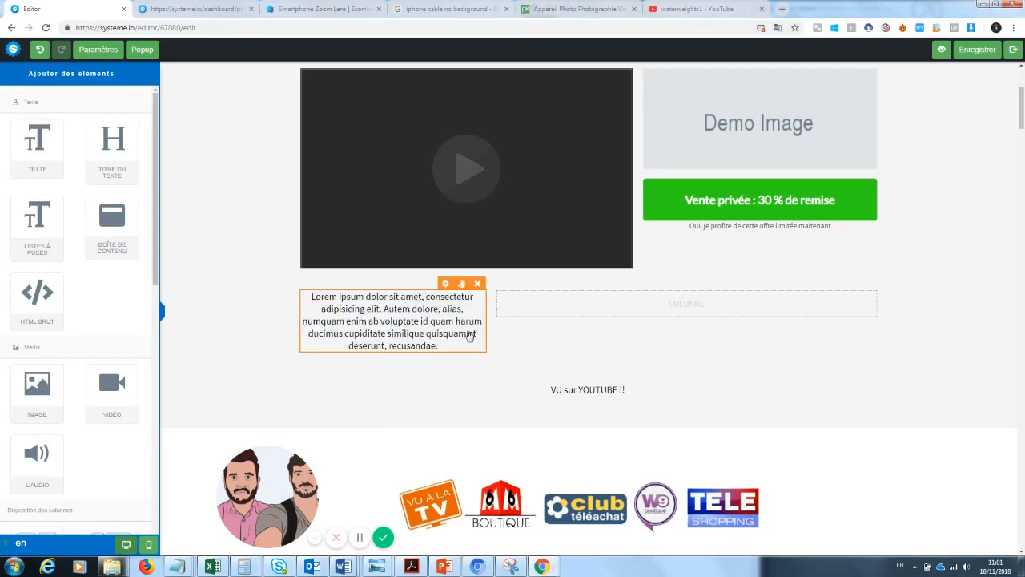
triple_click(469, 335)
key(BackSpace)
text(VU su)
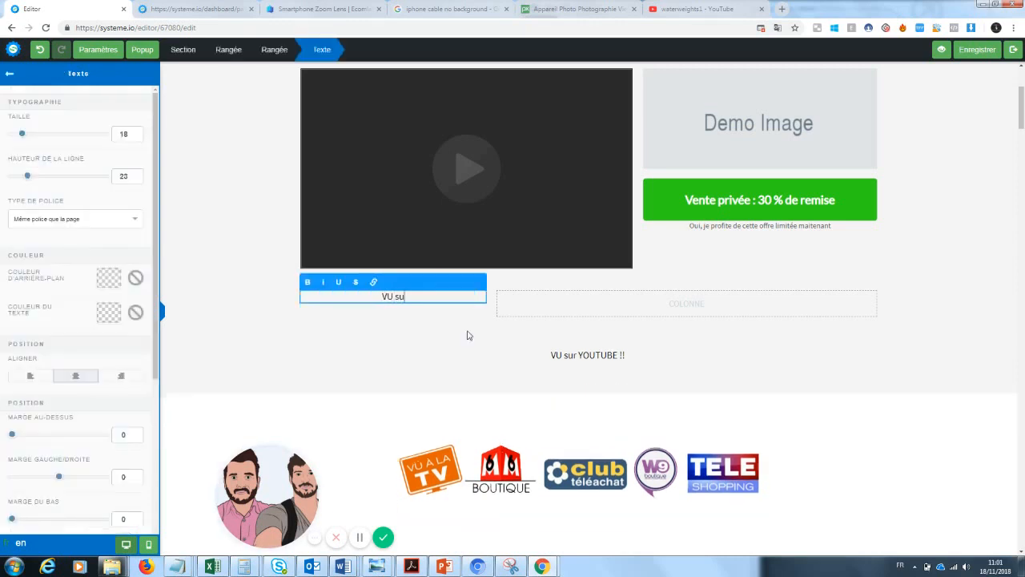
text(r Youtube !!)
click(485, 367)
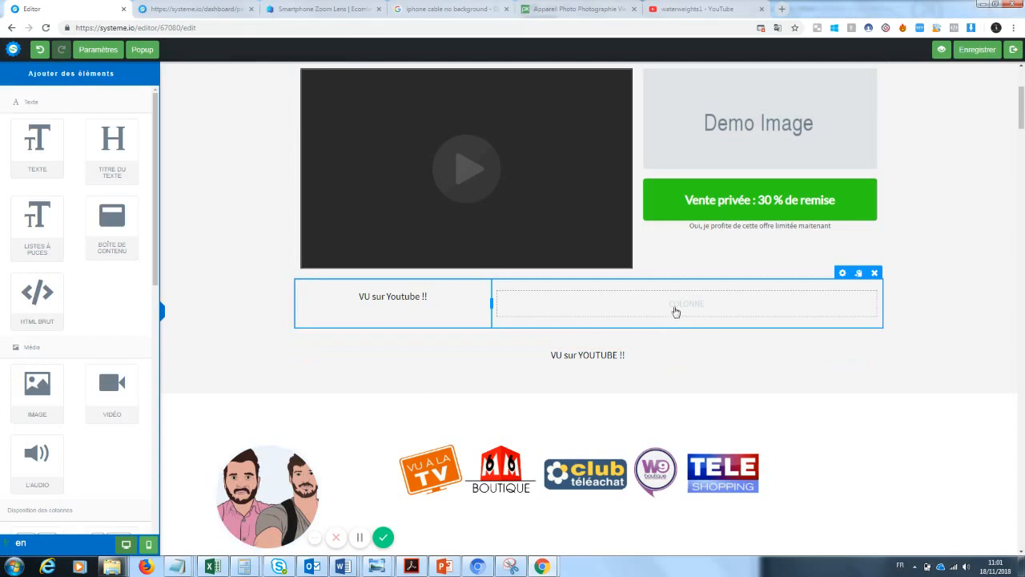
- Add a text element in the wide column reading "Des milliers de clients déjàn satisfaits !"
drag(37, 146, 672, 295)
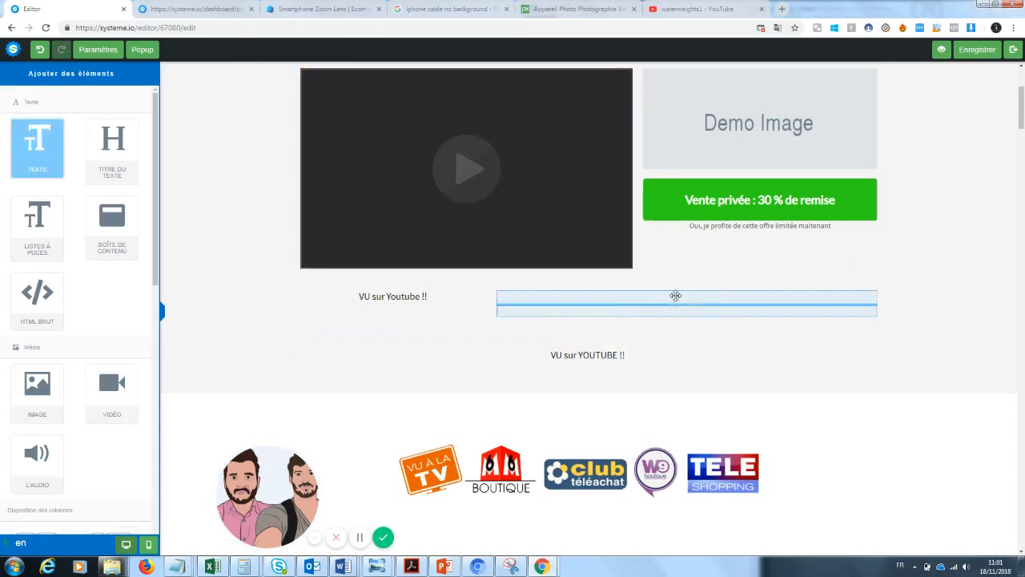
triple_click(653, 311)
key(BackSpace)
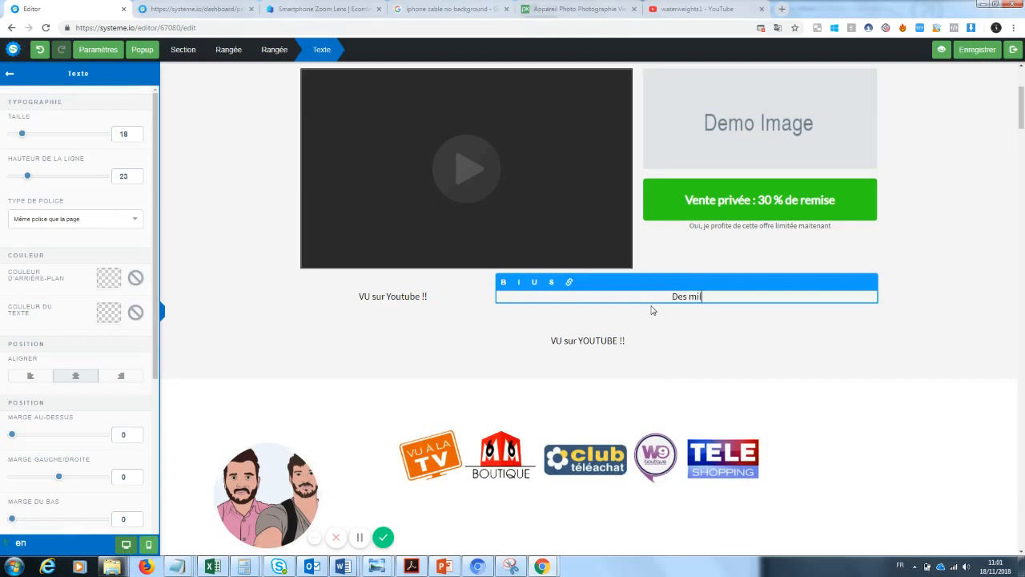
text(Des milliers de clients déjàn satis)
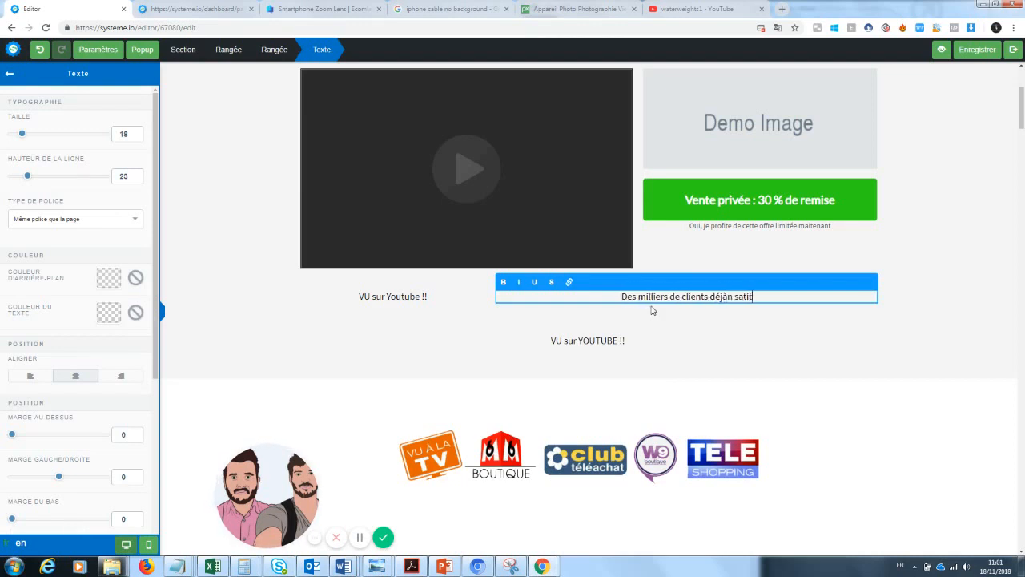
text(faits !)
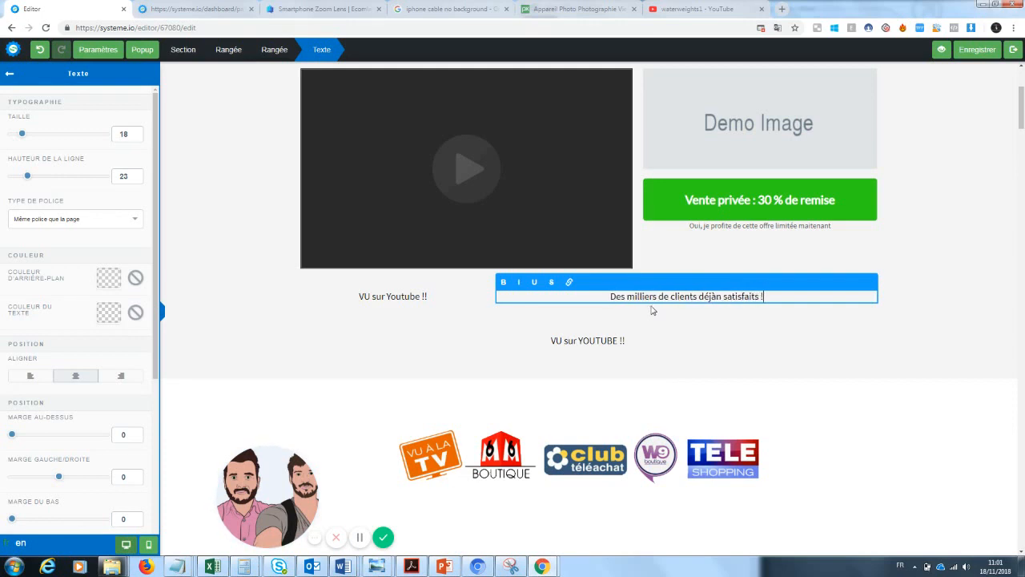
- Delete the full-width "VU sur YOUTUBE !!" row beneath the two columns and accept the deletion
click(597, 361)
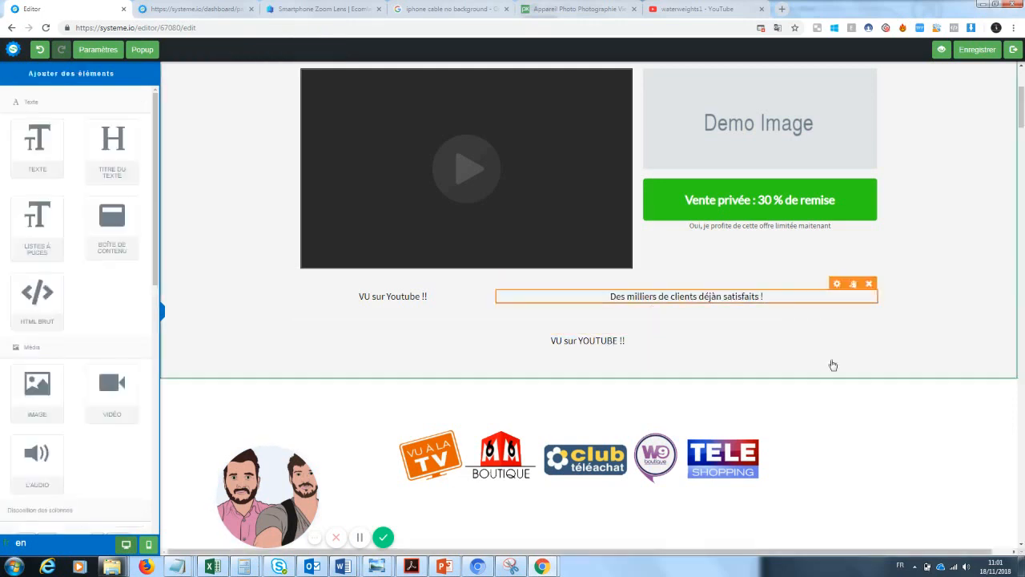
click(879, 318)
click(558, 88)
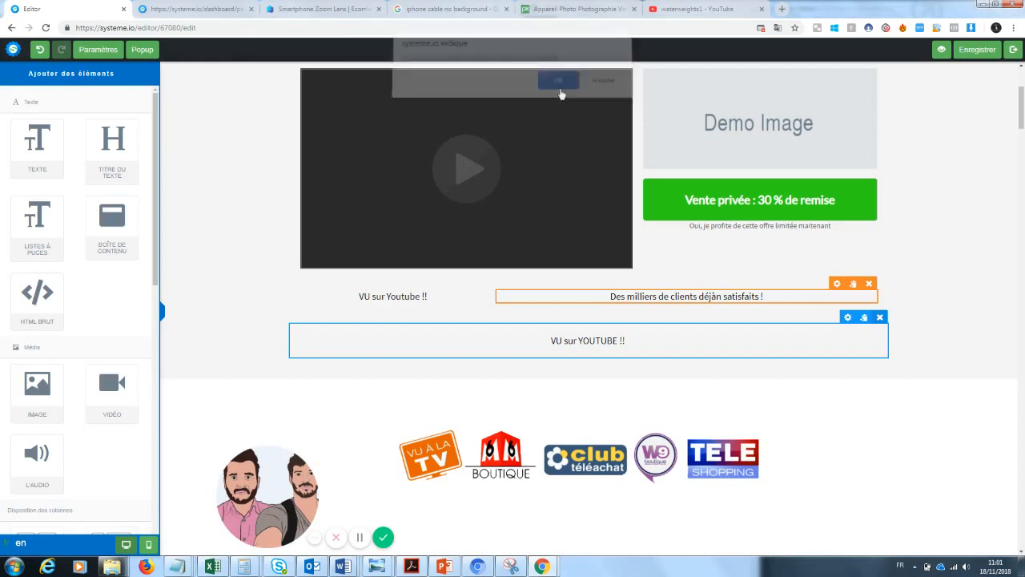
- Set the "VU sur Youtube !!" text in the narrow column to size 32 and colour it red
drag(434, 298, 347, 298)
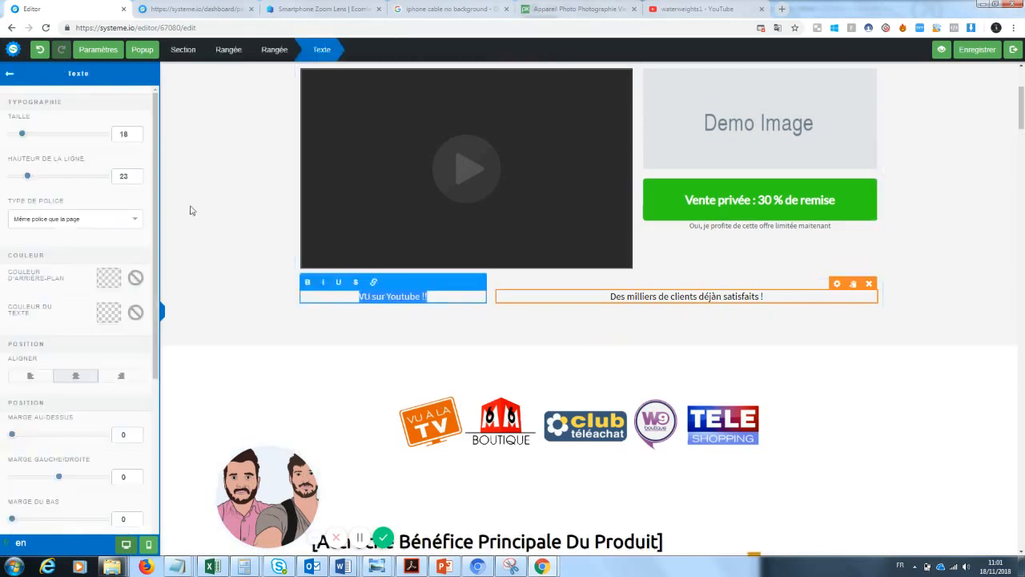
drag(35, 136, 36, 135)
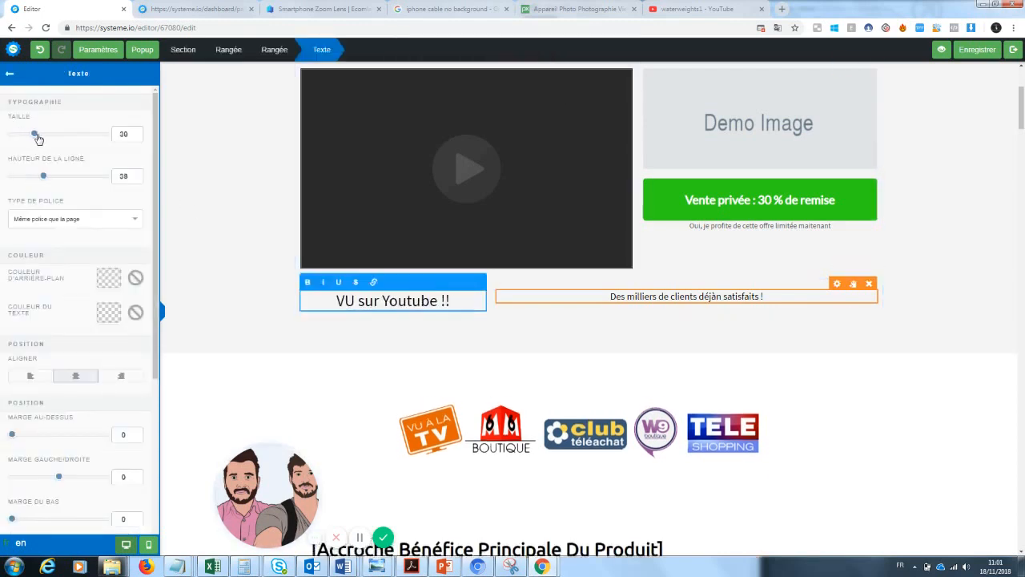
click(109, 312)
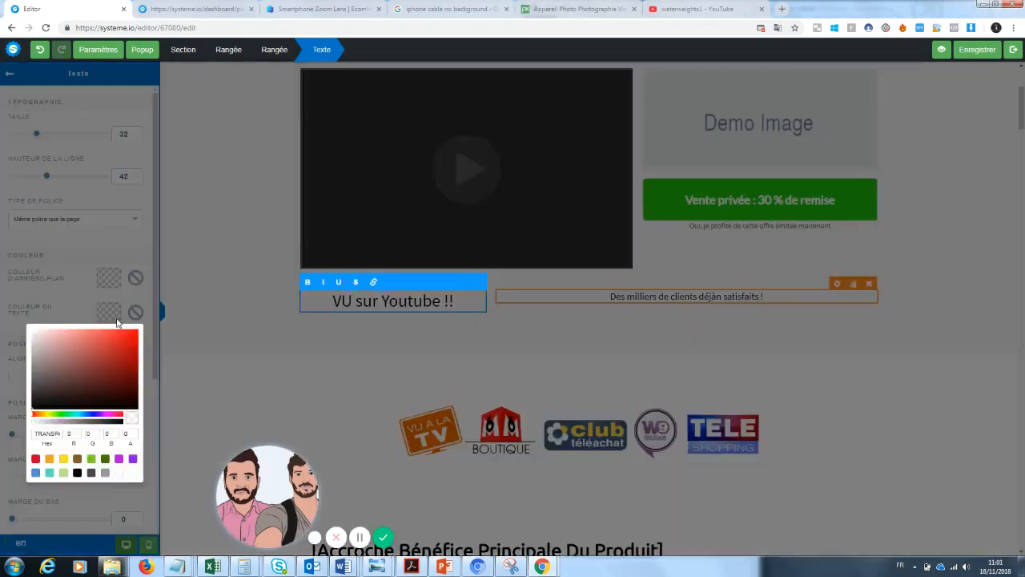
click(133, 342)
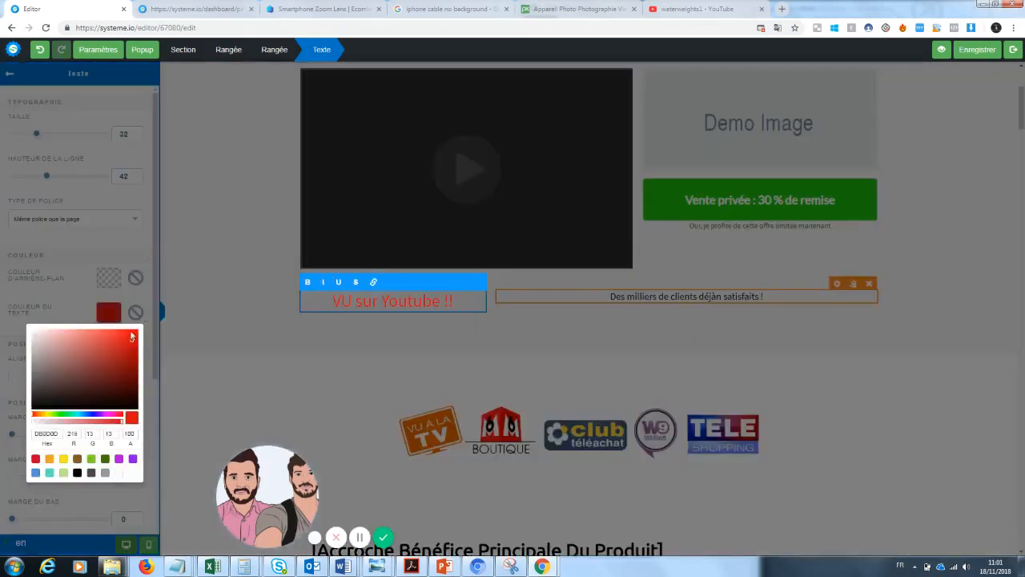
click(177, 302)
- Recolour only the words "VU sur" dark grey (3B3636) in the narrow column's text
drag(382, 301, 346, 302)
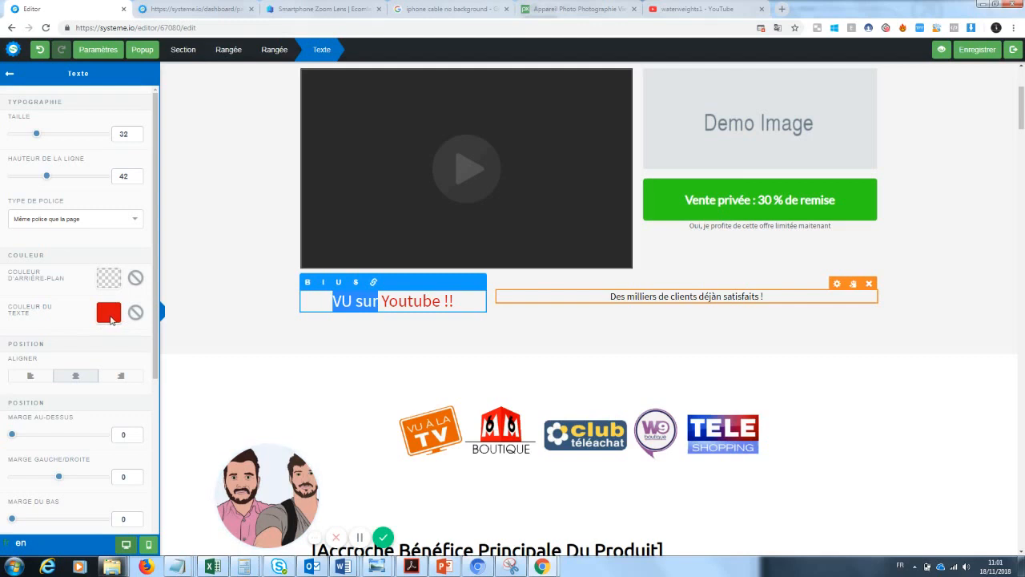
click(109, 318)
click(40, 390)
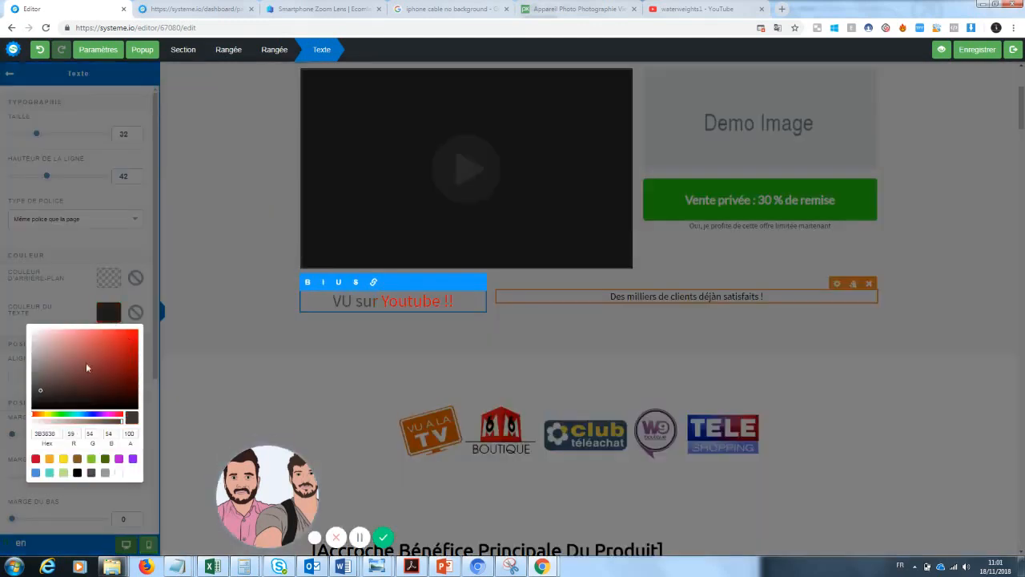
click(340, 335)
click(585, 330)
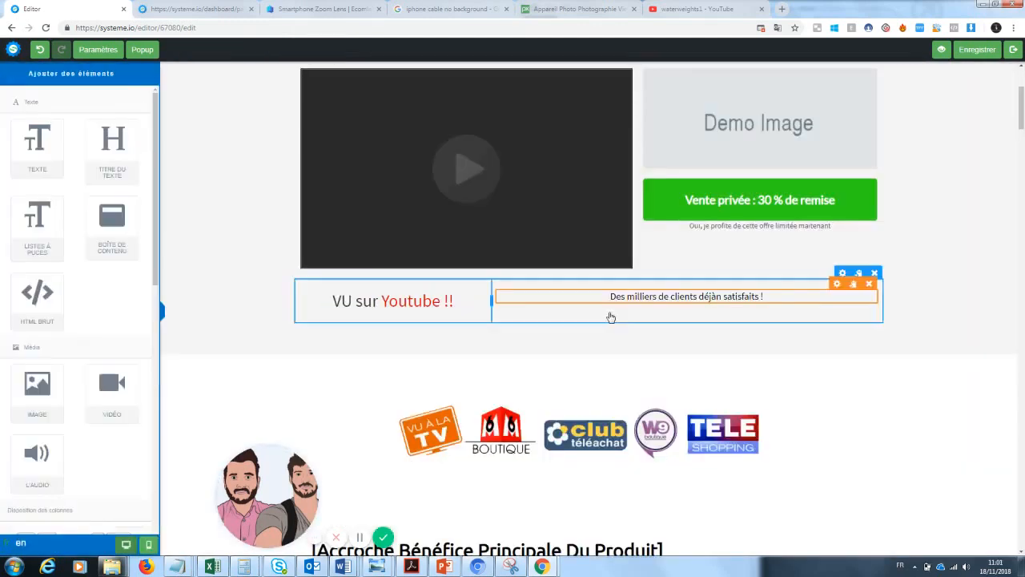
click(627, 290)
click(832, 375)
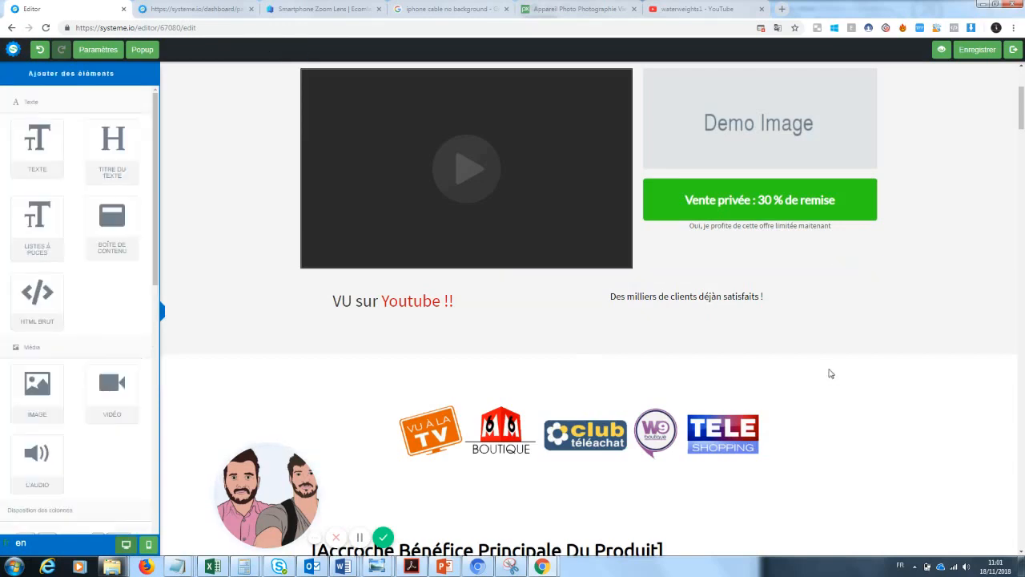
- Replace the demo image above the green offer button with the uploaded zoomlenspic2 picture of the clip-on lens
scroll(1017, 184, up, 3)
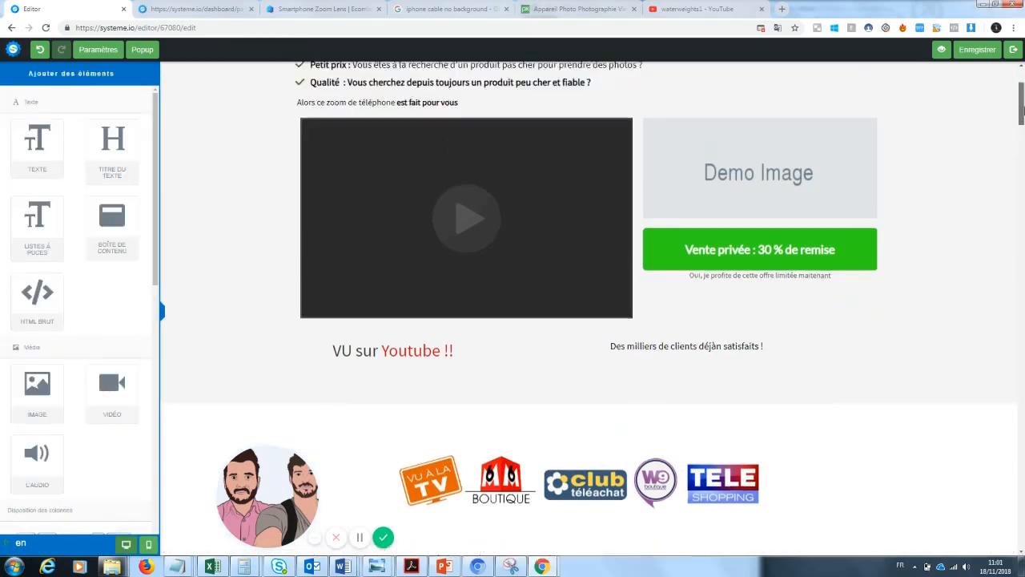
scroll(592, 312, down, 1)
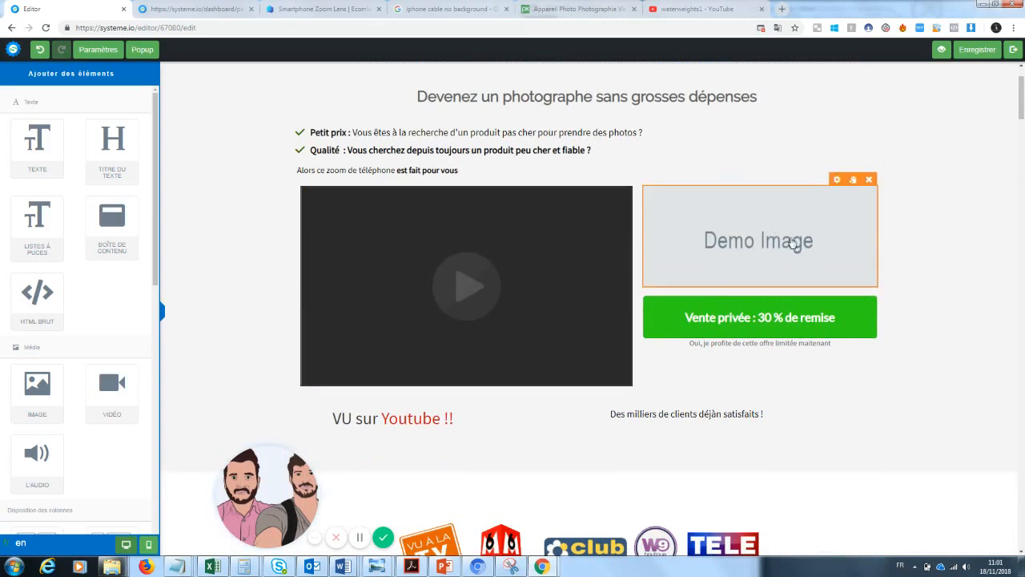
click(718, 261)
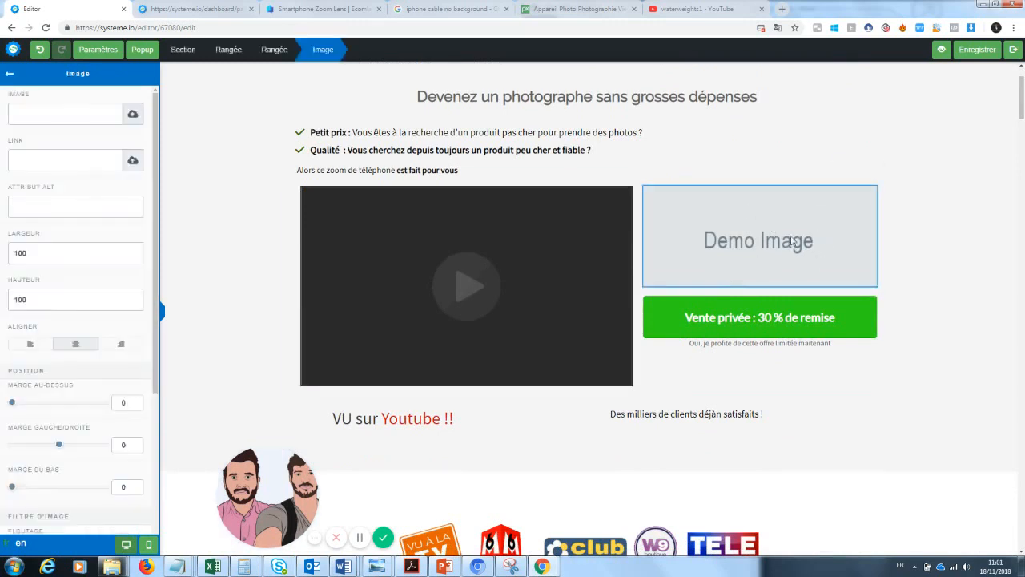
click(132, 113)
click(506, 234)
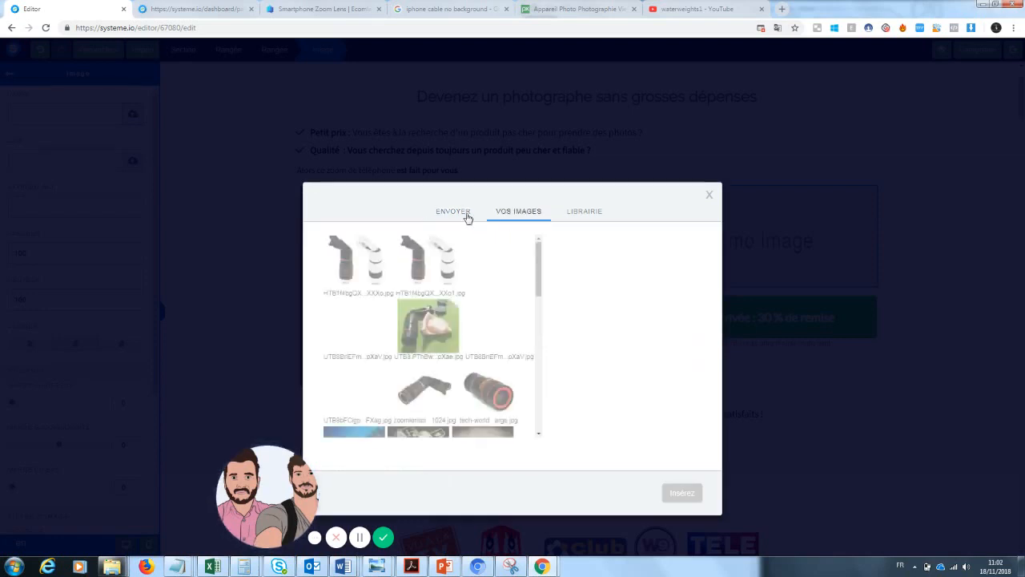
drag(274, 490, 102, 487)
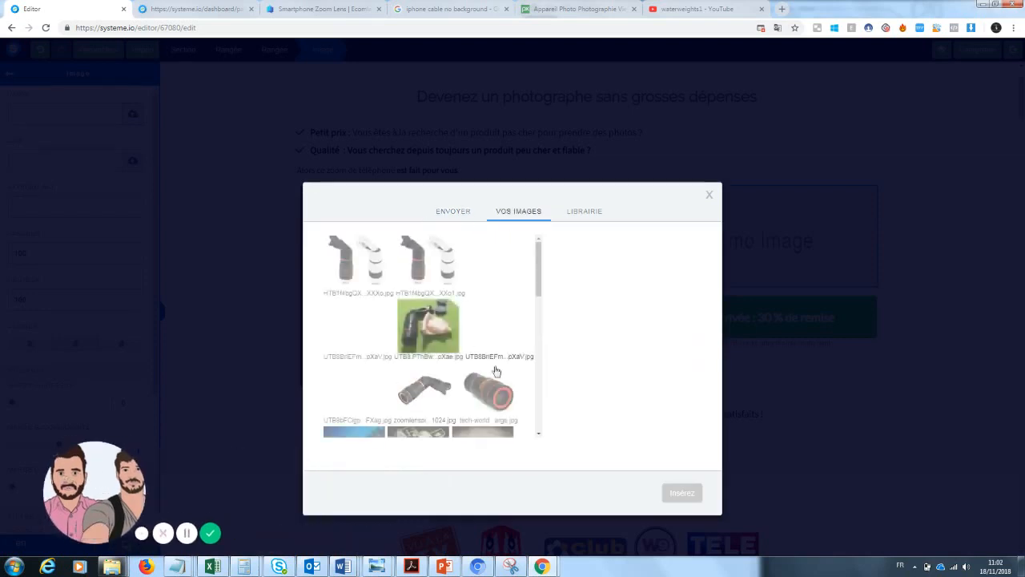
drag(543, 273, 541, 295)
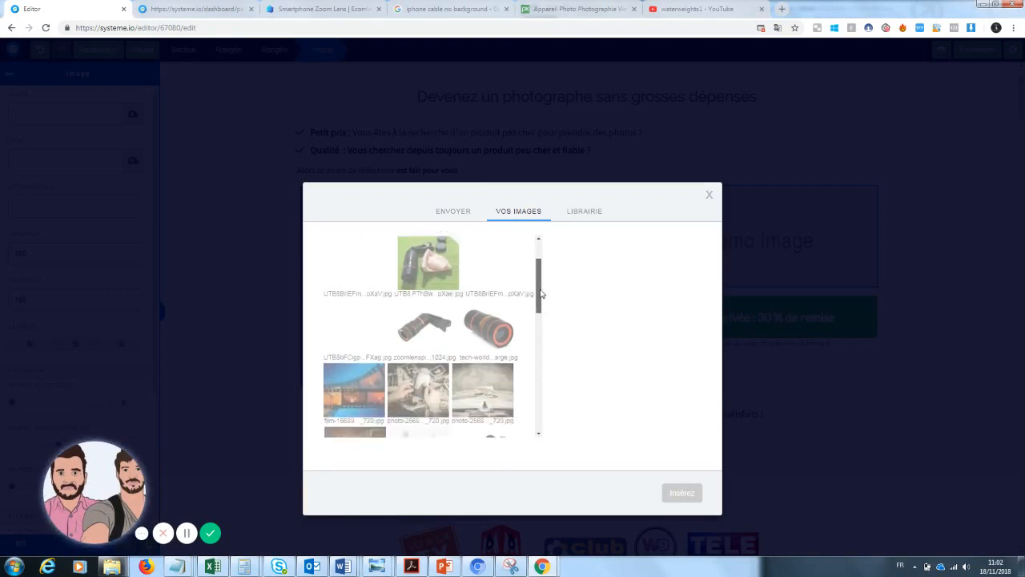
click(425, 327)
click(678, 498)
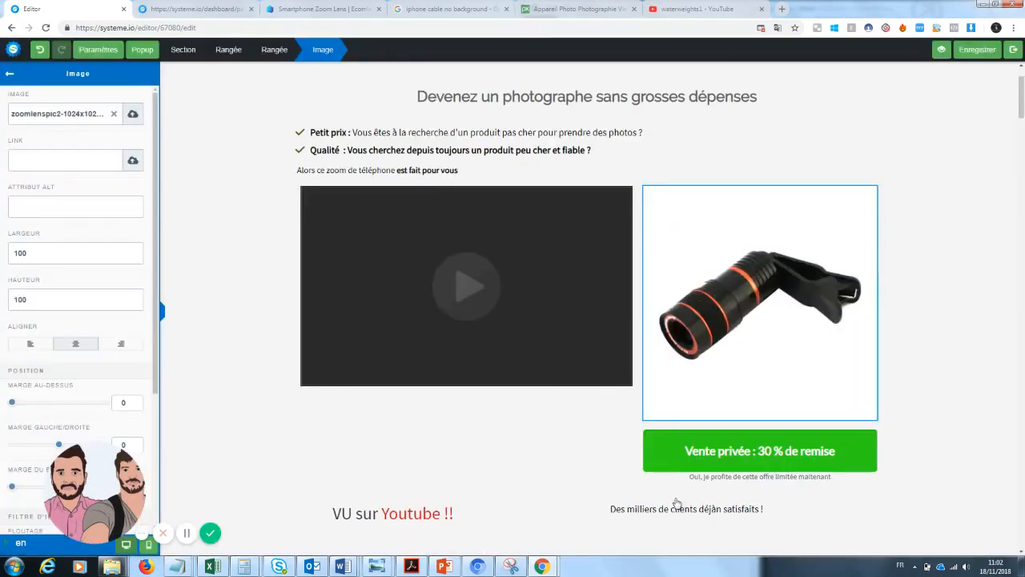
- Add an empty row of three equal columns beneath the "VU sur Youtube !!" row
click(960, 282)
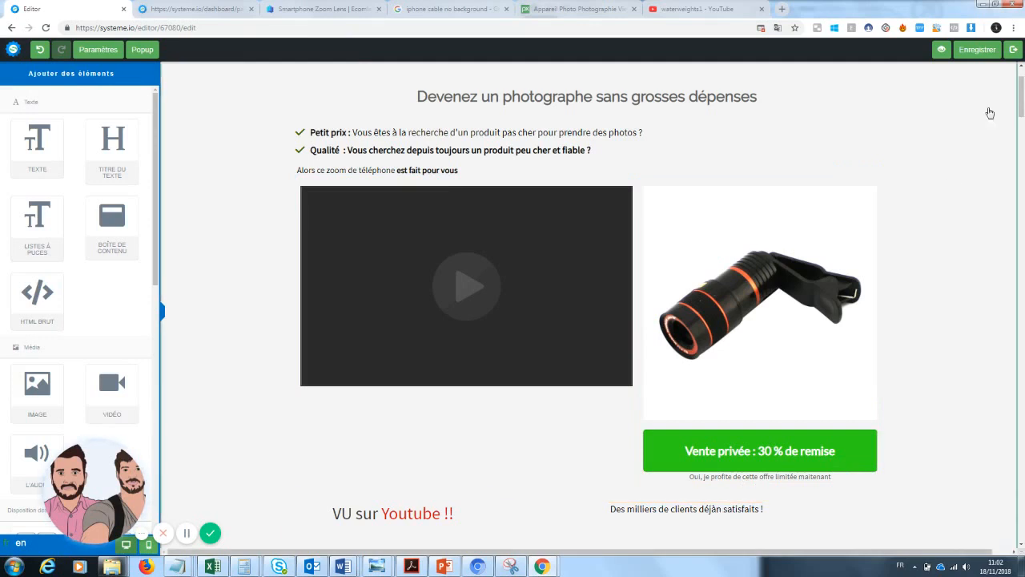
scroll(1021, 90, up, 1)
drag(1023, 91, 1022, 122)
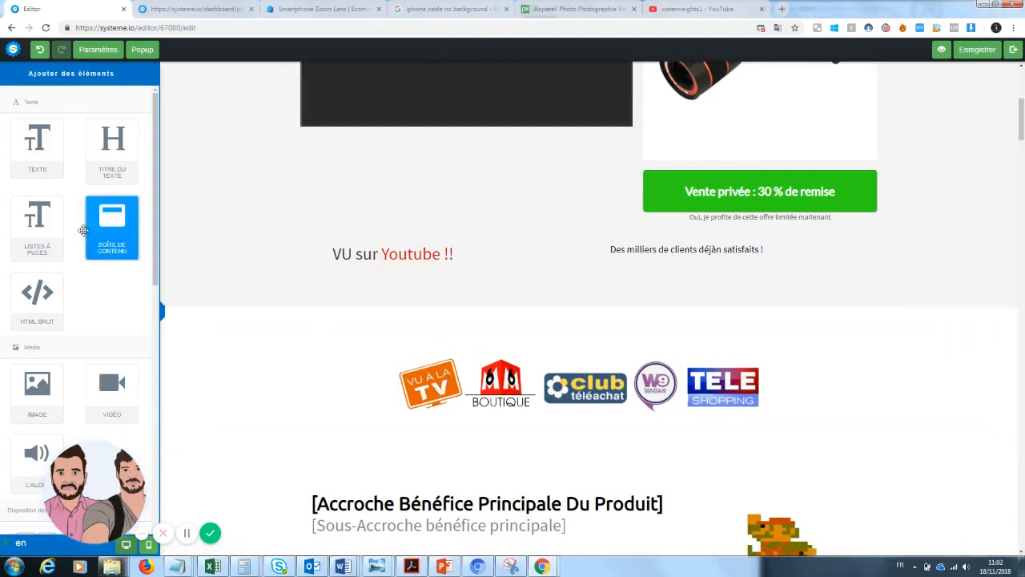
scroll(45, 318, down, 3)
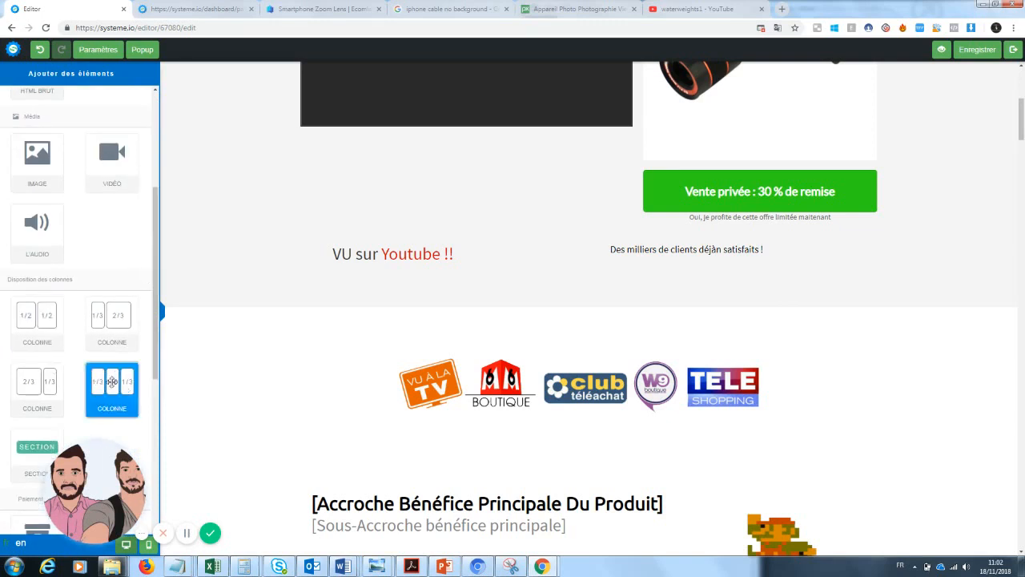
drag(468, 299, 448, 283)
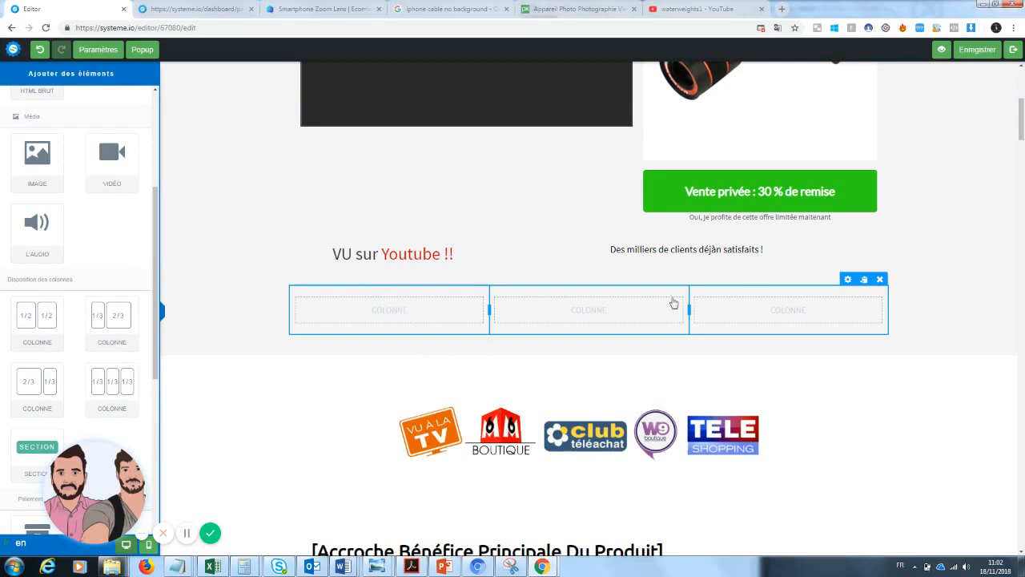
- Correct "déjàn" to "déjà" in the satisfied-clients text beside "VU sur Youtube !!"
click(720, 249)
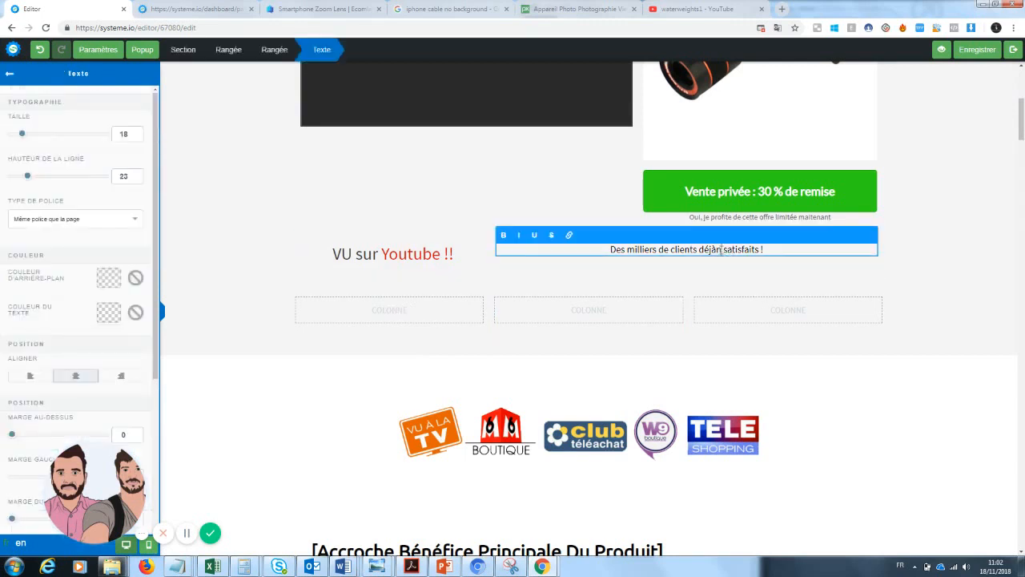
key(BackSpace)
click(403, 323)
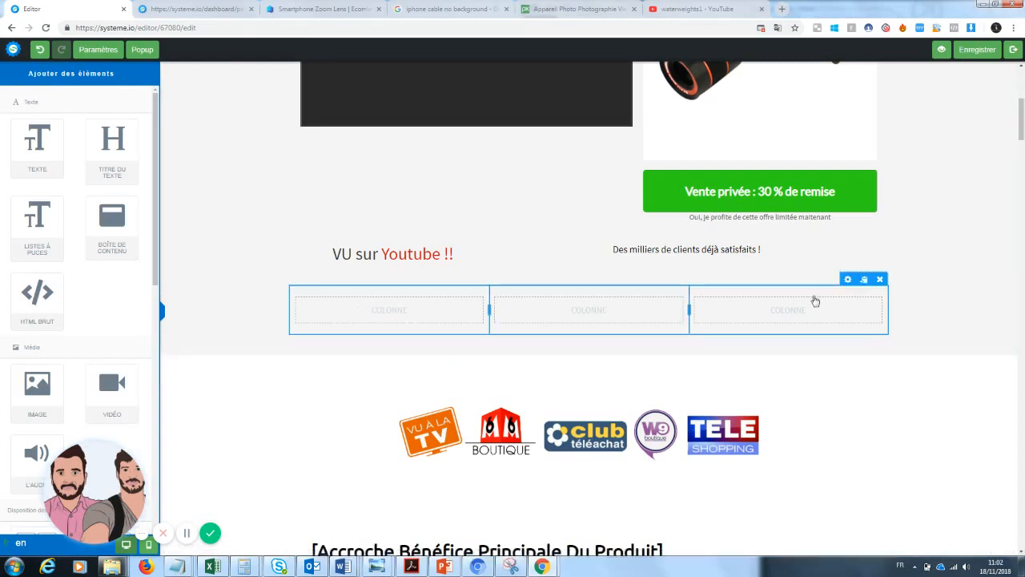
- Delete the empty three-column row beneath the "VU sur Youtube !!" row and accept the deletion
click(879, 279)
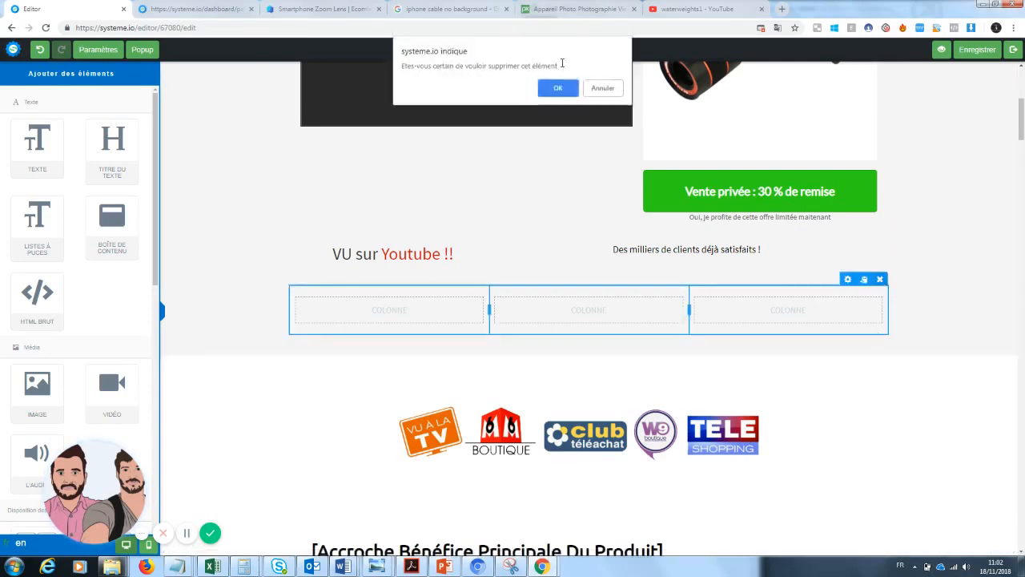
click(561, 89)
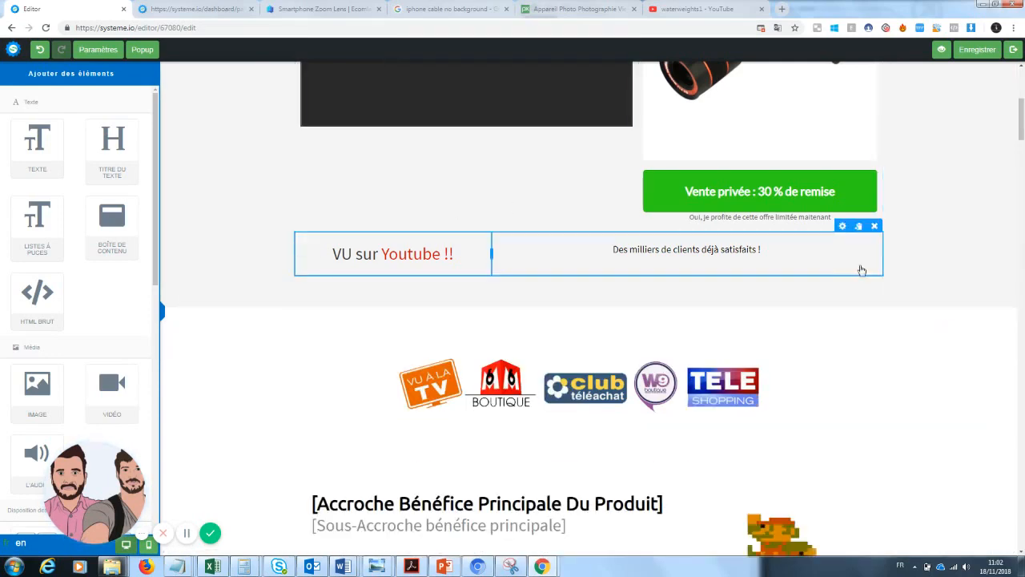
- Replace the Mario picture beside the main benefit heading with the uploaded tech-worlds-strongest-smartphone-lens image
drag(1021, 116, 1021, 138)
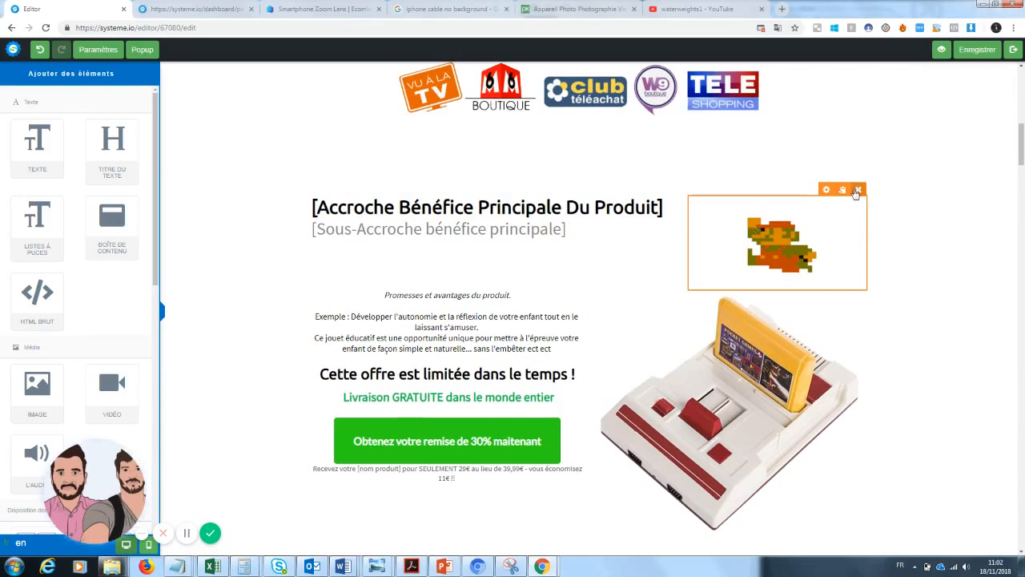
click(818, 236)
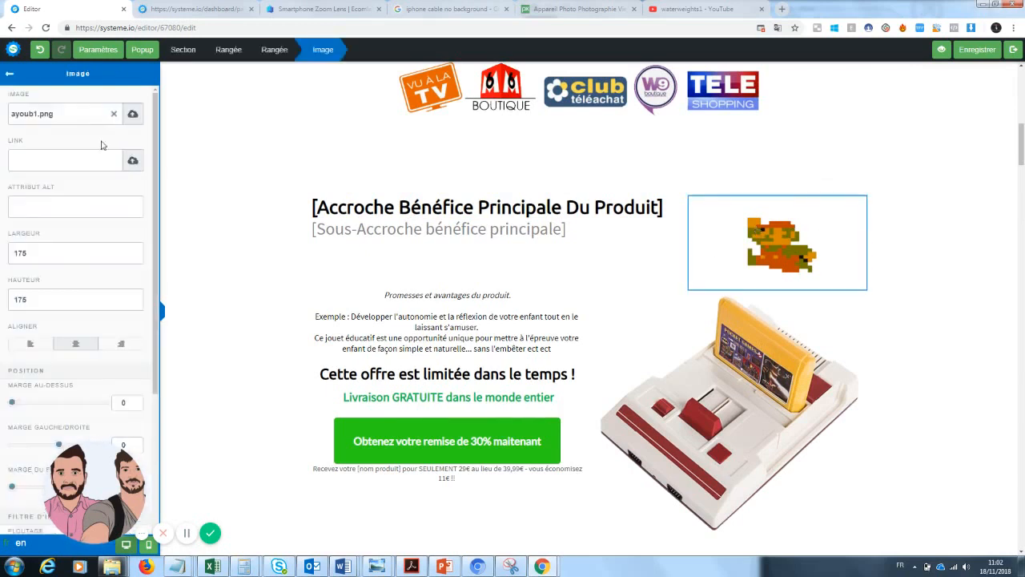
click(114, 116)
click(132, 116)
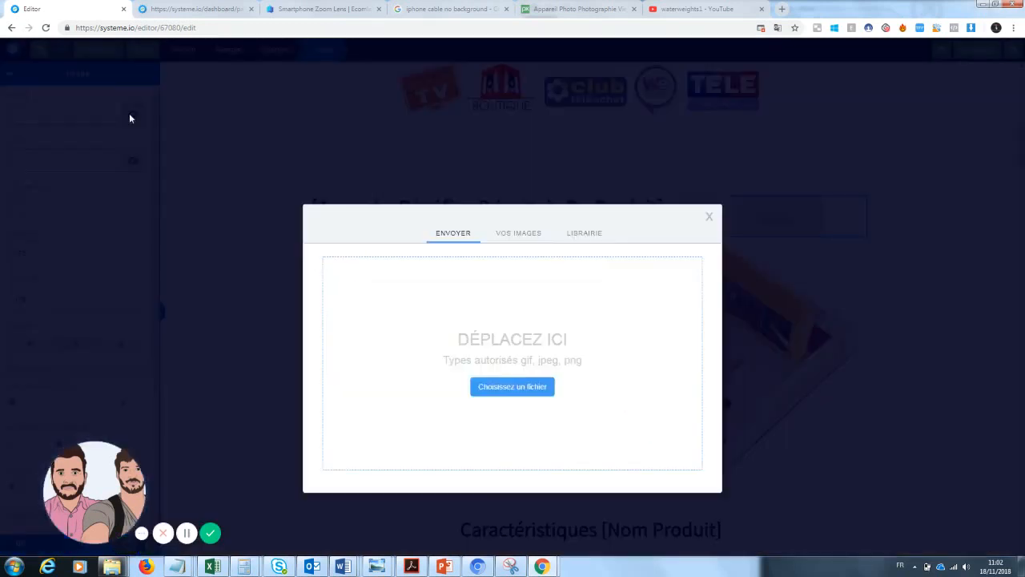
click(517, 241)
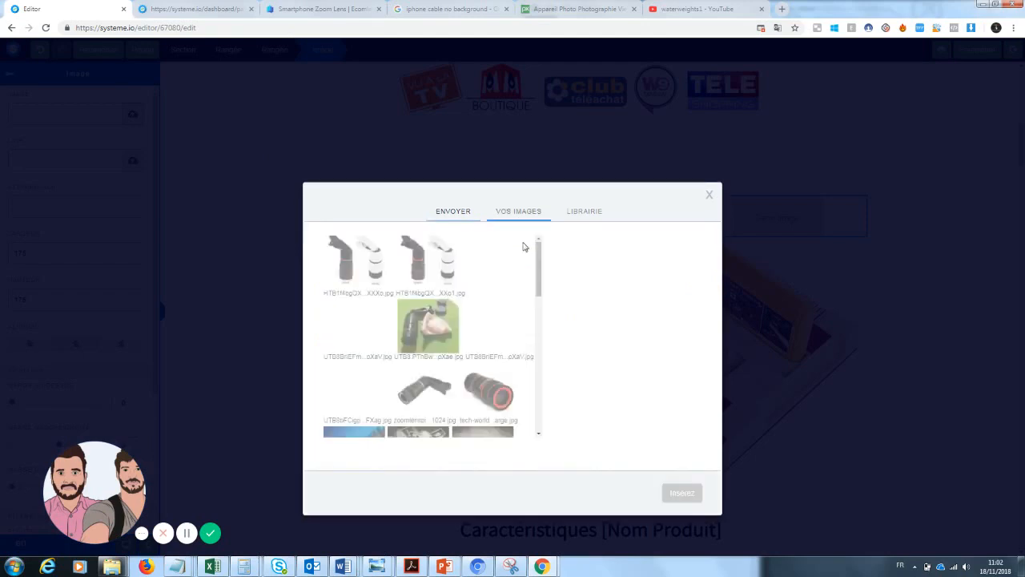
click(429, 397)
click(489, 391)
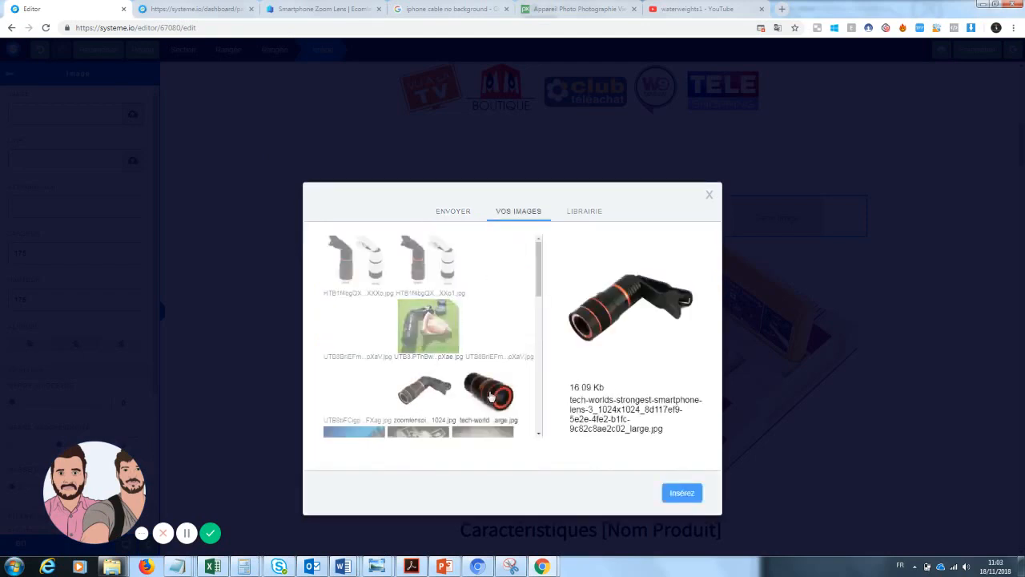
click(682, 493)
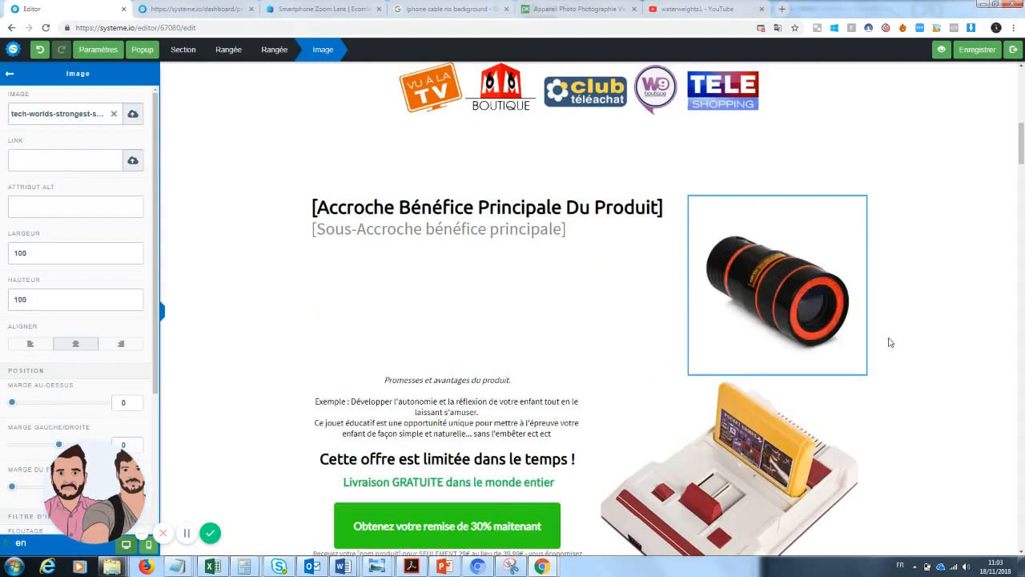
click(887, 369)
- Replace the game console picture with the uploaded HTB1f4bgQX image showing the black and white clip-on lenses
click(765, 460)
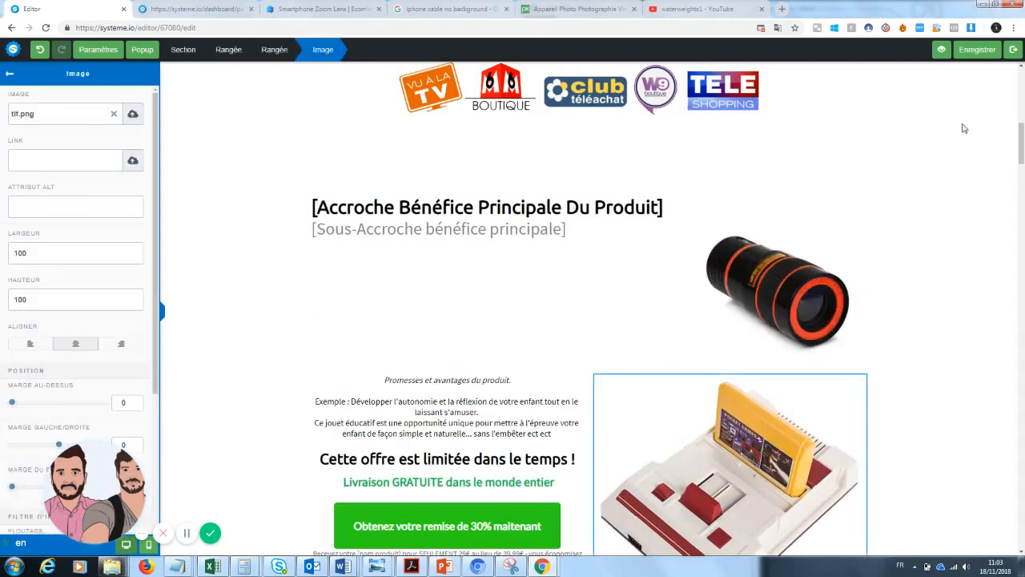
click(133, 117)
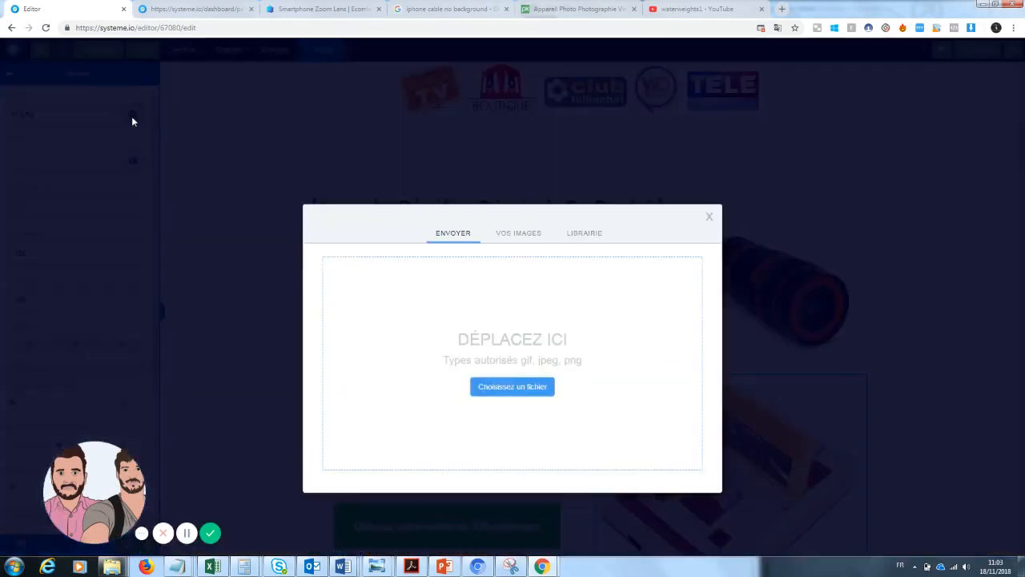
click(521, 233)
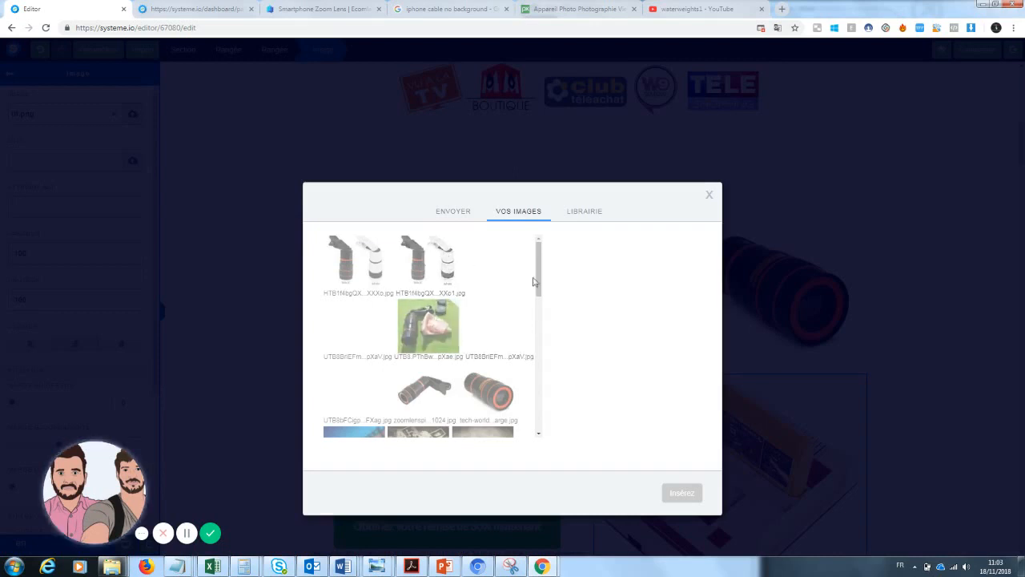
drag(535, 282, 553, 270)
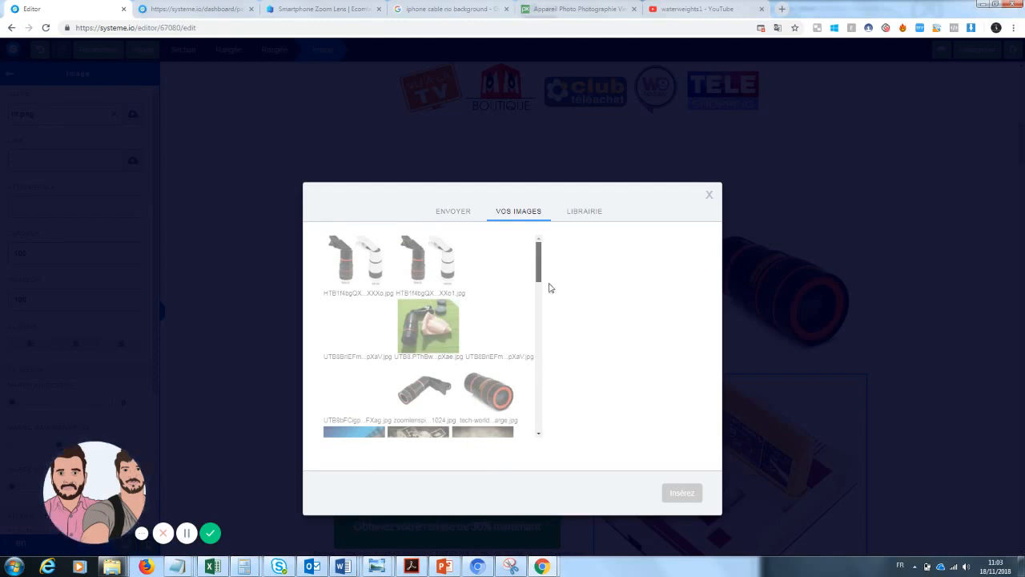
scroll(547, 305, down, 3)
drag(548, 325, 557, 252)
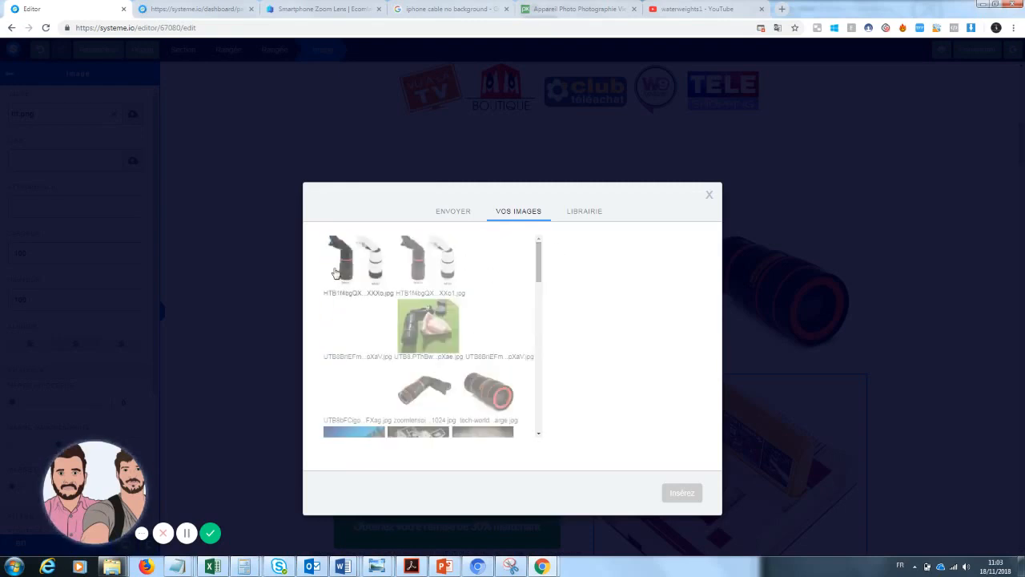
click(344, 260)
click(350, 328)
click(358, 287)
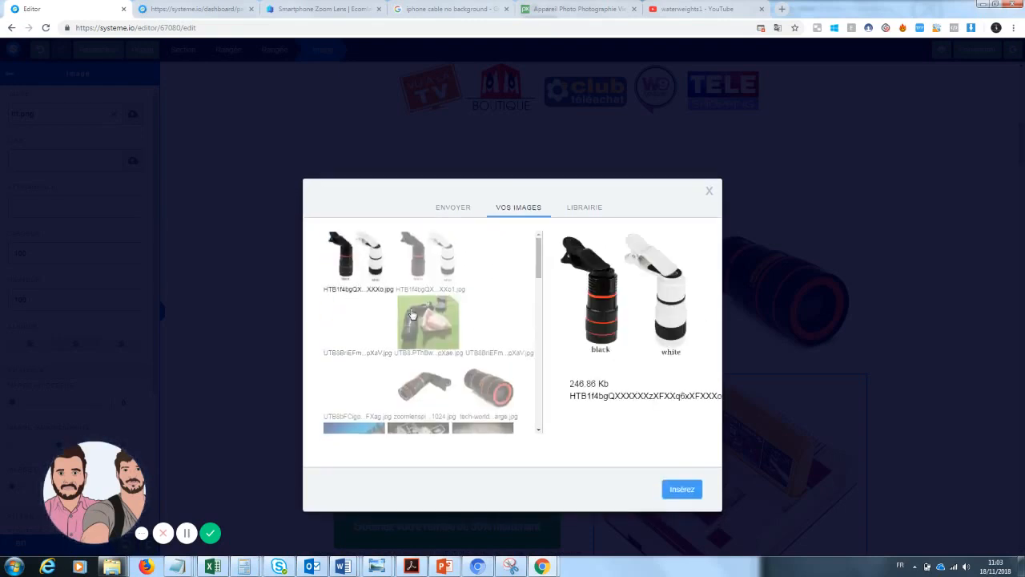
click(682, 489)
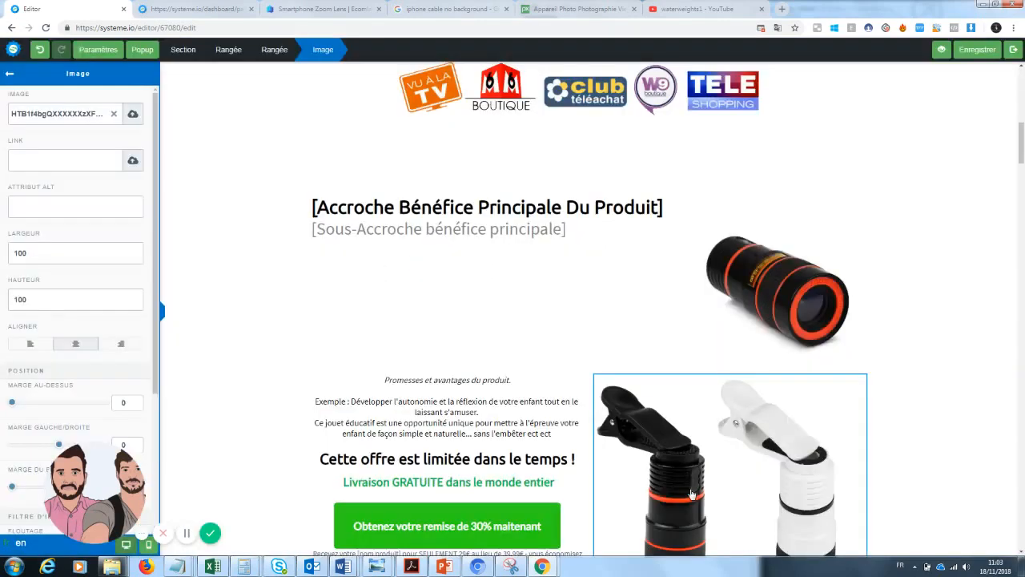
click(928, 325)
- Overwrite the placeholder heading "[Accroche Bénéfice Principale Du Produit]" with text starting "Prendre des photos sans aucun mat"
scroll(881, 360, down, 2)
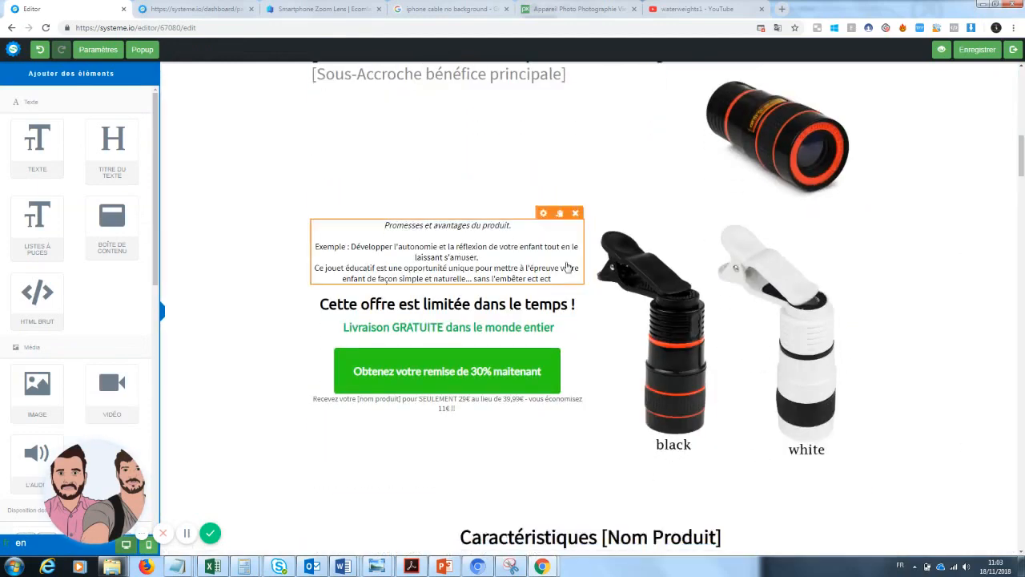
scroll(762, 219, up, 3)
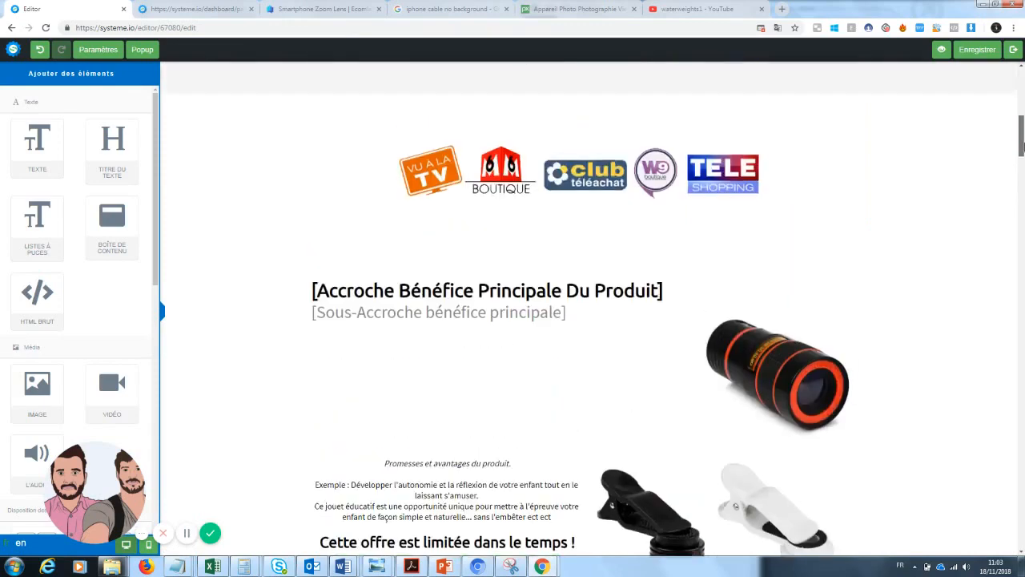
click(527, 293)
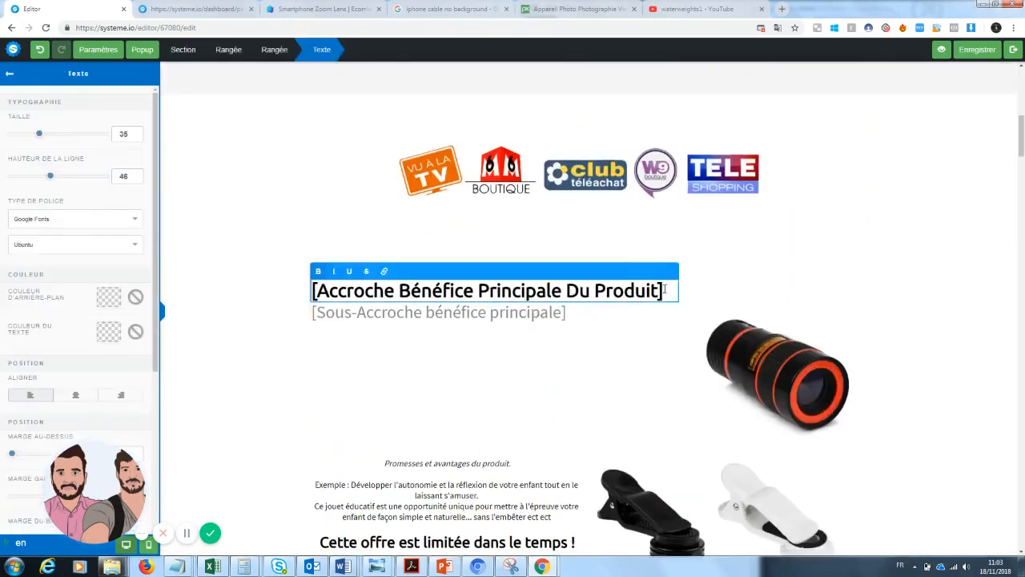
drag(659, 291, 305, 292)
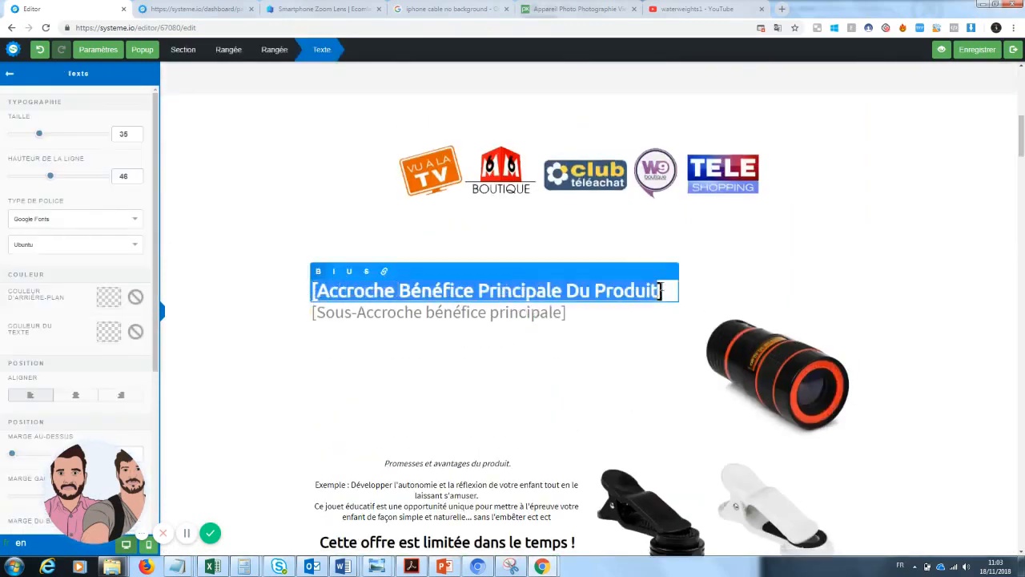
drag(661, 290, 291, 294)
mouse_move(1021, 143)
mouse_down()
mouse_move(1022, 98)
mouse_move(1019, 153)
mouse_up()
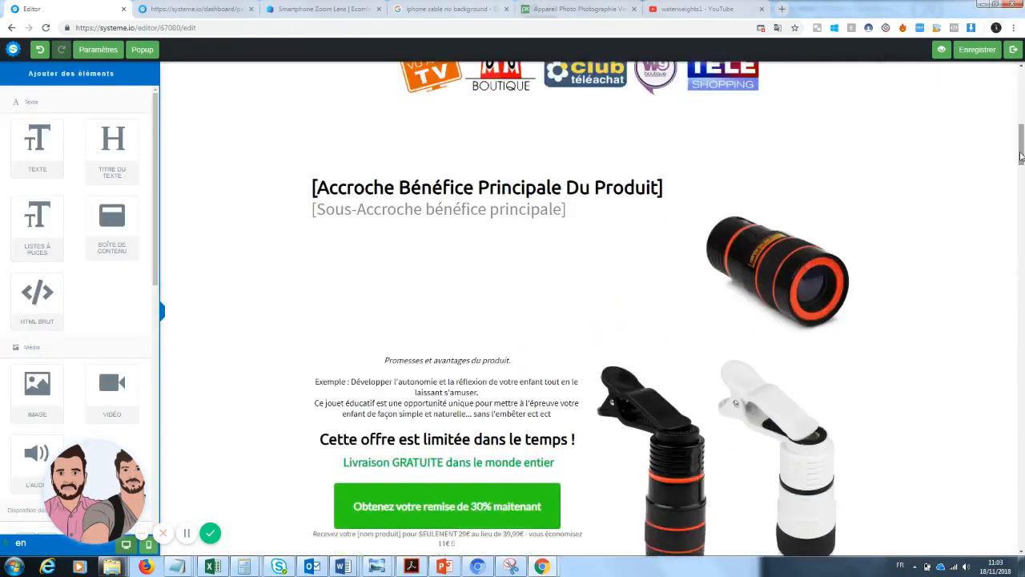
click(574, 187)
text(P)
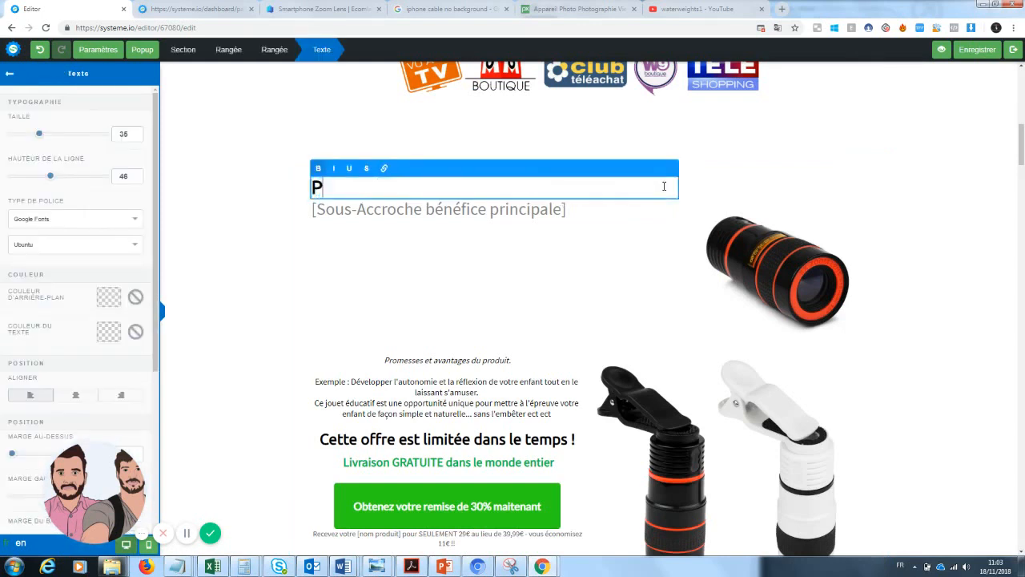
text(rendre des pho)
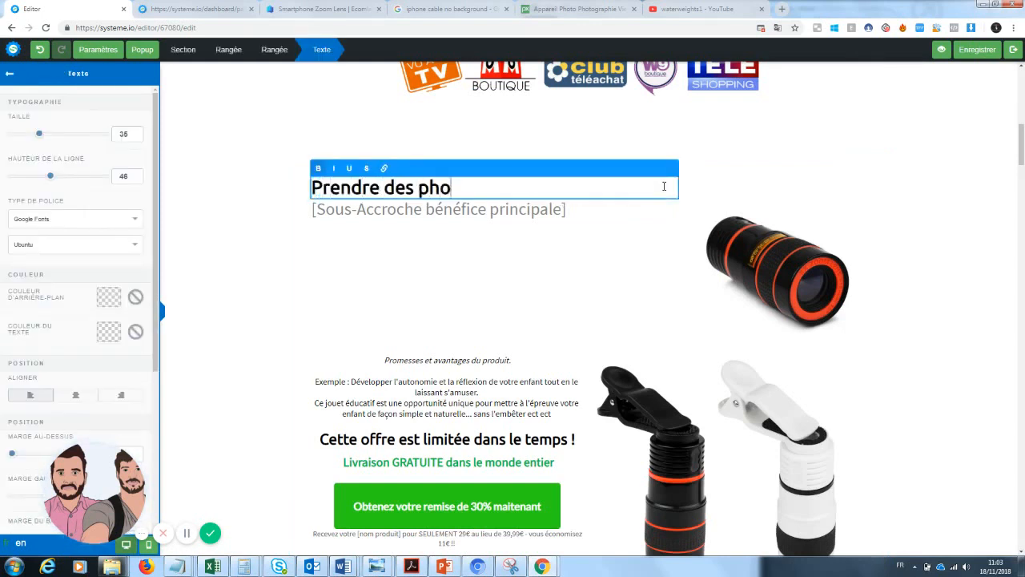
text(tos sans au)
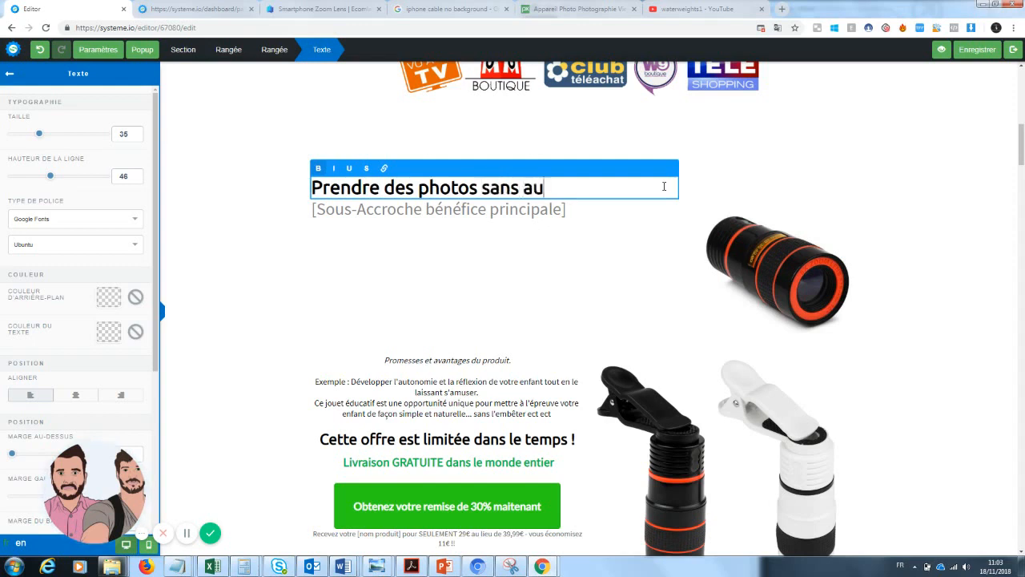
text(cun mat)
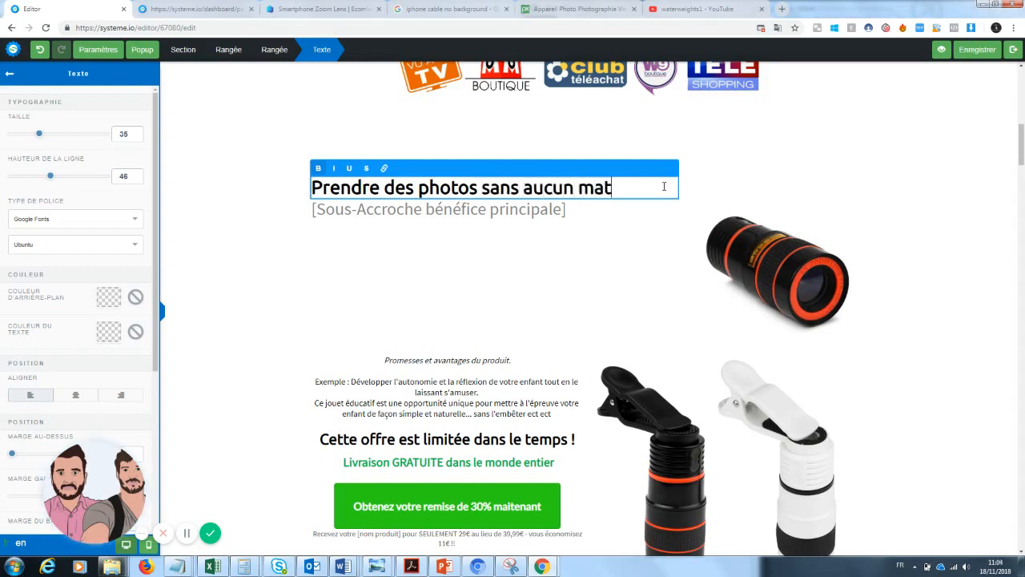
- Reword the ending of the main benefit heading so it reads "Prendre des photos sans dépenser une fortune"
key(BackSpace)
key(BackSpace)
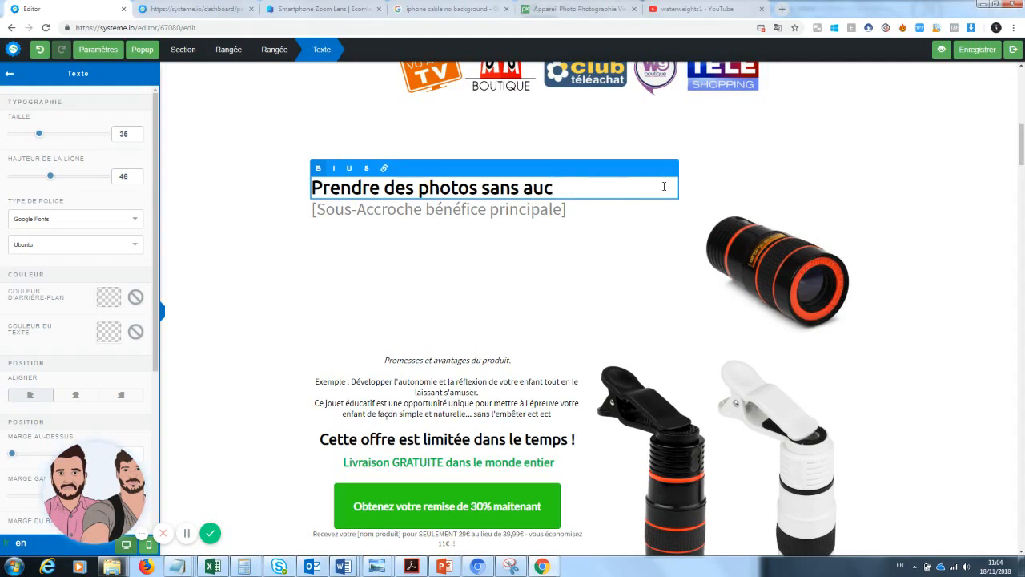
key(BackSpace)
key(BackSpace)
key(BackSpace)
text(dépenser u)
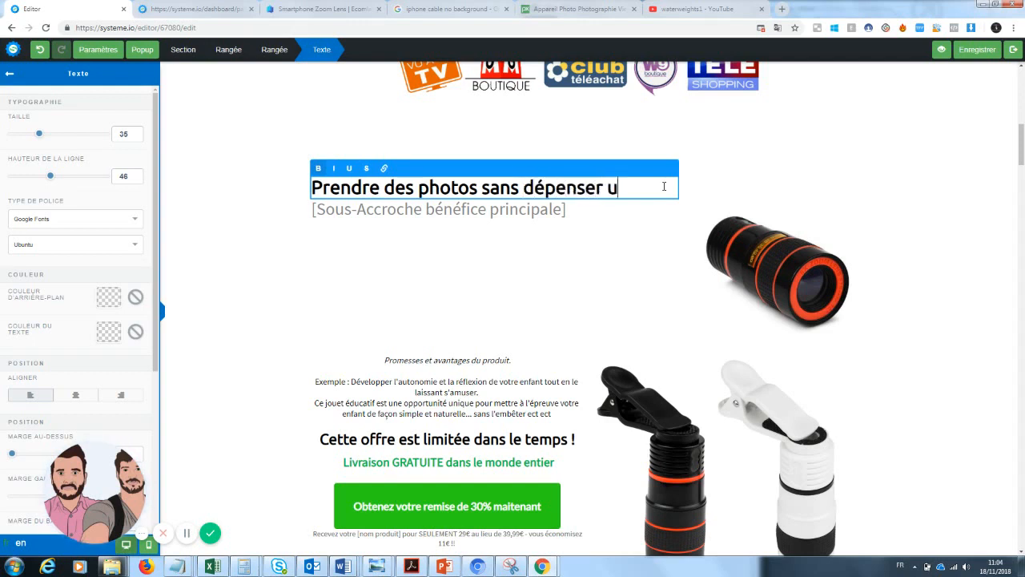
text(ne forttune)
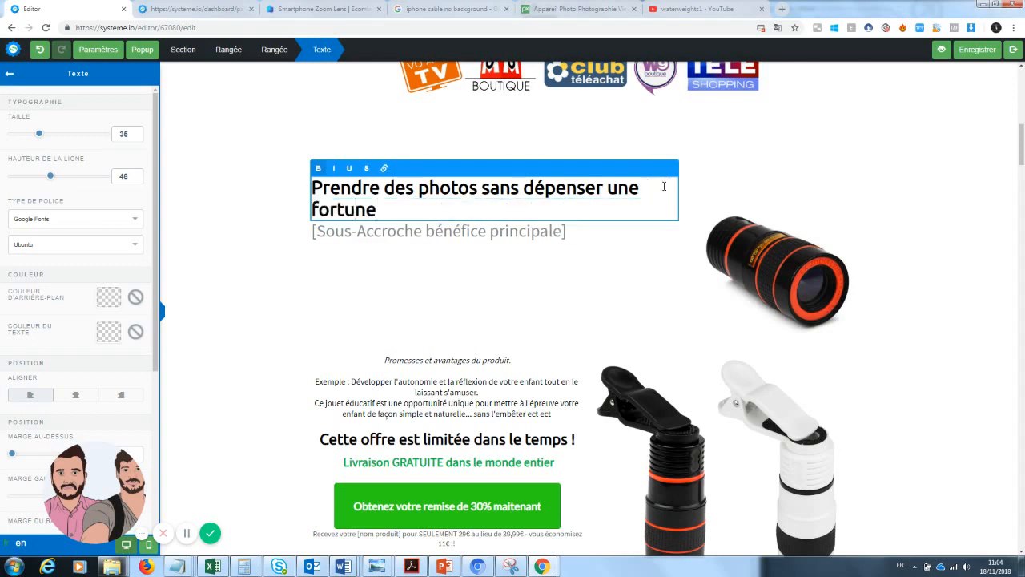
click(645, 251)
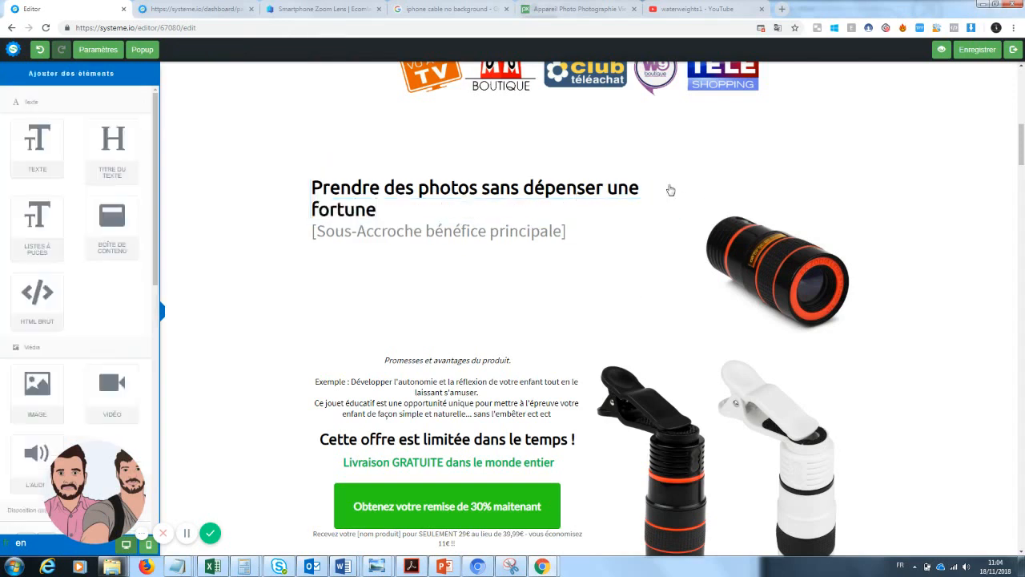
click(607, 216)
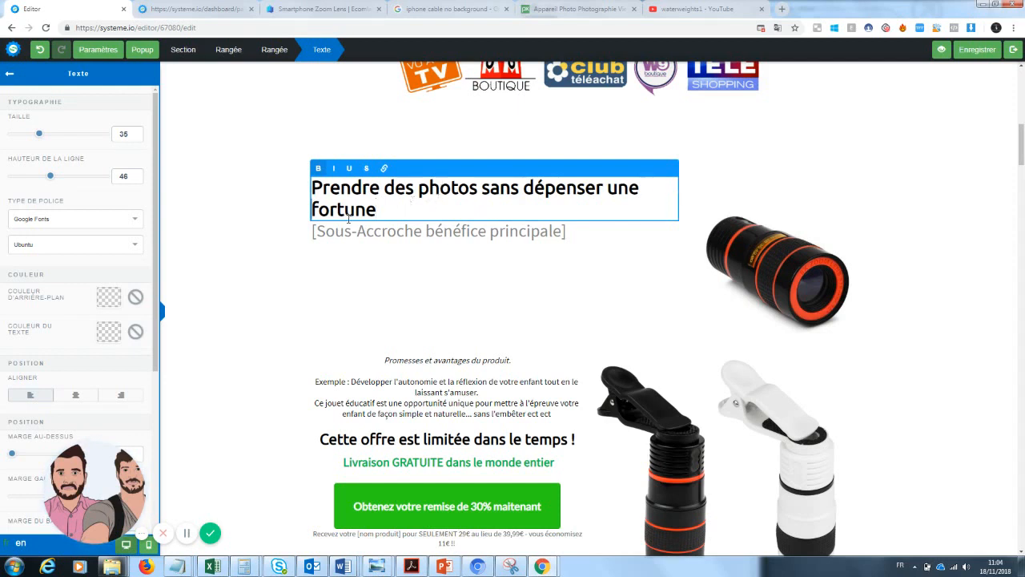
- Underline the word "fortune" in the main benefit heading
drag(376, 212, 307, 213)
click(350, 169)
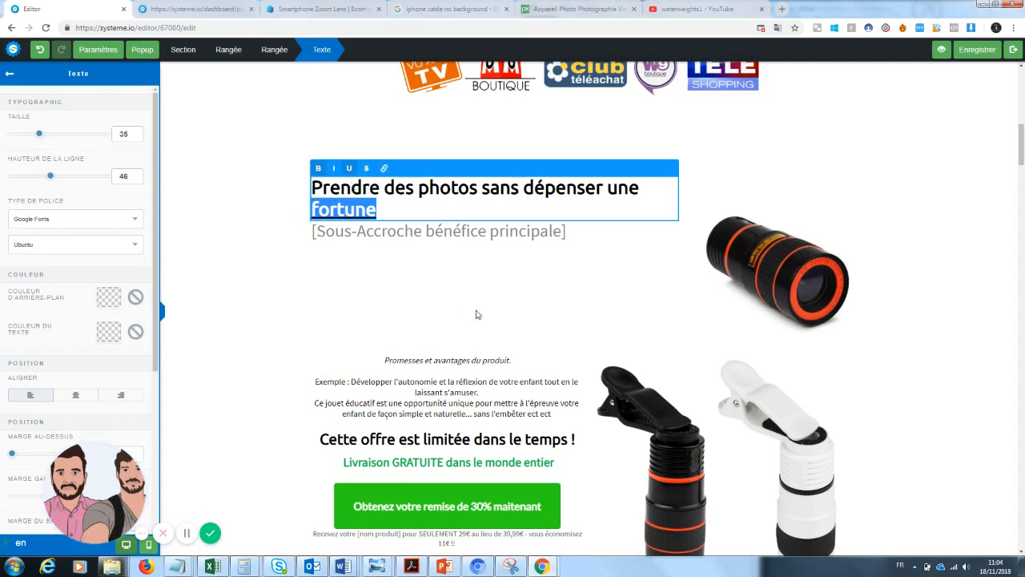
click(477, 315)
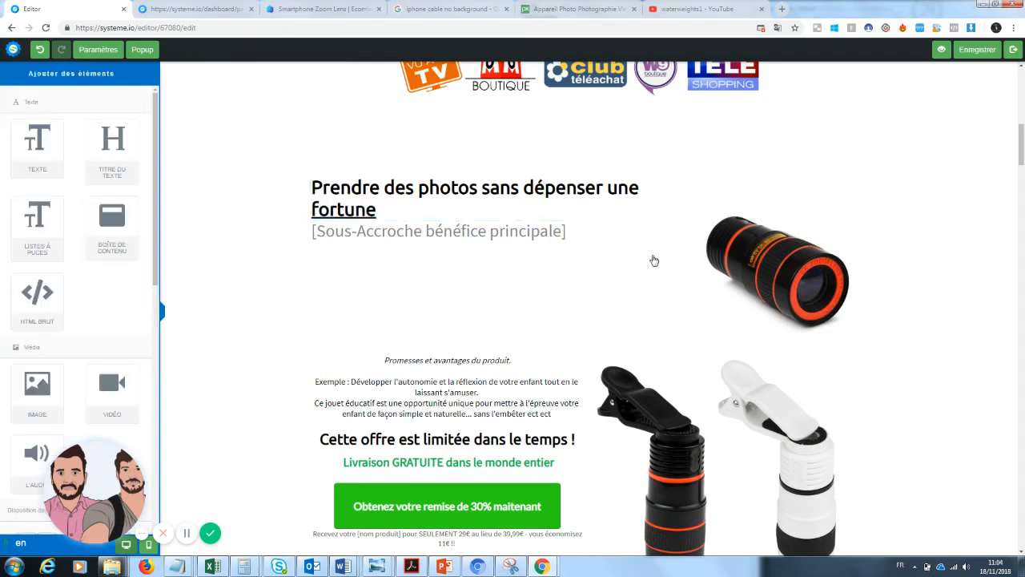
- Replace the placeholder "[Sous-Accroche bénéfice principale]" with "Enfin des photos qualité pro à prix accessible"
click(494, 231)
drag(576, 236, 269, 240)
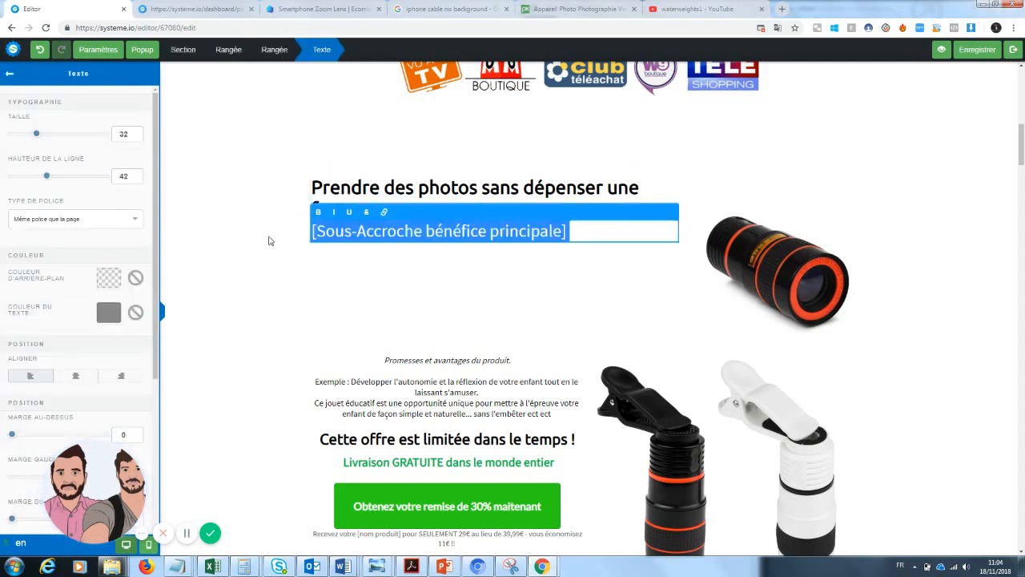
text(Enfin de)
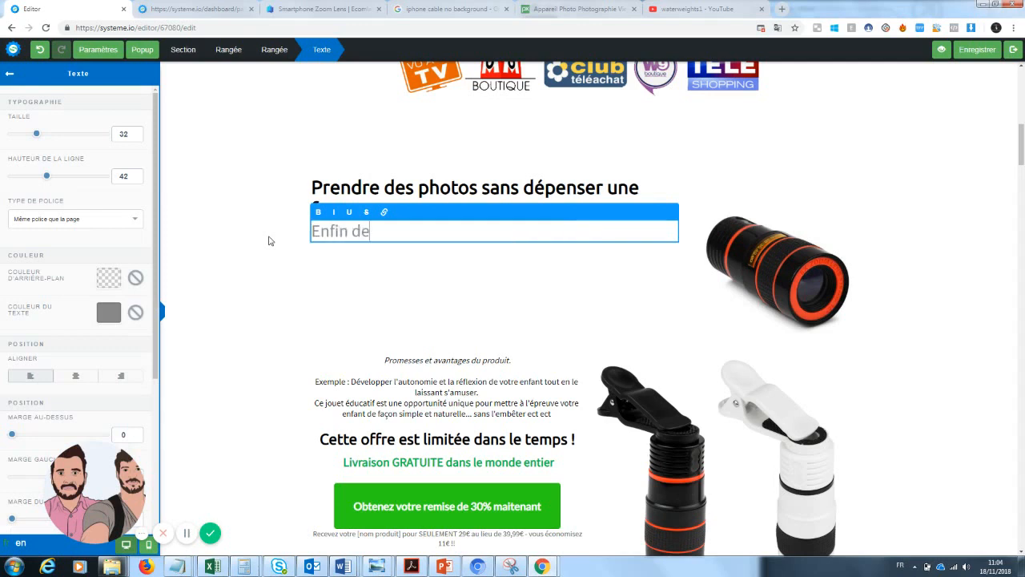
text(s photos)
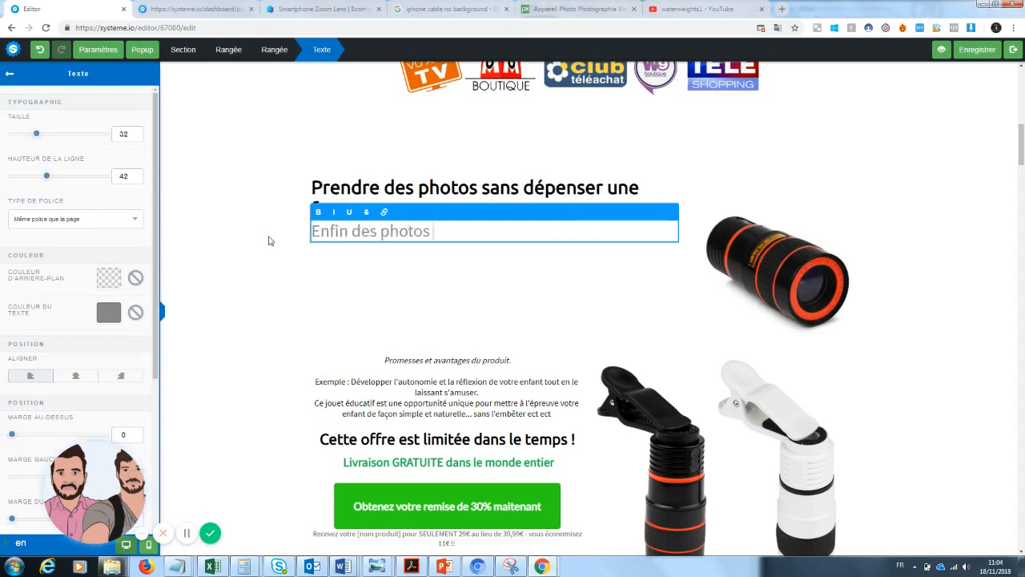
text( qualité pr)
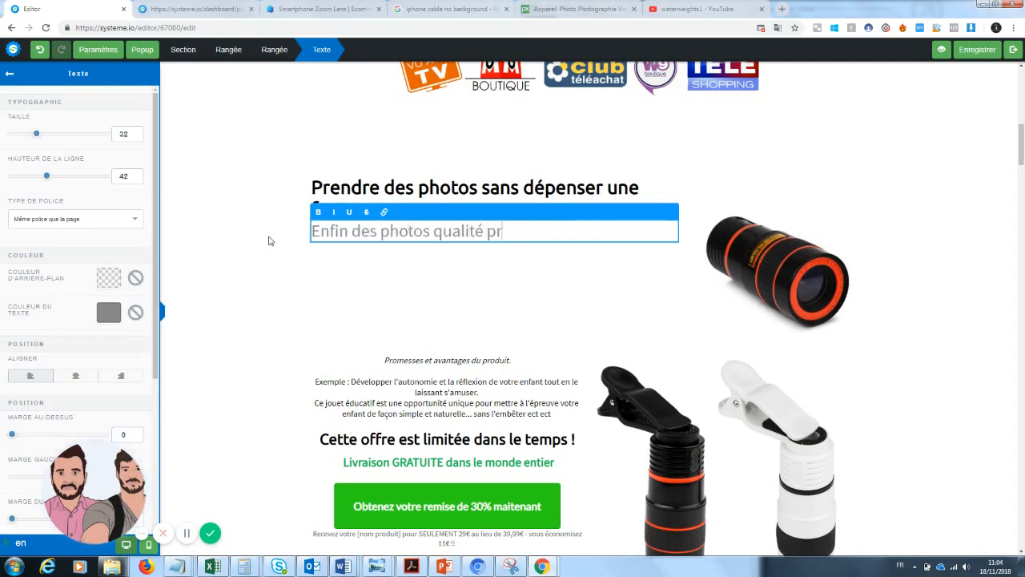
text(o à prix a)
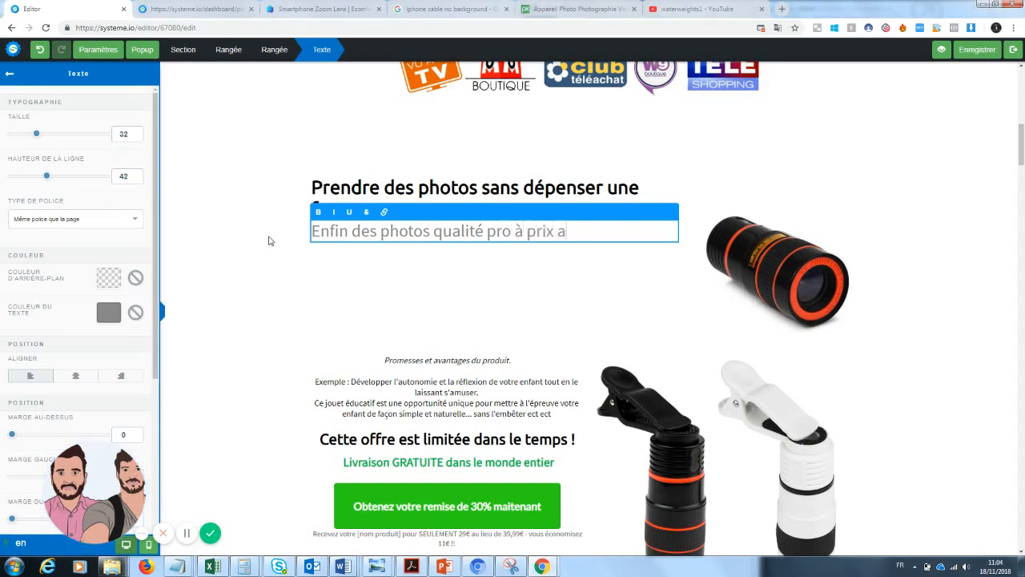
text(ccessible)
click(353, 306)
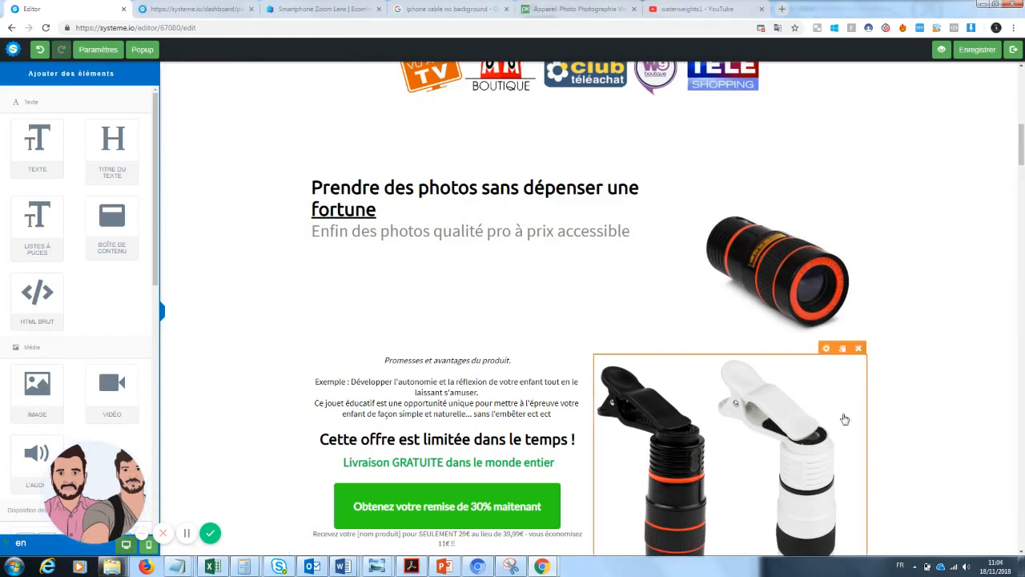
- Clear the product promises and advantages text above the limited offer, and delete the black and white clip-on lens image beside it
scroll(1021, 152, down, 2)
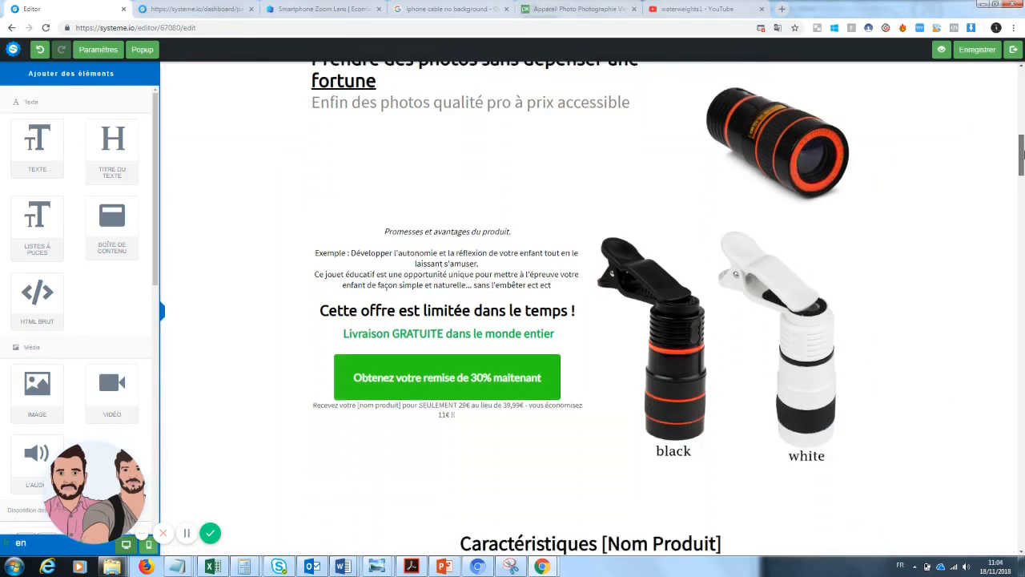
scroll(1021, 151, up, 2)
scroll(1021, 149, down, 1)
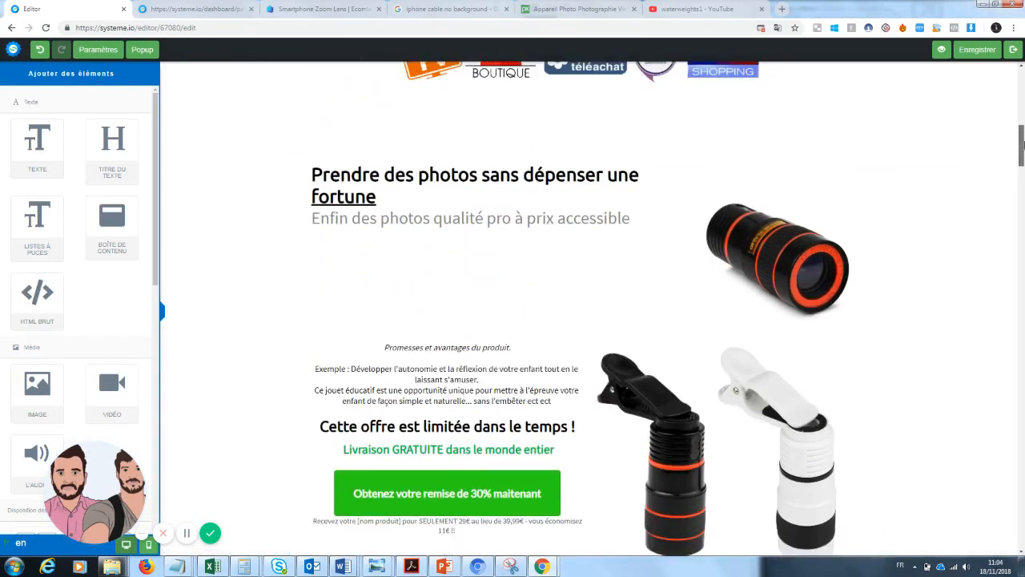
click(481, 295)
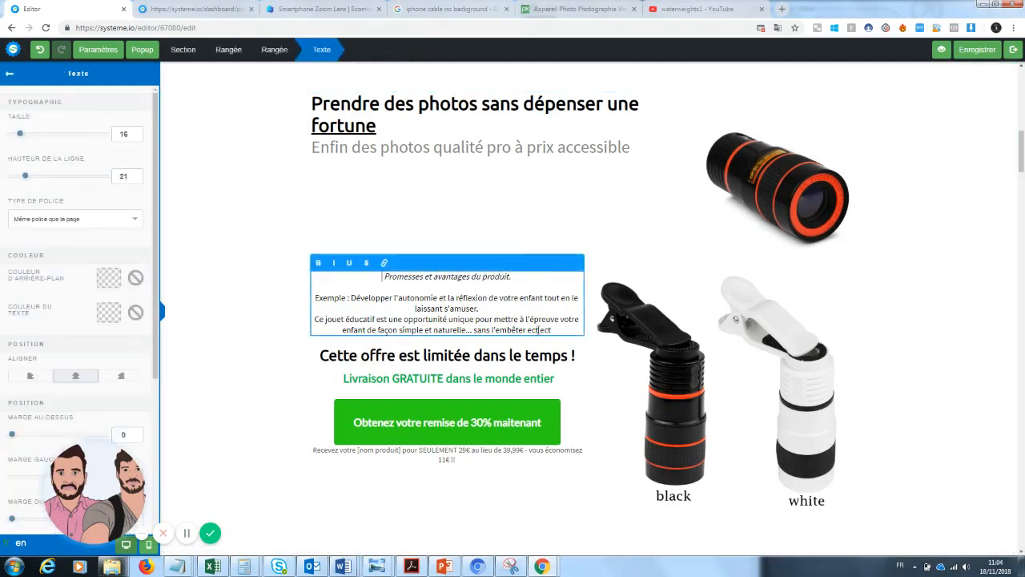
drag(576, 332, 337, 274)
key(BackSpace)
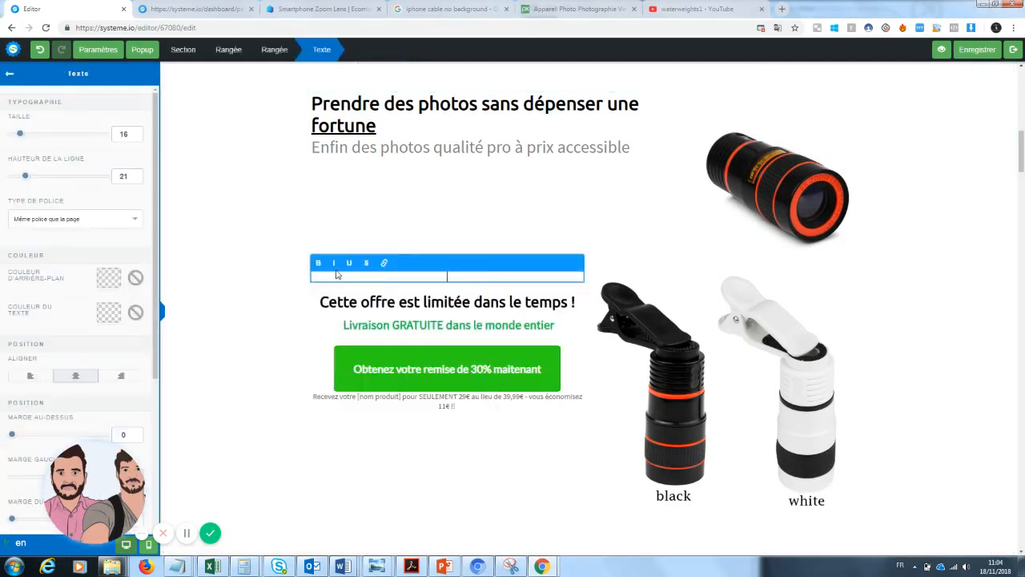
click(748, 358)
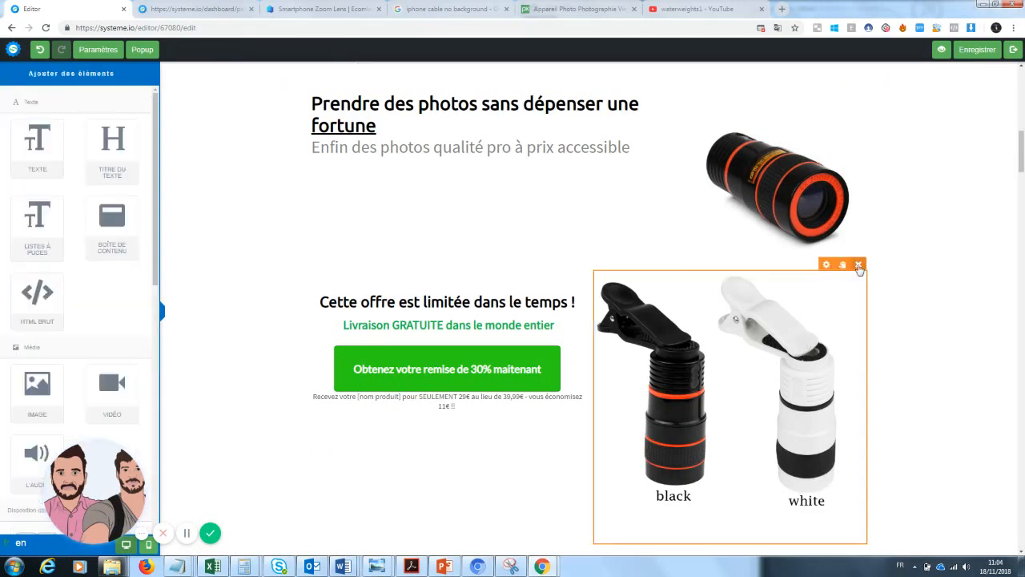
click(858, 265)
click(558, 88)
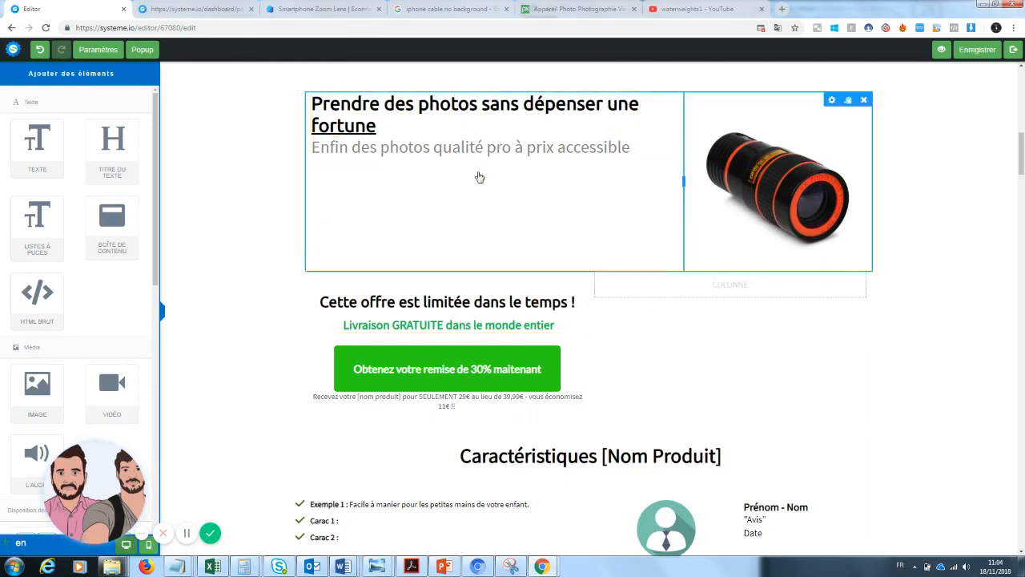
- Add a text element between the main benefit row and the limited offer row, and clear its lorem ipsum placeholder
mouse_move(37, 147)
mouse_down()
mouse_move(450, 232)
mouse_move(447, 204)
mouse_move(451, 223)
mouse_up()
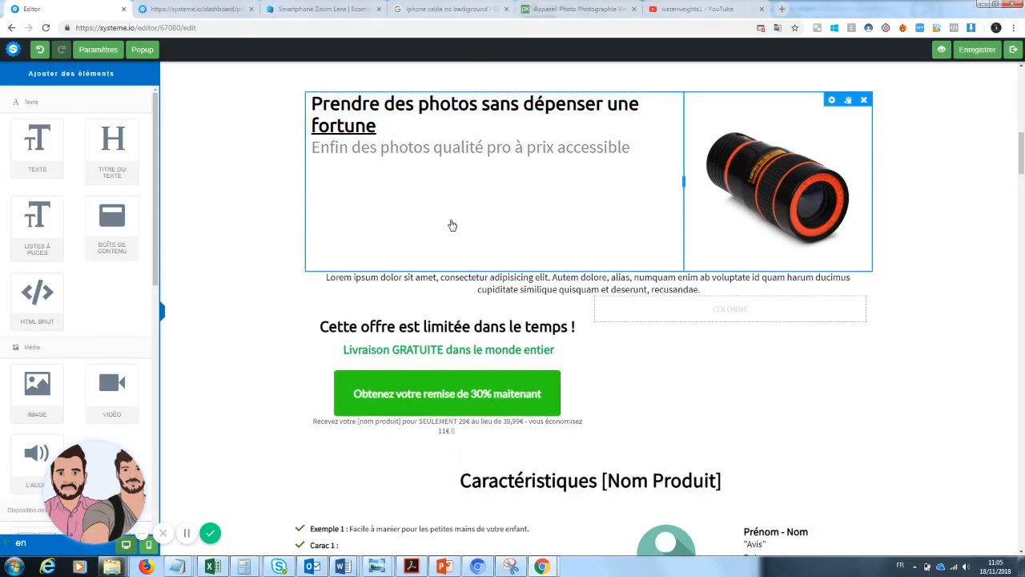
click(715, 293)
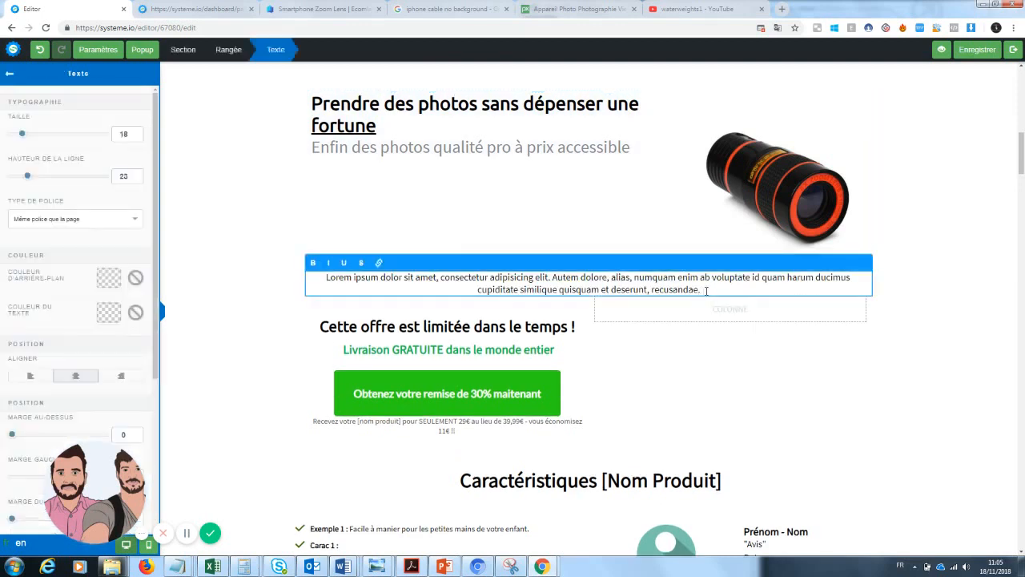
drag(705, 291, 314, 276)
key(BackSpace)
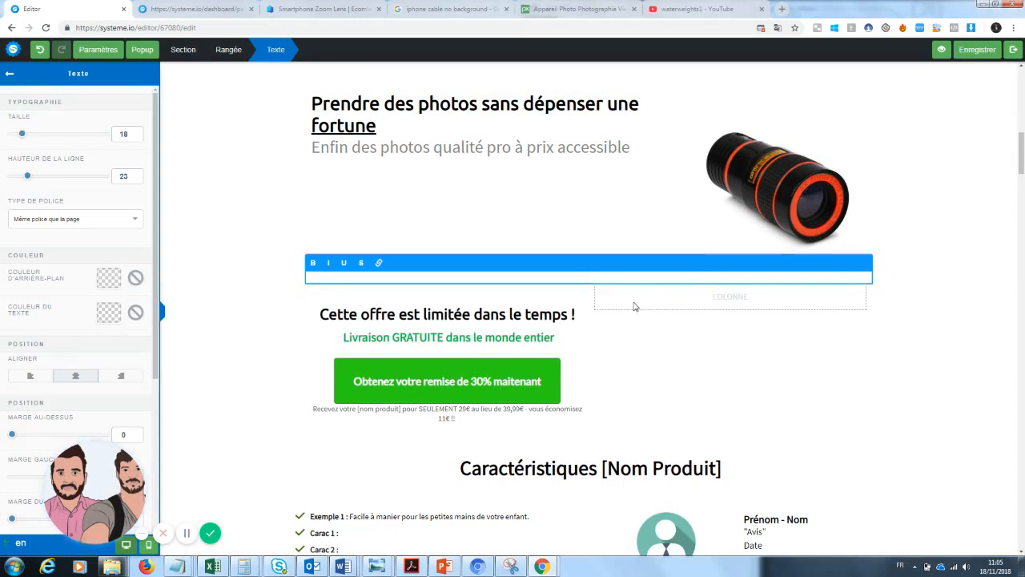
click(1023, 173)
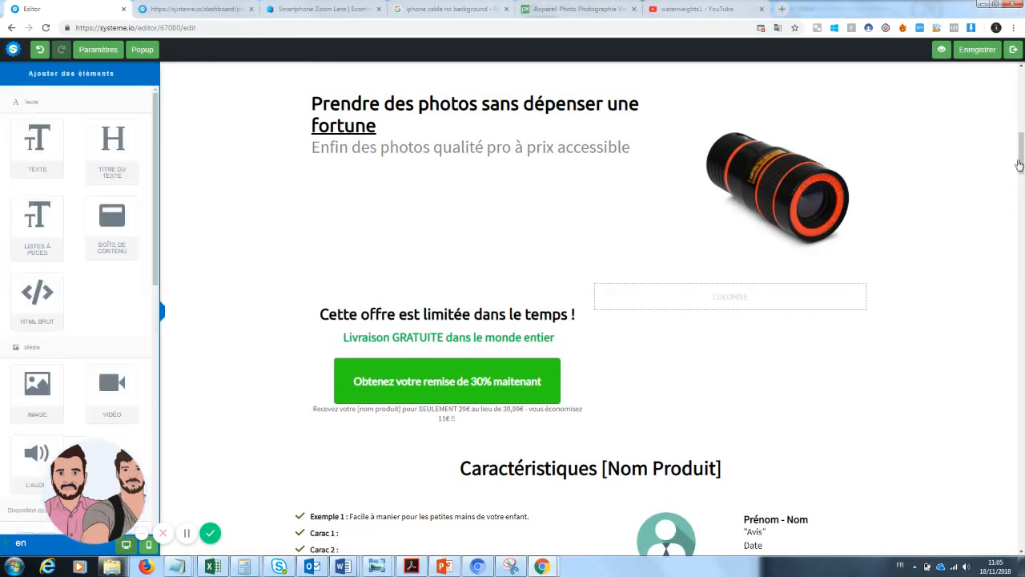
- Enter "Le produit que les fans de photographie attendaient est enfin arrivé..." in the empty text element below the main benefit row
click(631, 280)
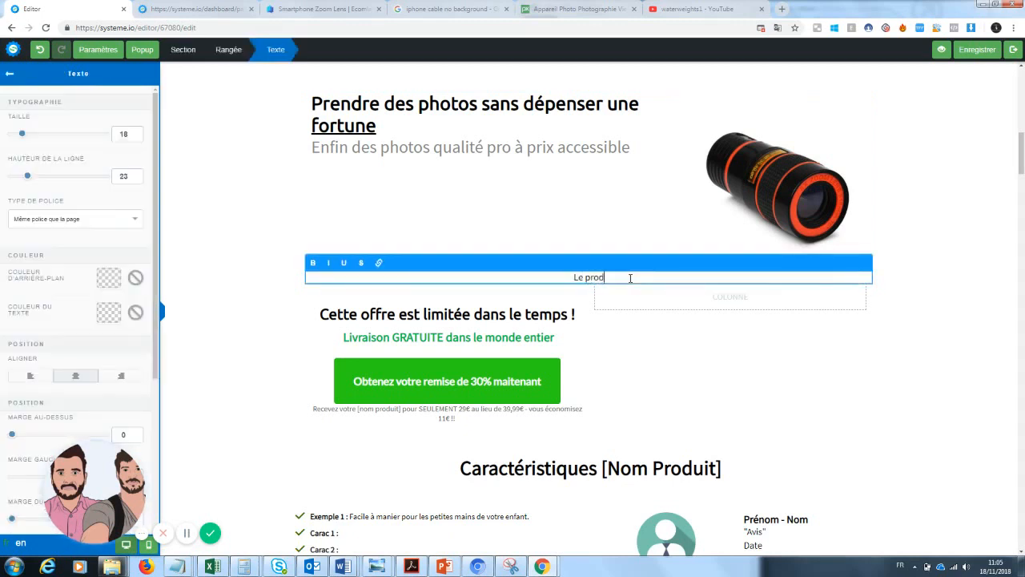
text(Le produit que les fans de photographie)
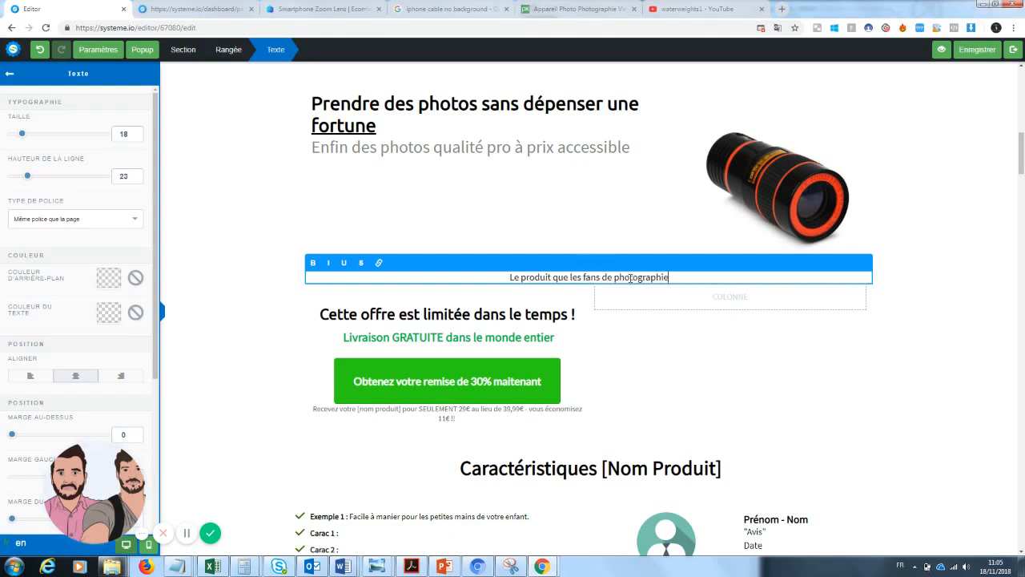
text( attenda)
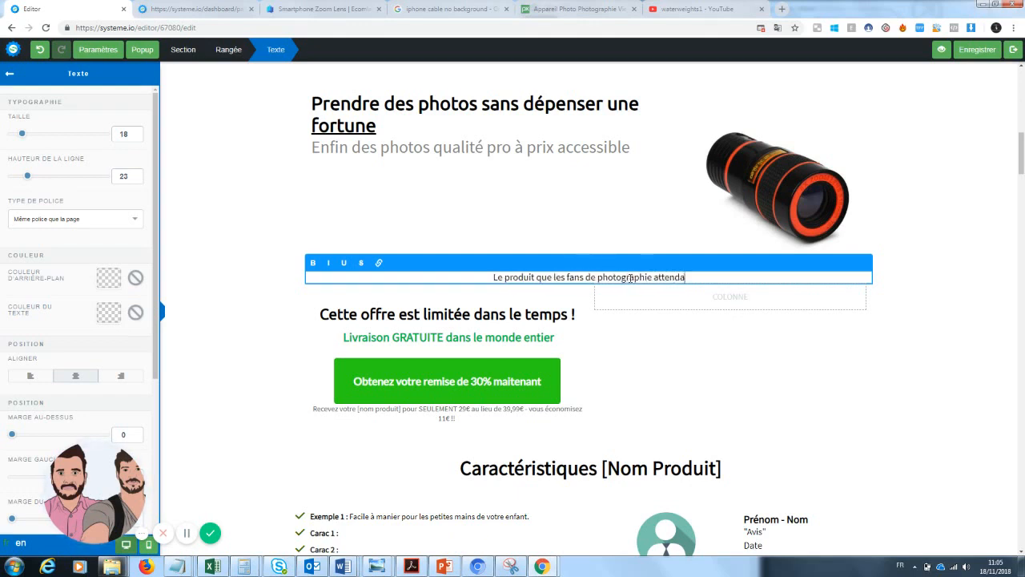
text(ient est enfin a)
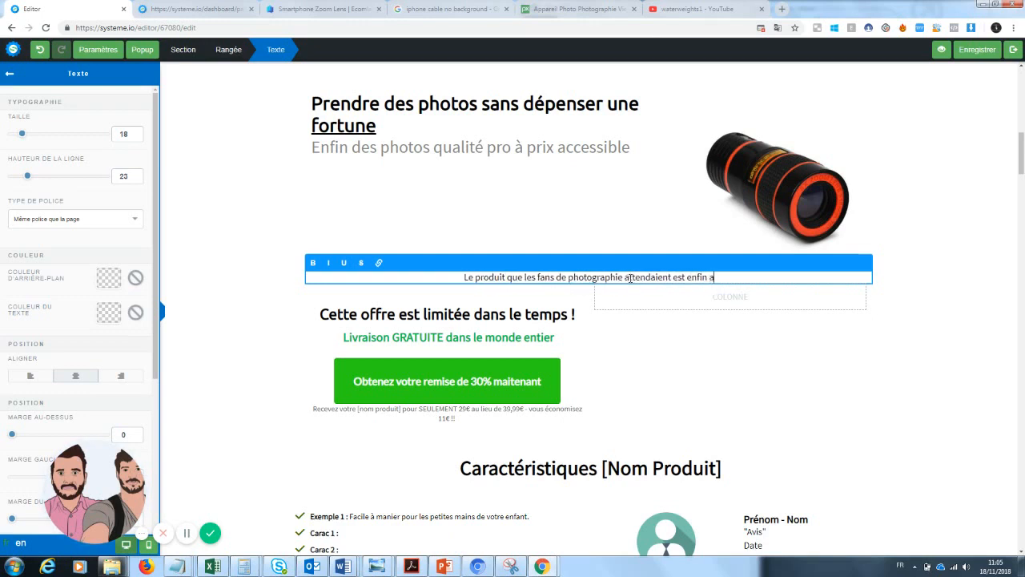
text(rrivé)
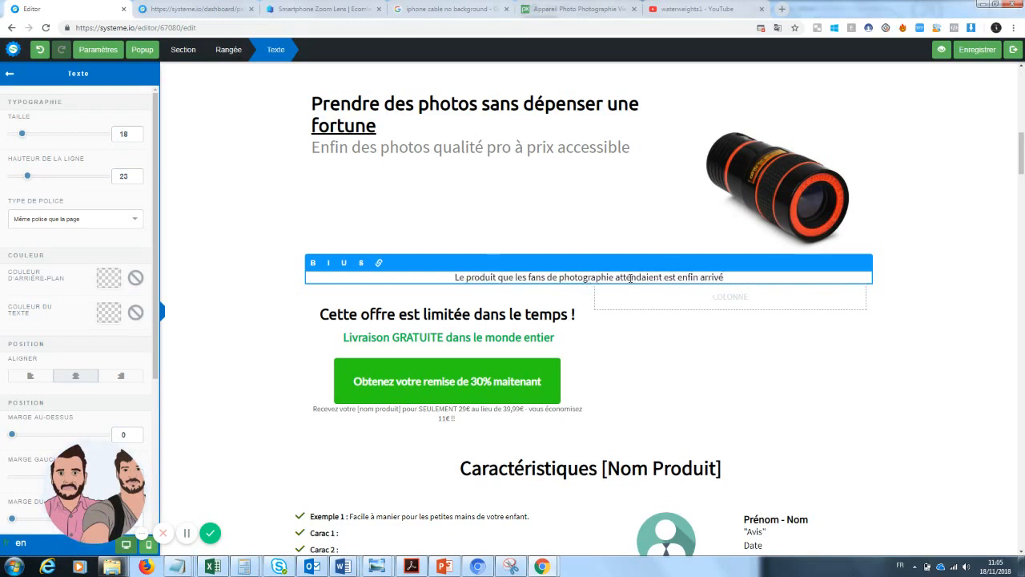
text(...)
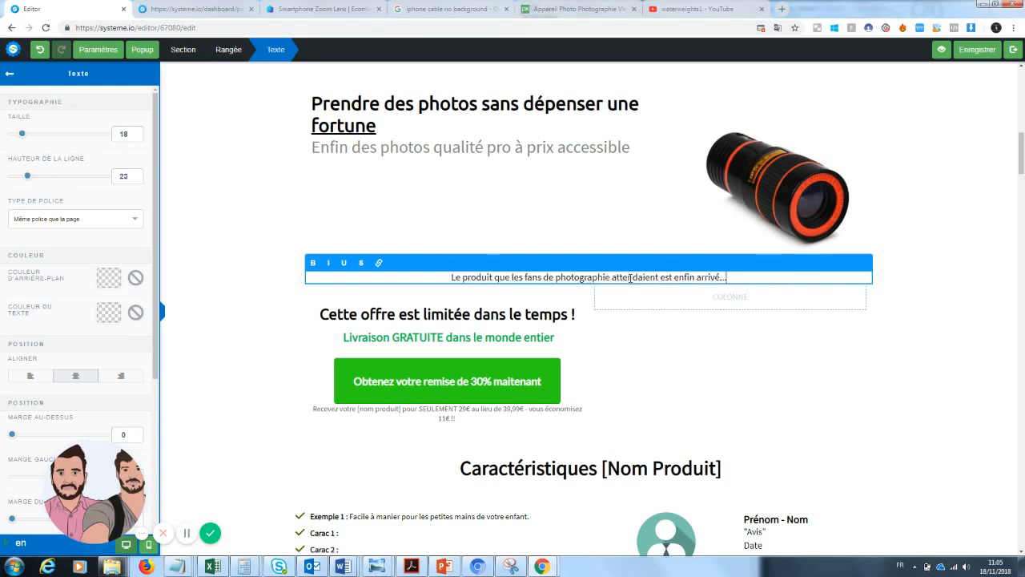
click(645, 336)
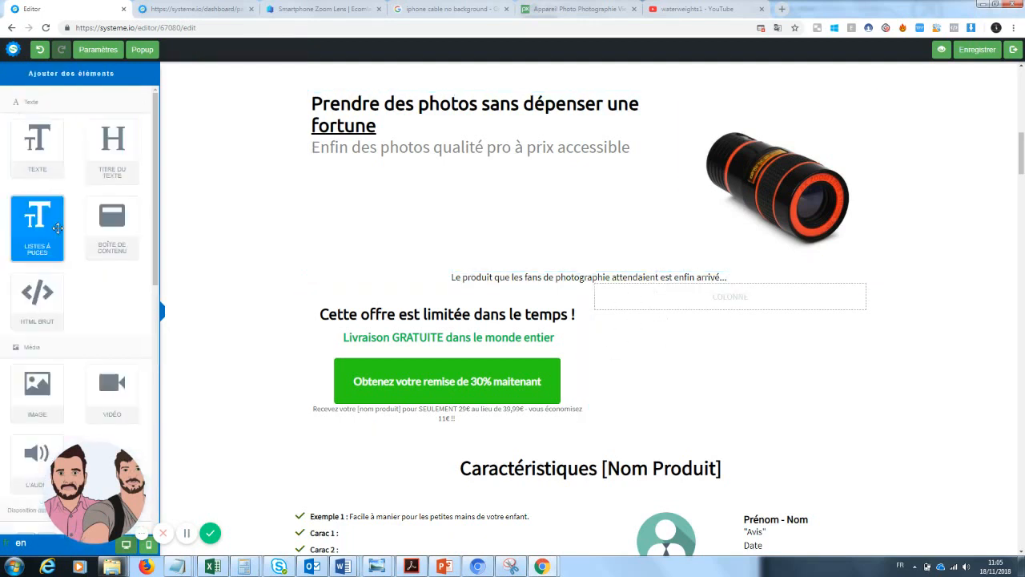
- Insert two rows with 2/3 and 1/3 columns between the "enfin arrivé..." sentence and the limited offer row
drag(156, 267, 145, 403)
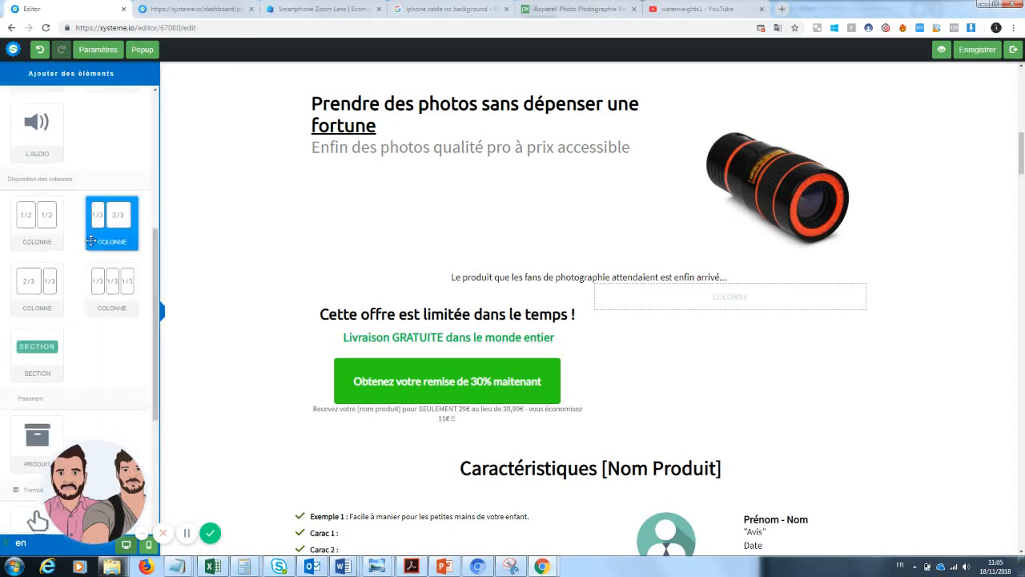
drag(35, 290, 522, 304)
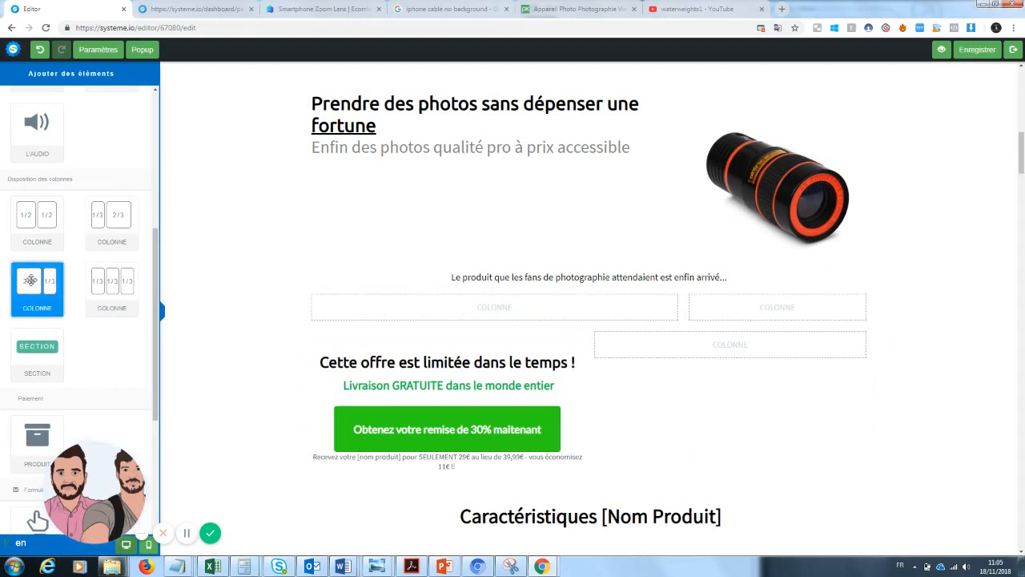
drag(32, 282, 479, 324)
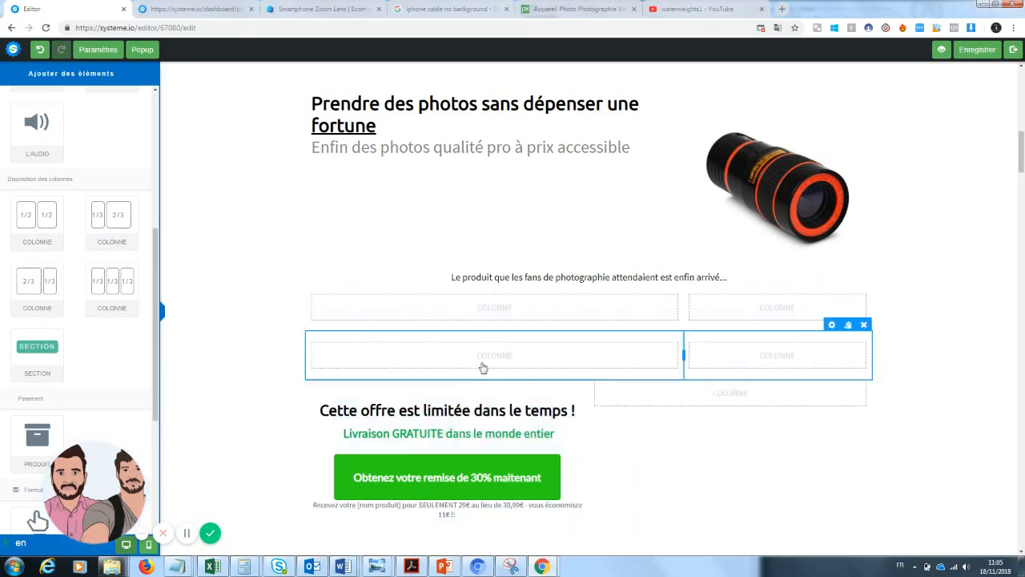
- Add a text element to the wide column of the second new row and delete its lorem ipsum placeholder
drag(155, 240, 165, 108)
drag(37, 141, 455, 362)
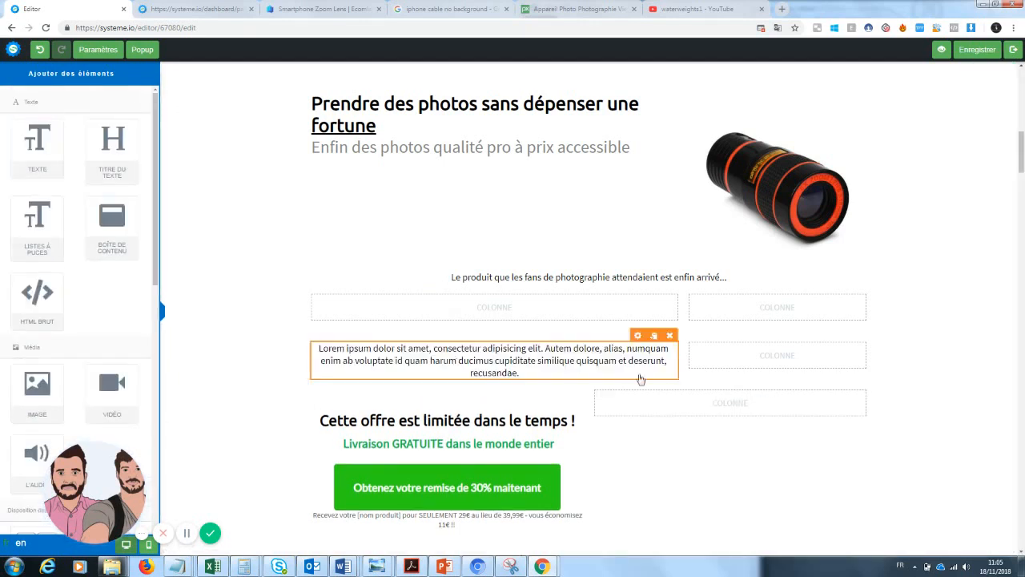
click(519, 374)
drag(519, 374, 315, 350)
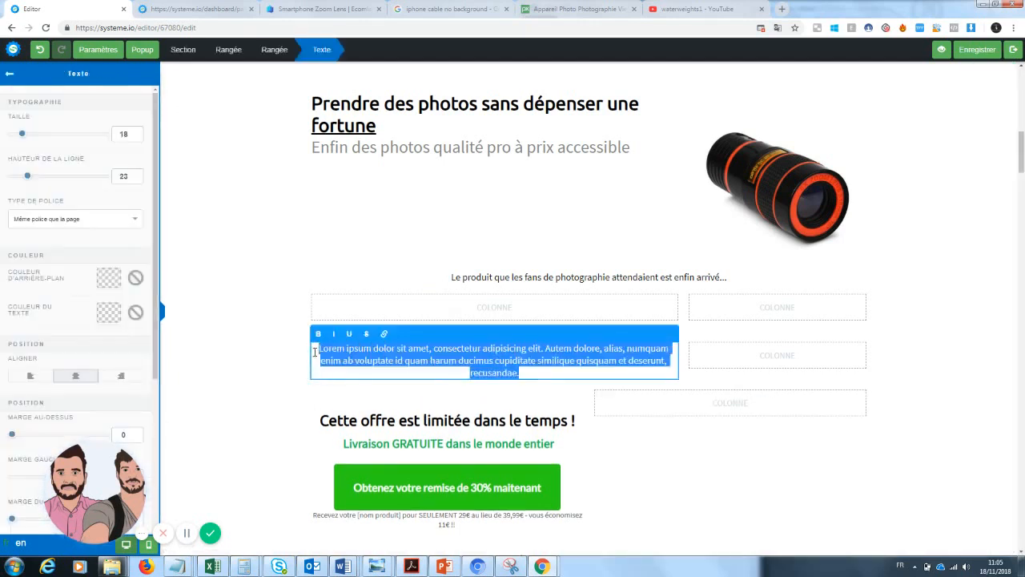
key(BackSpace)
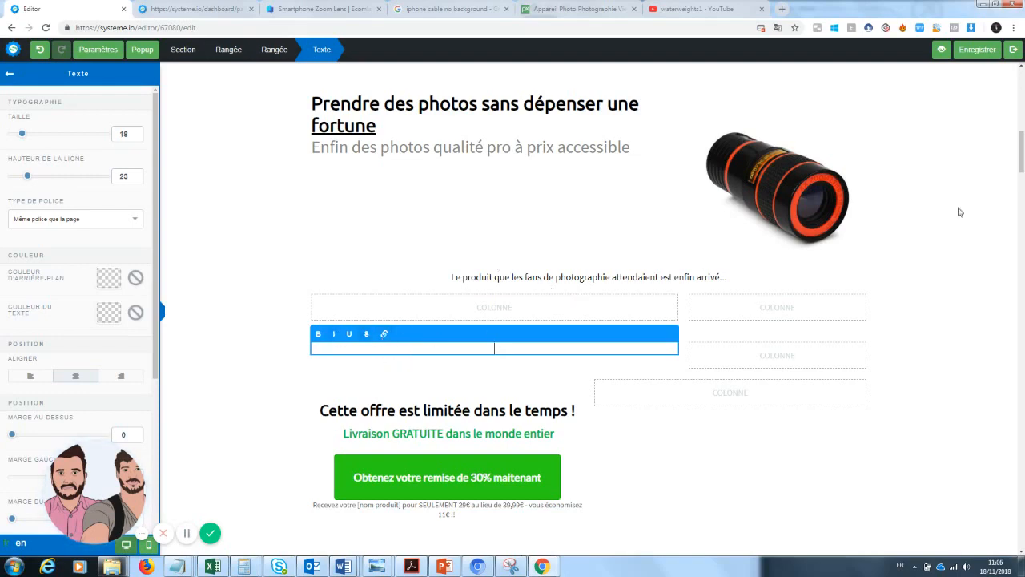
- Examine the checkmark bullet list under the "Caractéristiques [Nom Produit]" heading
mouse_move(1023, 152)
mouse_down()
mouse_move(1022, 71)
mouse_move(1023, 159)
mouse_up()
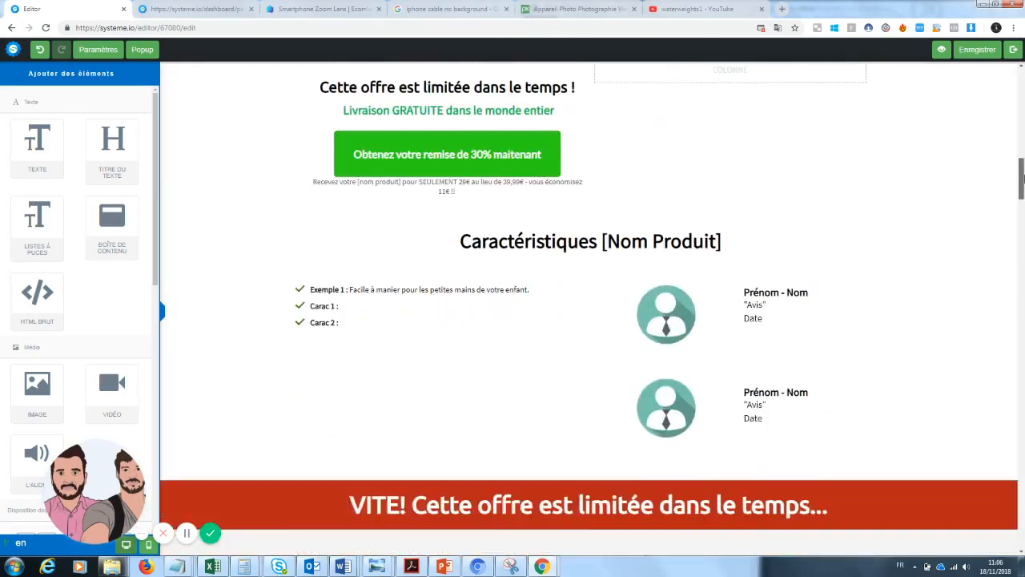
click(299, 328)
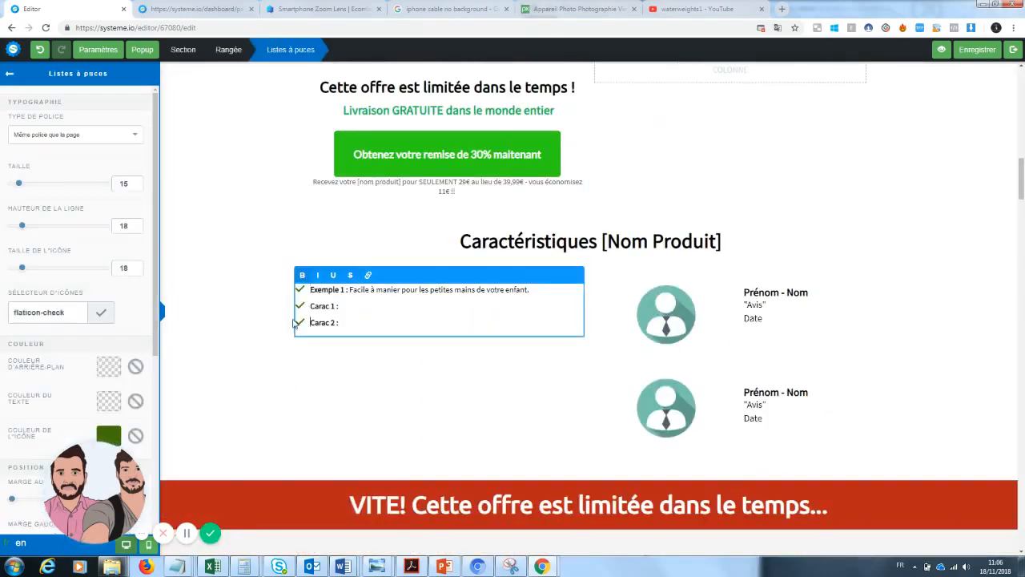
drag(346, 322, 286, 328)
click(308, 321)
click(311, 307)
- Delete the completely empty two-column row directly below the "enfin arrivé..." sentence
drag(1021, 182, 1022, 158)
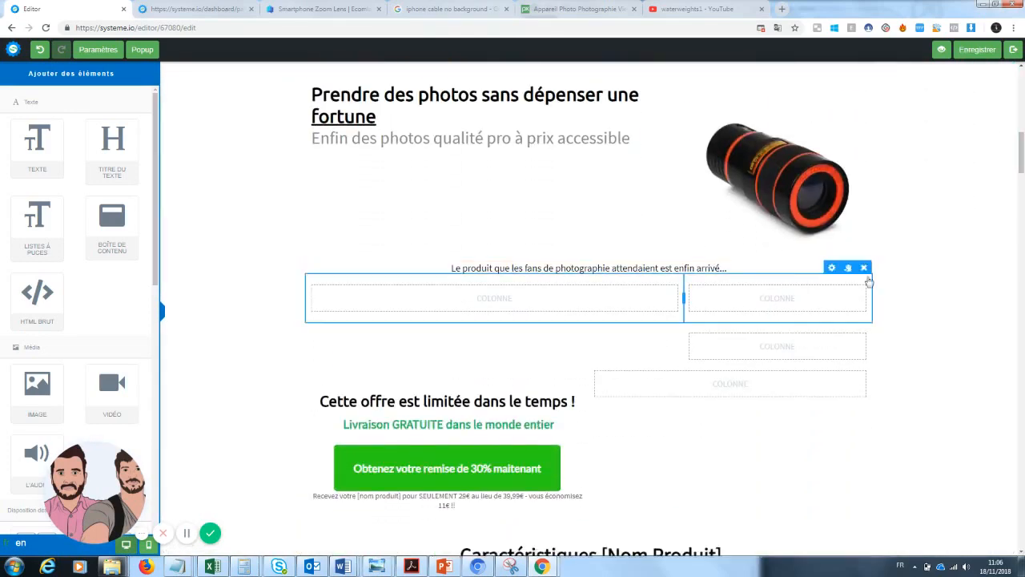
click(864, 268)
click(558, 89)
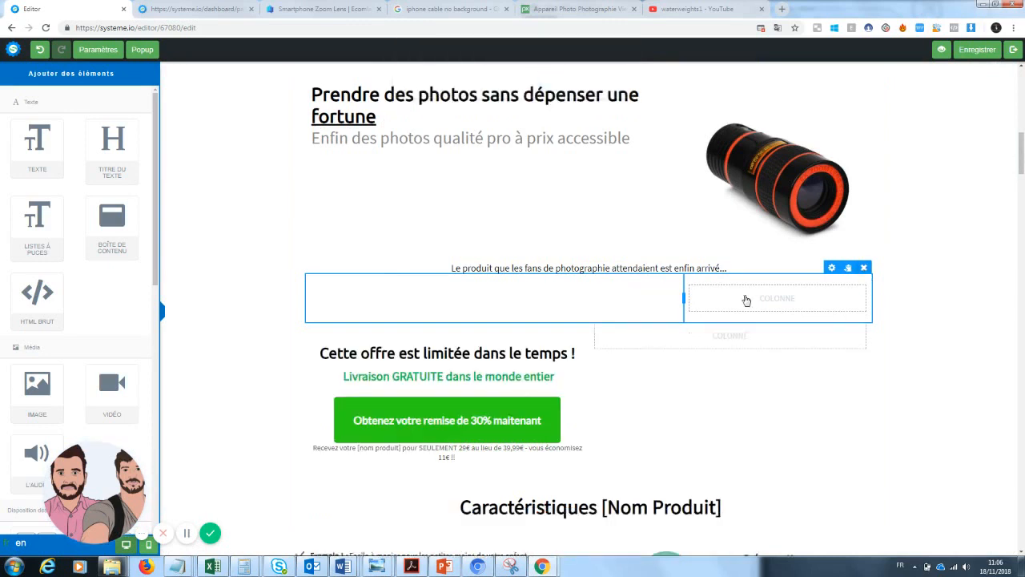
- Delete the remaining empty two-column row and the limited offer row below the "enfin arrivé..." sentence
click(864, 267)
click(556, 88)
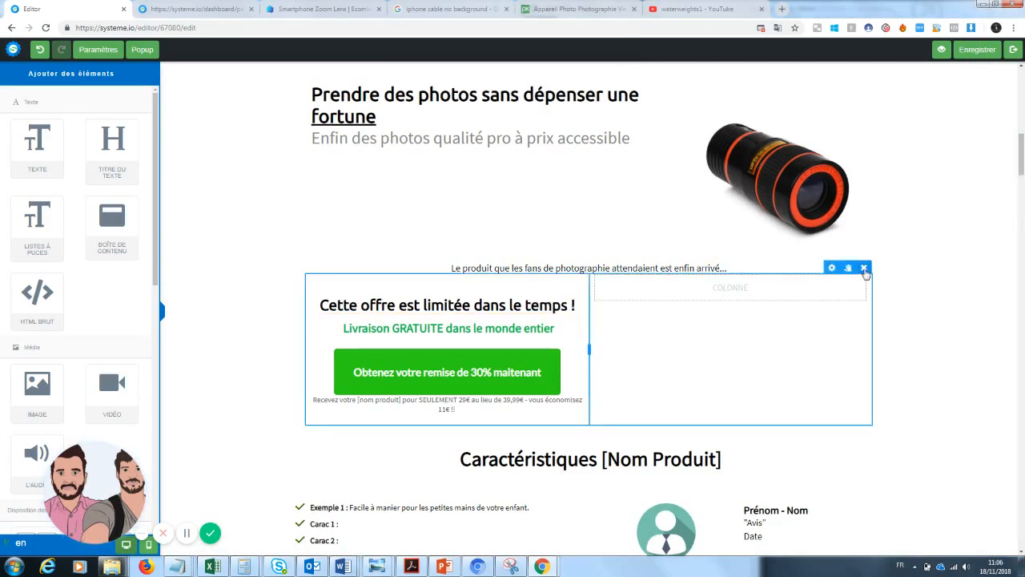
click(864, 267)
click(556, 88)
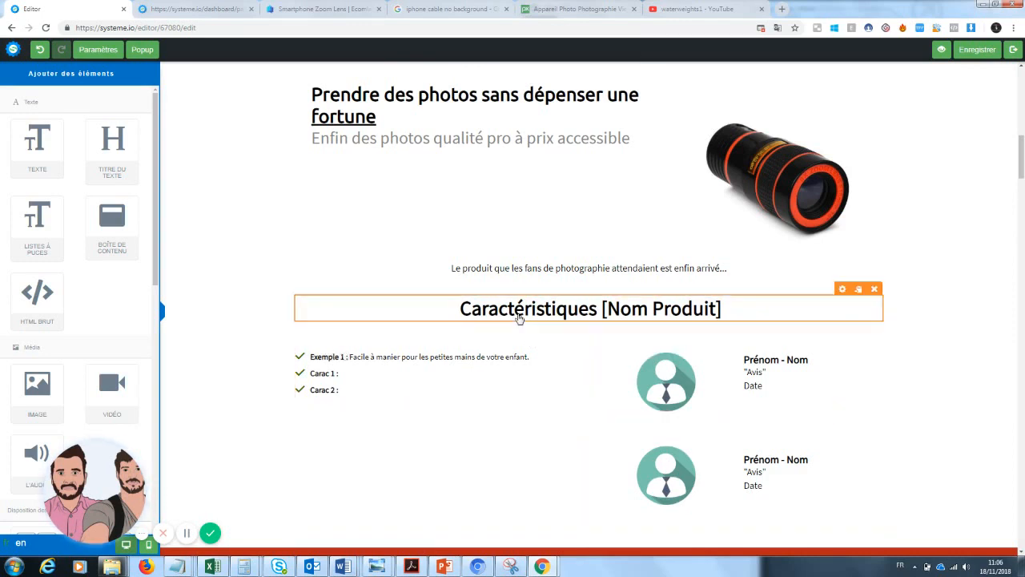
- Add a text element above the "Caractéristiques [Nom Produit]" heading and replace its lorem ipsum with "Copywritting"
drag(37, 144, 530, 292)
triple_click(574, 316)
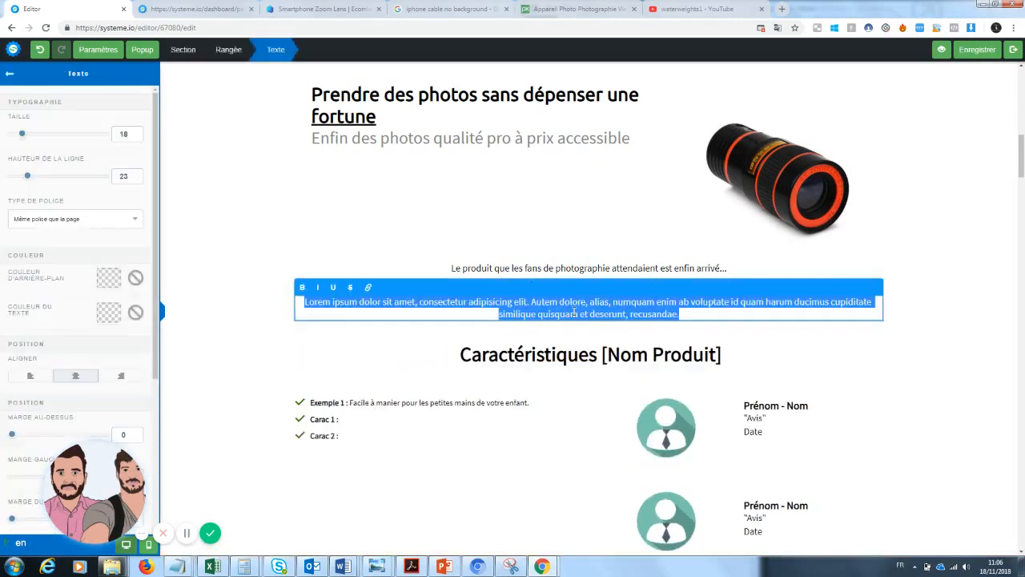
text(Copywritting)
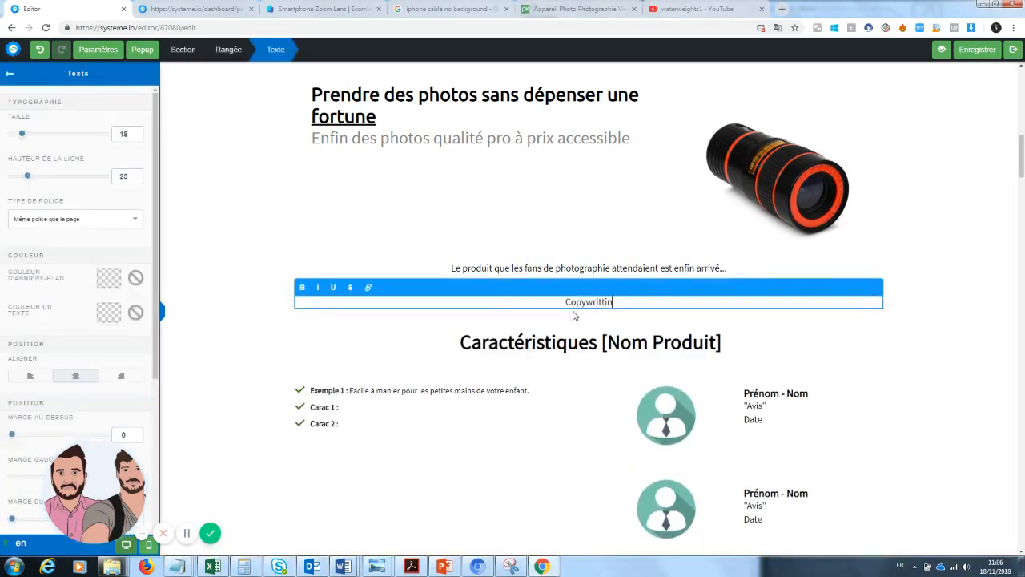
click(952, 347)
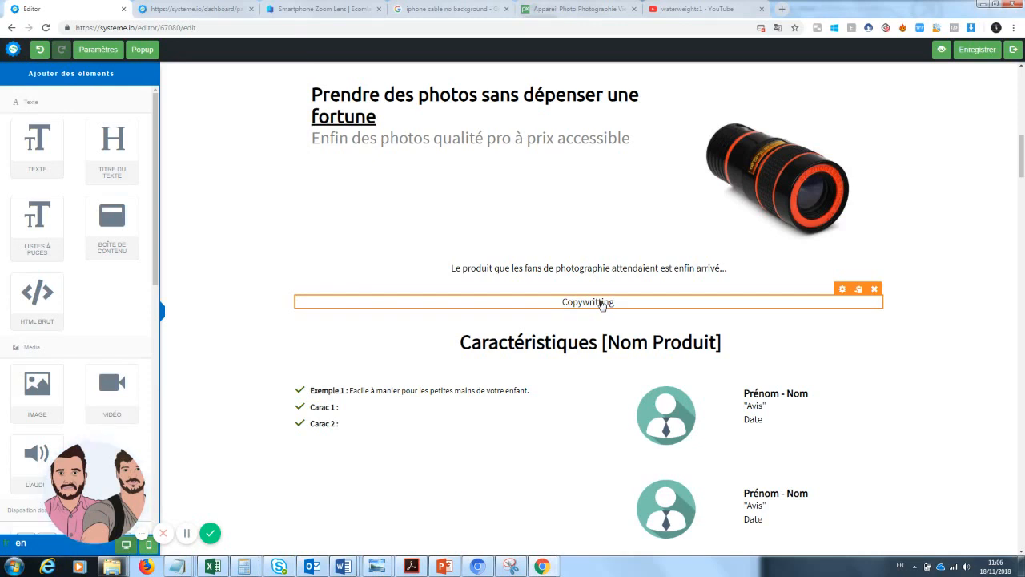
- Open the GiftBite Nano Zoom product page from the Ecomlad Smartphone Zoom Lens page and copy its two description paragraphs
drag(343, 8, 216, 6)
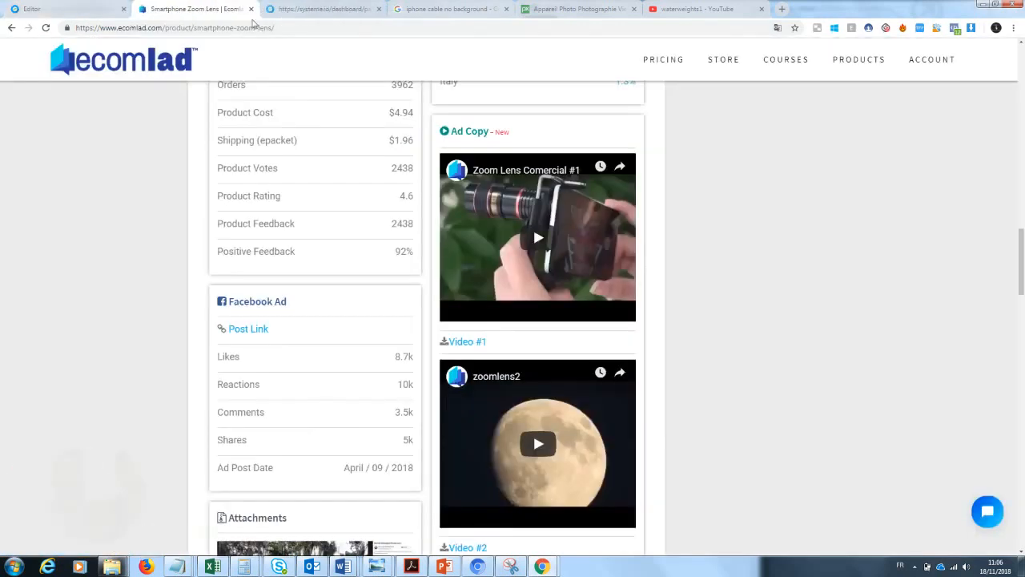
scroll(511, 388, up, 10)
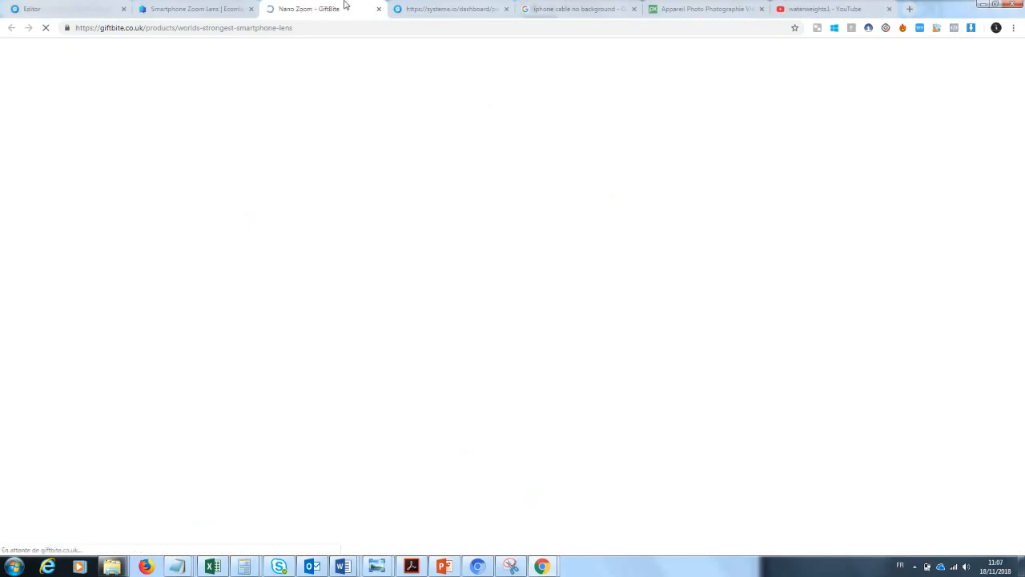
drag(341, 6, 214, 7)
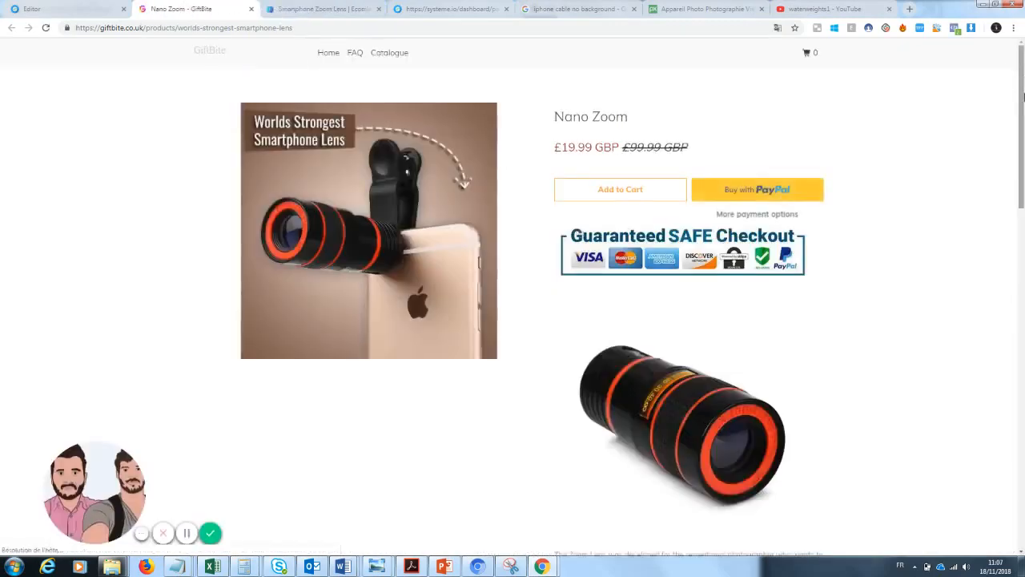
drag(1022, 109, 1023, 189)
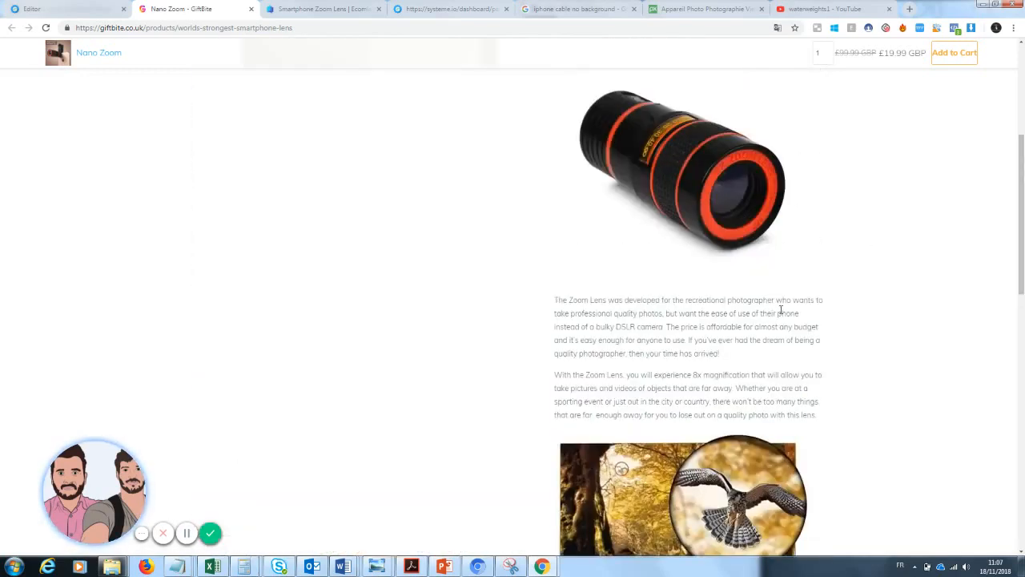
drag(553, 301, 816, 414)
key(ctrl+c)
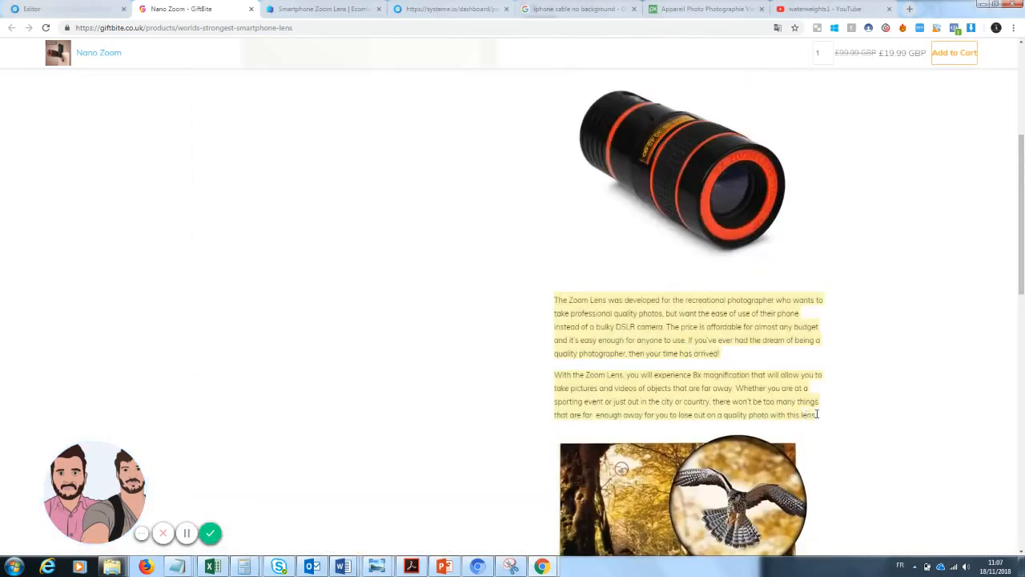
- Open DeepL, translate the copied Zoom Lens description from English into French, and copy the whole translation
click(244, 31)
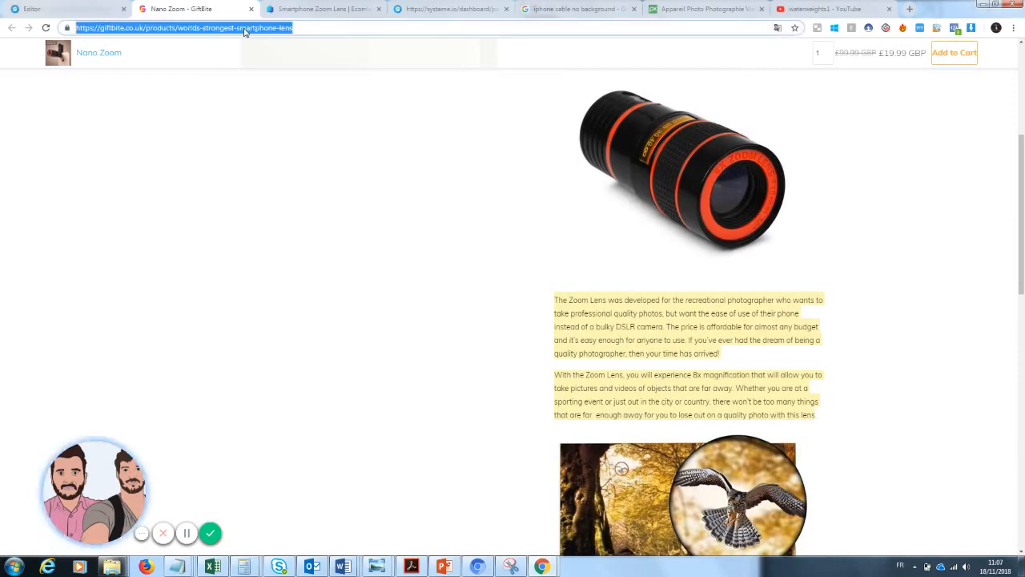
text(deepl)
key(Return)
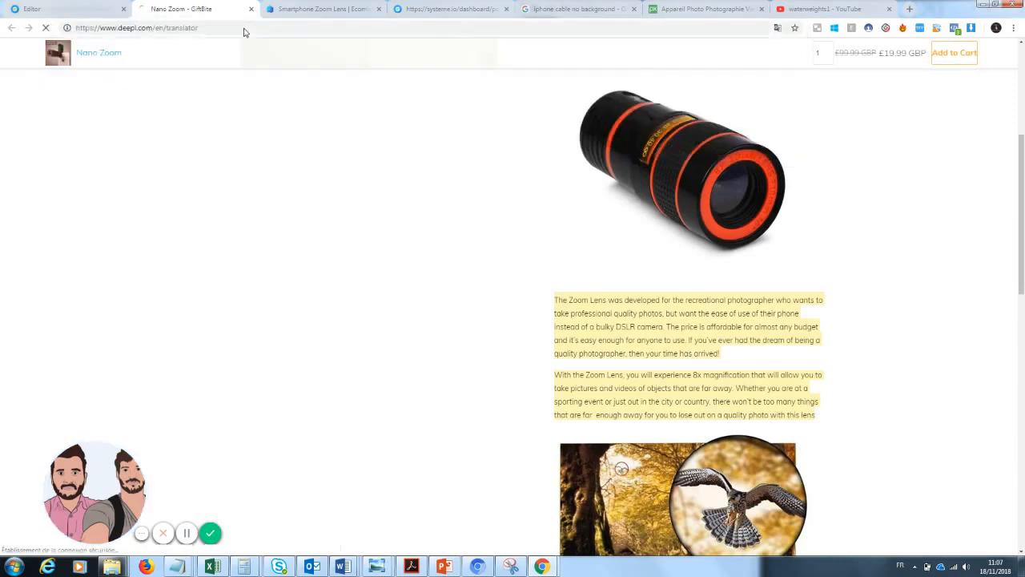
key(ctrl+v)
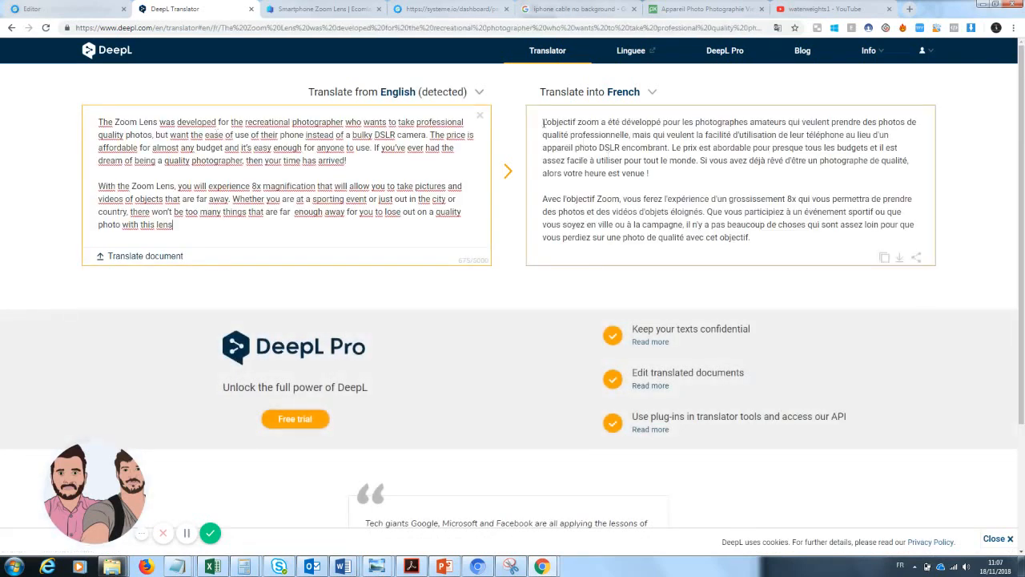
click(785, 240)
key(ctrl+a)
key(ctrl+c)
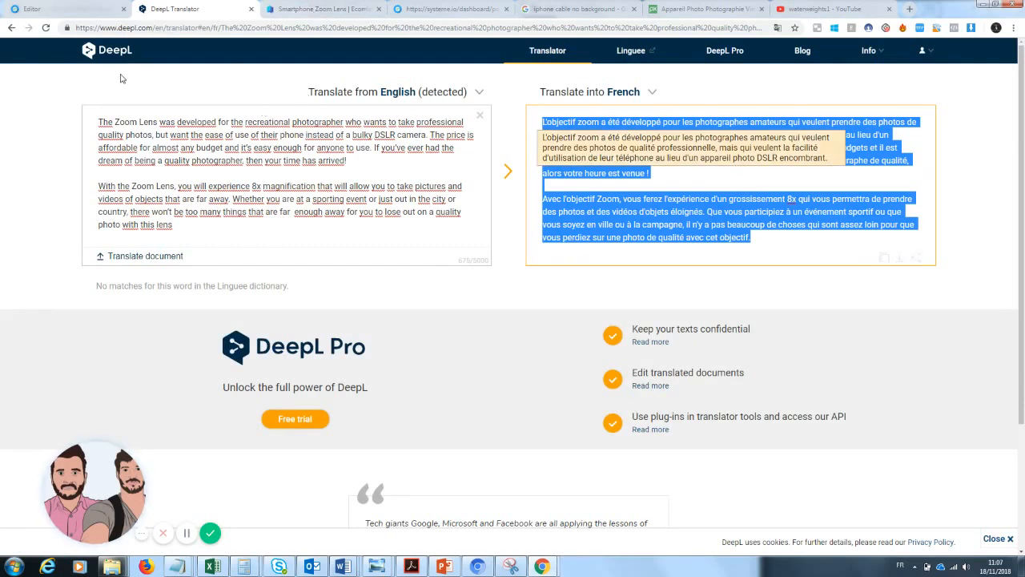
- Return to the Systeme.io editor and replace the "Copywritting" placeholder with the copied French translation
click(50, 6)
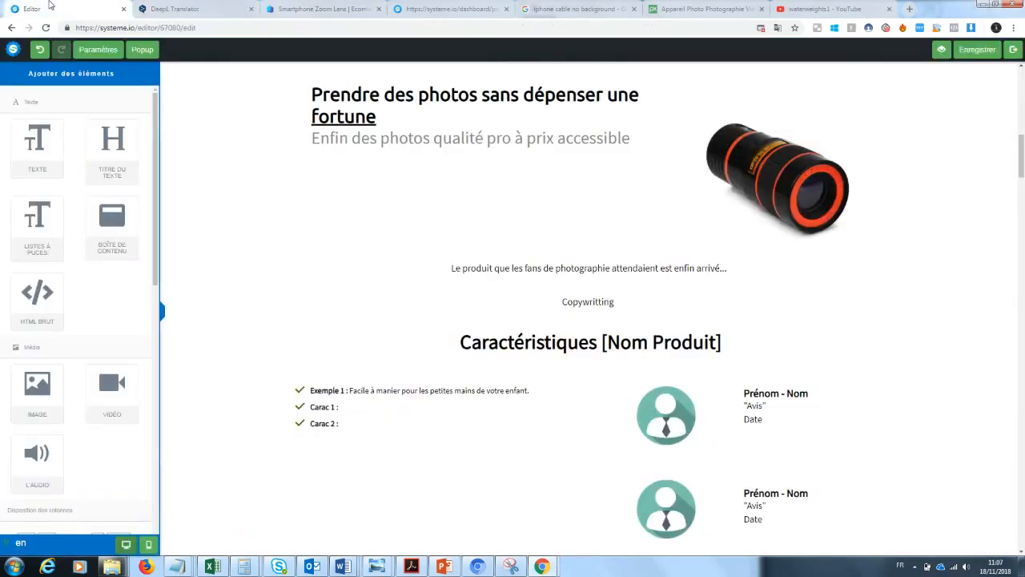
click(597, 302)
drag(618, 303, 441, 304)
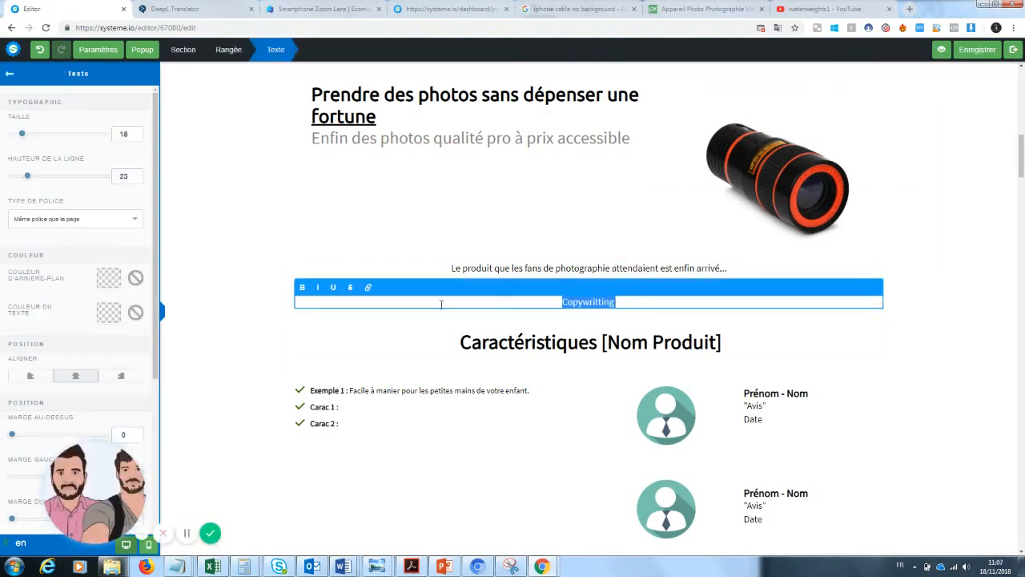
key(BackSpace)
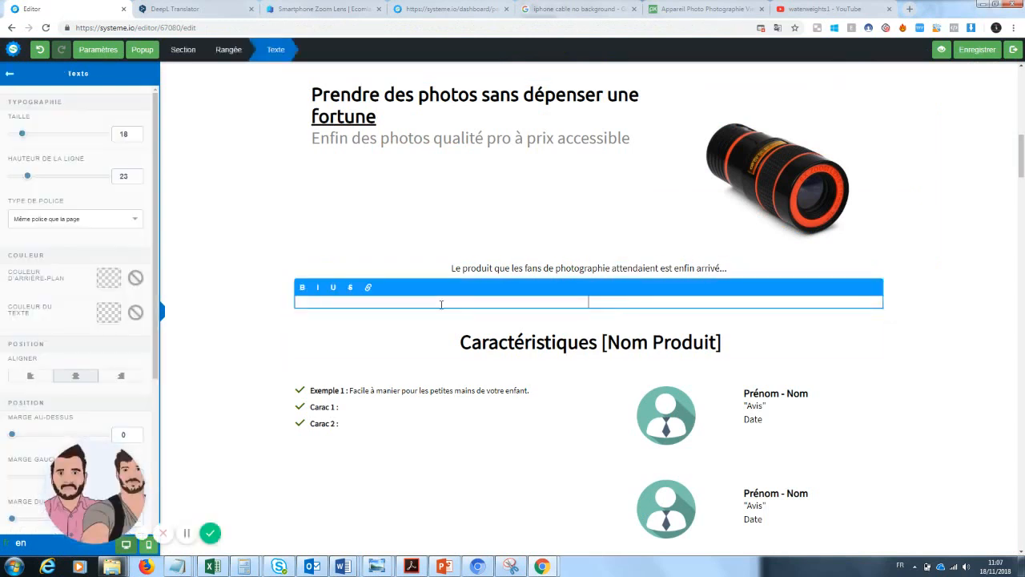
key(ctrl+v)
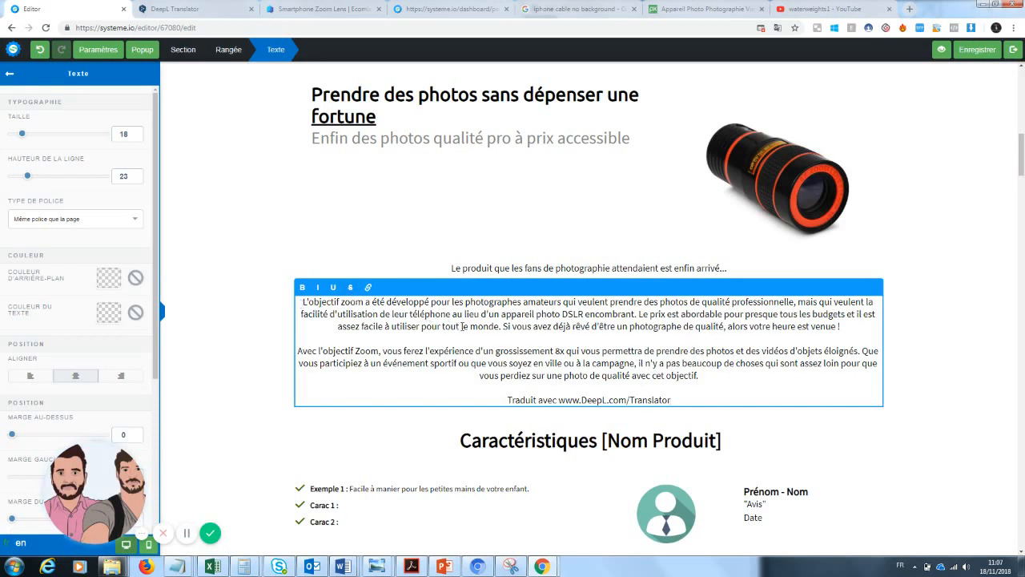
- Adjust the top margin of the "enfin arrivé..." sentence and increase its bottom margin to separate it from the description
click(563, 270)
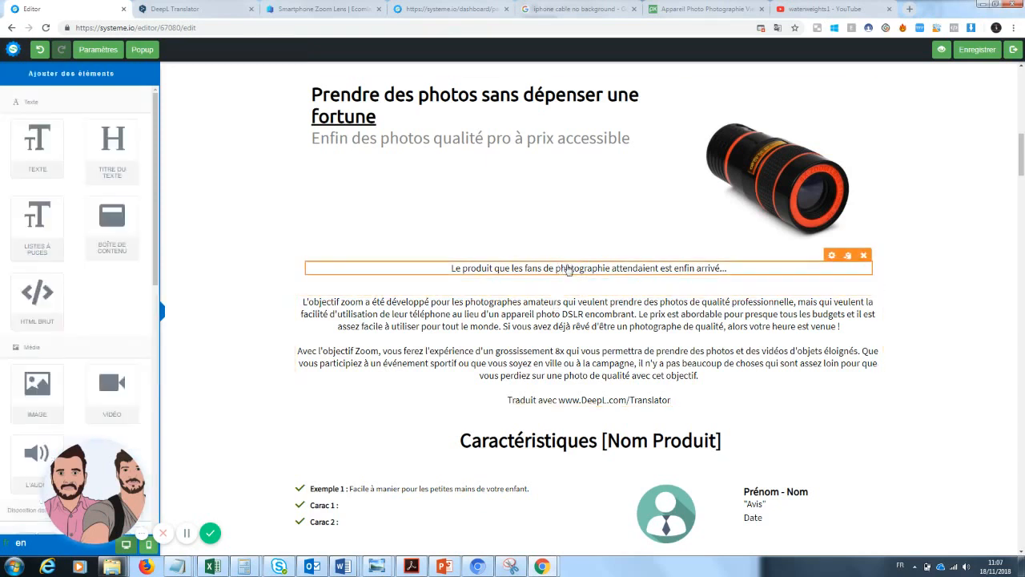
click(565, 270)
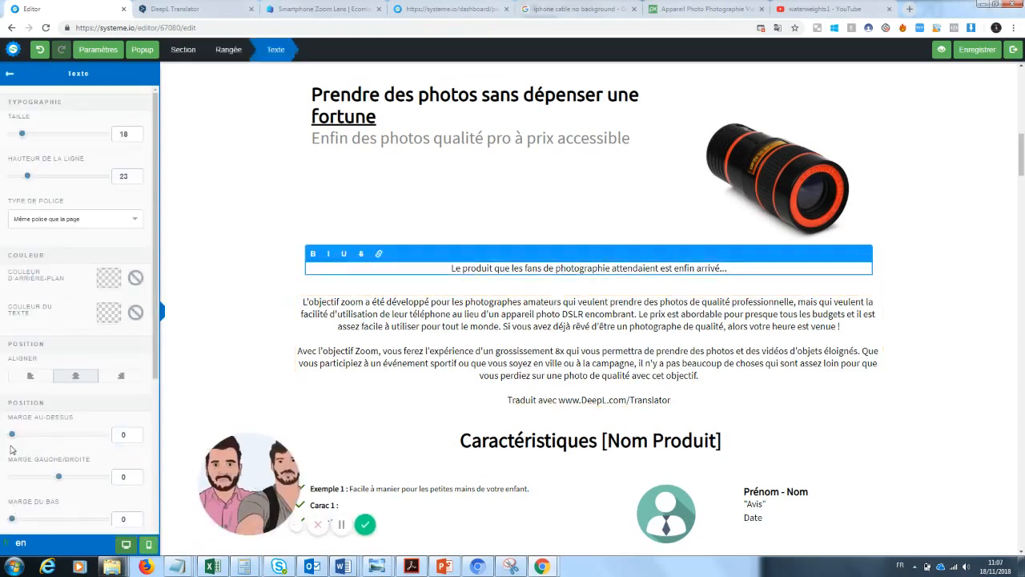
mouse_move(12, 434)
mouse_down()
mouse_move(40, 439)
mouse_move(16, 446)
mouse_up()
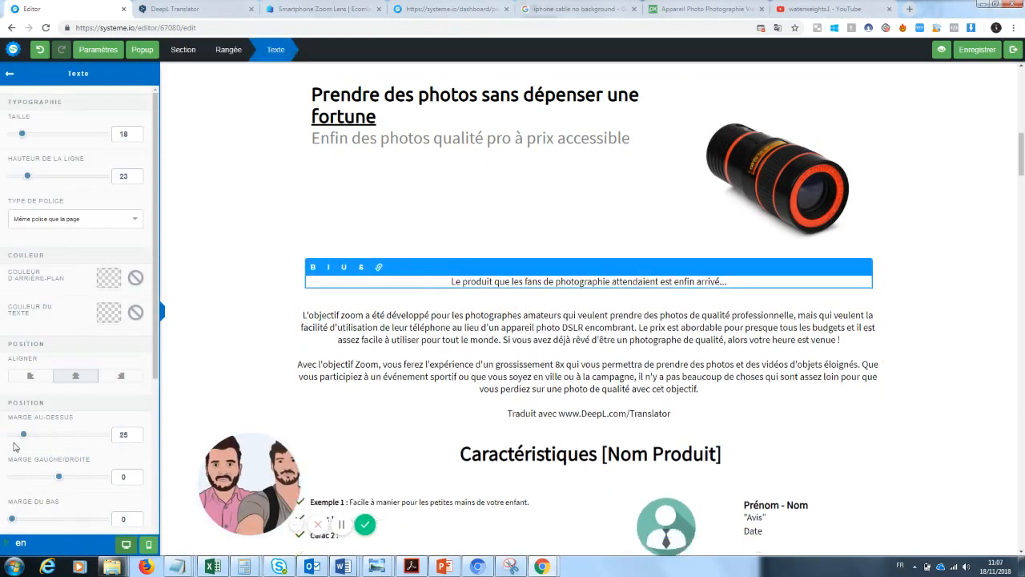
drag(13, 519, 34, 519)
click(600, 432)
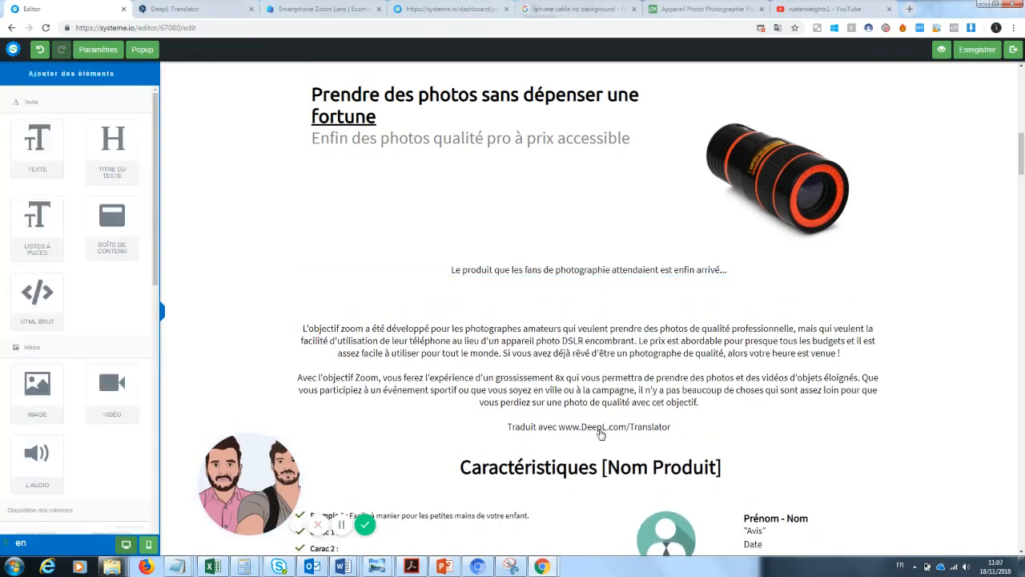
click(629, 419)
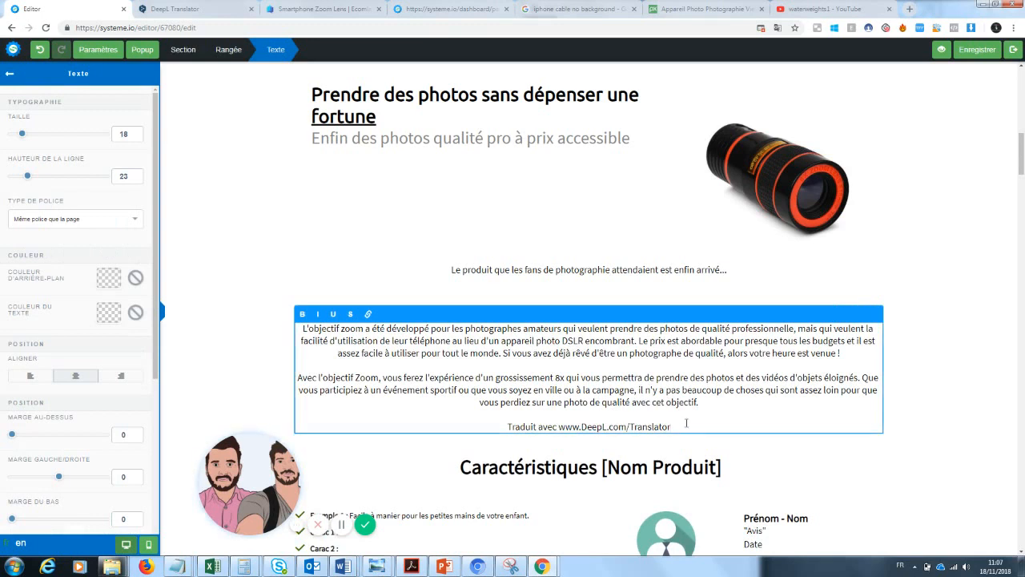
drag(673, 426, 432, 445)
key(BackSpace)
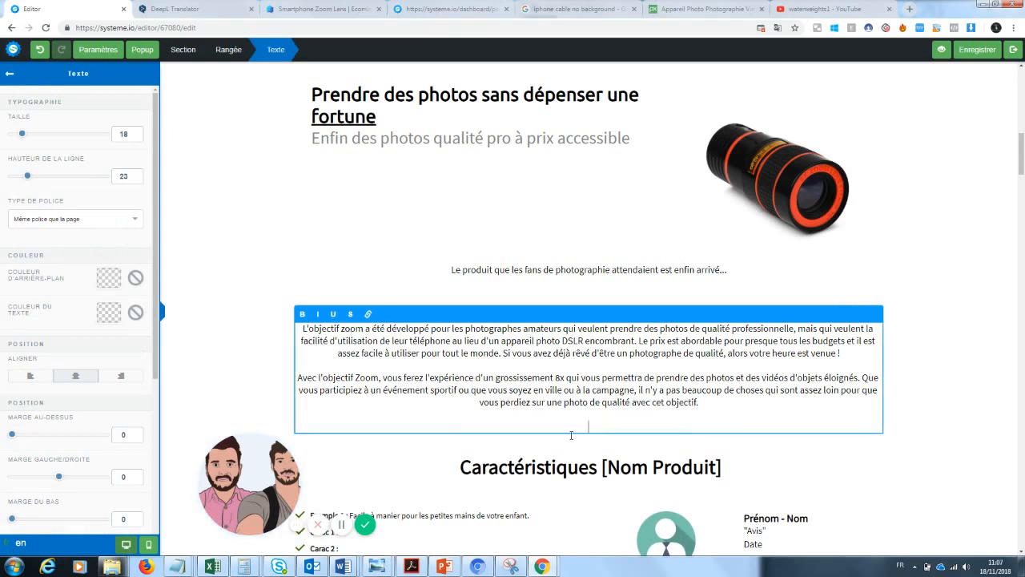
drag(11, 519, 25, 518)
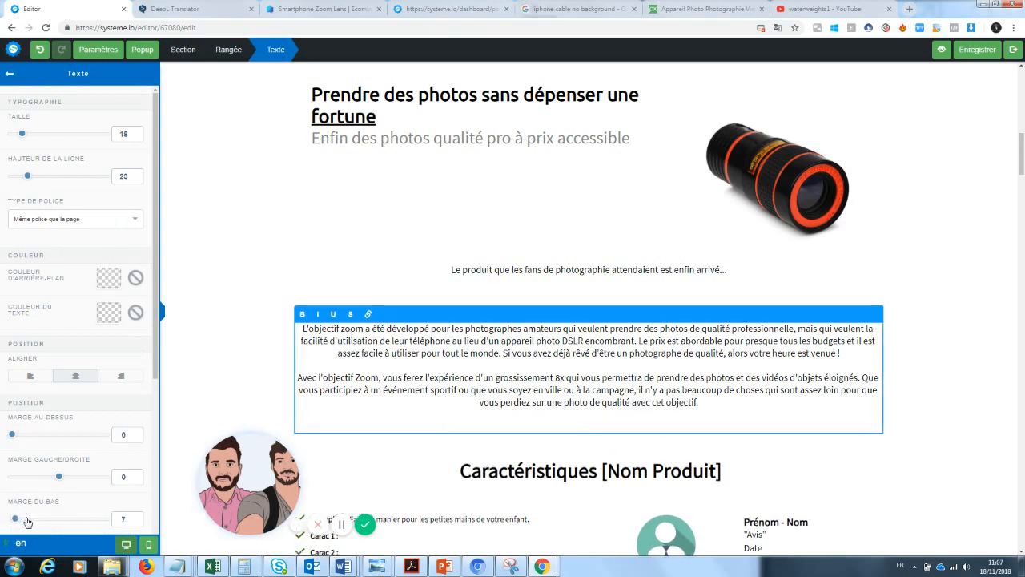
click(1011, 308)
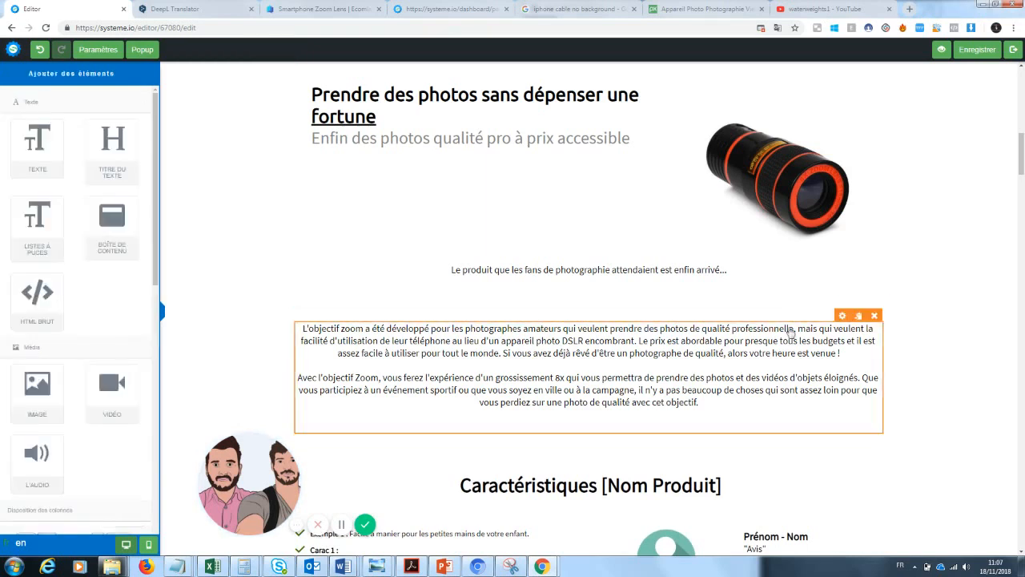
- Left-align the French lens description and set its text size to 25
click(599, 378)
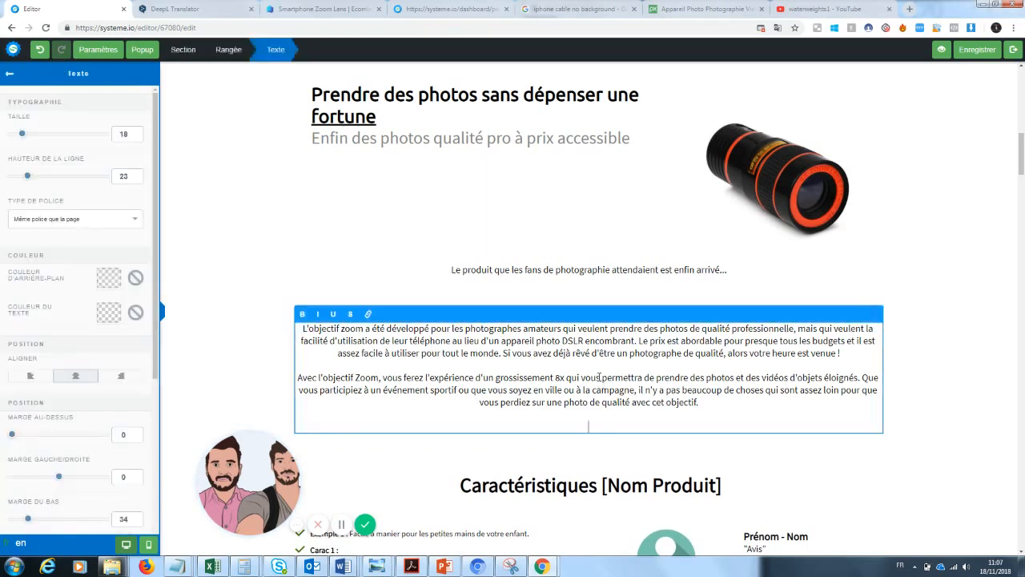
click(26, 379)
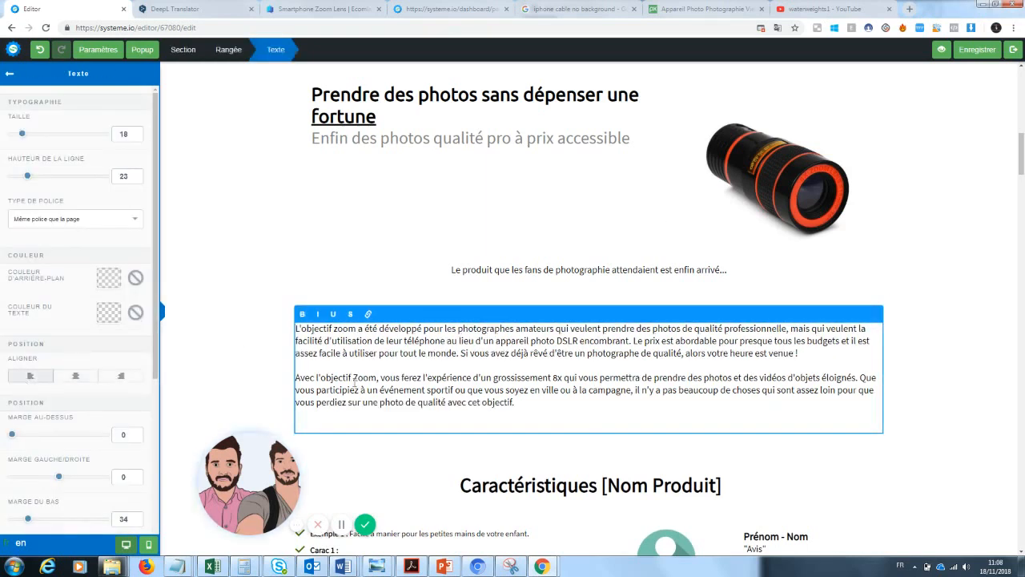
click(954, 334)
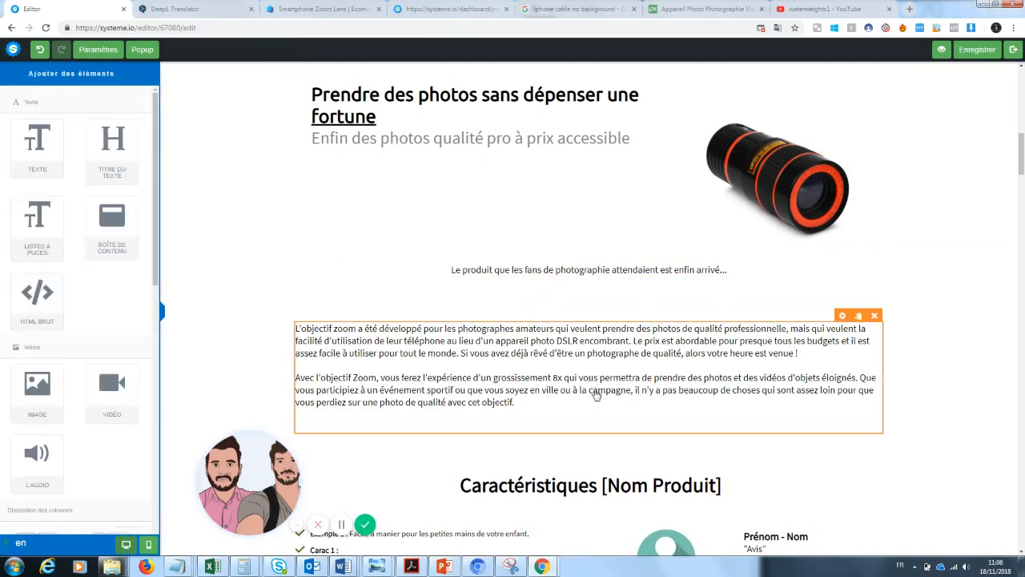
click(555, 395)
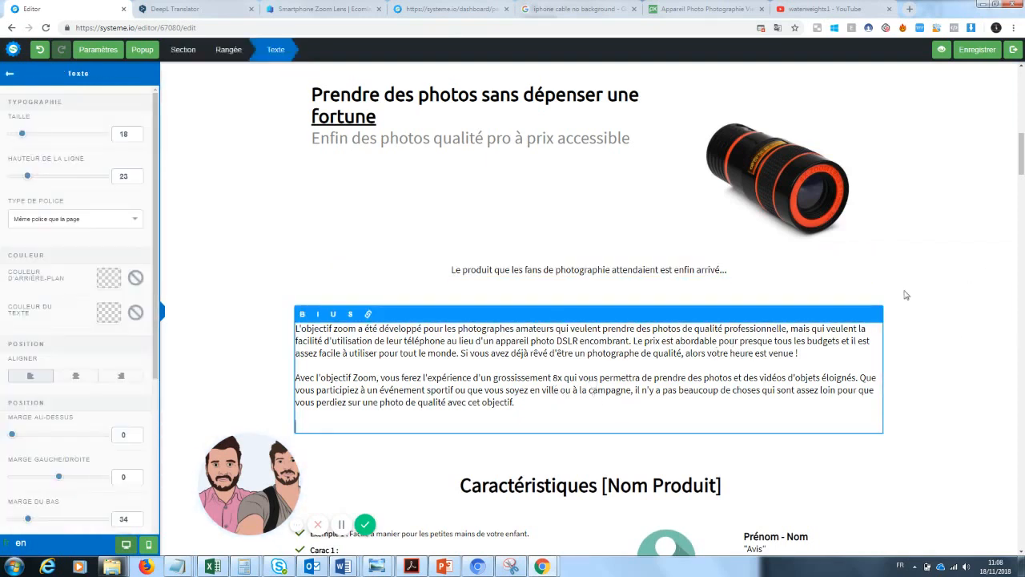
drag(529, 409, 294, 324)
drag(22, 135, 30, 141)
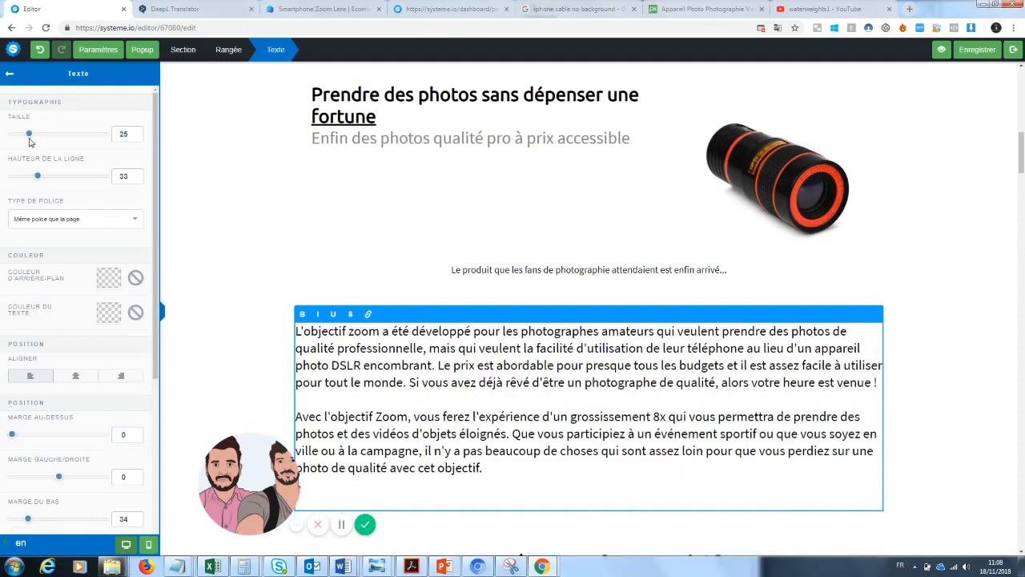
click(931, 275)
- Replace the first bullet of the features list with "Photos de grandes qualités : une qualité pro pour un équipement mini"
drag(1022, 148, 1017, 197)
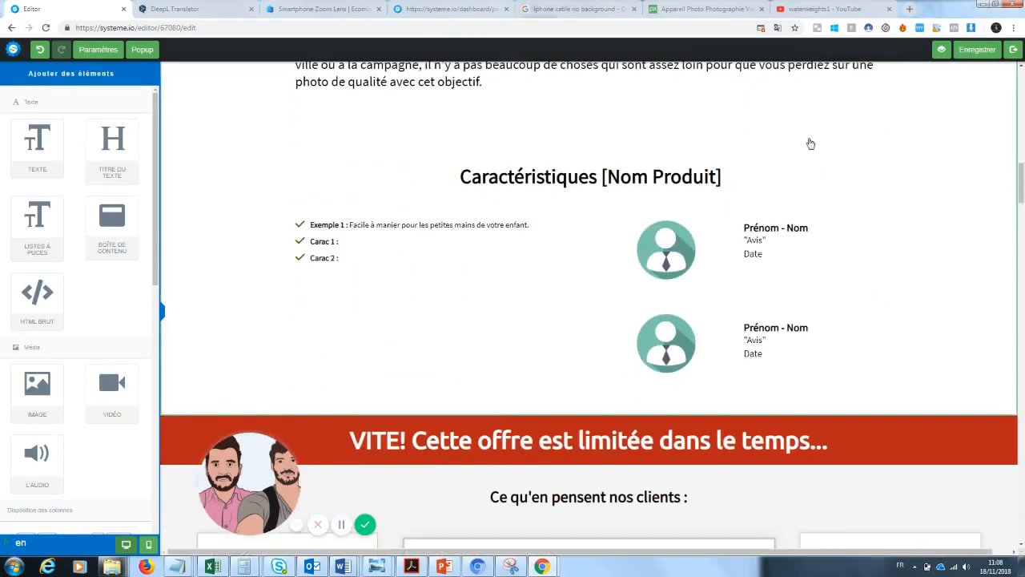
click(375, 230)
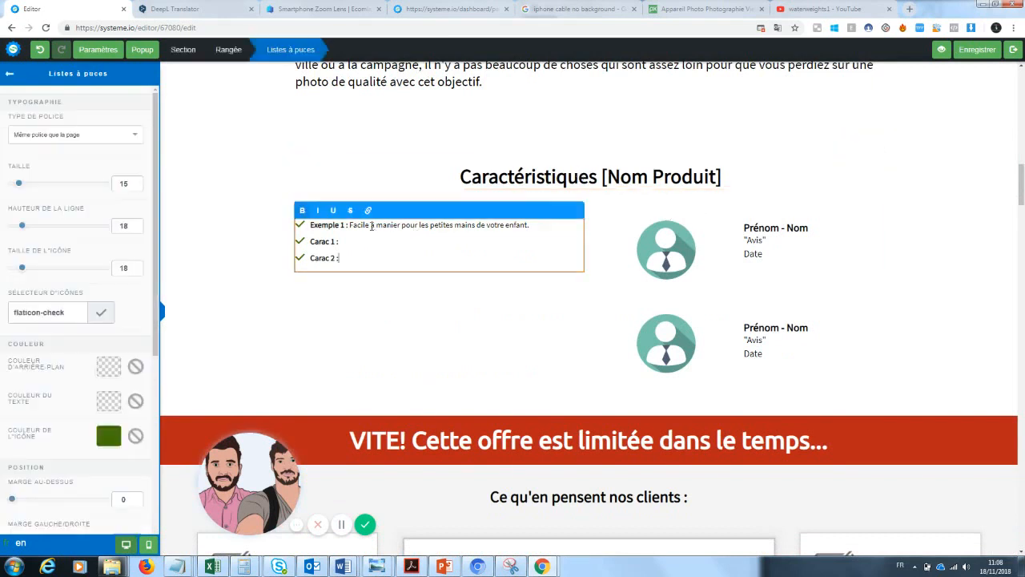
drag(533, 224, 312, 228)
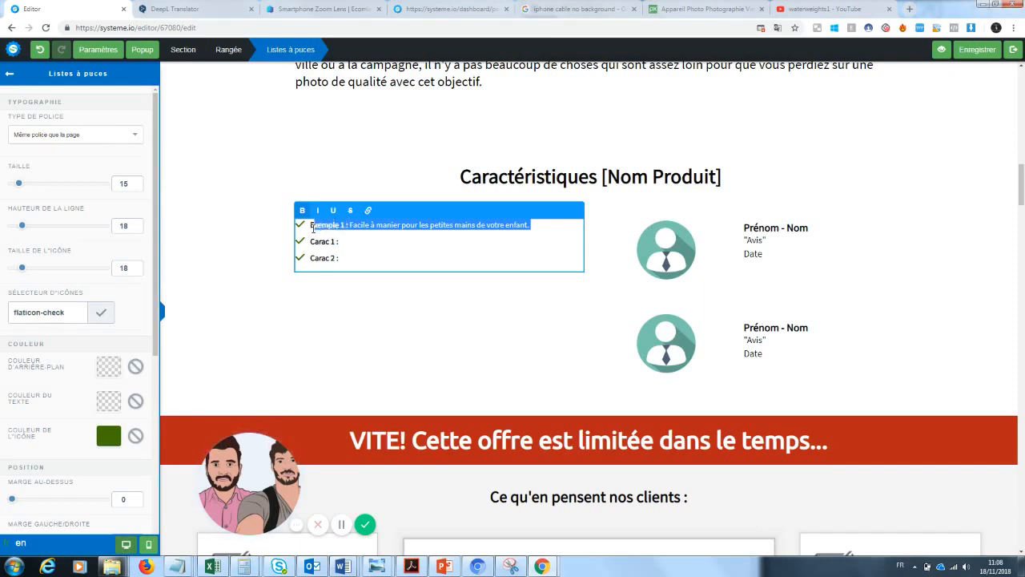
key(BackSpace)
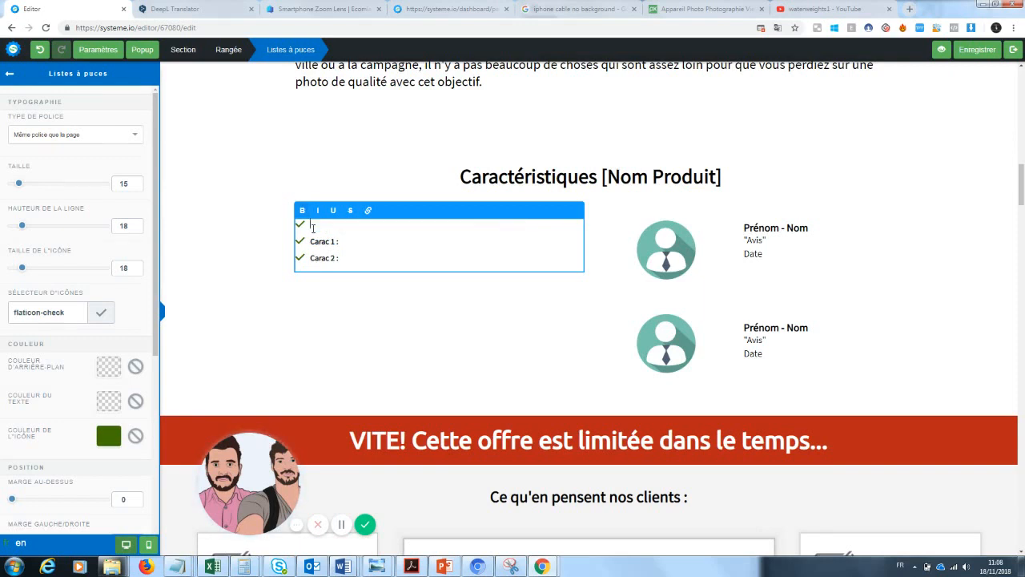
text(Photos de grandes qualités)
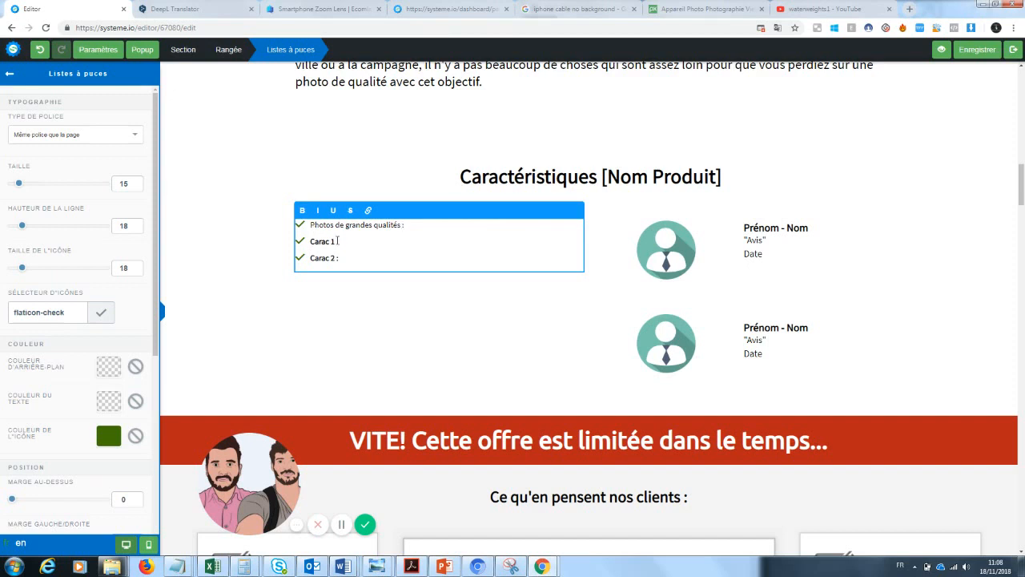
text( : une qualité pro pour un équ)
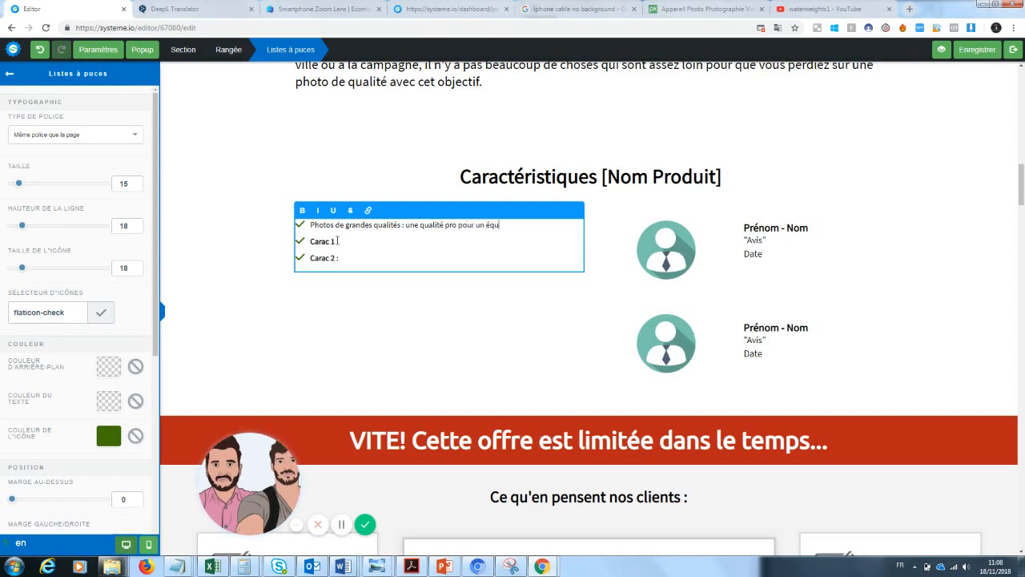
text(ipement mini)
- Rename the "Carac 1" bullet label as "Pratique" and make "Photos de grandes qualités" bold
drag(335, 241, 310, 242)
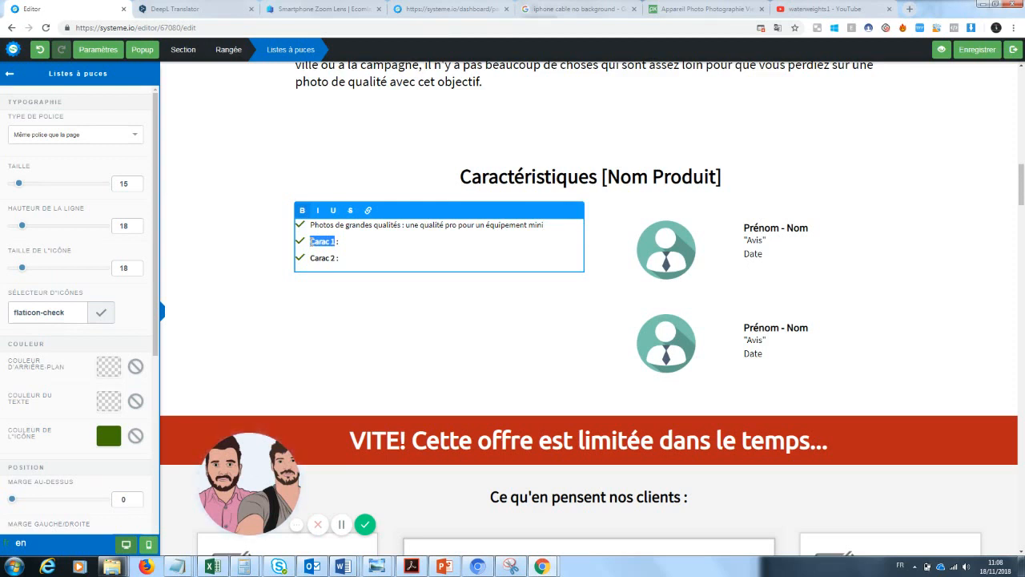
text(Pratique)
drag(400, 225, 301, 225)
click(302, 211)
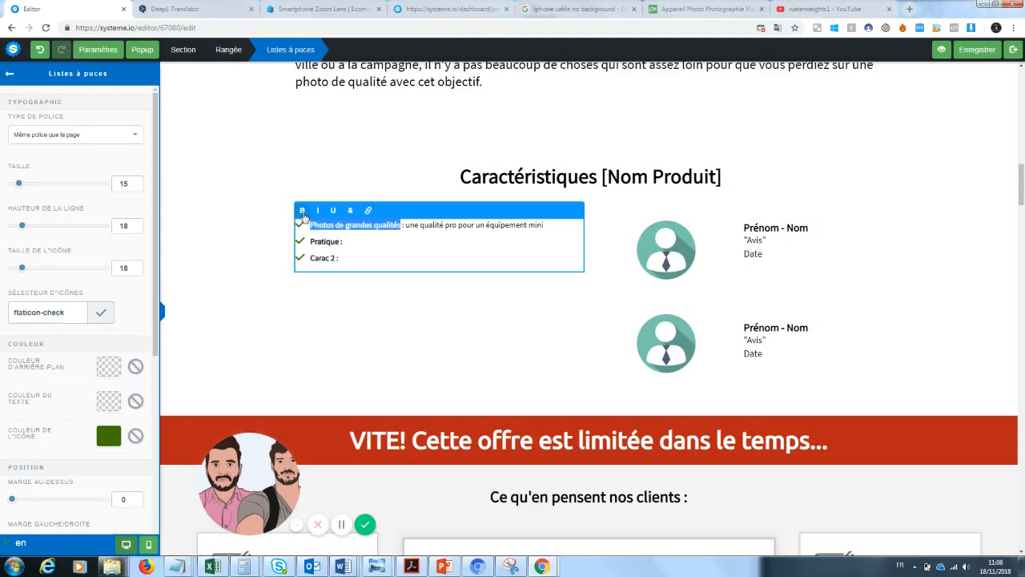
- Complete the "Pratique" bullet with the description "se met dans la poche et facile à emporter"
click(357, 242)
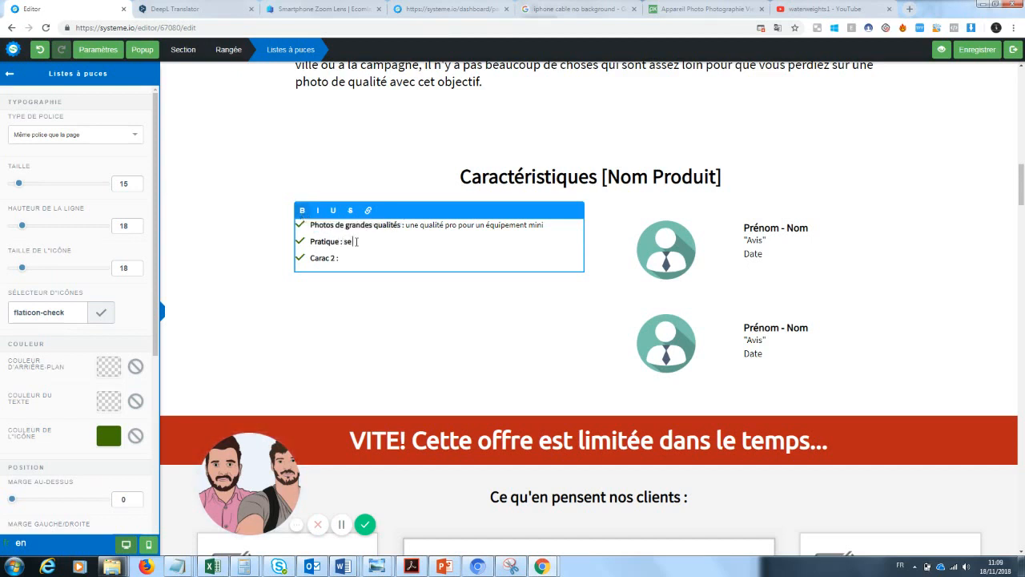
text(se met dans la poche sans auc)
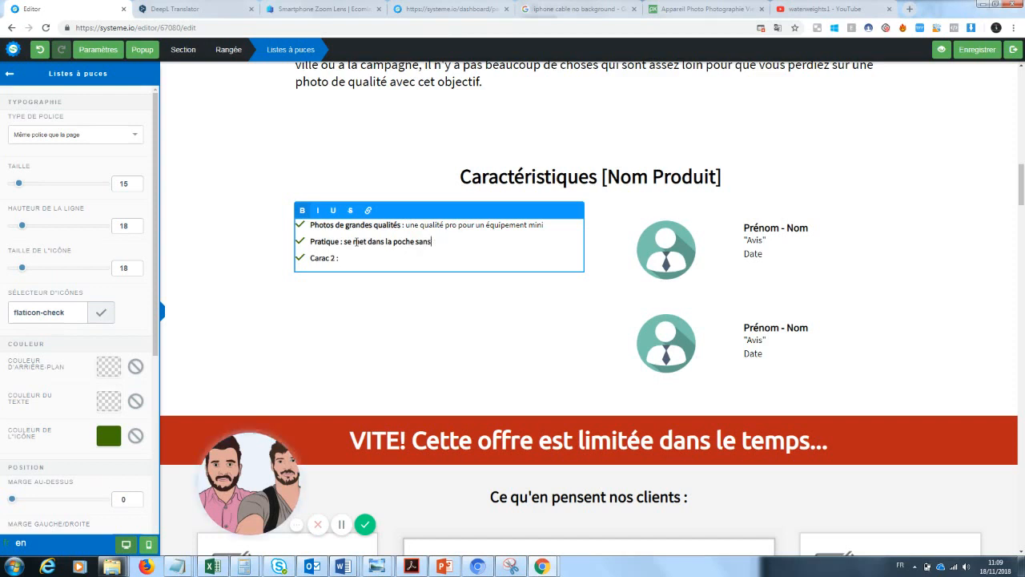
key(BackSpace)
key(BackSpace)
key(BackSpace)
key(BackSpace)
text(pour une grande)
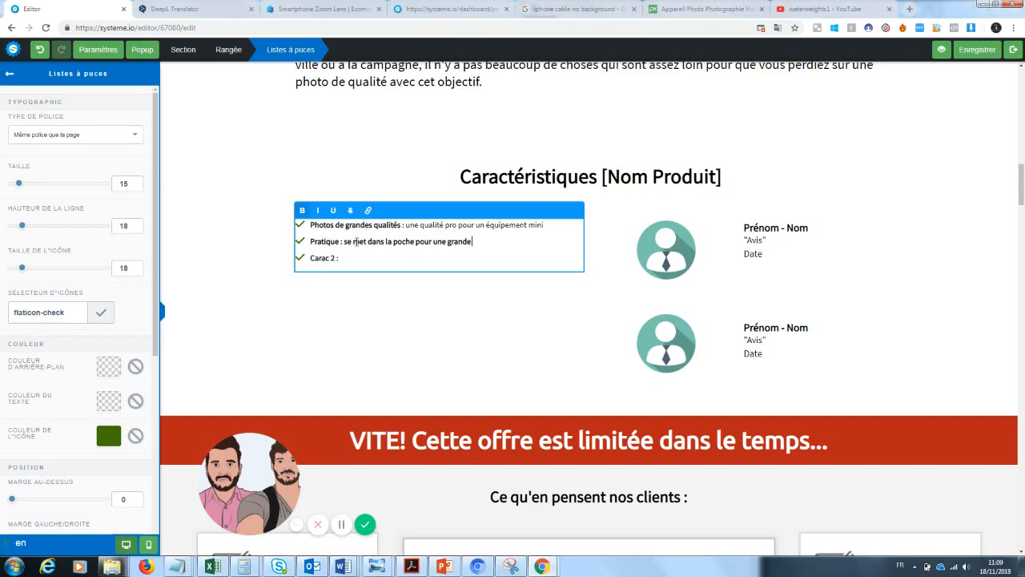
key(BackSpace)
key(BackSpace)
key(BackSpace)
key(BackSpace)
key(BackSpace)
key(BackSpace)
key(BackSpace)
key(BackSpace)
key(BackSpace)
key(BackSpace)
key(BackSpace)
key(BackSpace)
text(et s)
key(BackSpace)
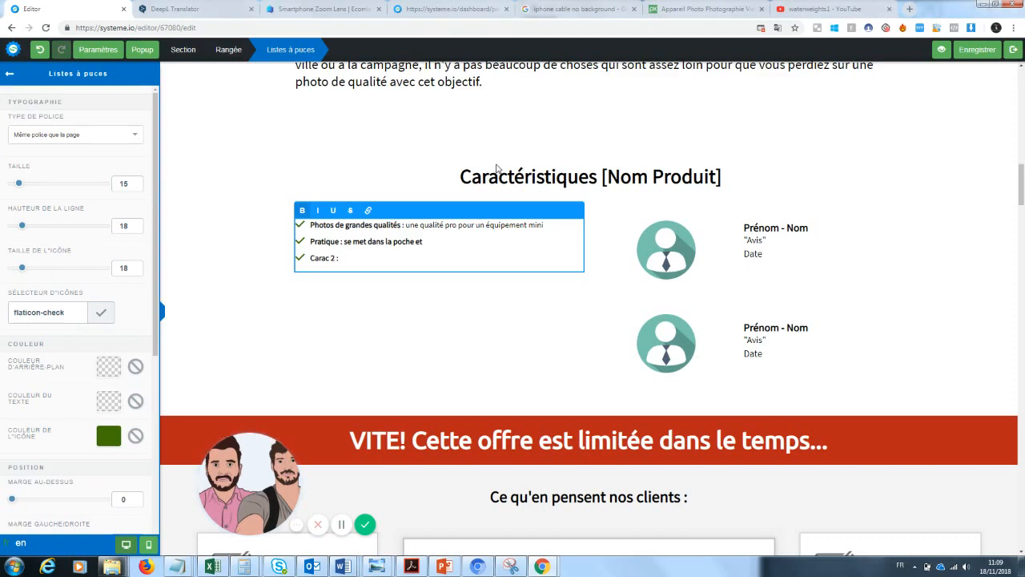
text(facile à)
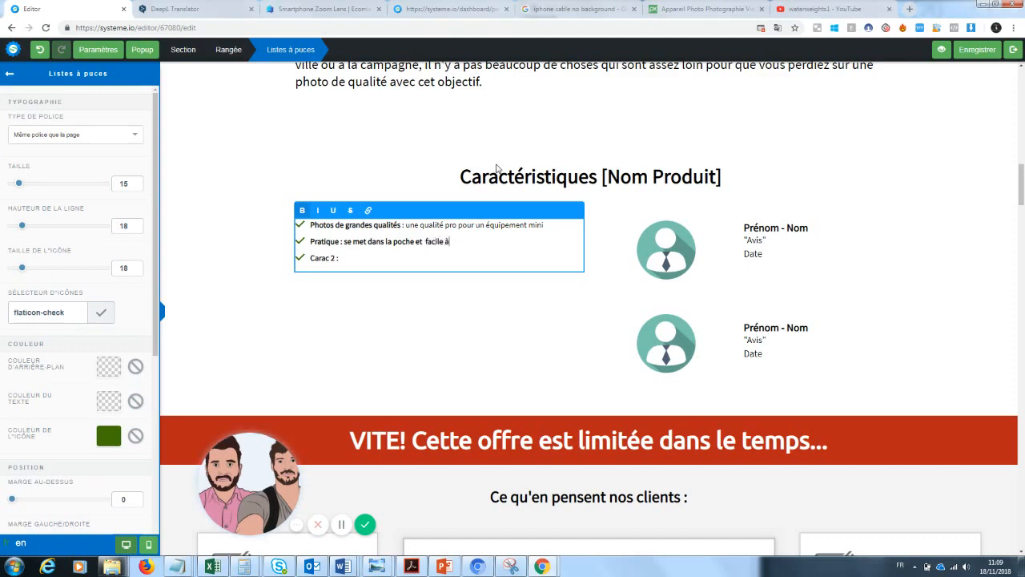
text( emporter)
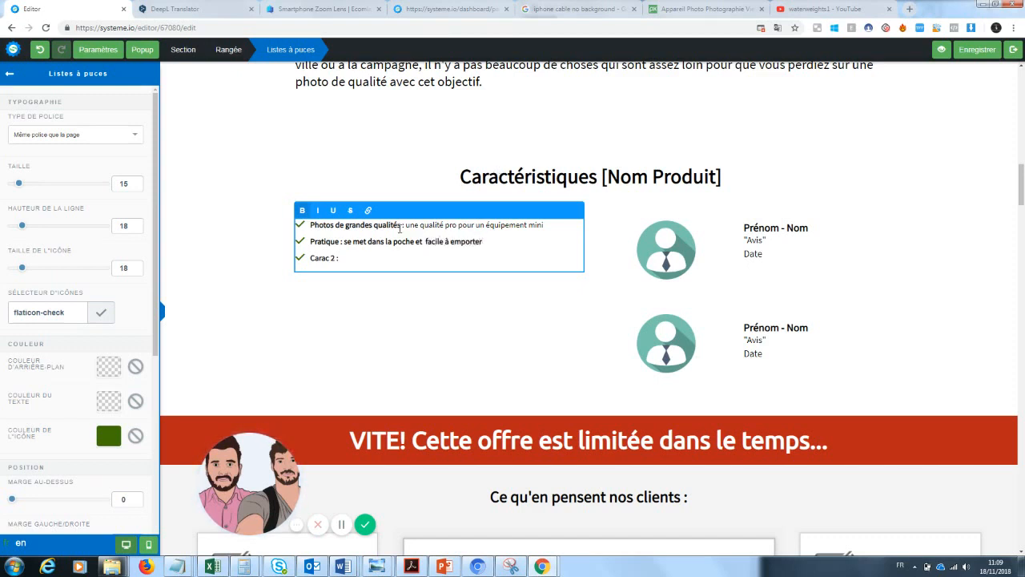
- Replace the "Carac 2" bullet with "Fiabilité : Une garantie certifiée de la qualité de nos produits"
drag(335, 256, 312, 257)
key(BackSpace)
text(Fiabilit)
key(BackSpace)
text(Fiabilité : Une durée de vie plus grande )
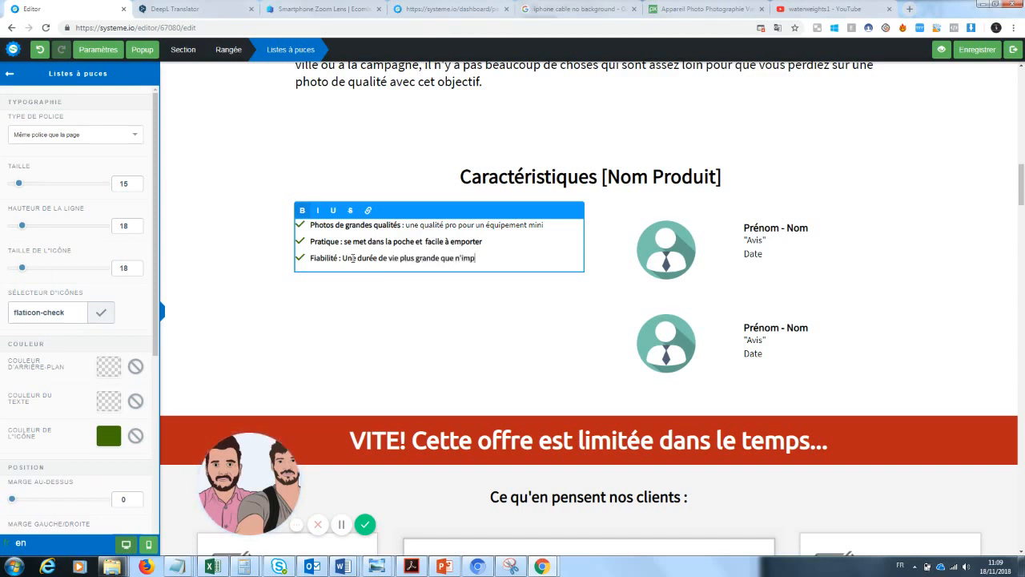
text(que n'importe quel autre produit pho)
drag(567, 258, 343, 258)
text(Une garantie)
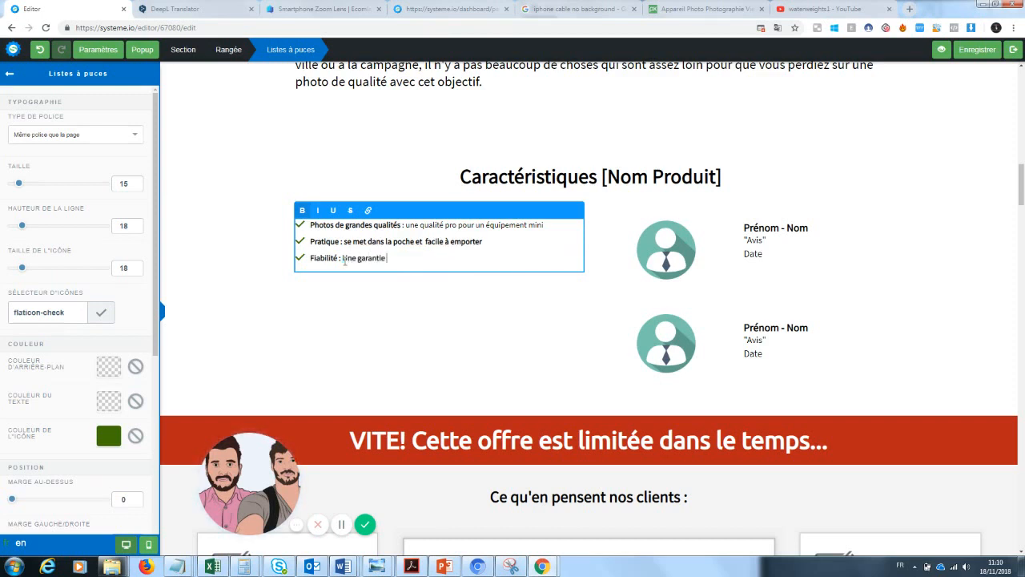
text( certifiée de la qualité de nos produits)
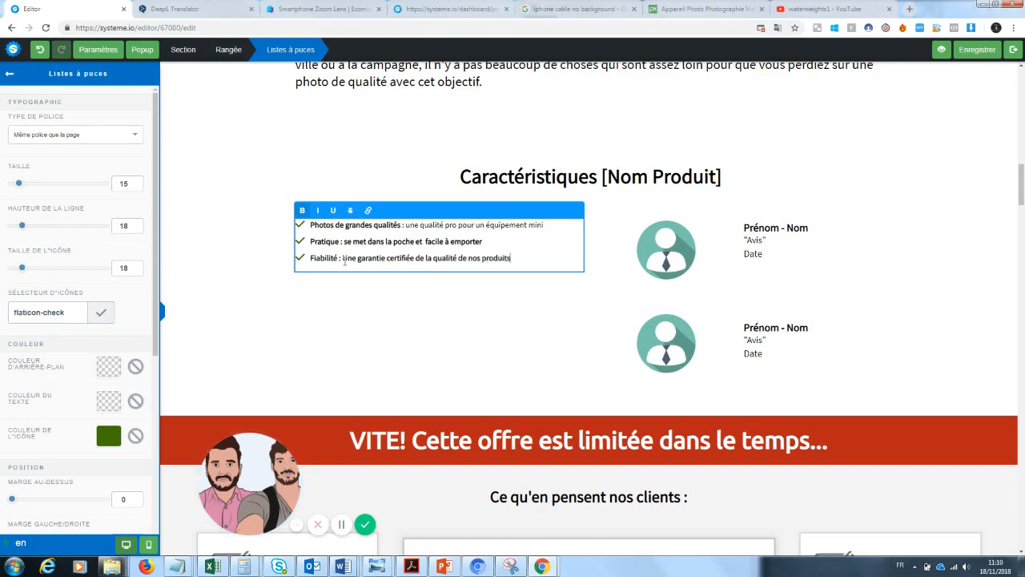
- Remove the bold formatting from the descriptions following "Fiabilité" and "Pratique", keeping their labels bold
drag(343, 258, 509, 269)
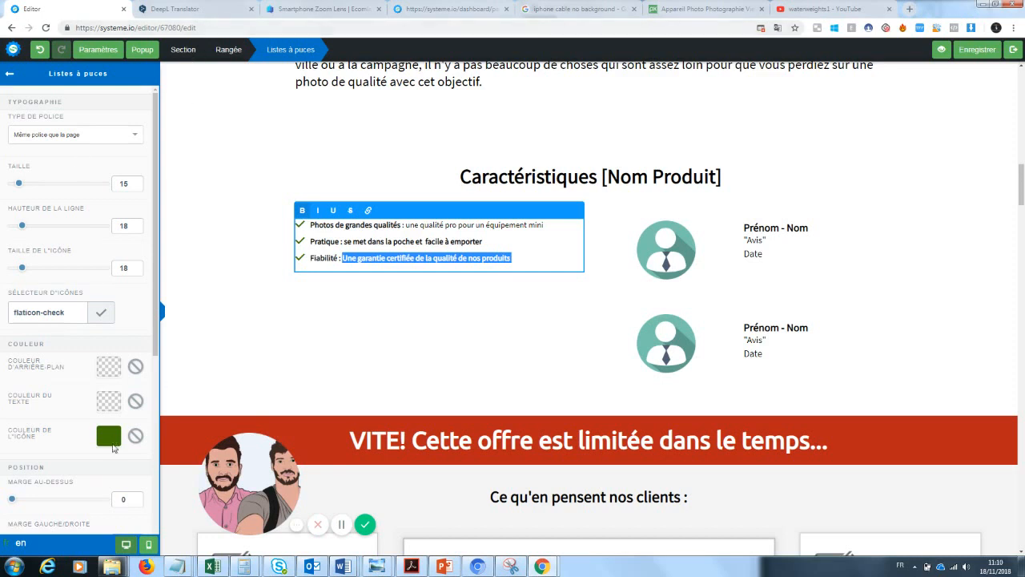
click(305, 213)
click(478, 241)
drag(478, 241, 344, 241)
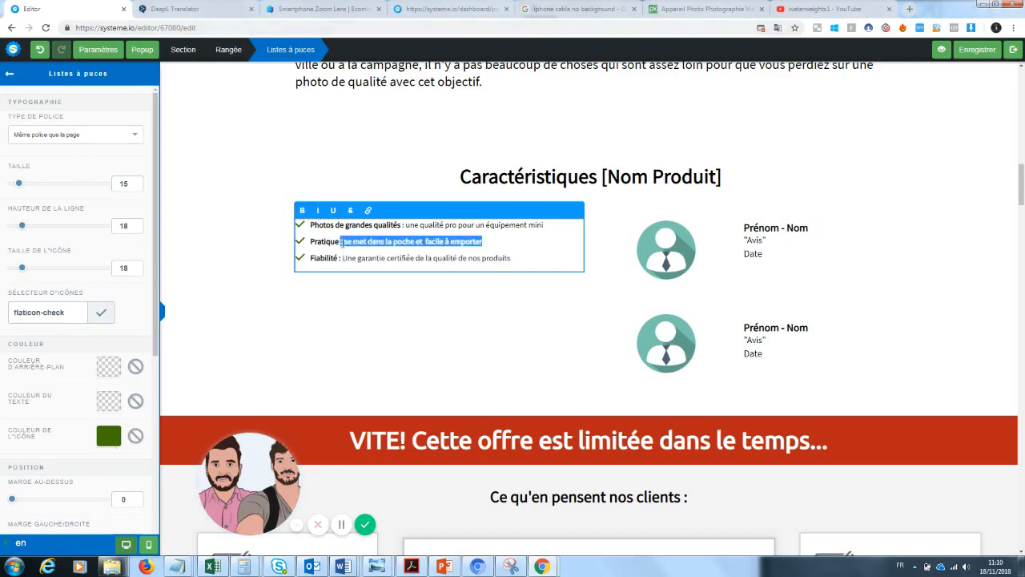
click(447, 322)
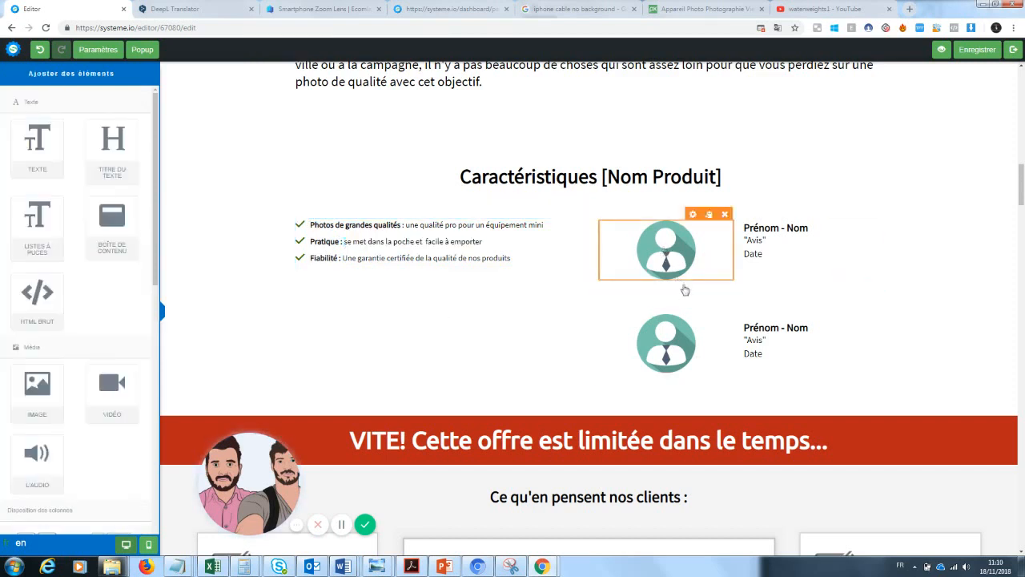
click(591, 180)
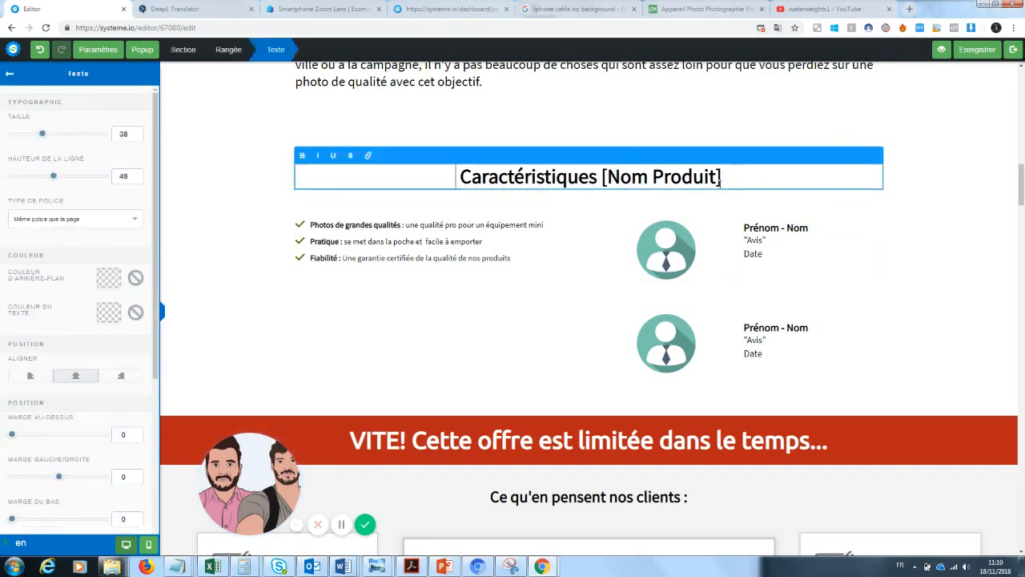
click(773, 303)
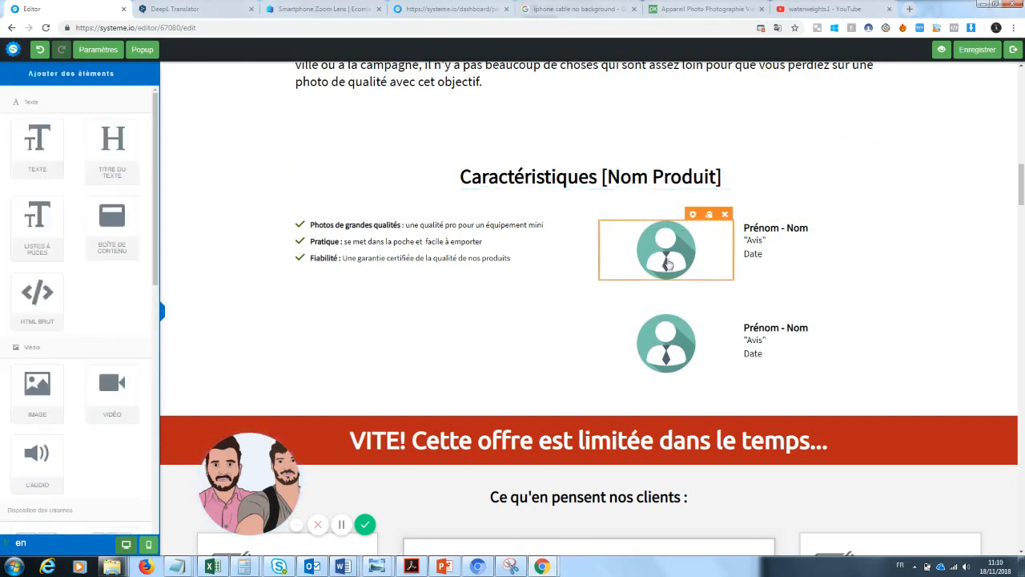
- Remove the placeholder avatar image from the first customer review and open the image chooser for its replacement
click(668, 261)
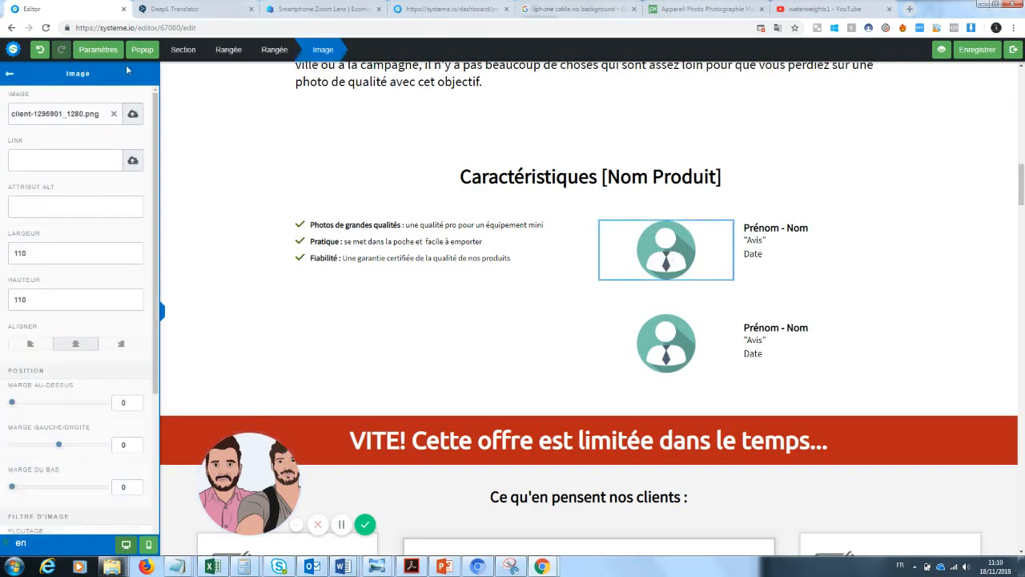
click(113, 113)
click(133, 113)
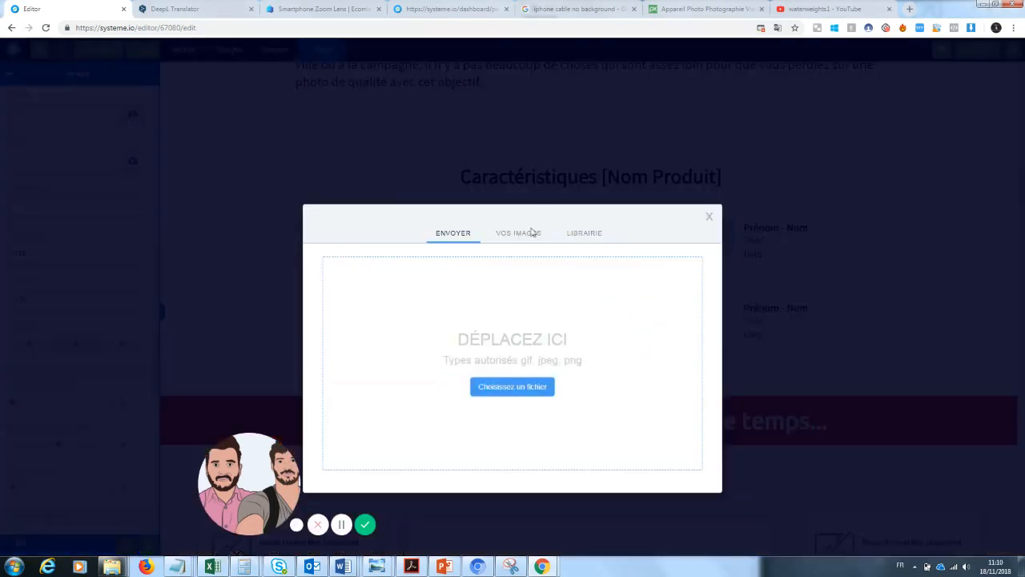
- Insert the already uploaded photo UTB8BriEFmnEXKJk43Ubq6zLppXaV.jpg as the first testimonial's image
click(518, 210)
click(354, 330)
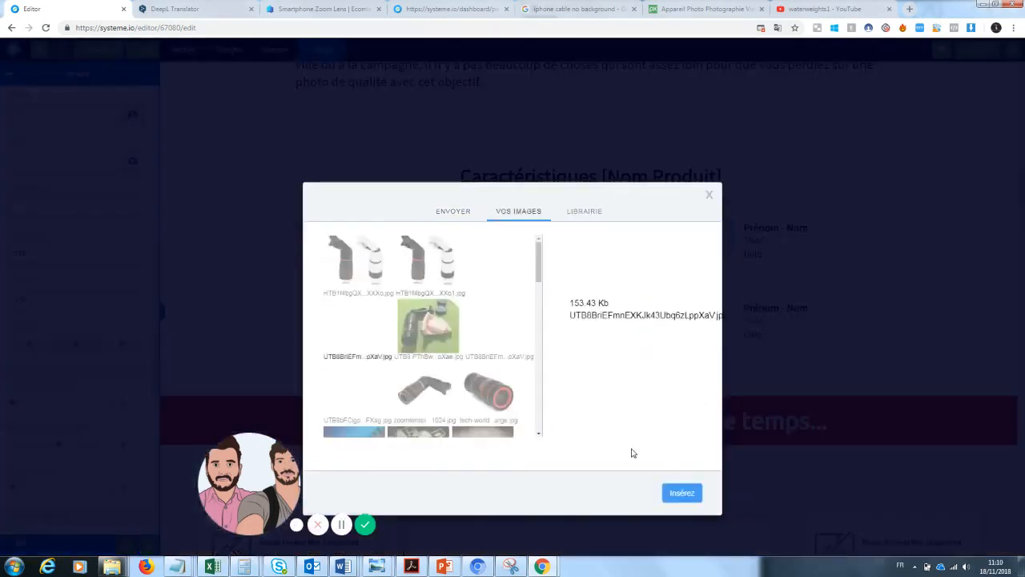
click(692, 492)
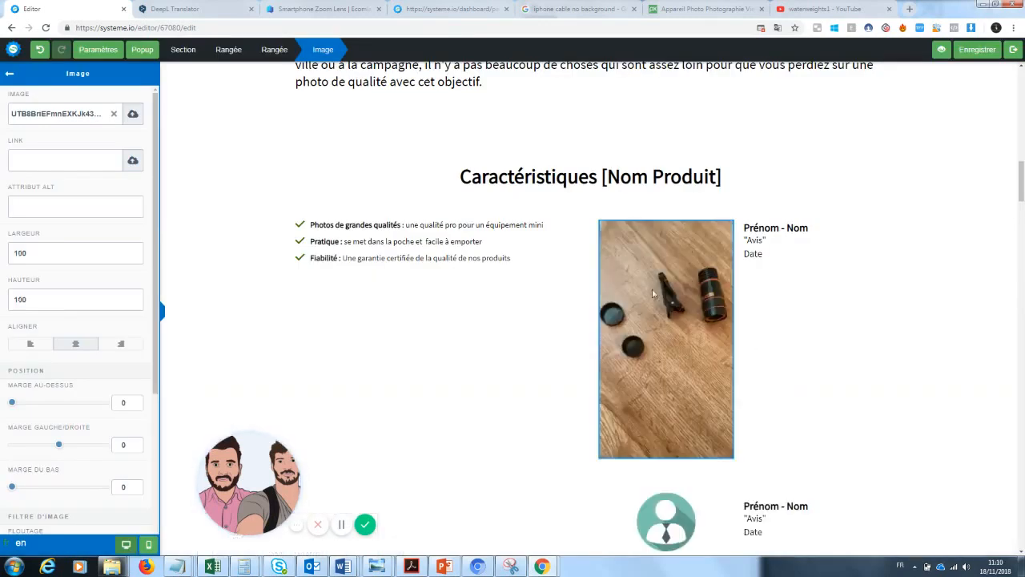
- Resize the first testimonial's photo to a width of 200 and a height of 300
click(686, 325)
drag(75, 260, 2, 271)
text(200)
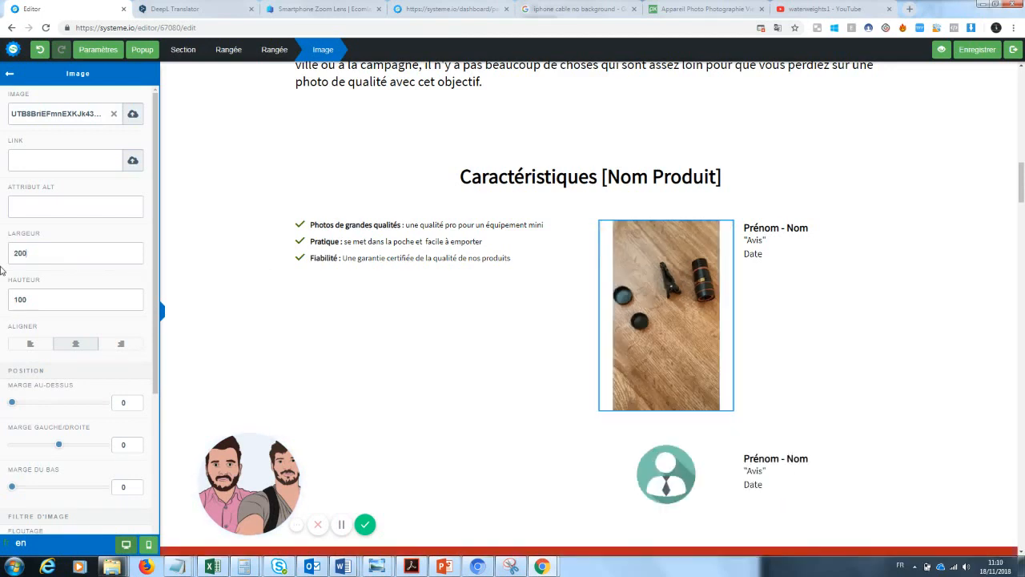
drag(28, 300, 2, 302)
text(200)
drag(30, 299, 2, 304)
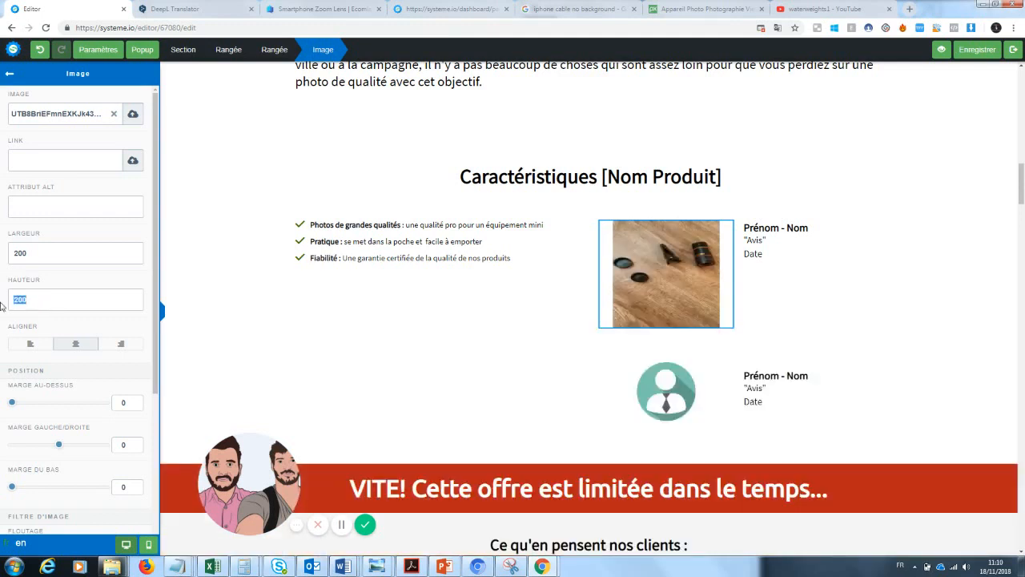
text(300)
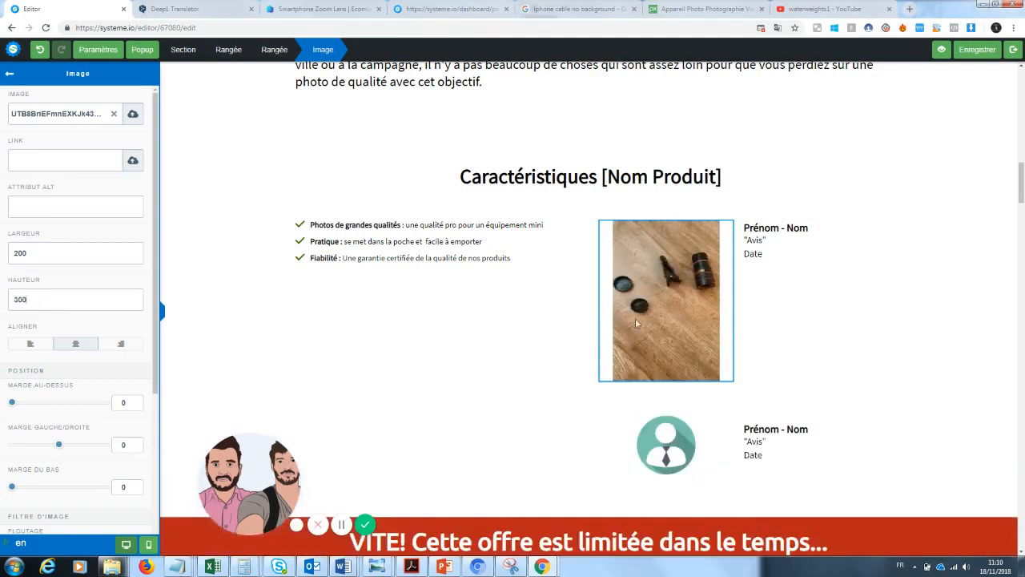
click(883, 311)
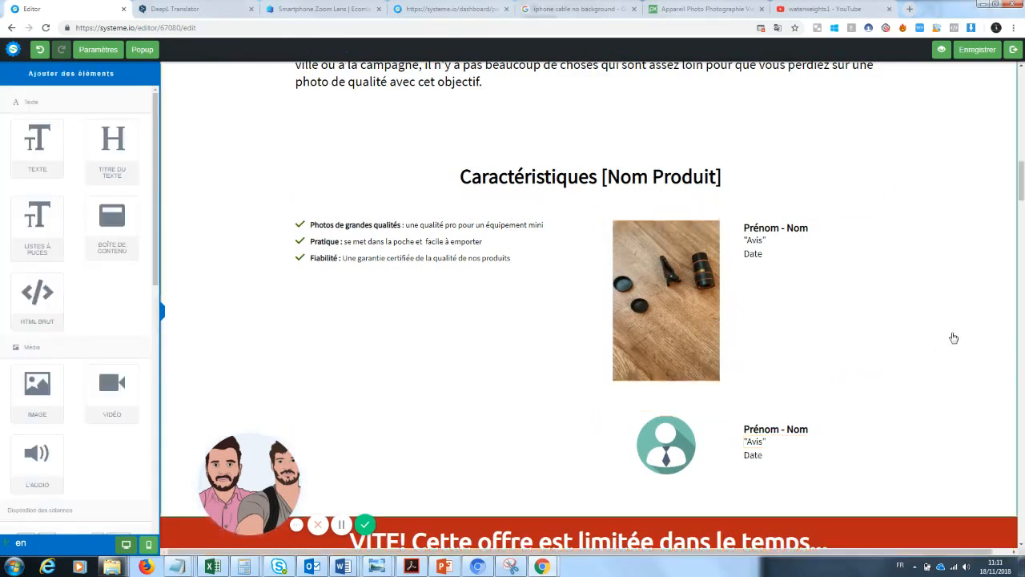
- Try to add a 1/3–2/3 column row in the area below the feature list
click(407, 314)
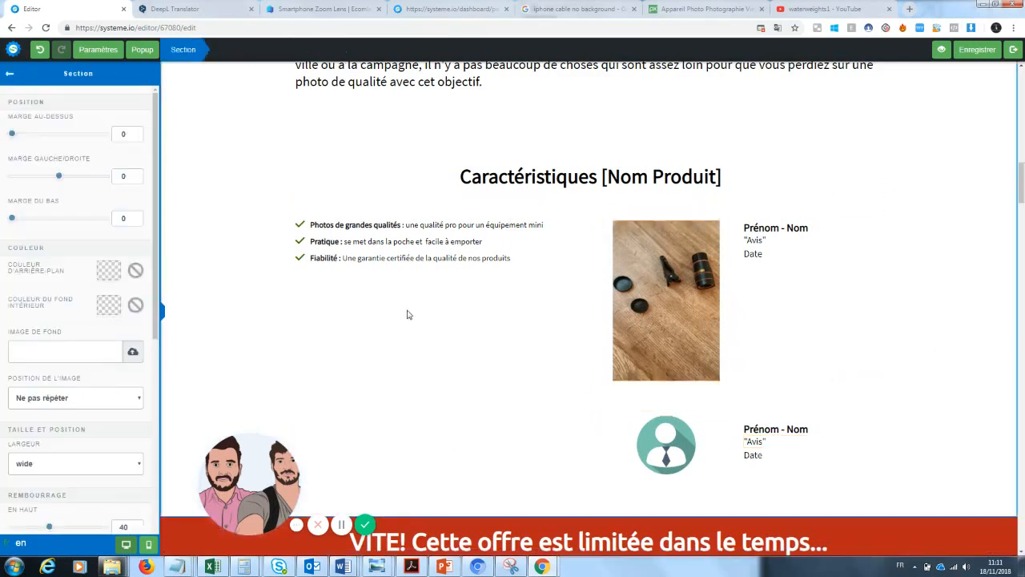
click(10, 76)
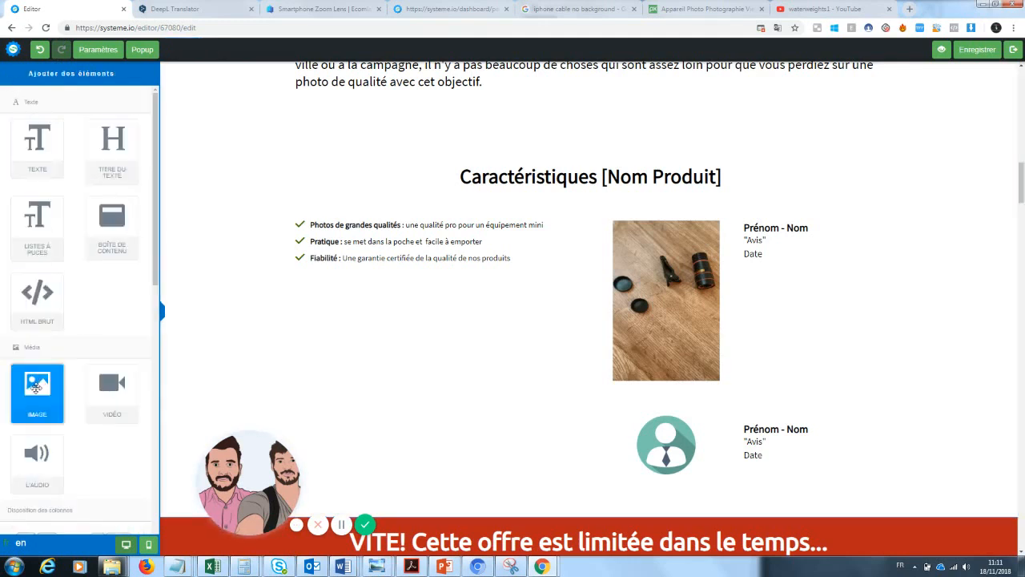
drag(37, 389, 48, 353)
scroll(150, 337, down, 3)
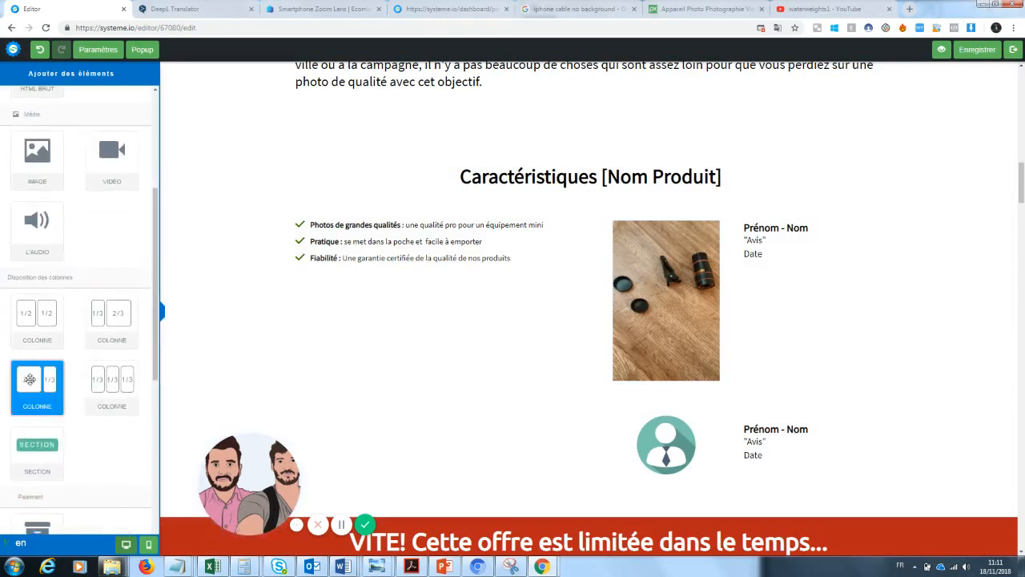
drag(90, 320, 410, 374)
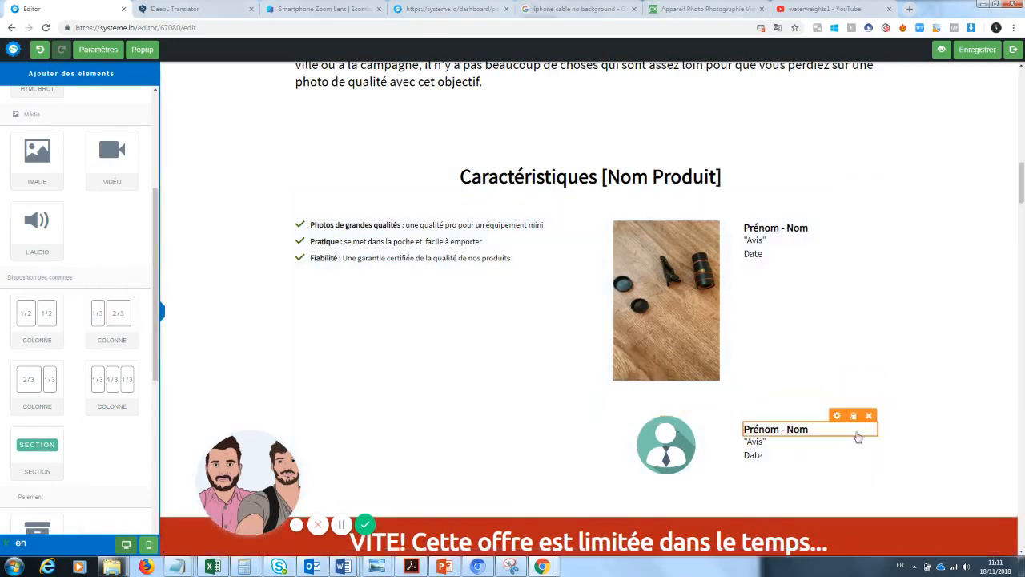
- Delete the second testimonial row with the avatar placeholder and confirm the removal
click(875, 385)
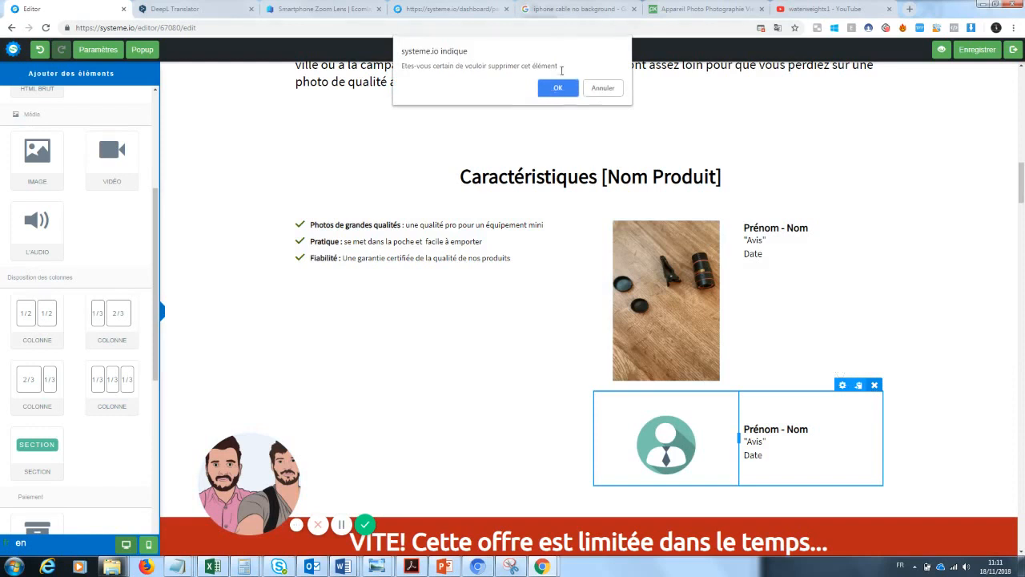
click(566, 88)
- Add a 1/3–2/3 column row beneath the features and testimonial, and place an image element in its narrow column
drag(1023, 178, 1023, 187)
drag(113, 327, 486, 283)
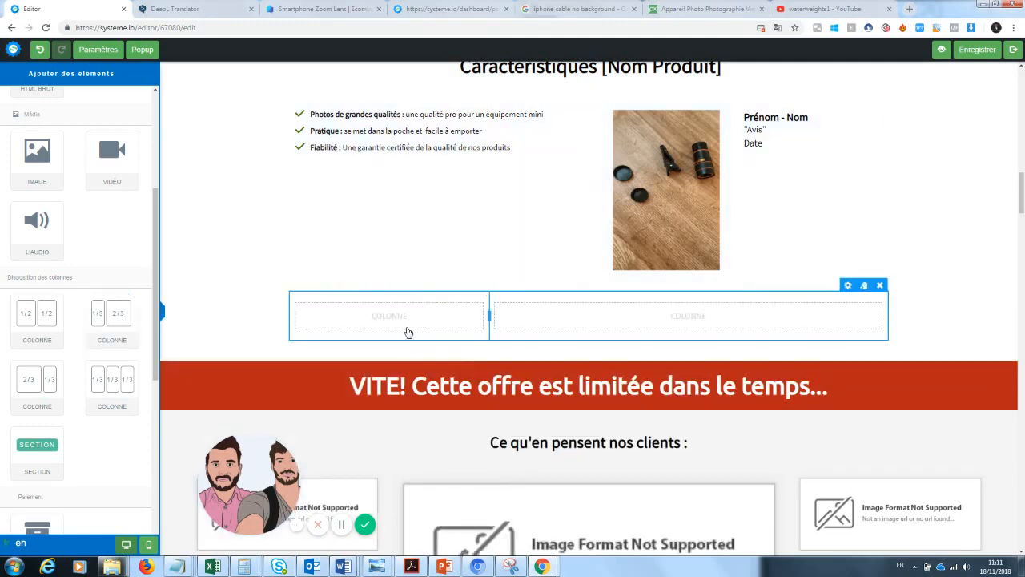
drag(36, 156, 383, 306)
click(427, 345)
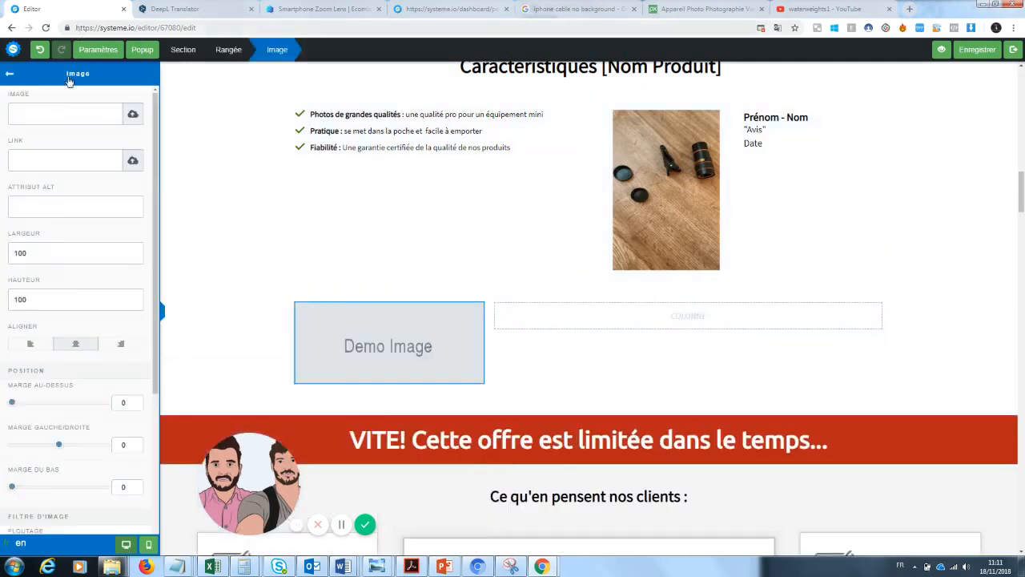
- Try the uploaded photo of the lens parts on a wooden floor in the new image element, and clear it again
click(130, 116)
click(523, 234)
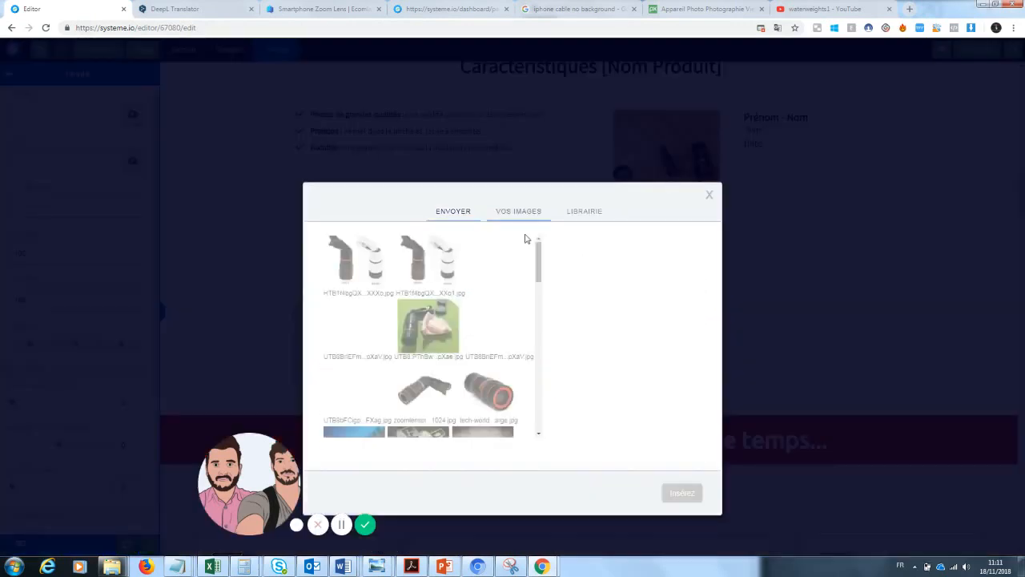
click(531, 344)
click(677, 493)
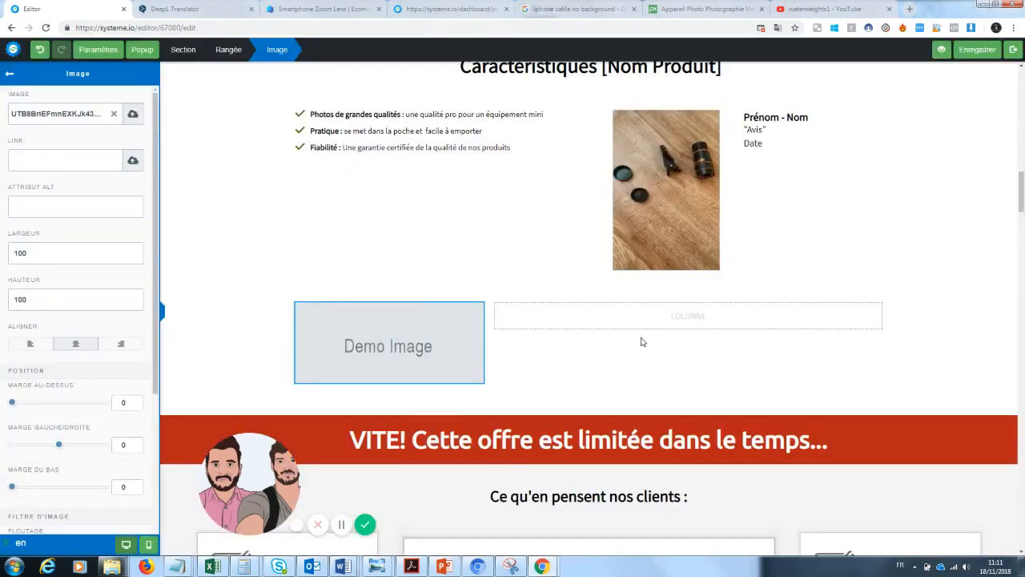
click(430, 378)
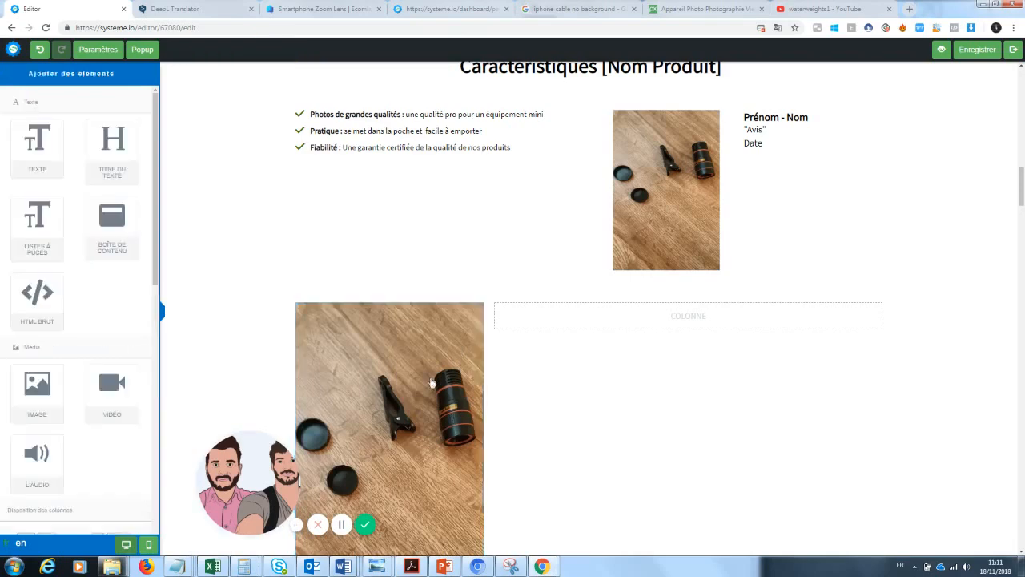
click(407, 371)
click(114, 114)
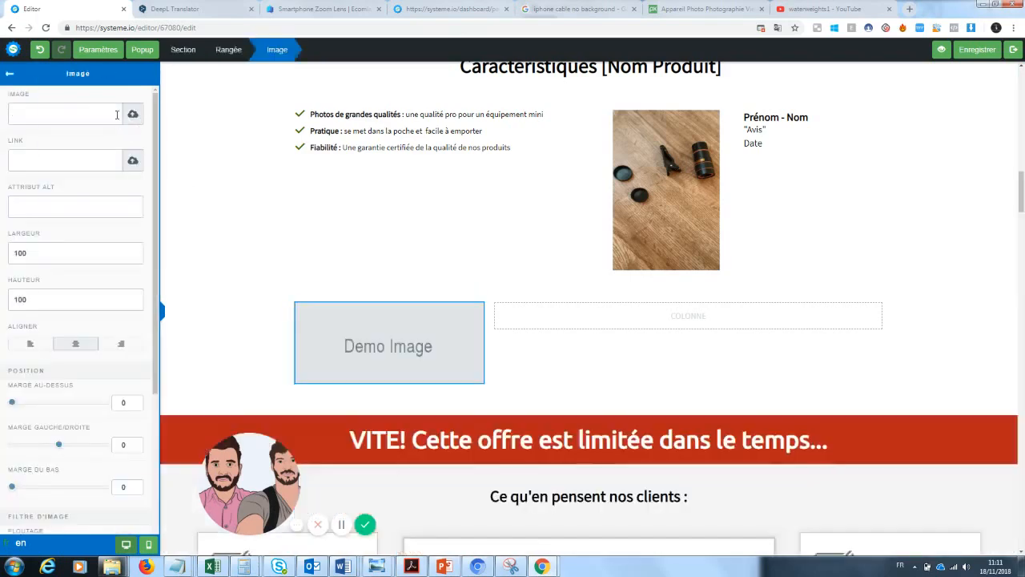
- Insert the uploaded green-background lens photo UTB8.PThBwQydeJk43PUq6AyQpXae.jpg into the new image element
click(133, 113)
click(538, 388)
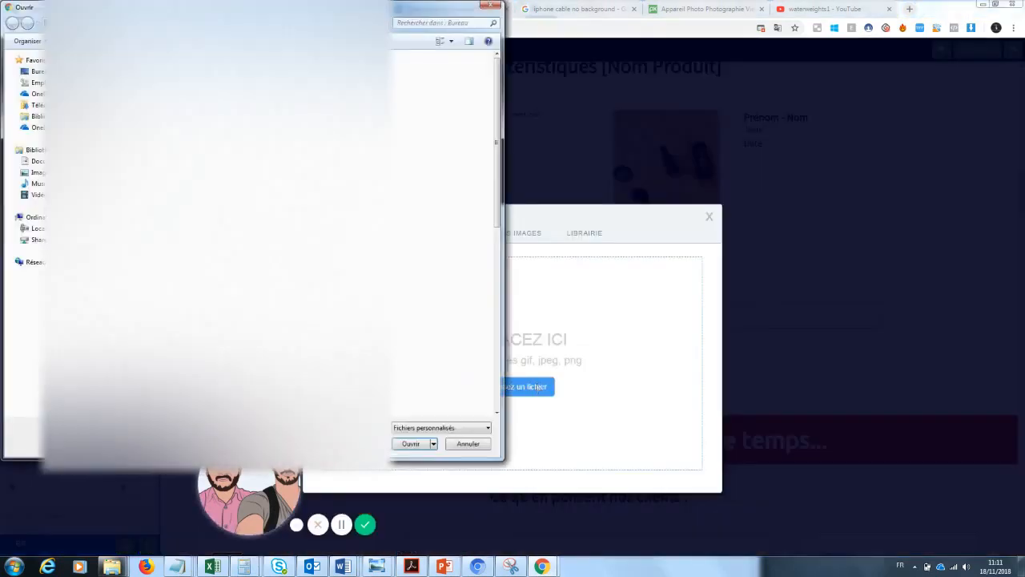
click(491, 9)
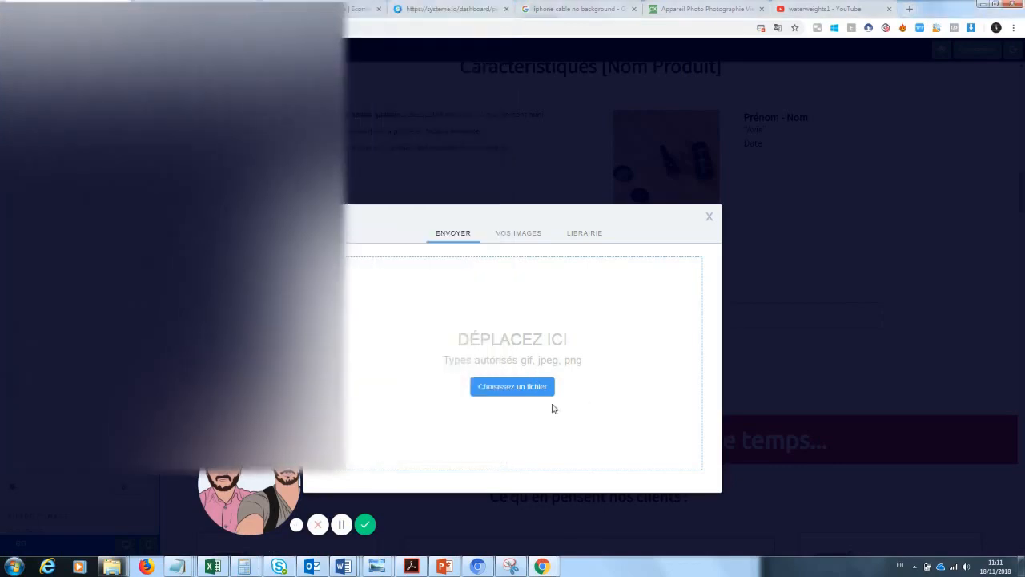
click(519, 232)
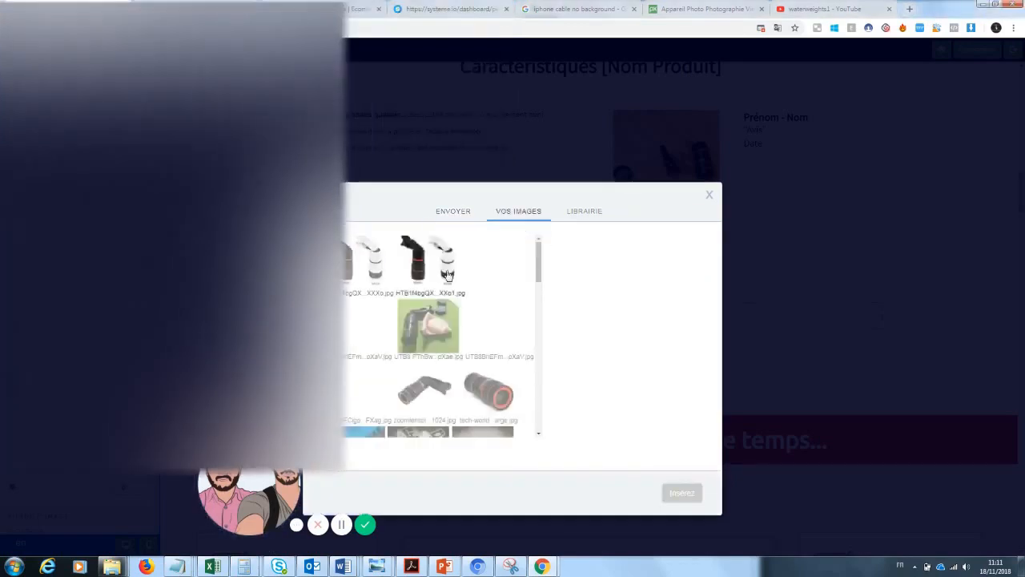
click(451, 327)
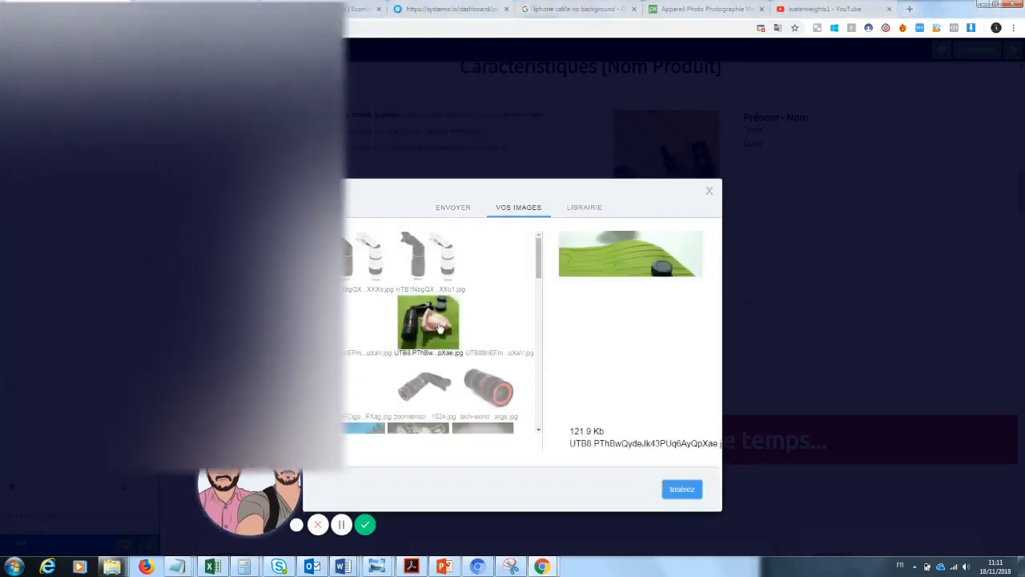
click(677, 488)
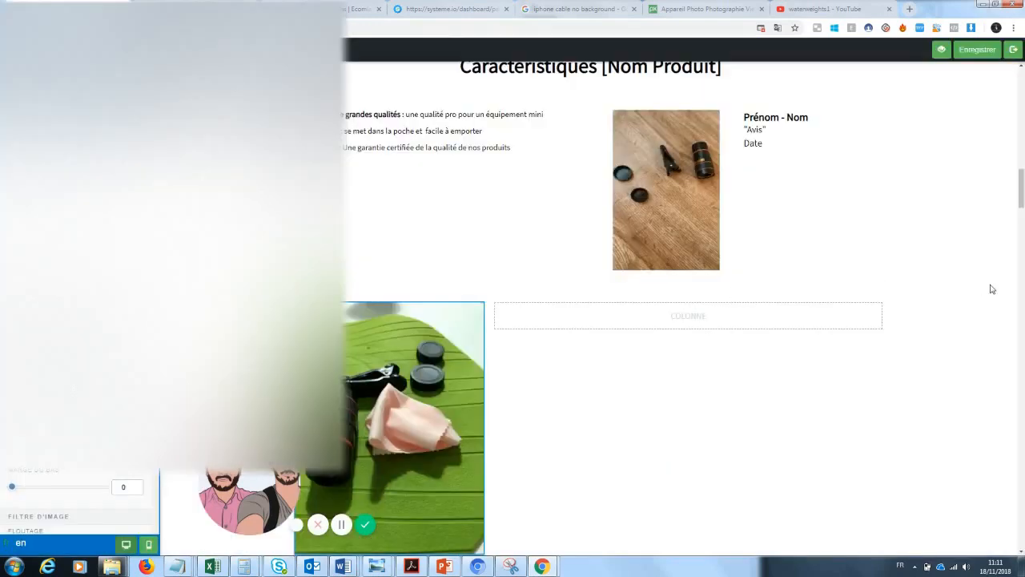
- Add a text element to the empty wide column beside the green-background lens photo
click(647, 321)
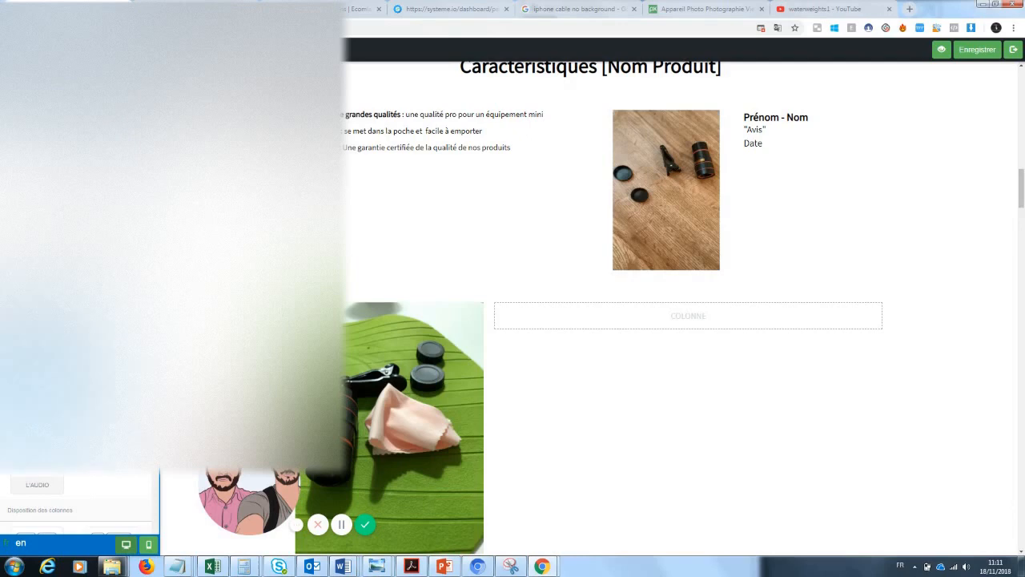
drag(112, 153, 659, 320)
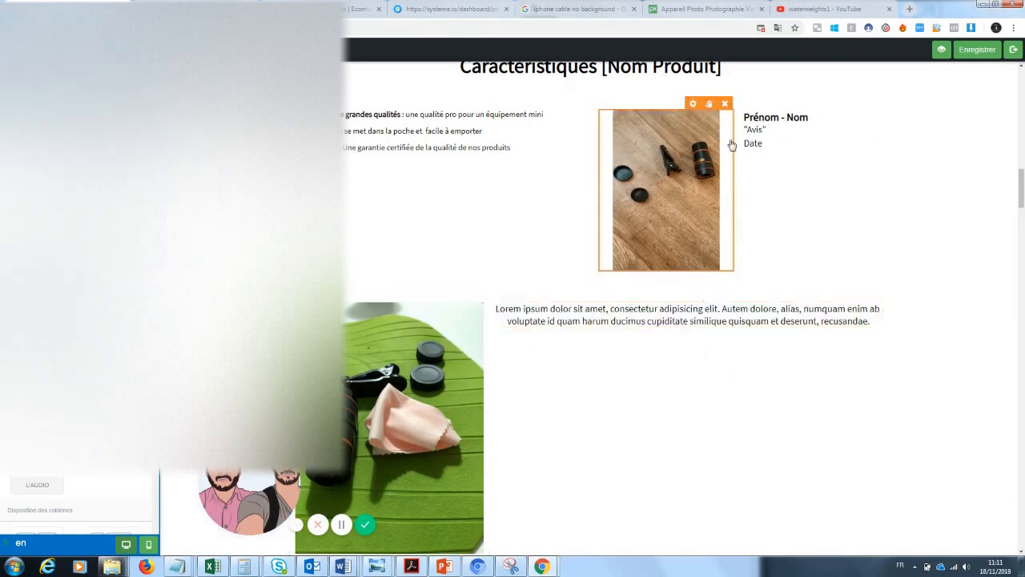
- Replace the "Prénom - Nom" placeholder in the first testimonial with the customer's full name
click(777, 130)
click(820, 208)
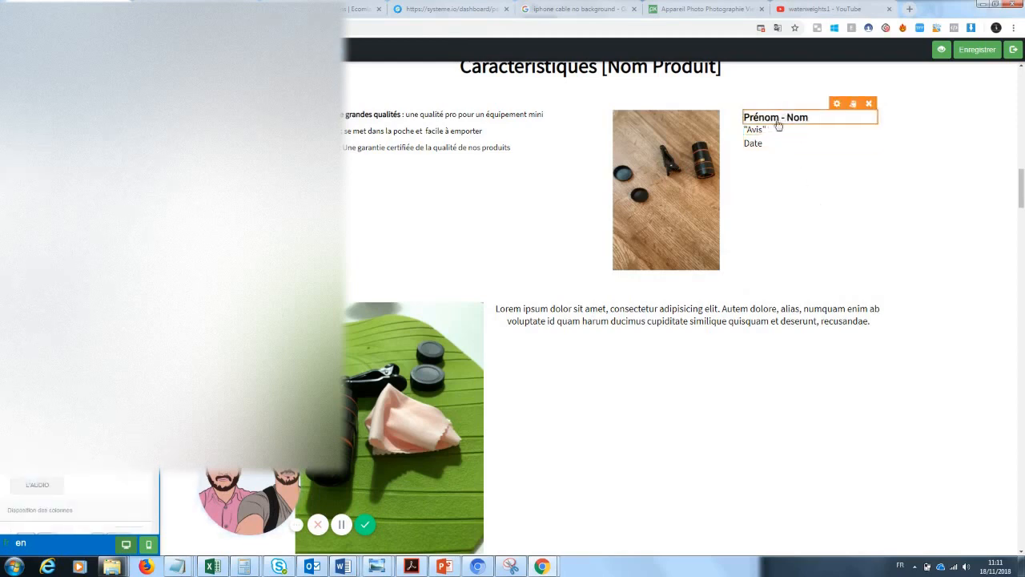
click(801, 118)
drag(811, 118, 672, 134)
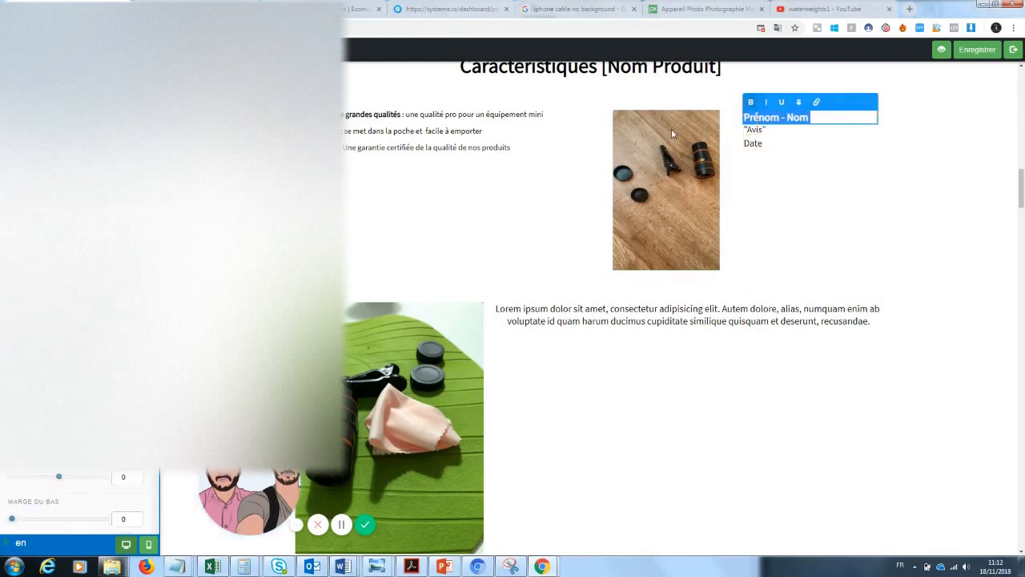
text(Je)
key(BackSpace)
text(a)
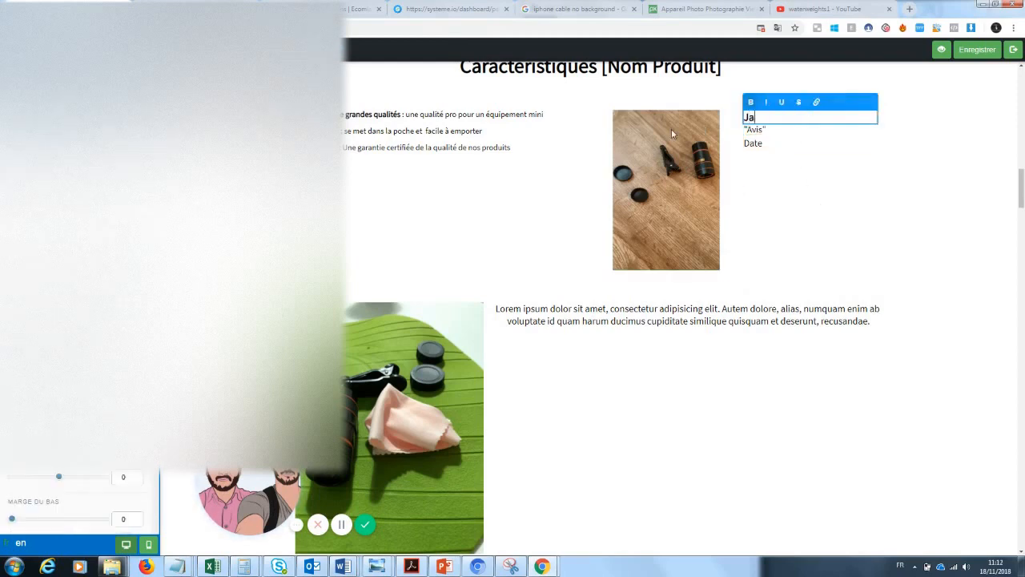
text(cques Durand)
- Replace the "Avis" placeholder with the review text "Produit arrivé sans emcombre, je suis très satisfait."
click(754, 130)
drag(767, 129, 745, 130)
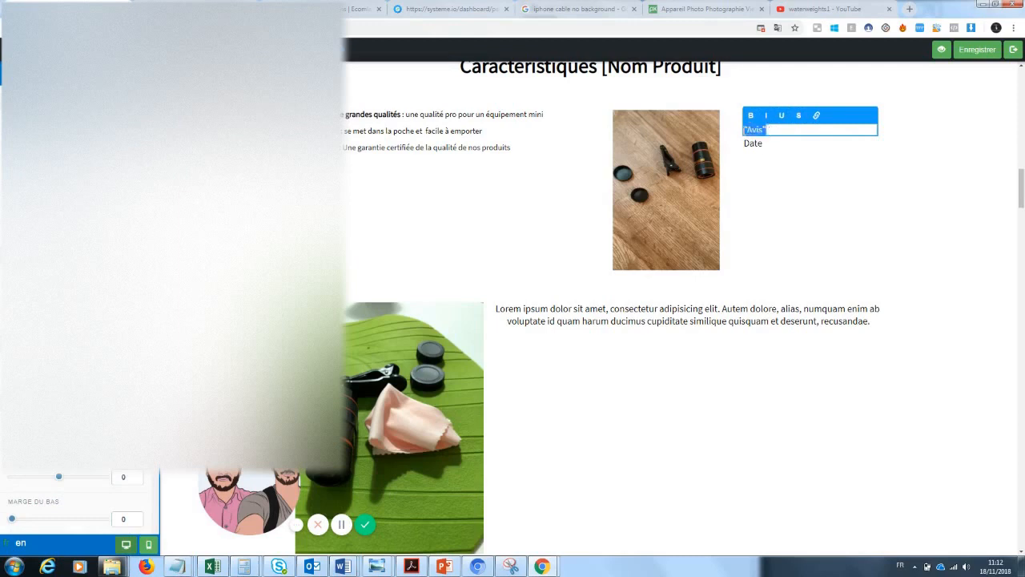
text(Produit arrivé sans emcombre,)
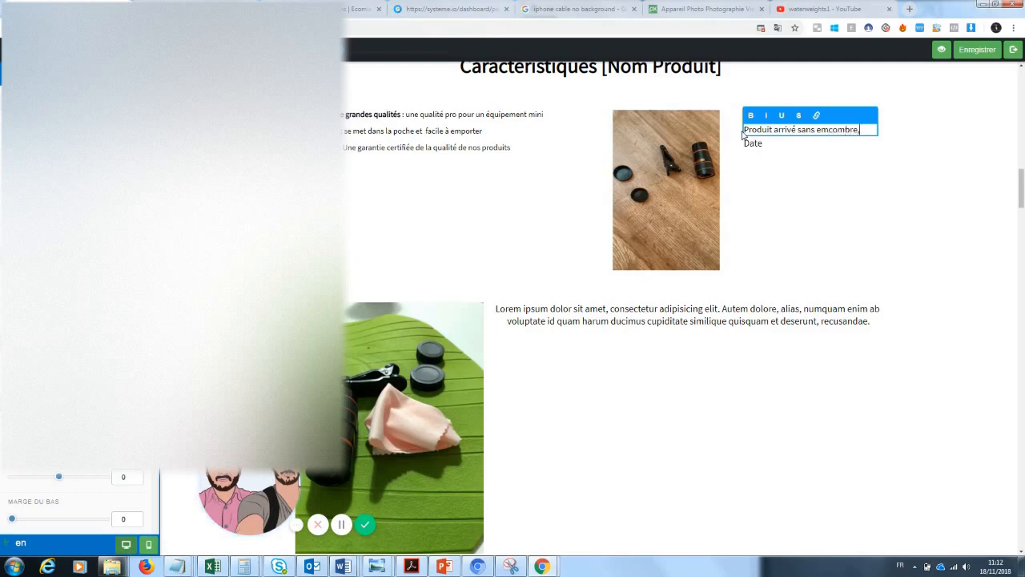
text(je suis très satisfait.)
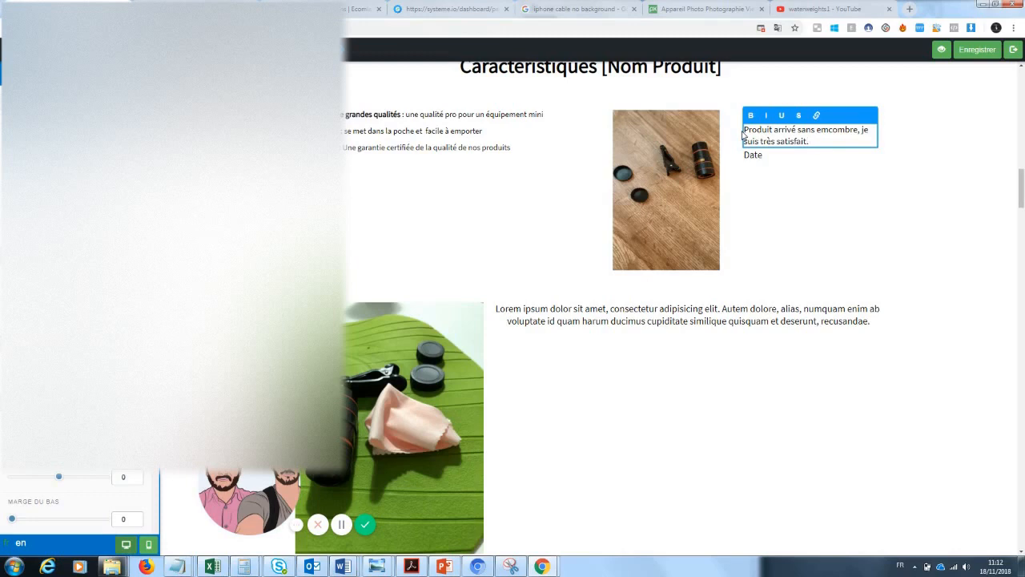
click(773, 175)
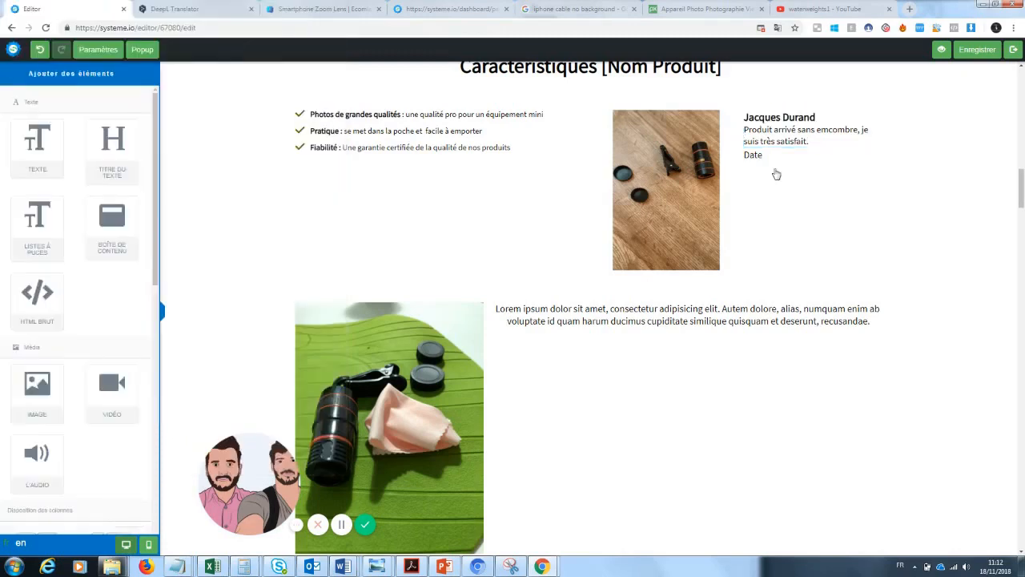
- Set the review text's bottom margin to 35 and its top margin to 18
click(800, 140)
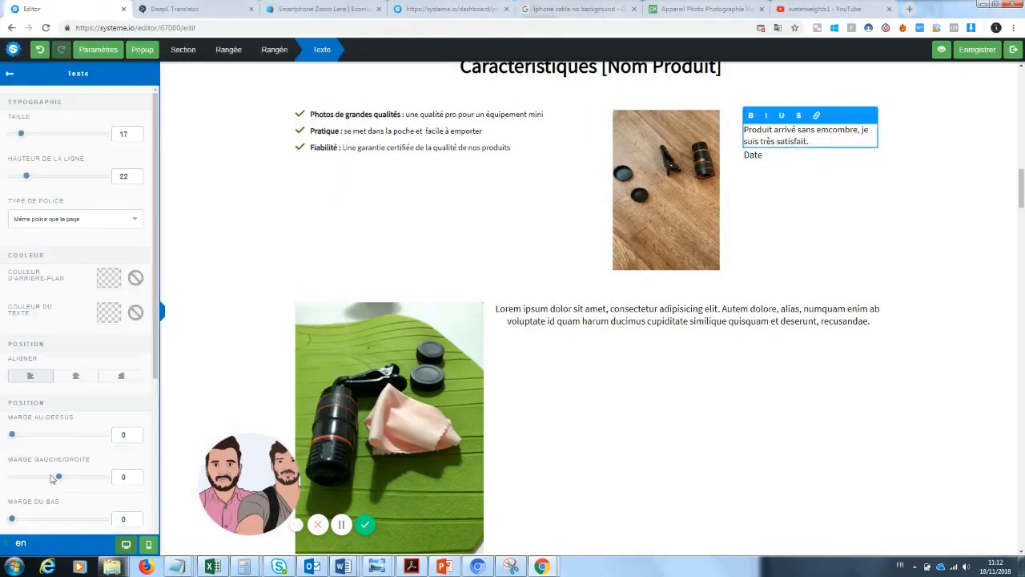
drag(23, 522, 39, 519)
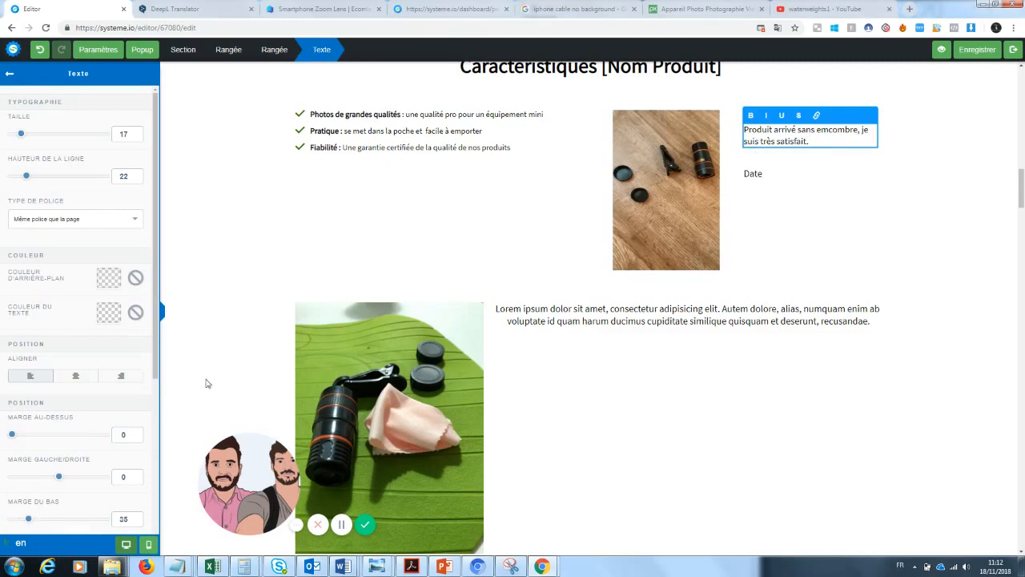
scroll(67, 414, down, 1)
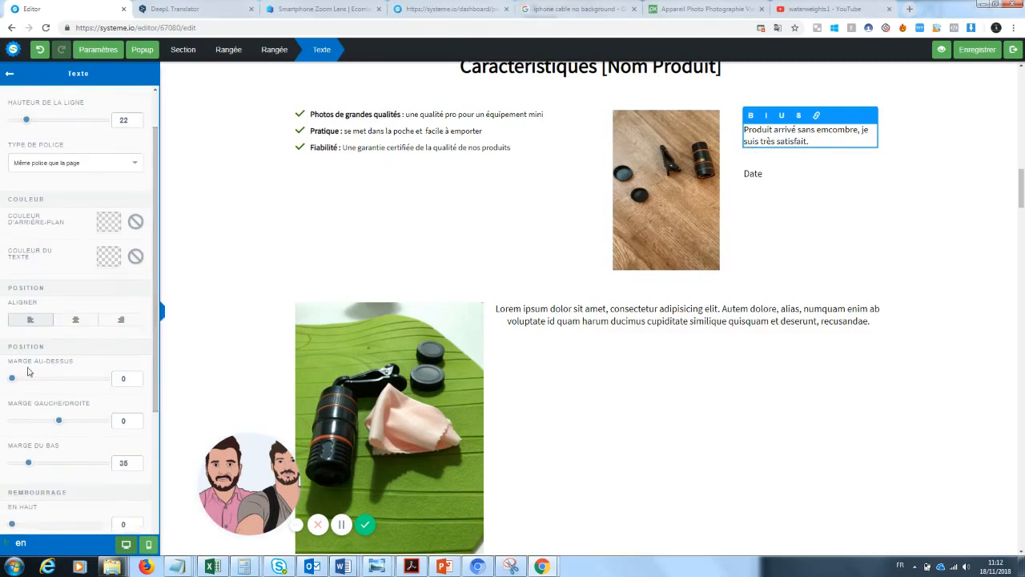
drag(12, 382, 20, 380)
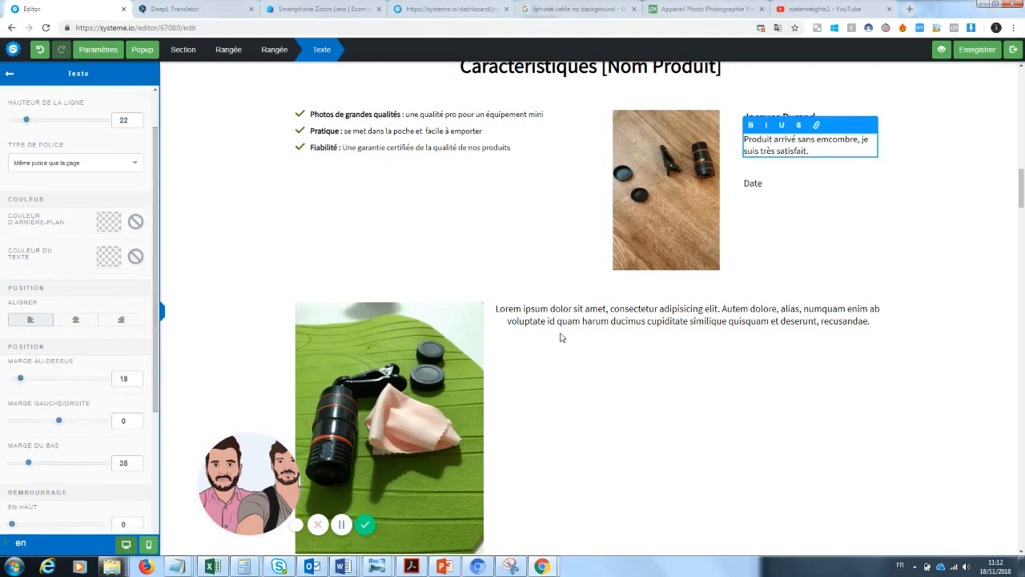
- Replace the "Date" placeholder in the first testimonial with "12 juin 2018"
click(874, 206)
click(769, 184)
drag(769, 184, 734, 191)
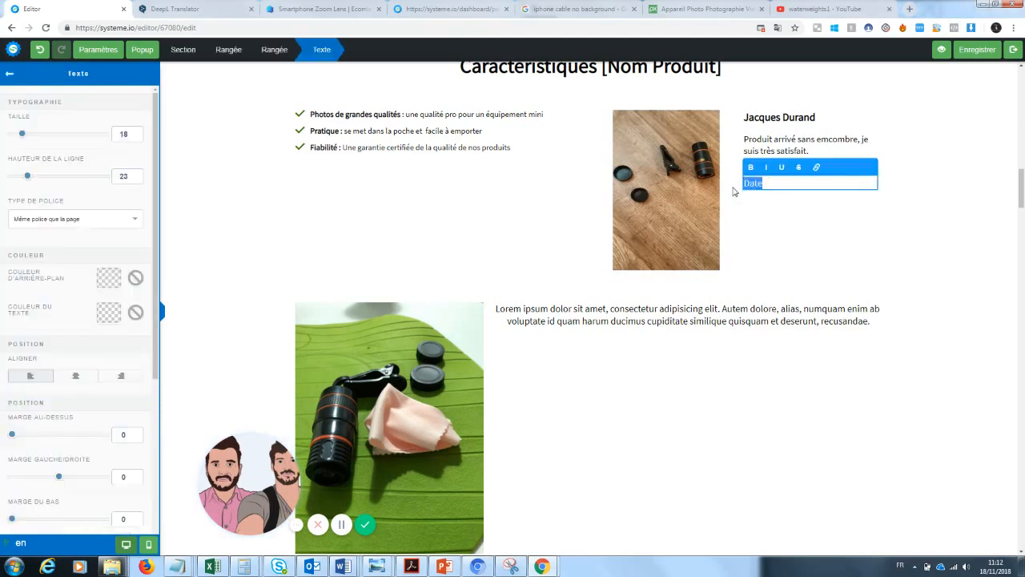
key(BackSpace)
click(1011, 205)
click(781, 186)
text(12 juin 2018)
click(797, 216)
- Replace the "Caractéristiques [Nom Produit]" heading with "Pourquoi notre zoom Photo va changer votre manière de prendre des photos ?"
scroll(977, 217, up, 5)
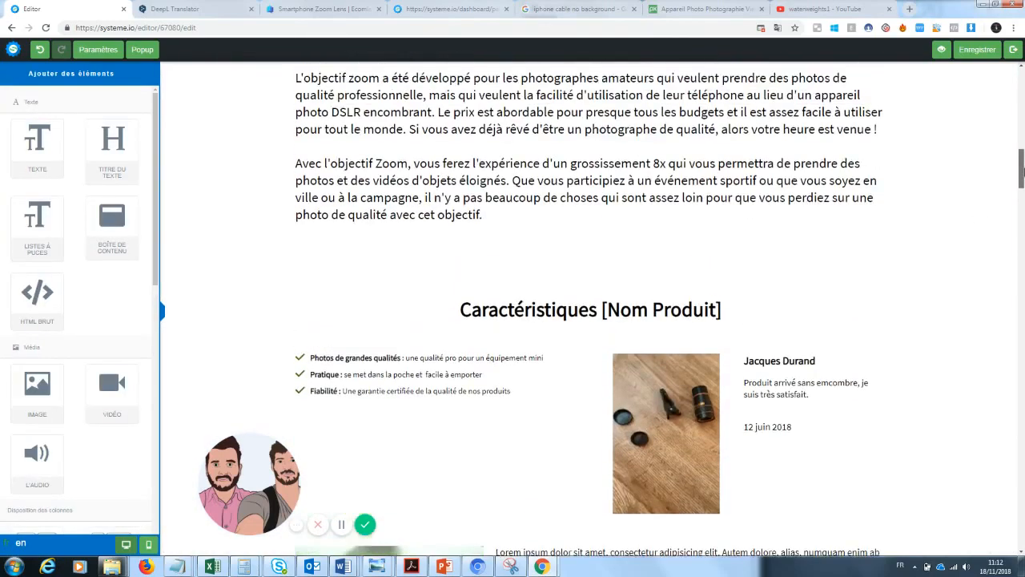
drag(1023, 166, 1023, 177)
click(586, 278)
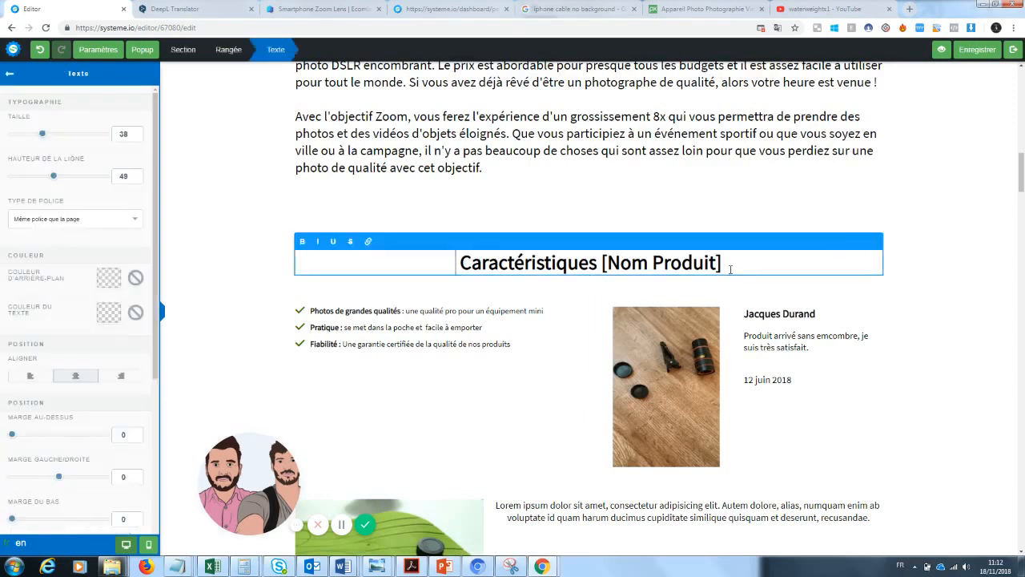
drag(730, 268, 446, 256)
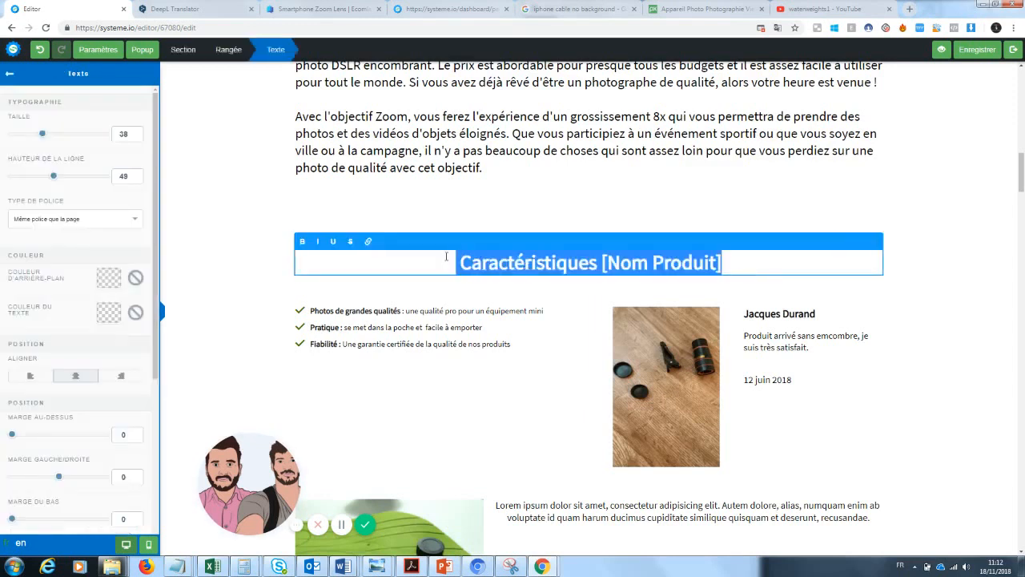
text(Pourquoi le)
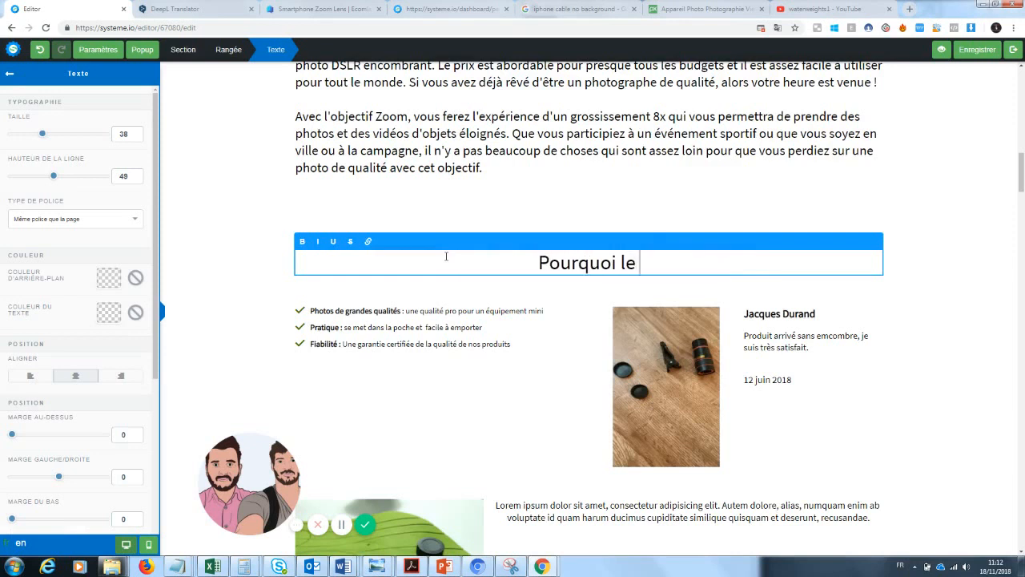
key(BackSpace)
key(BackSpace)
key(BackSpace)
text(le zoom)
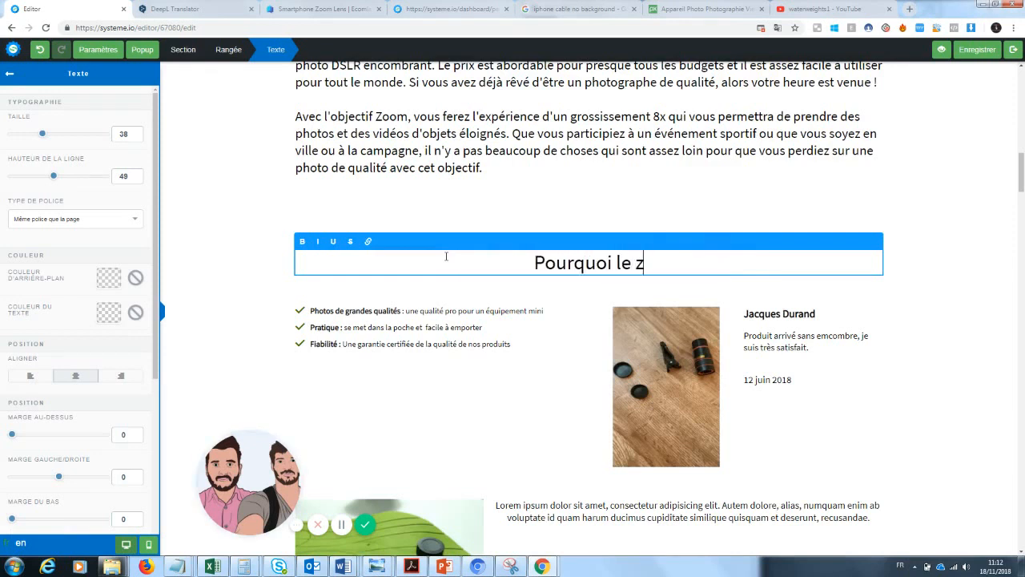
key(BackSpace)
key(BackSpace)
key(BackSpace)
key(BackSpace)
key(BackSpace)
key(BackSpace)
key(BackSpace)
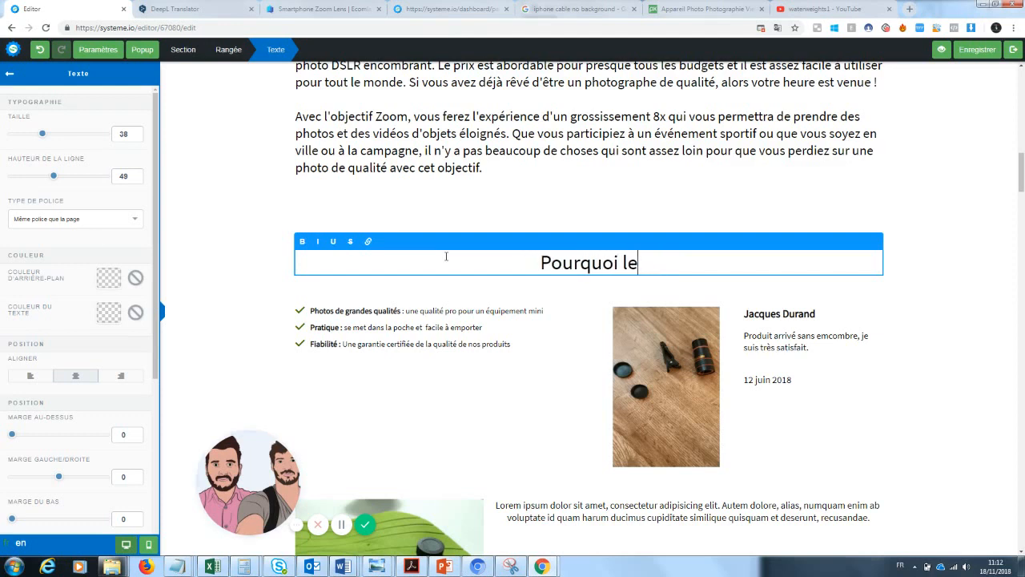
text(notre zo)
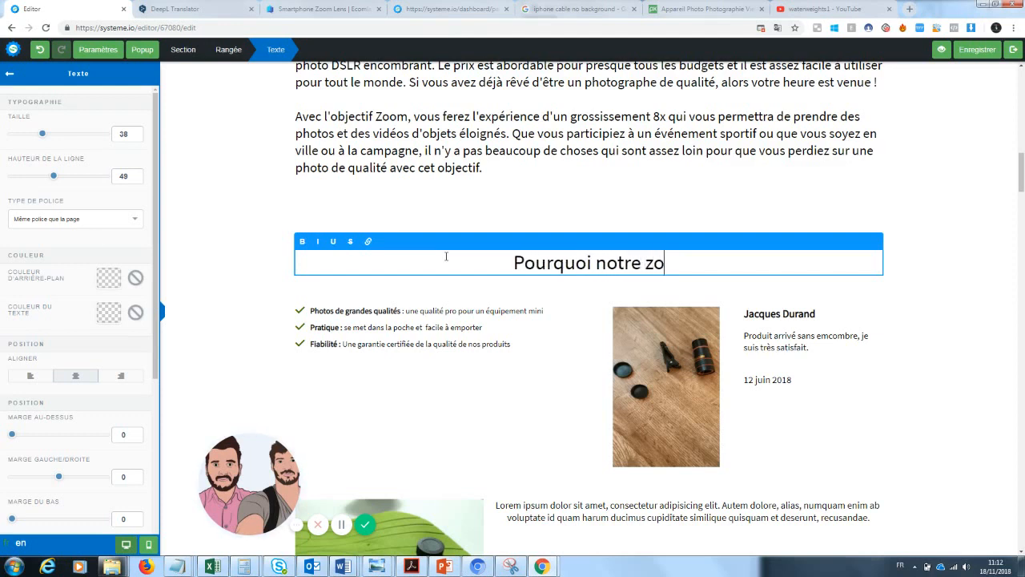
text(om Photo va)
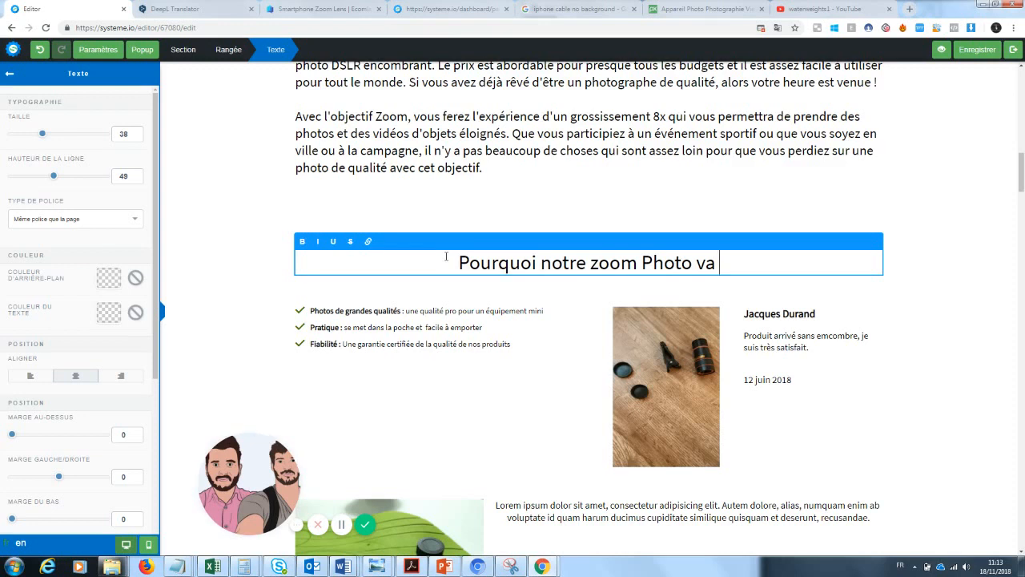
text( c)
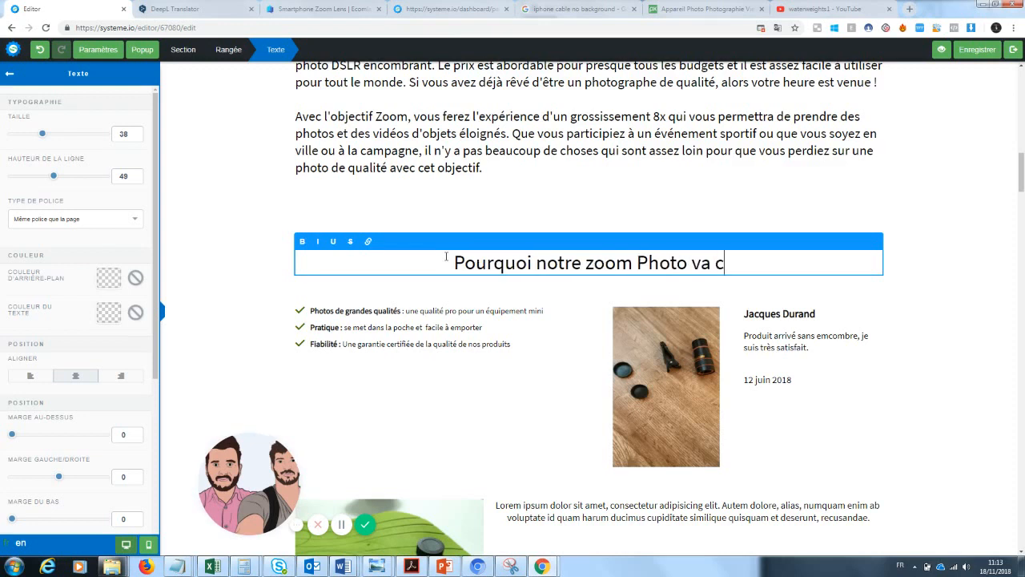
text(hanger votr)
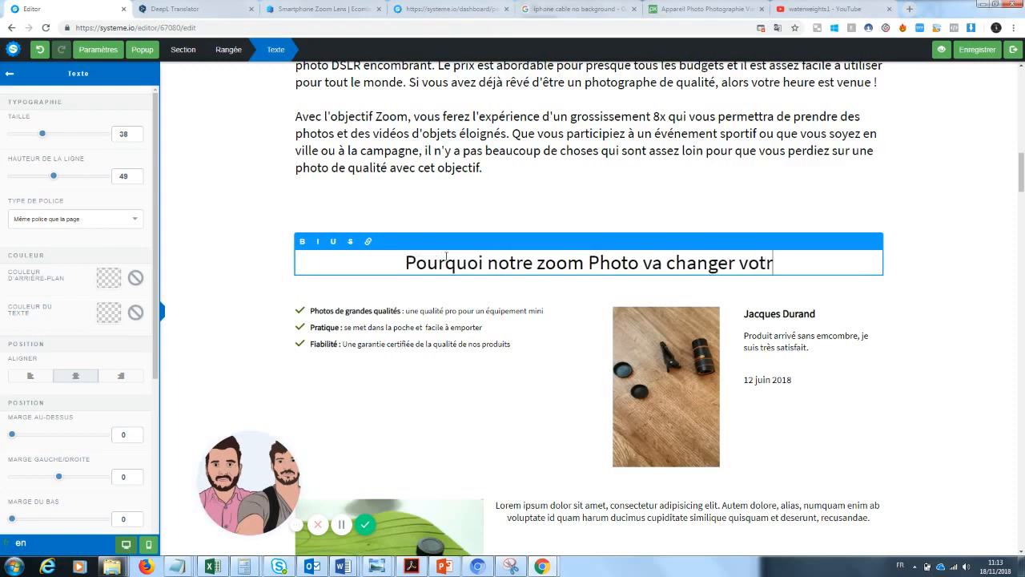
text(e manière de pr)
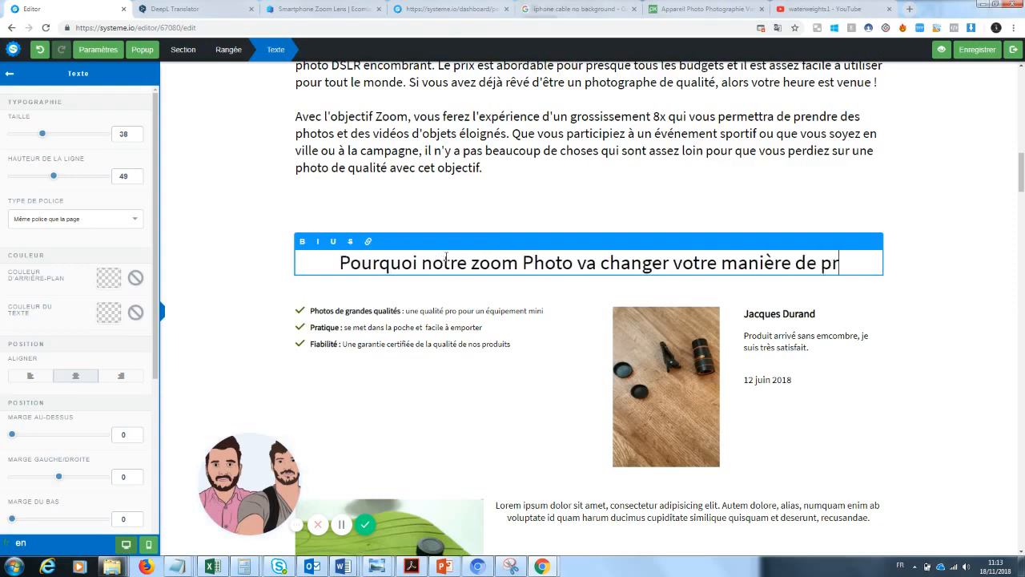
text(endre de sphotos )
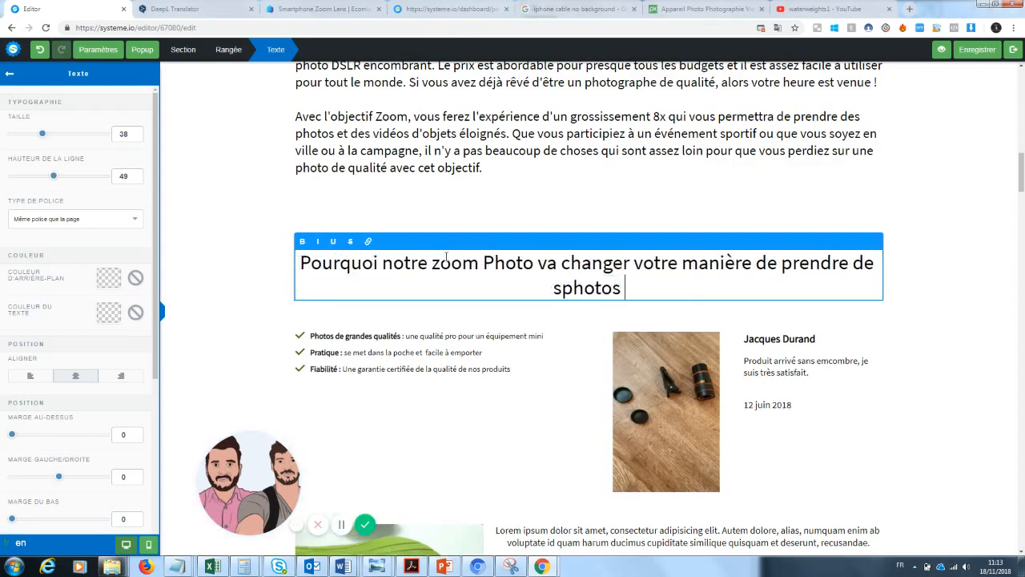
text(?)
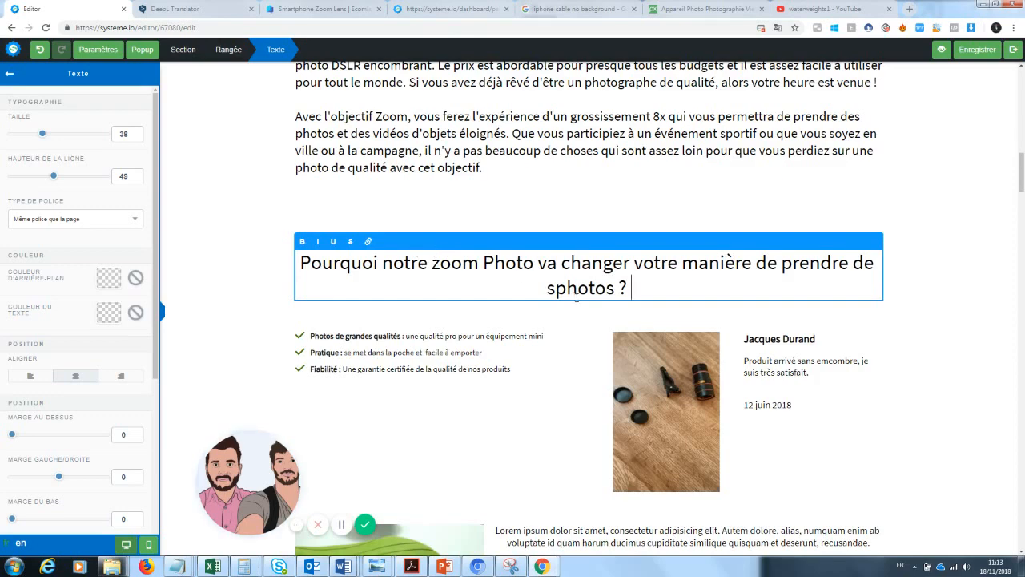
key(BackSpace)
key(BackSpace)
text(s)
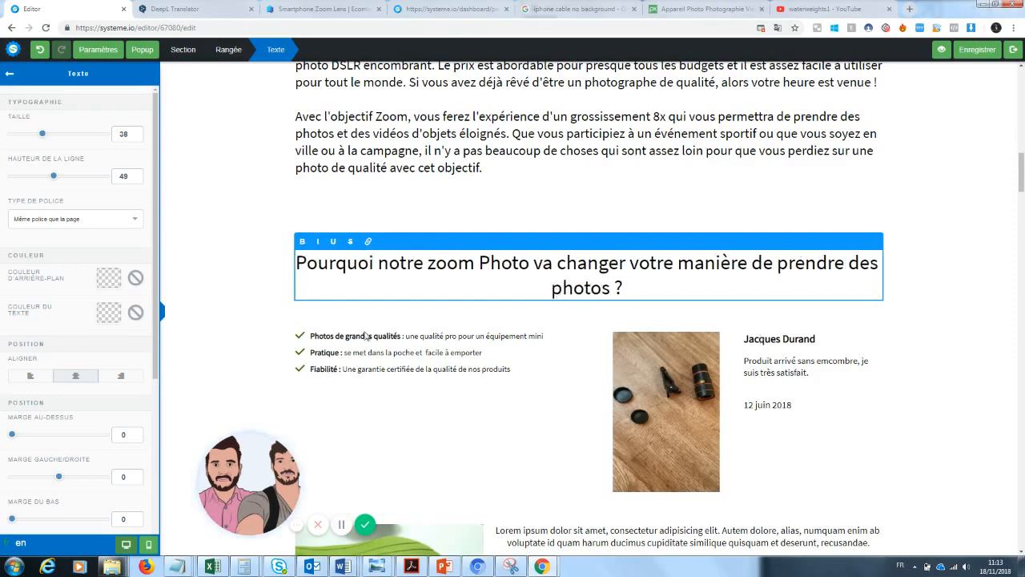
- Try a line break before "votre" in the new heading, and remove it again
drag(645, 292, 464, 274)
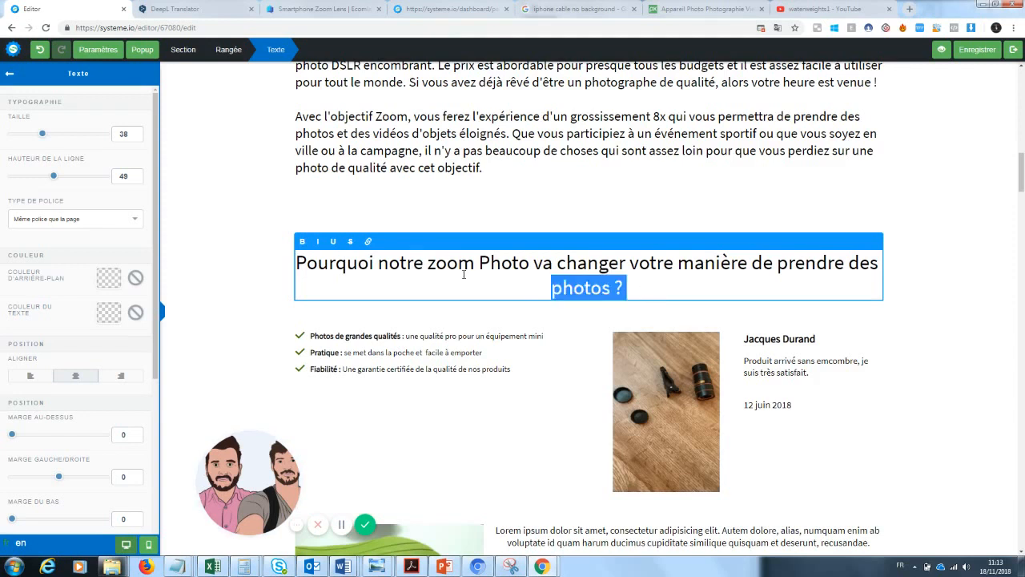
click(276, 281)
click(625, 291)
click(632, 288)
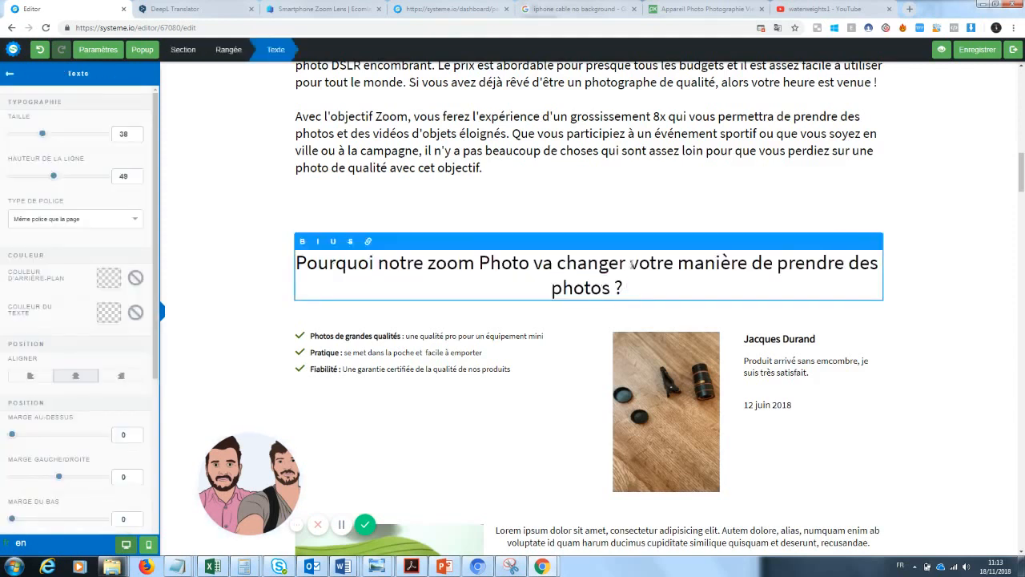
click(630, 263)
key(shift+Return)
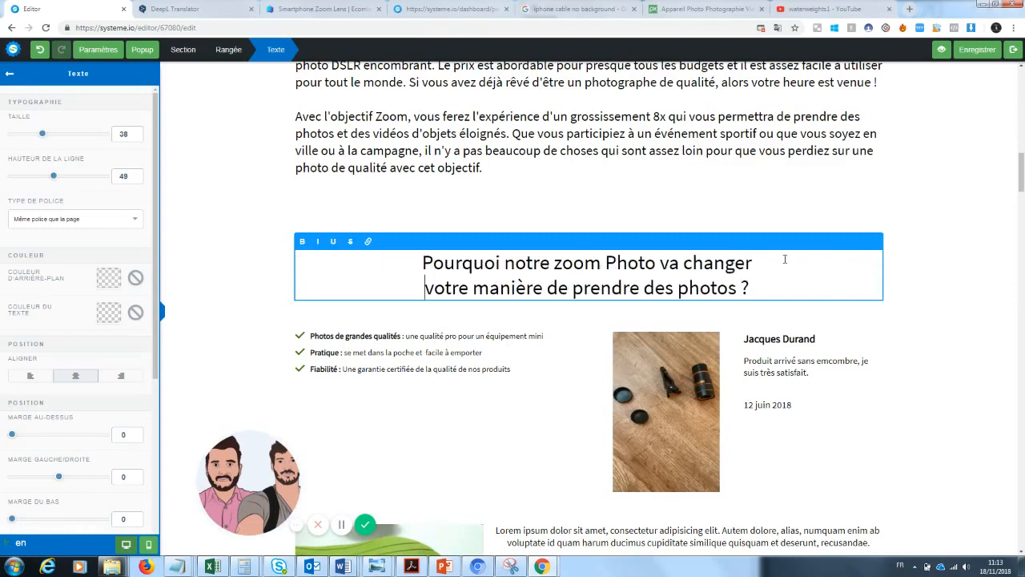
click(898, 294)
click(756, 287)
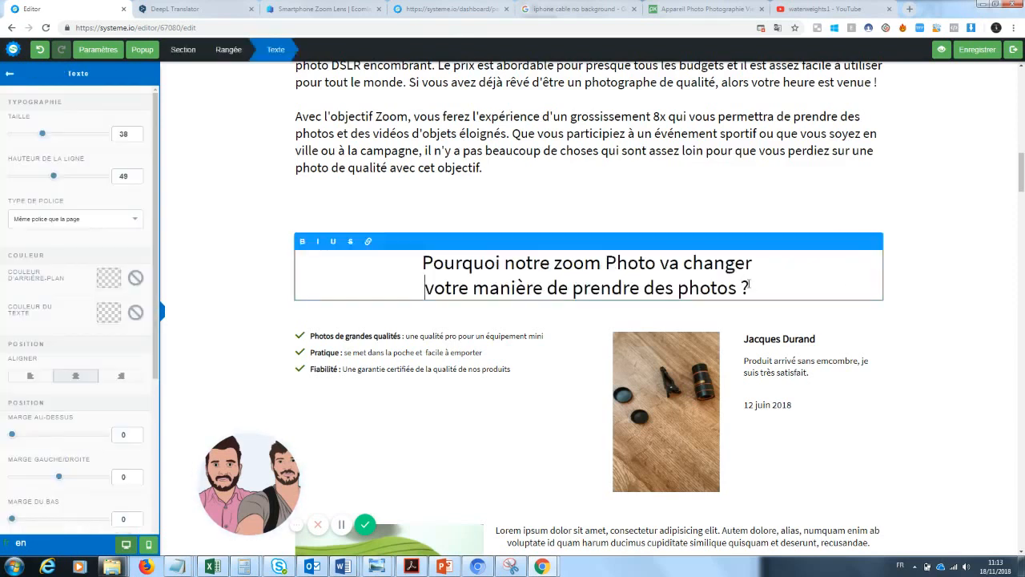
drag(756, 287, 423, 263)
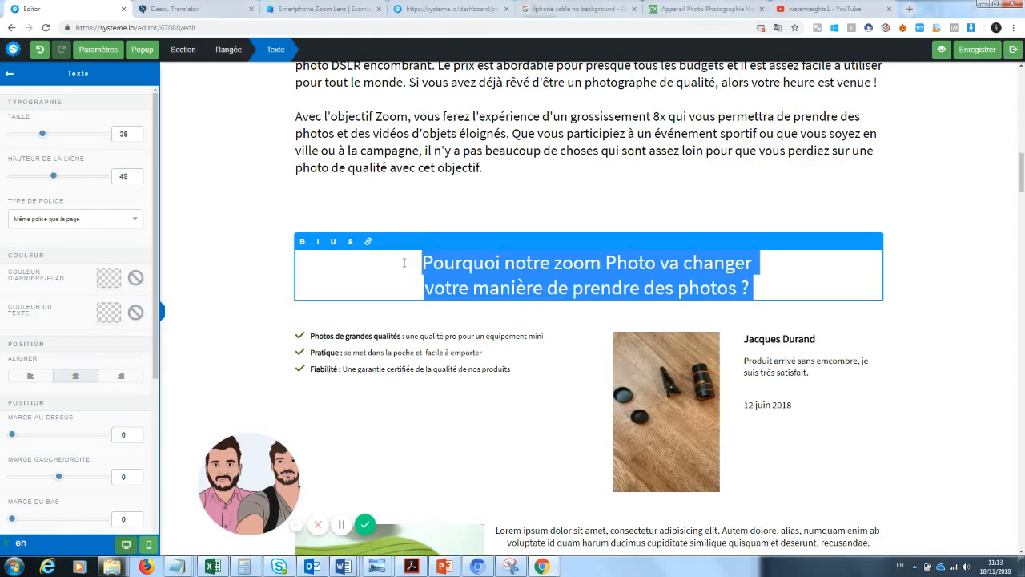
click(428, 289)
key(BackSpace)
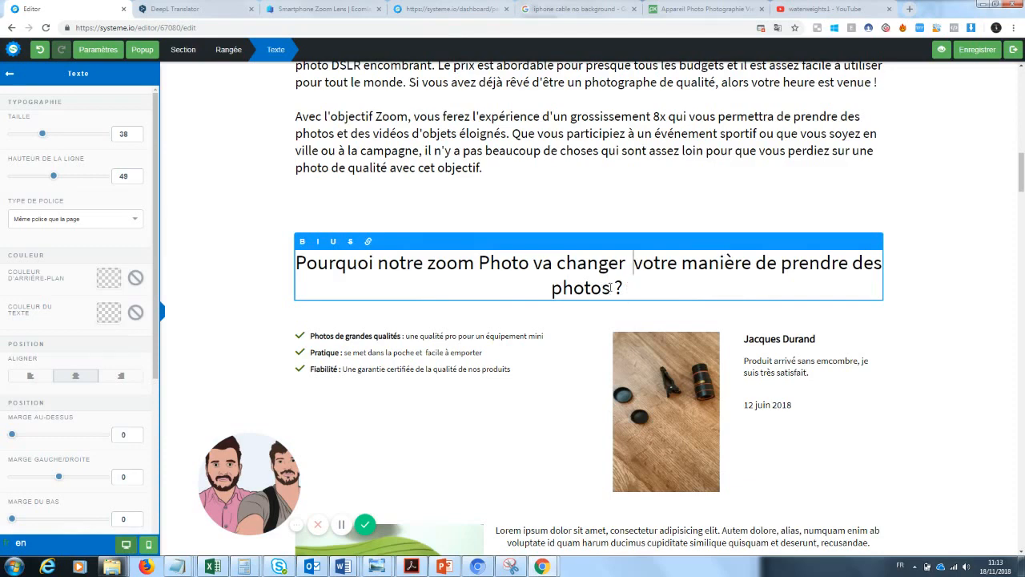
- Underline the word "changer" in the heading above the features list
drag(625, 262, 530, 265)
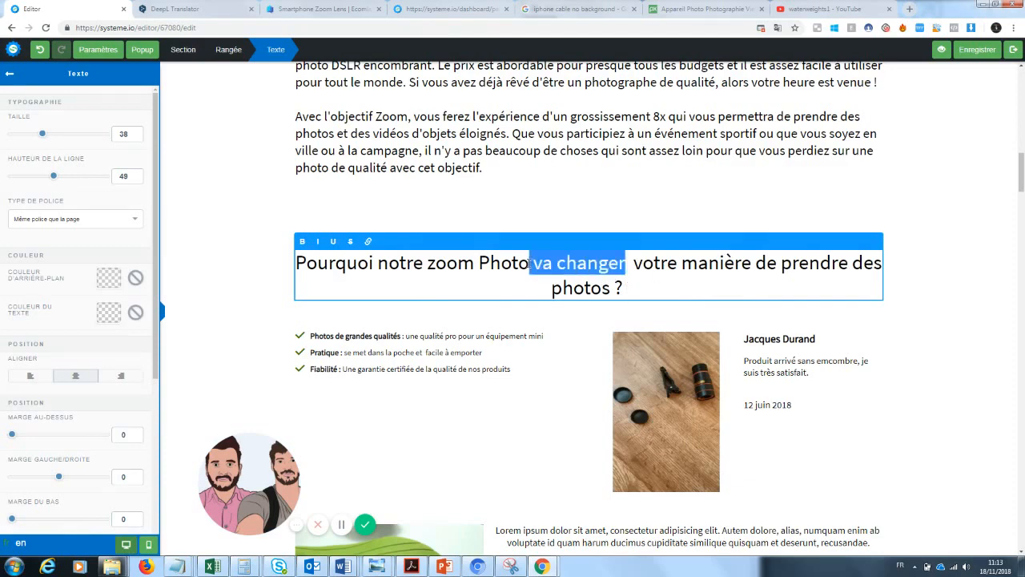
drag(626, 263, 558, 265)
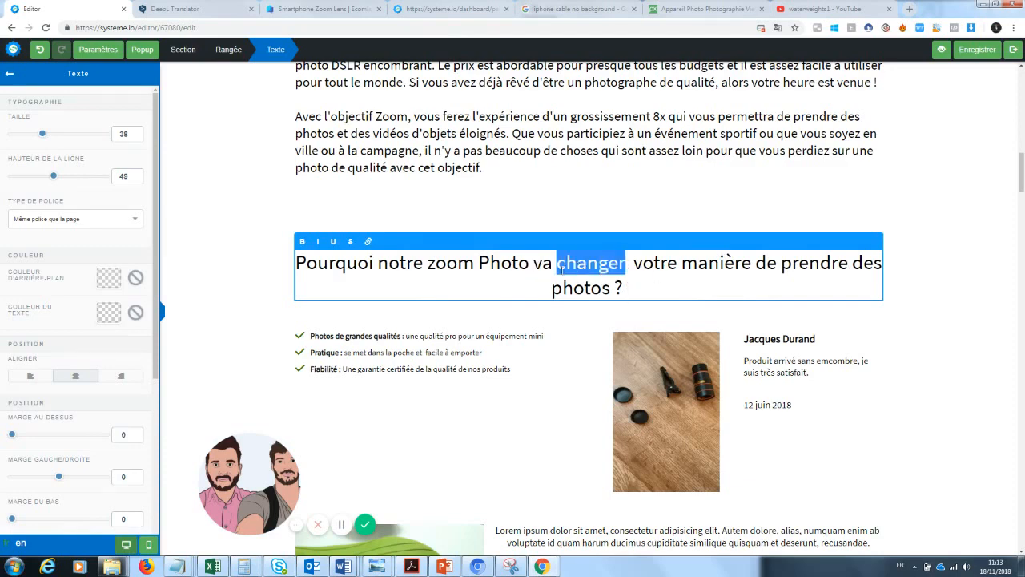
click(334, 245)
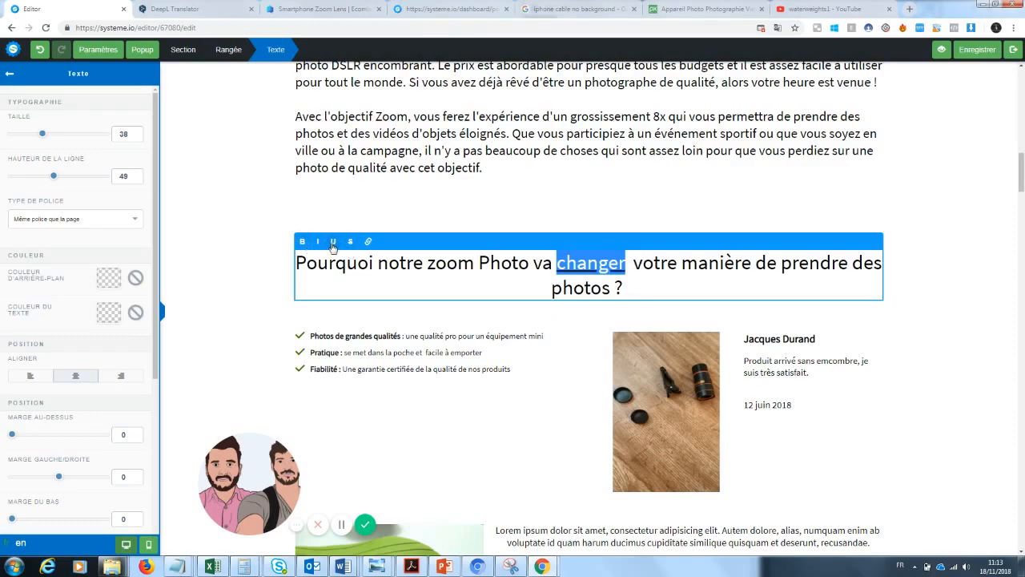
click(258, 273)
- Open the store selling the lens from the Ecomlad product page and examine its customer reviews
scroll(905, 144, down, 5)
scroll(904, 144, up, 3)
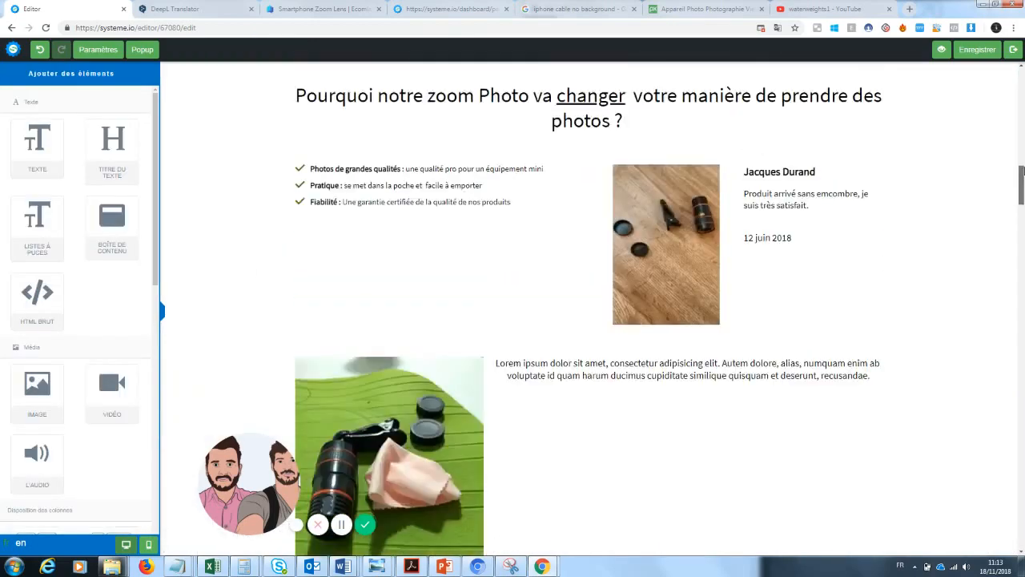
scroll(589, 305, up, 6)
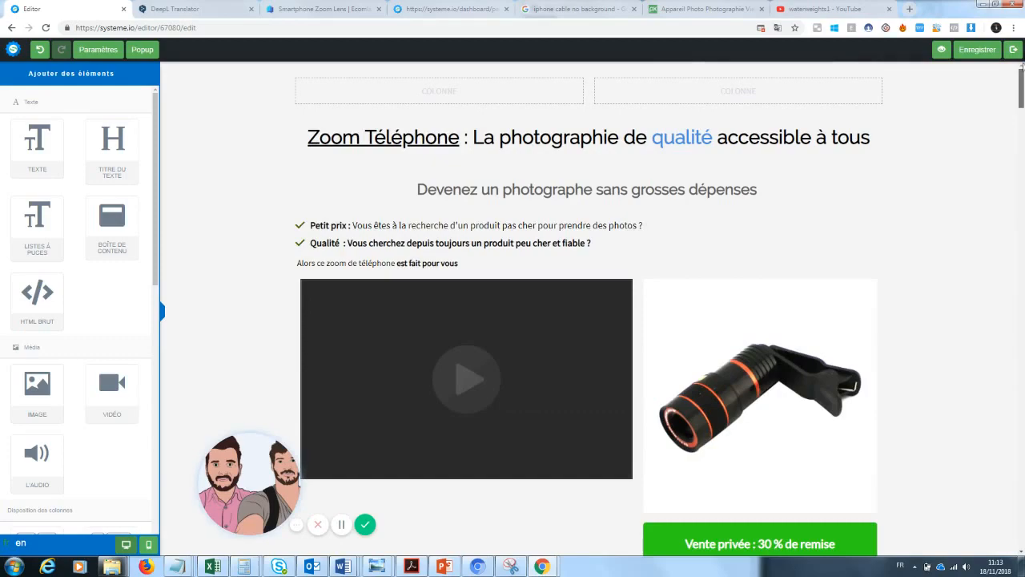
drag(1022, 71, 1021, 236)
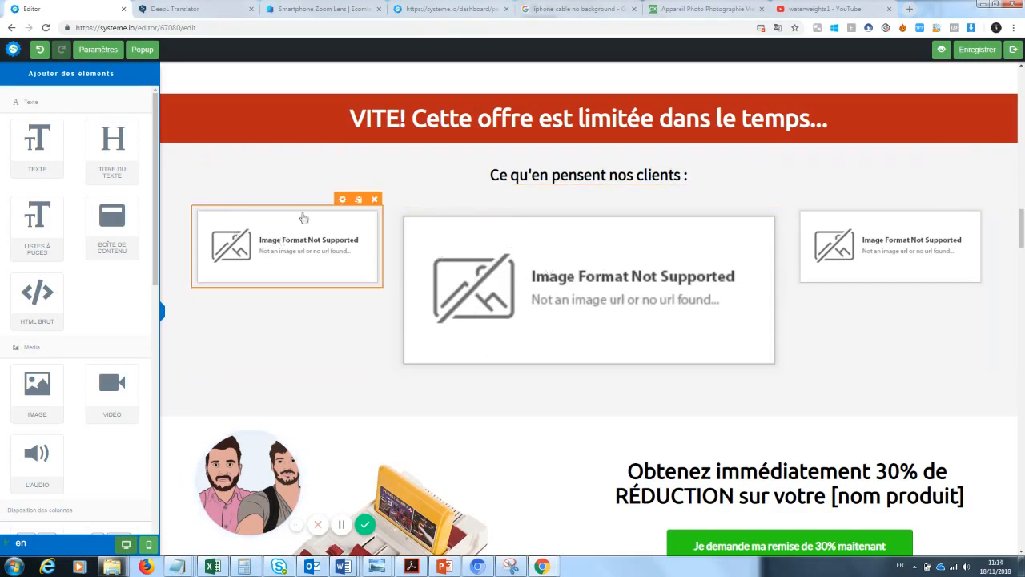
click(333, 8)
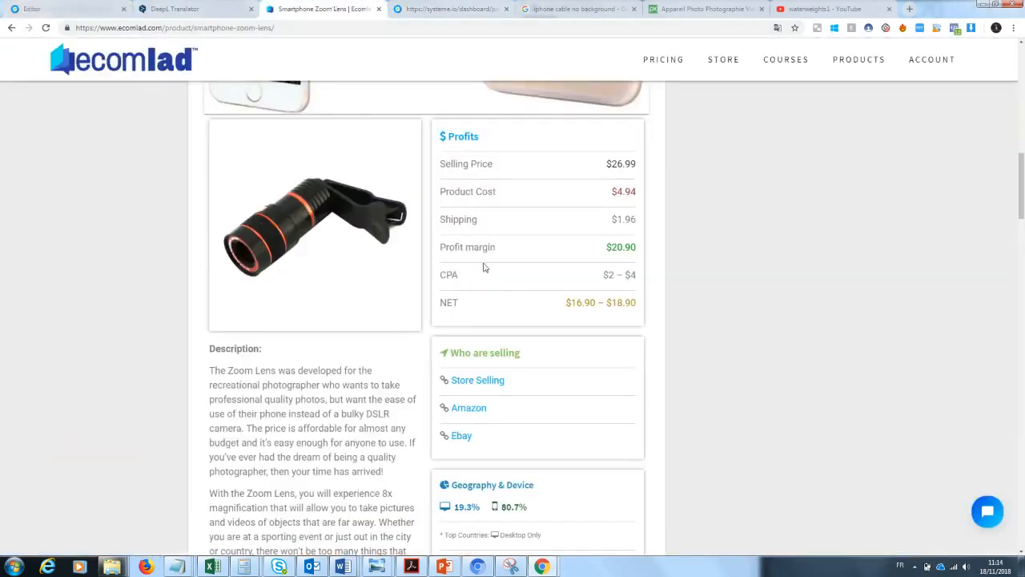
click(481, 385)
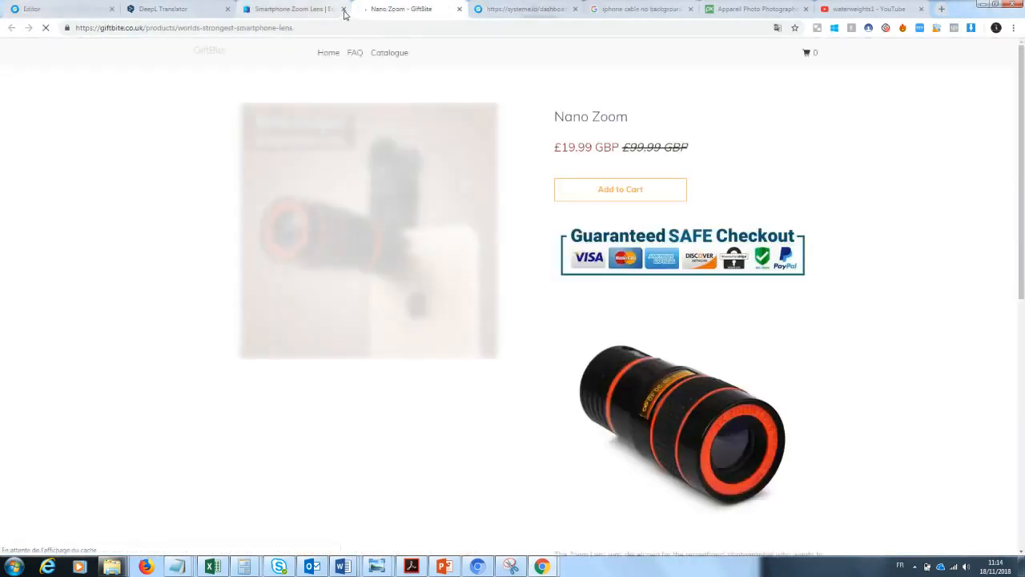
click(343, 9)
scroll(1018, 336, down, 10)
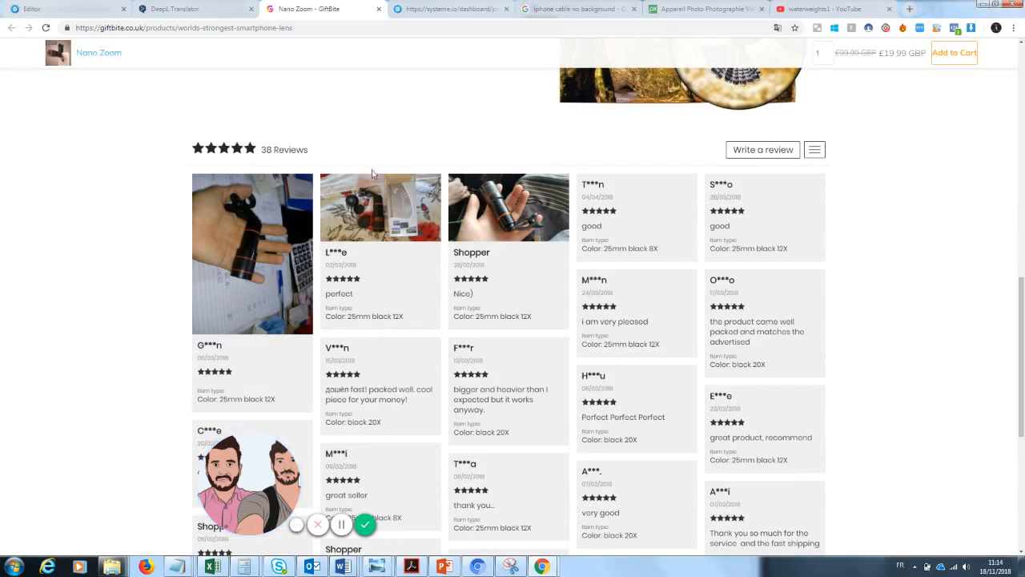
- Back in the Systeme.io editor, replace "[nom produit]" in the price line under the 30% discount button with "Zoom"
click(76, 8)
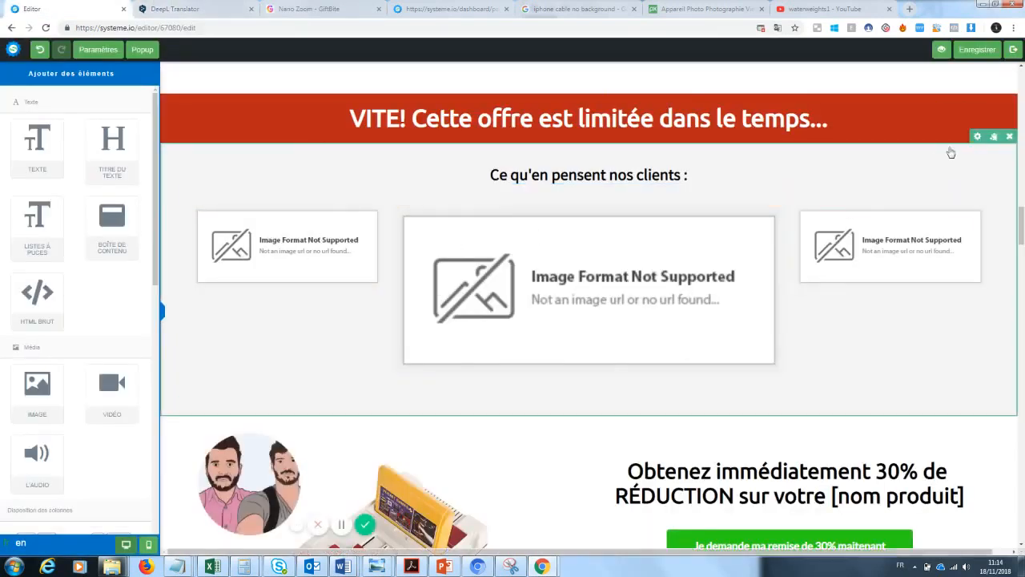
scroll(1019, 232, down, 3)
drag(1023, 244, 1023, 245)
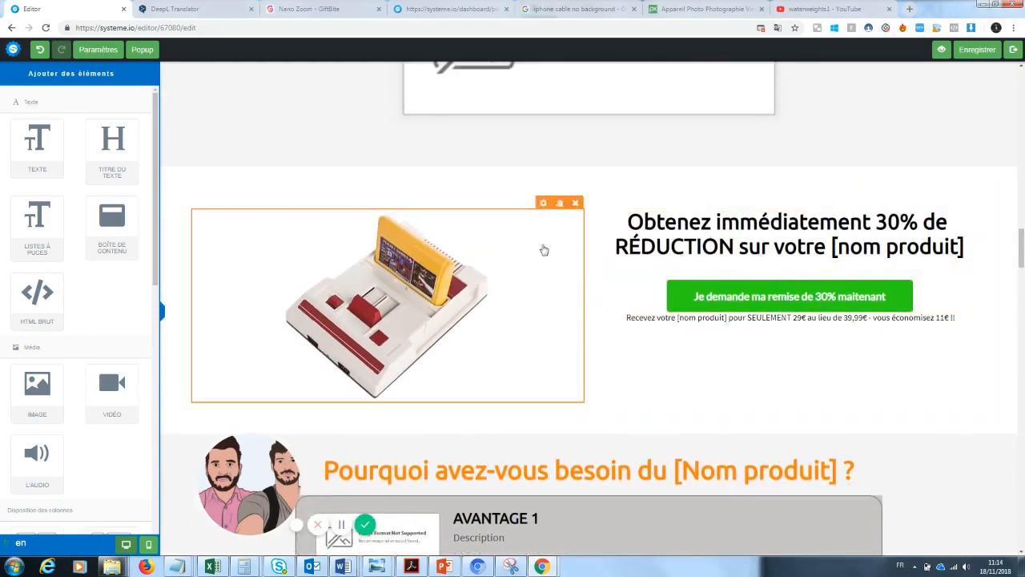
click(715, 318)
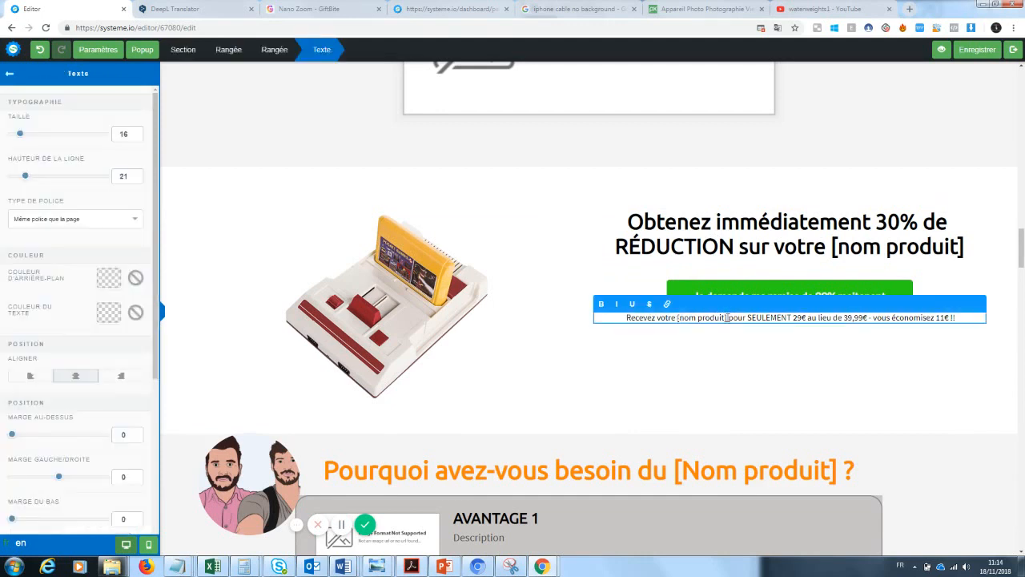
drag(727, 318, 678, 320)
text(Zoom)
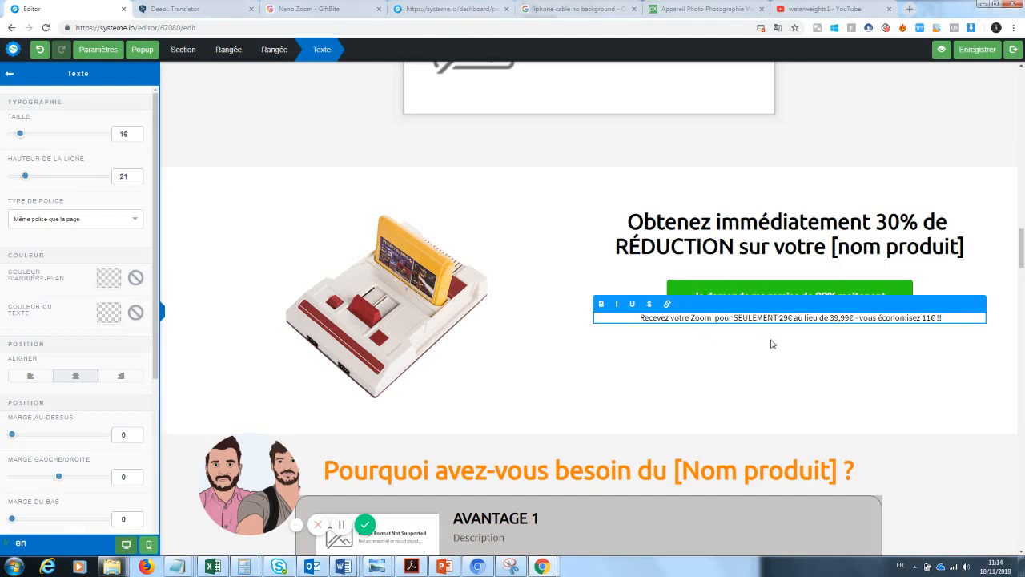
click(805, 338)
click(789, 318)
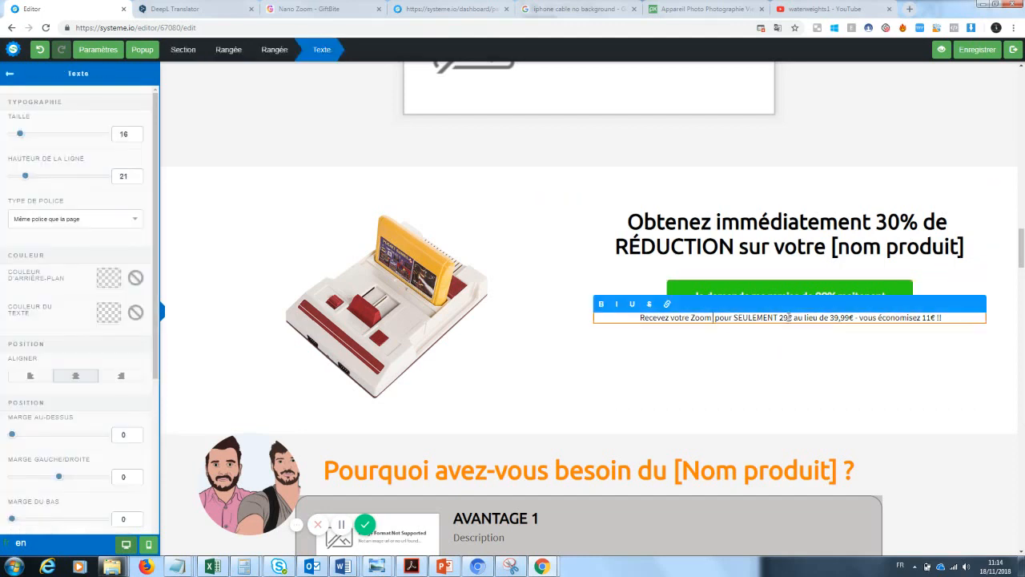
- Set the offer price to 20€ and the savings to 19€ in the line under the 30% discount button
key(BackSpace)
text(0)
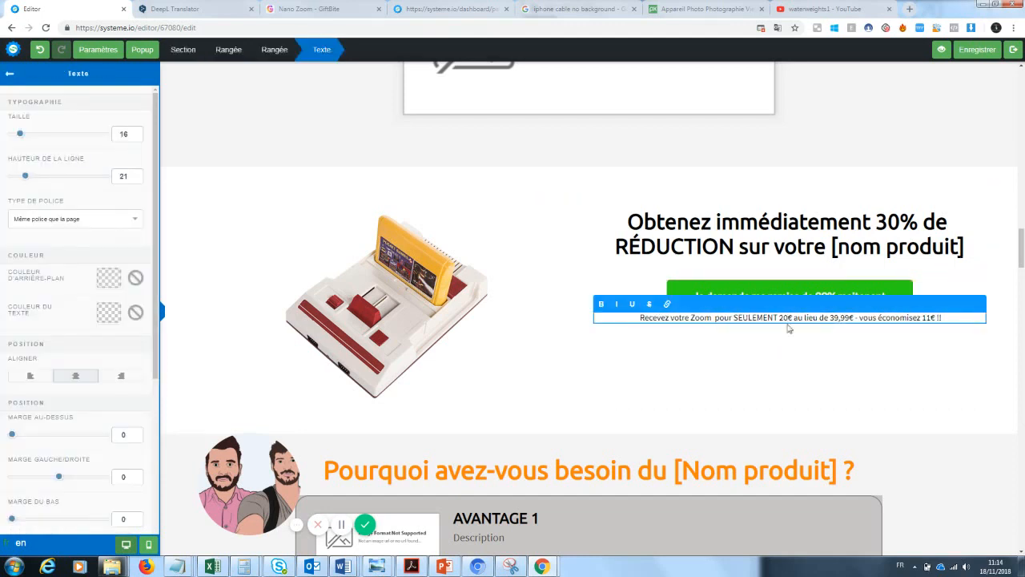
click(825, 342)
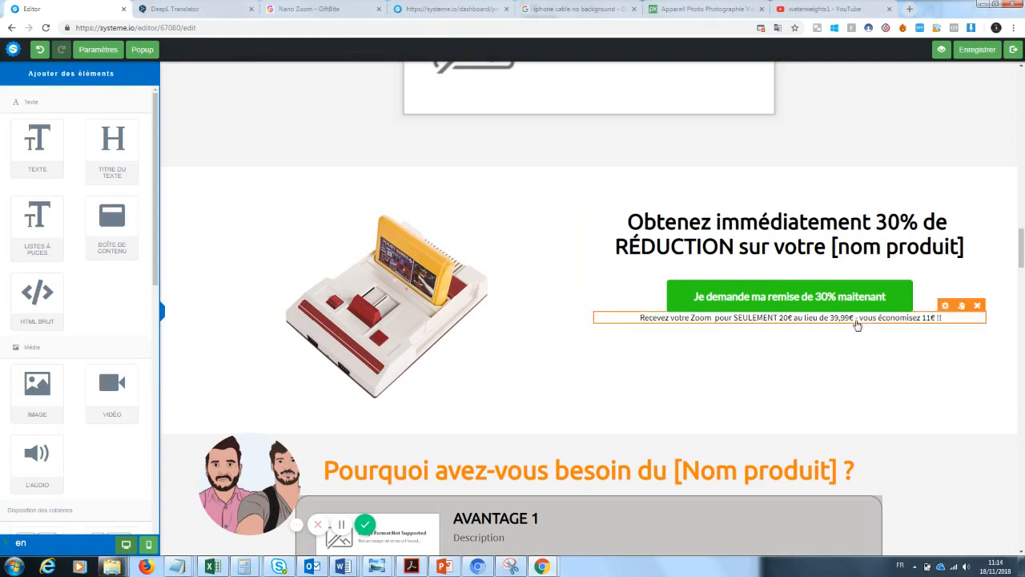
click(927, 319)
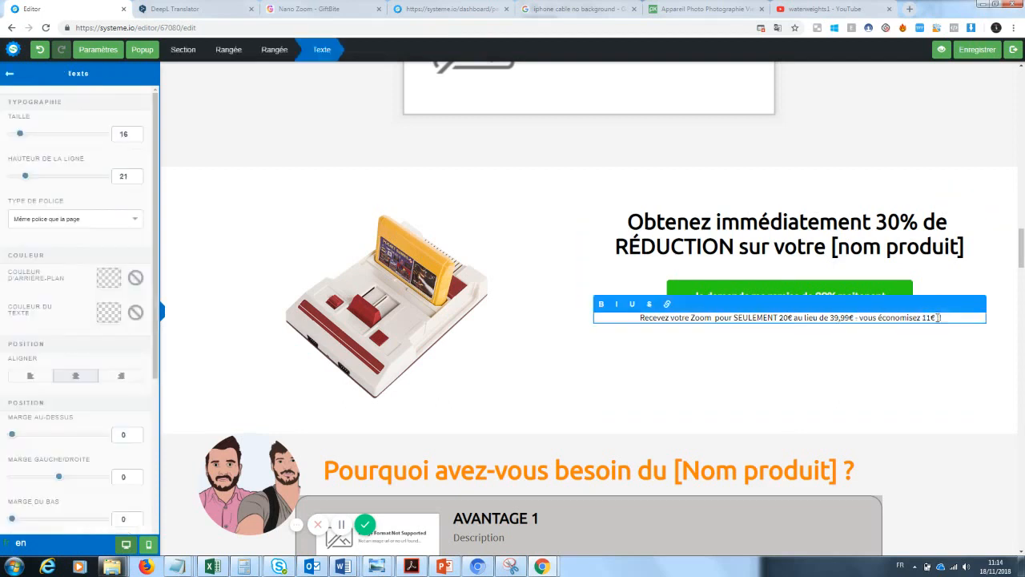
key(BackSpace)
text(9)
click(745, 407)
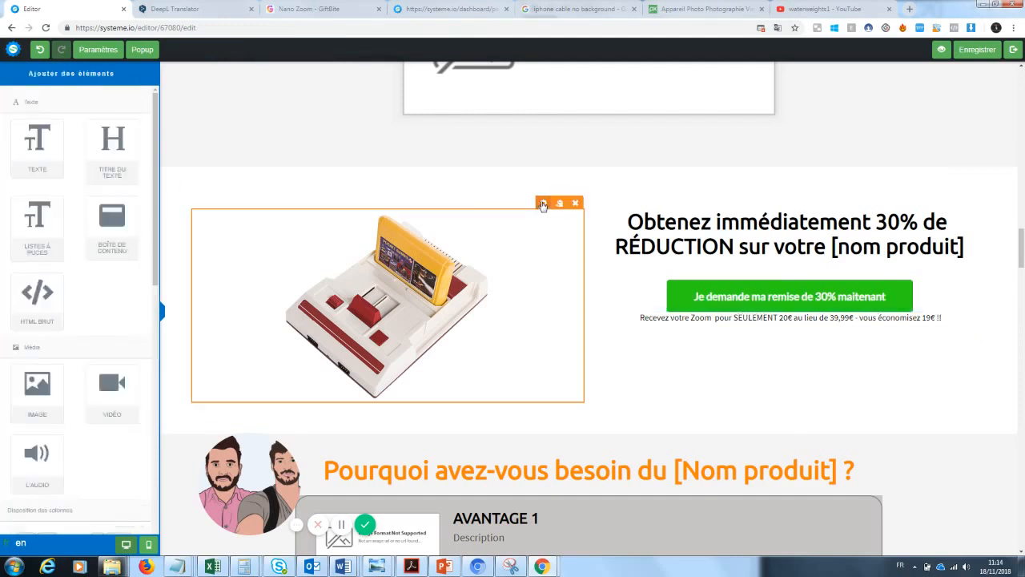
- Replace the game console picture beside the 30% discount offer with the uploaded tech-worlds-strongest-smartphone-lens image
click(543, 205)
click(114, 115)
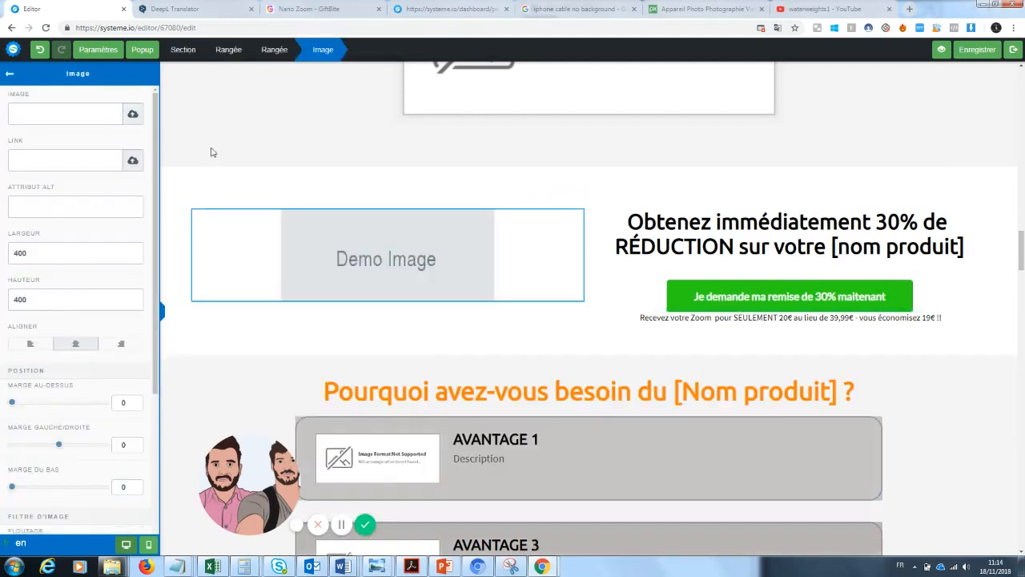
click(133, 114)
click(518, 238)
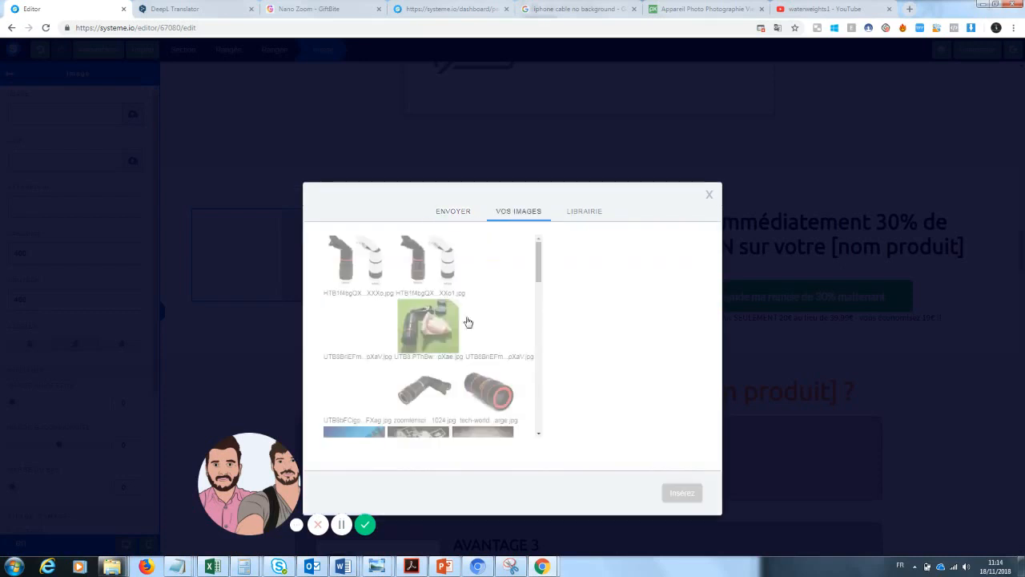
click(488, 390)
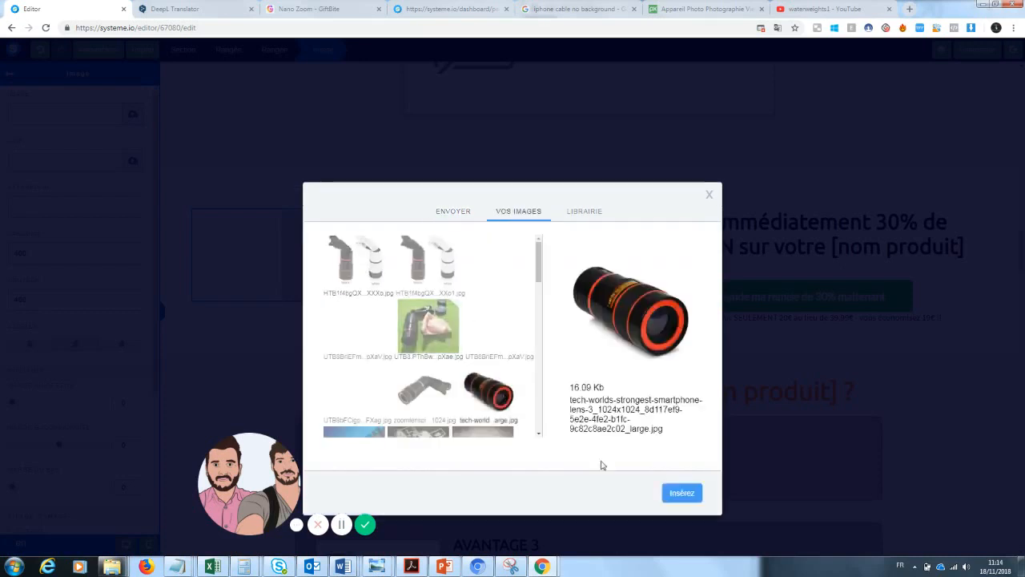
click(690, 495)
click(872, 390)
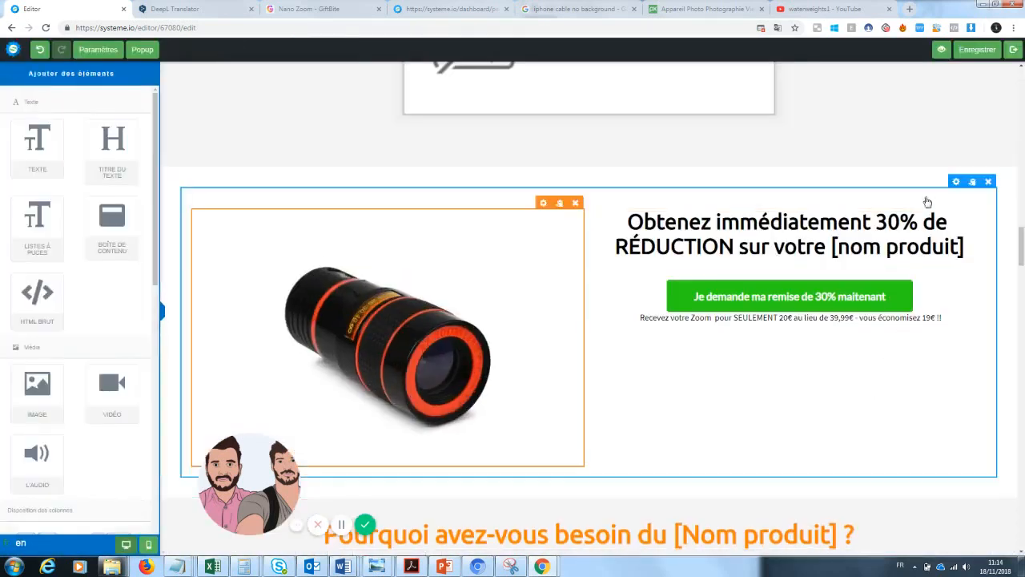
- Replace "[nom produit]" in the 30% discount heading with "Zoom Photo"
click(938, 237)
drag(958, 247, 835, 253)
text(Zoo)
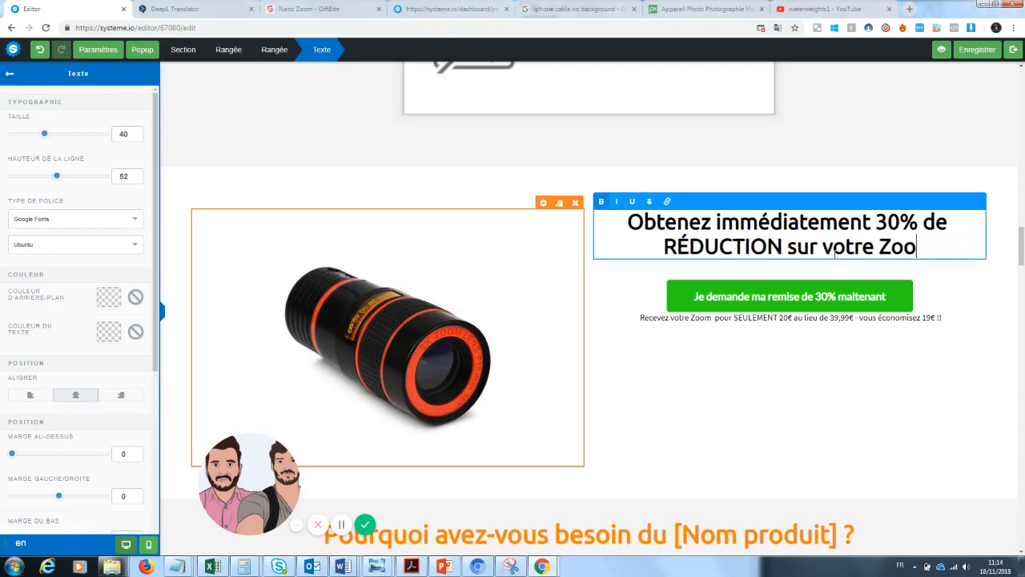
text(m Photo)
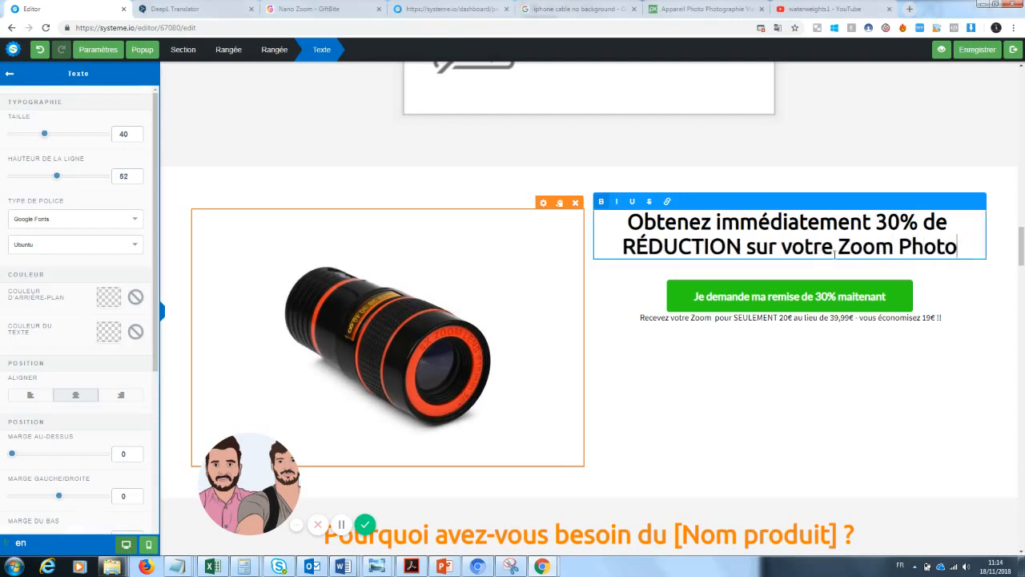
click(1022, 236)
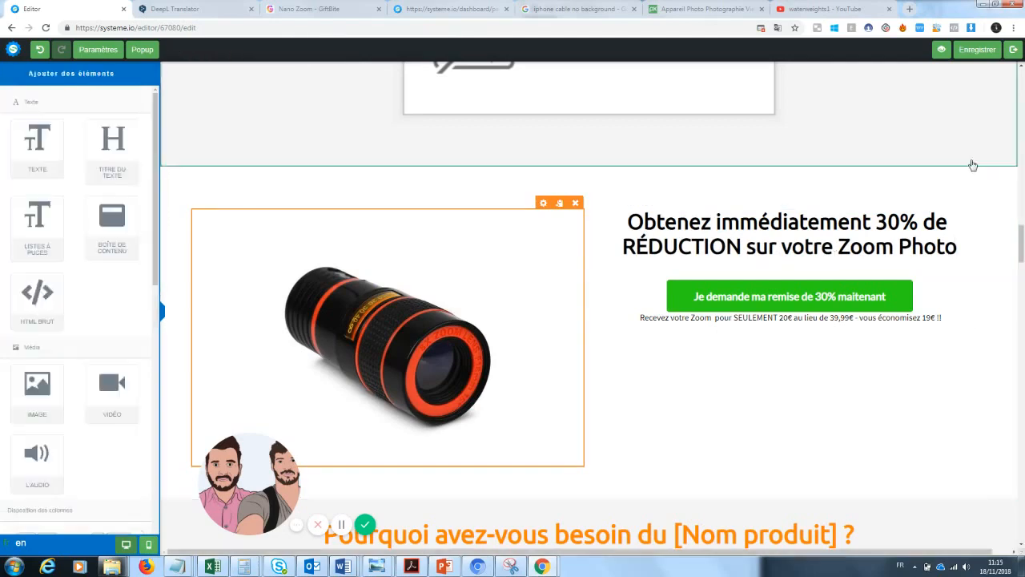
- Try "Téléphone" in place of "Photo" in the 30% discount heading
mouse_move(1021, 235)
mouse_down()
mouse_move(1024, 76)
mouse_move(1022, 254)
mouse_move(1021, 229)
mouse_move(1021, 239)
mouse_up()
click(931, 278)
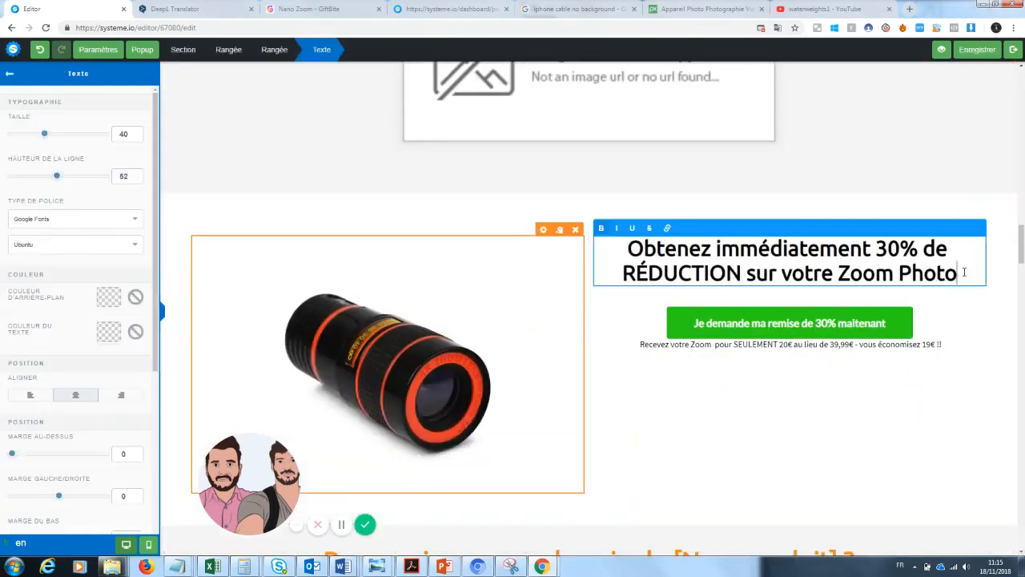
drag(961, 276, 898, 278)
text(Téléphone)
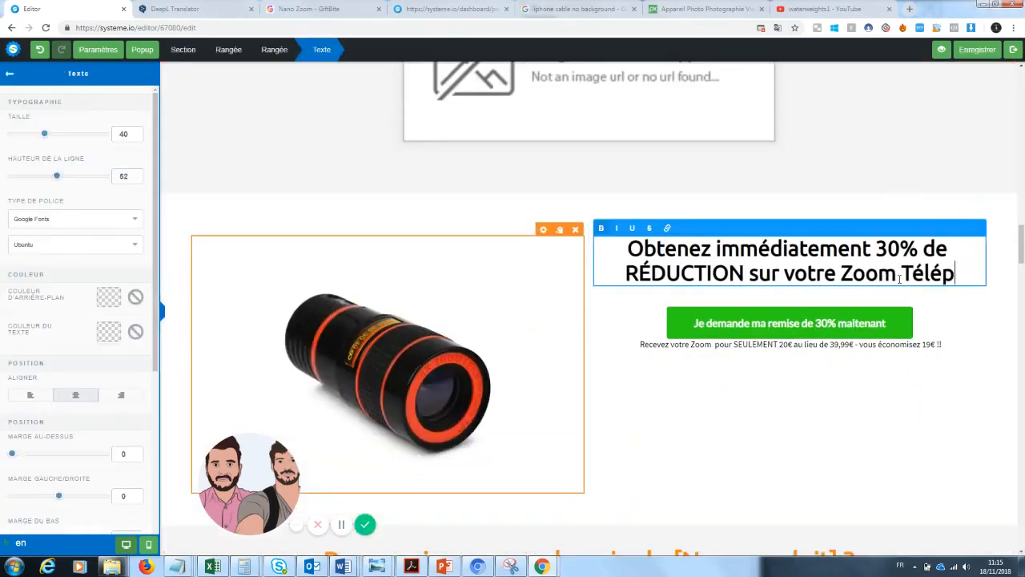
click(925, 183)
- Change the product name in the main title of the page to "Zoom' Pro"
drag(1022, 250, 1022, 84)
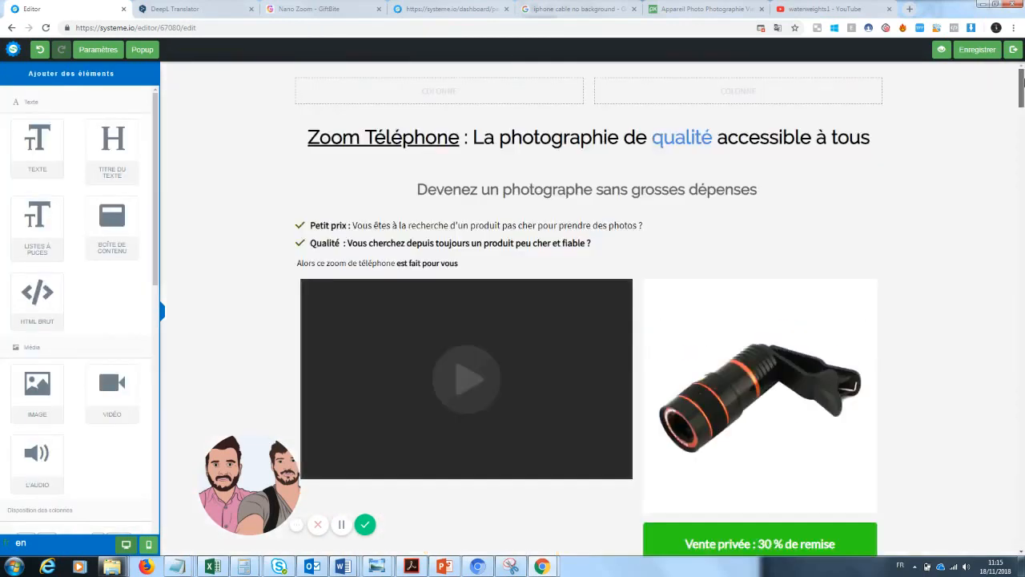
click(462, 138)
drag(461, 138, 362, 135)
key(BackSpace)
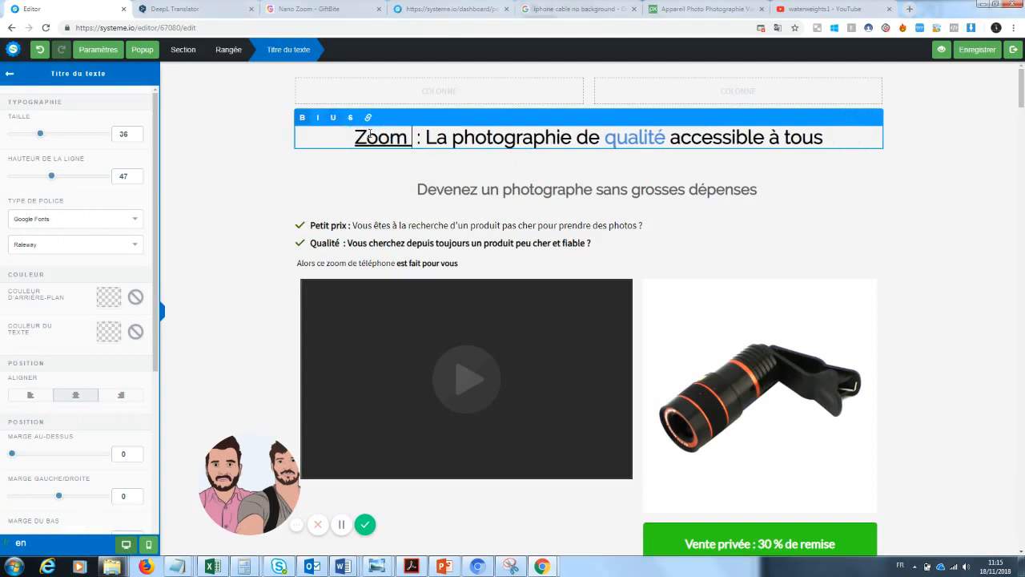
text(' Pro)
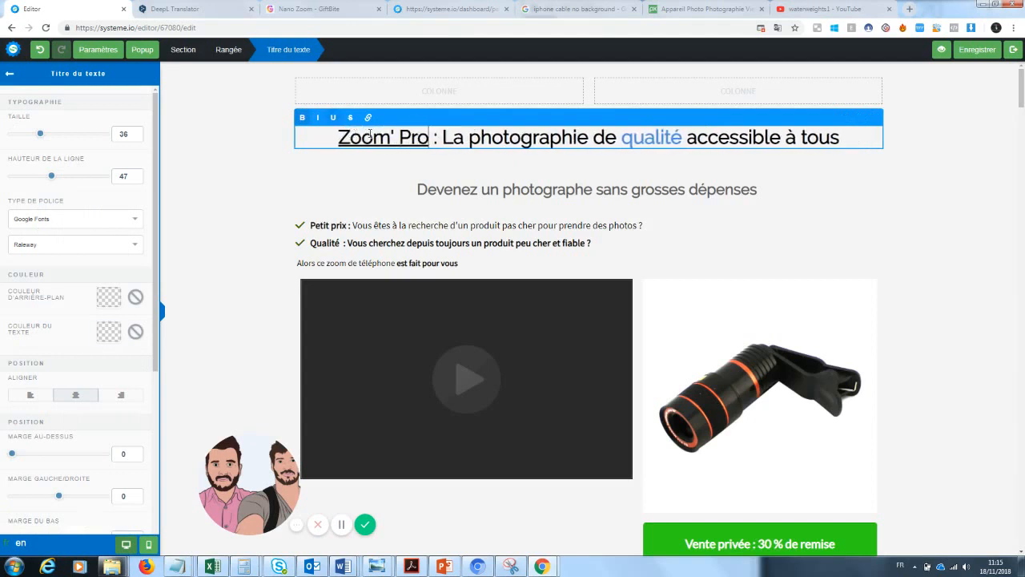
click(876, 240)
- Change the product name in the 30% discount heading to "Zoom'pro"
drag(1021, 84, 875, 232)
click(959, 229)
key(BackSpace)
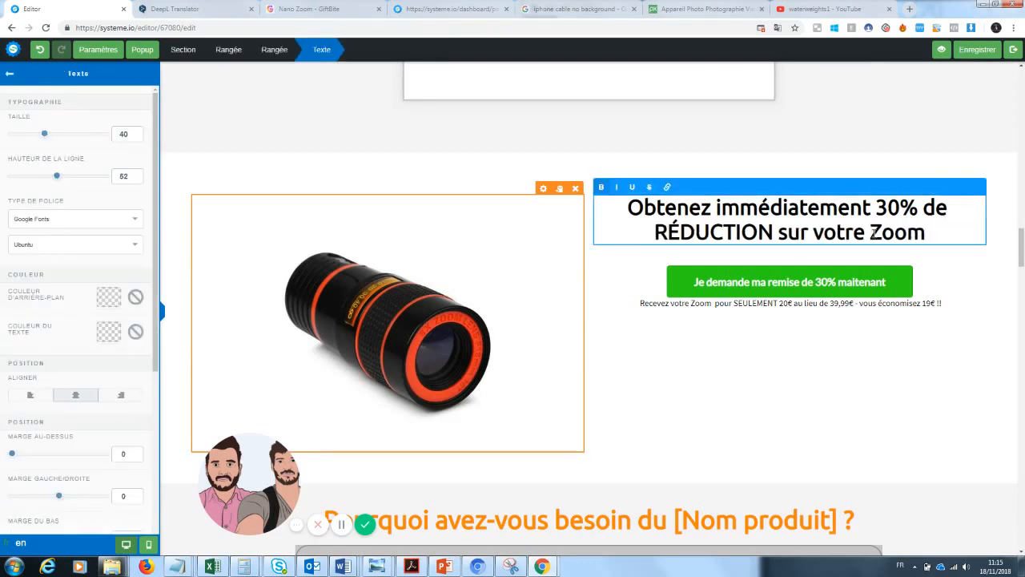
text('pro)
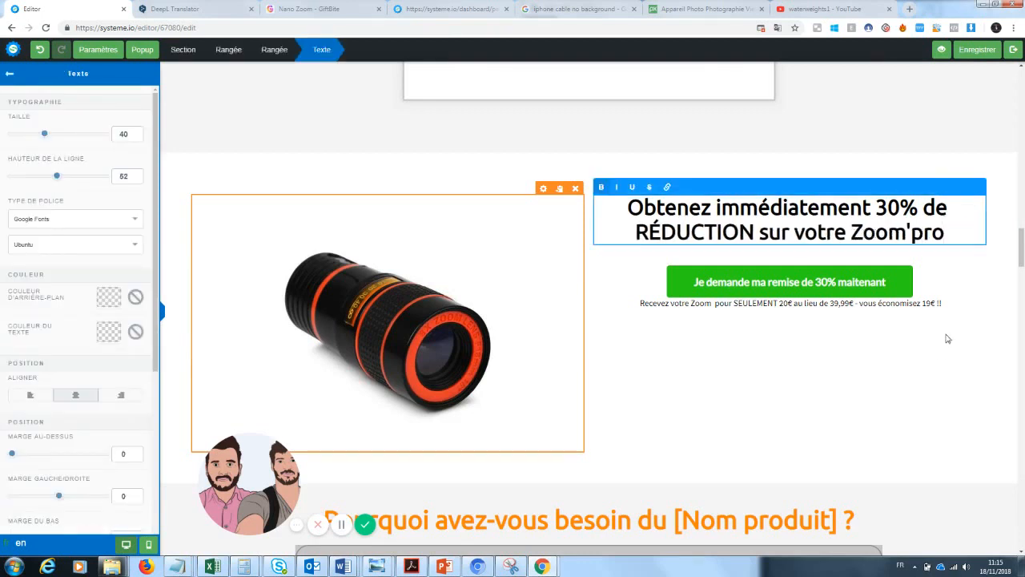
click(947, 339)
- Try deleting the "Ce qu'en pensent nos clients :" section below the red limited-offer banner, and undo the deletion
scroll(1021, 232, up, 4)
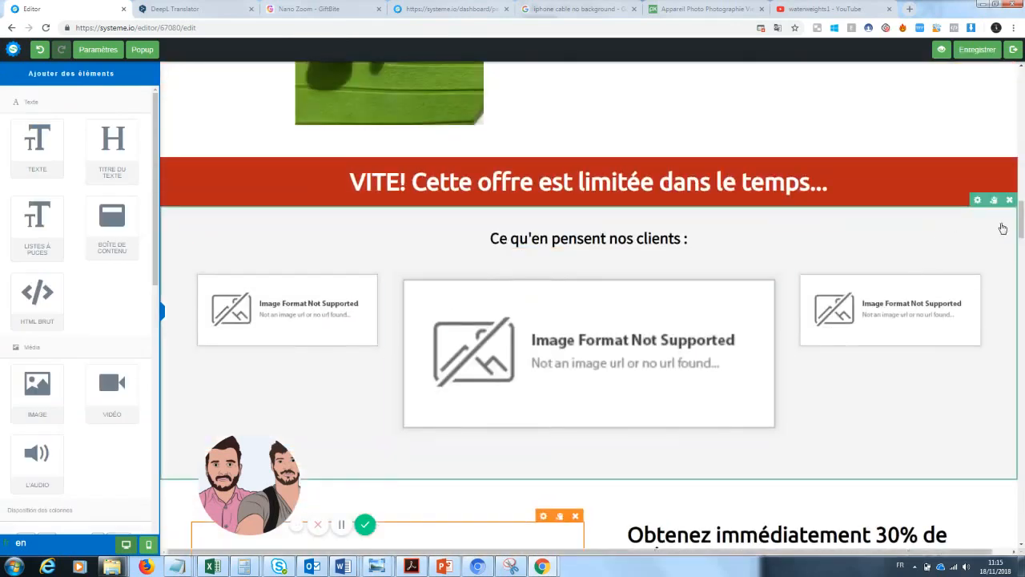
click(1010, 201)
click(558, 88)
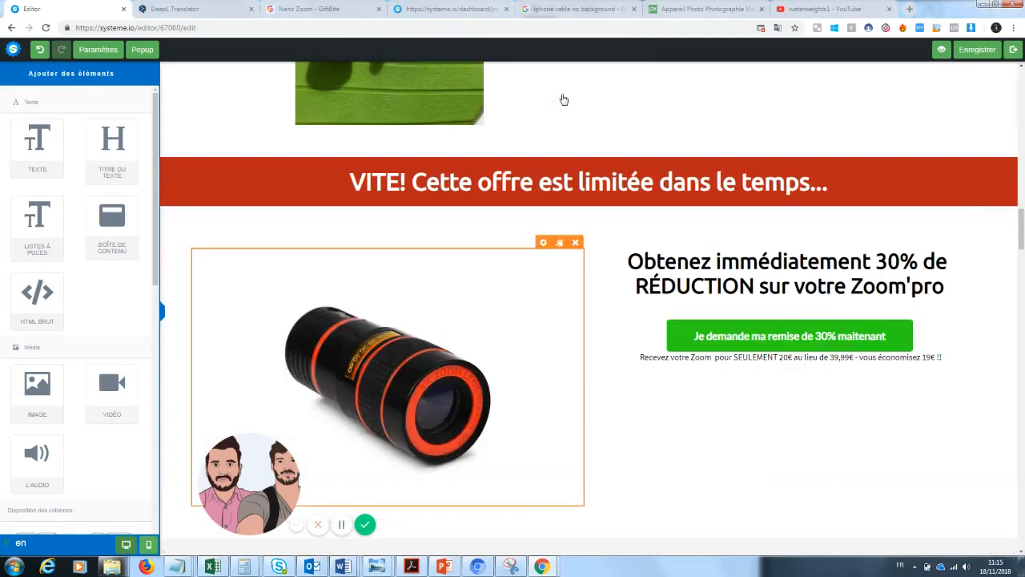
drag(1023, 231, 1023, 189)
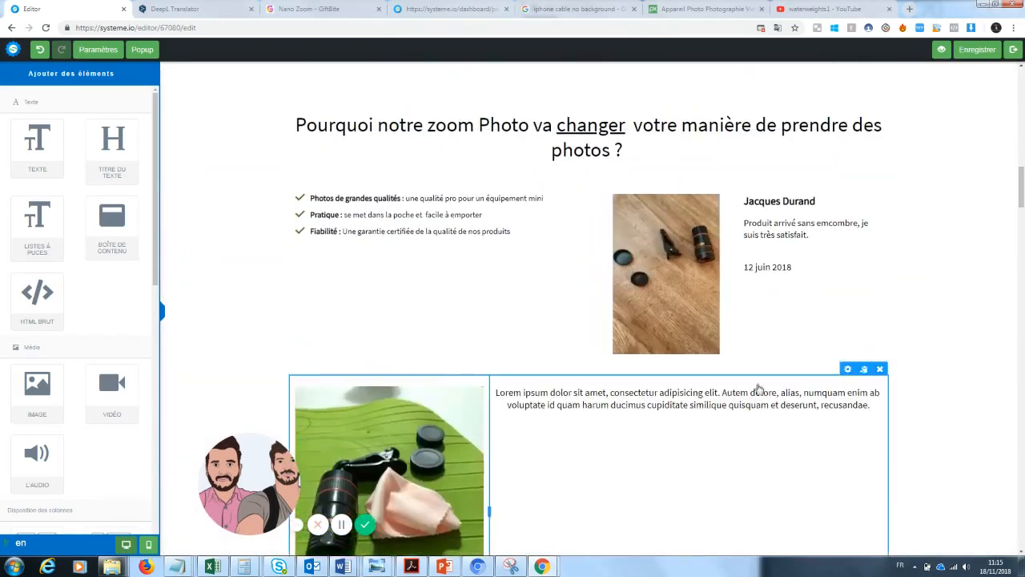
scroll(1004, 200, down, 5)
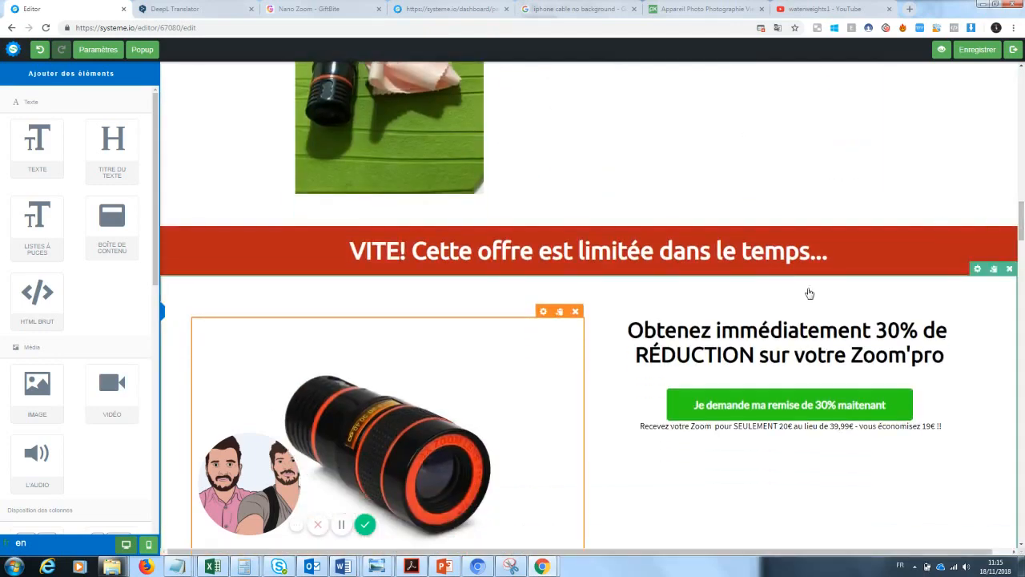
click(40, 49)
scroll(881, 256, down, 3)
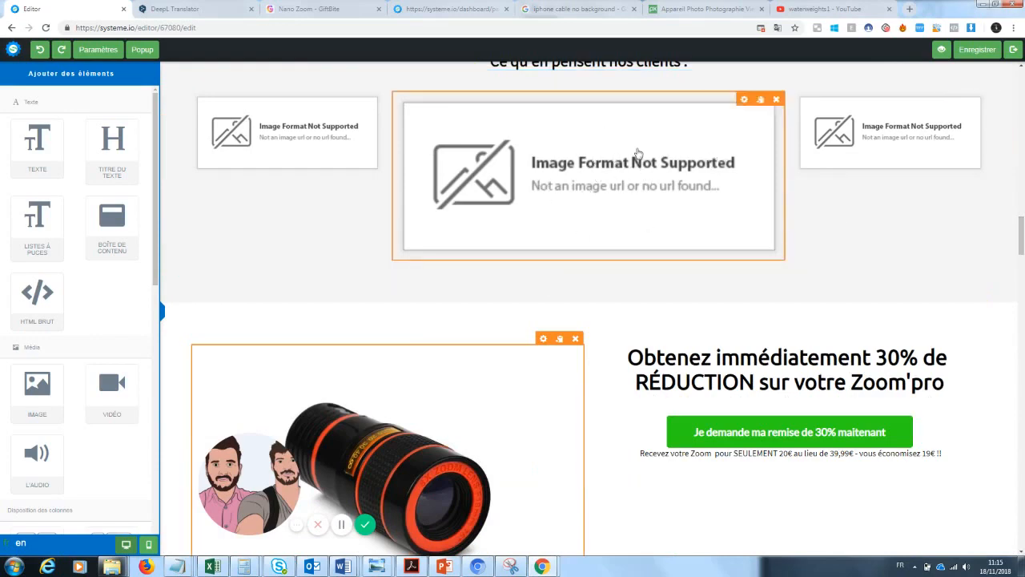
- Replace "[Nom produit]" in the orange "Pourquoi avez-vous besoin du" heading with "Zoom Pro"
drag(1021, 236, 1021, 276)
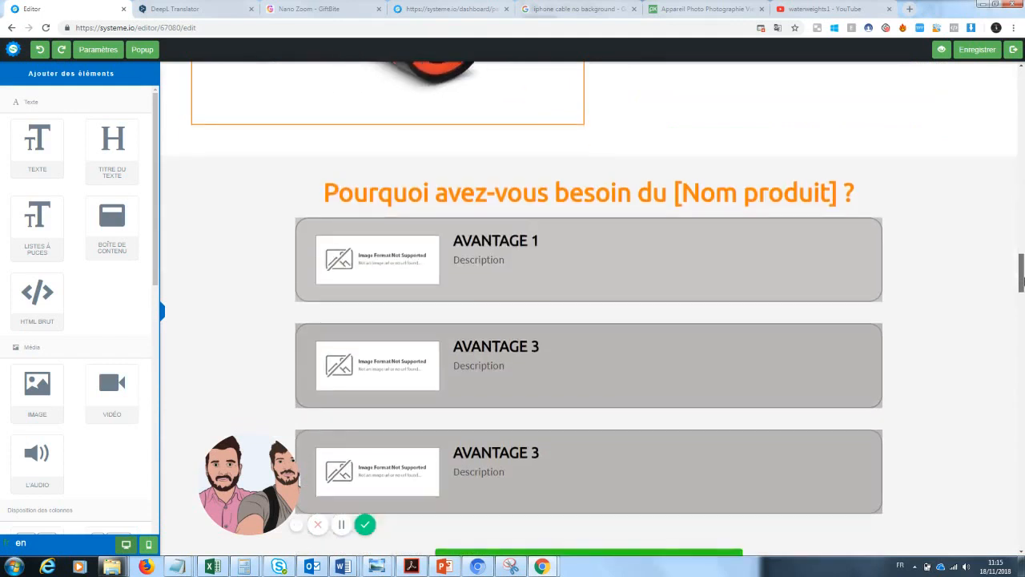
click(790, 197)
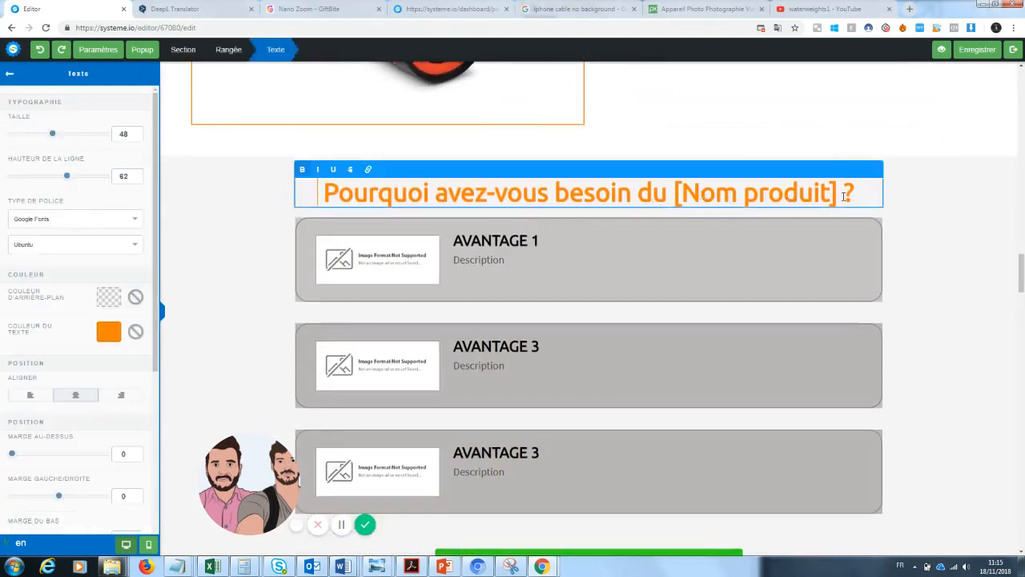
drag(835, 197, 675, 199)
text(Zoom)
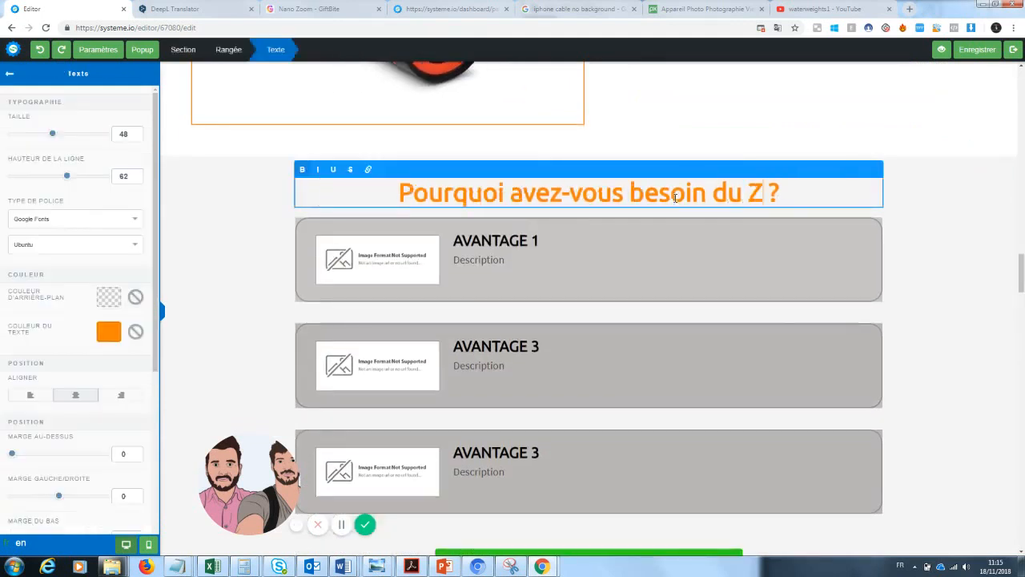
text( Pro)
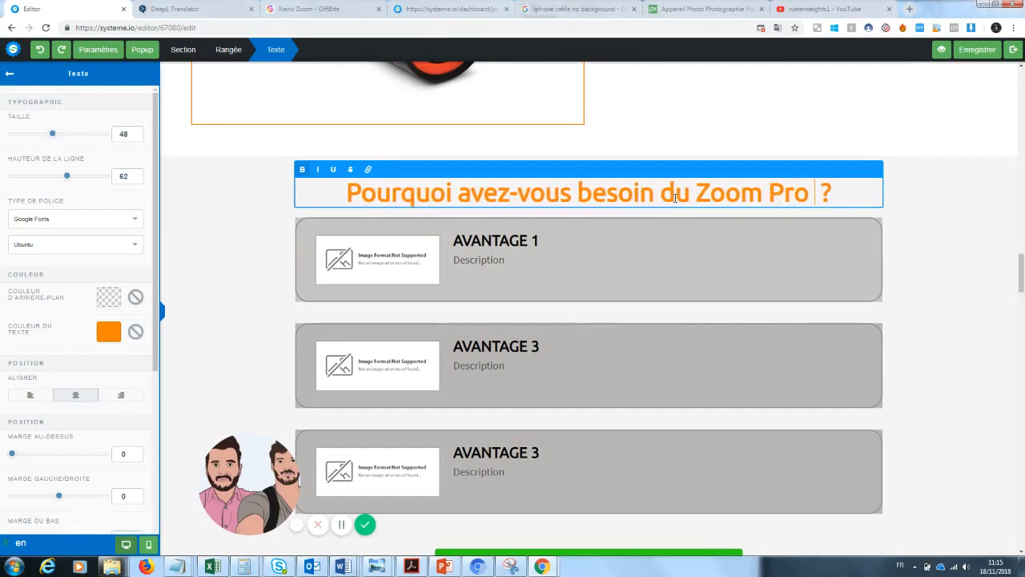
click(392, 266)
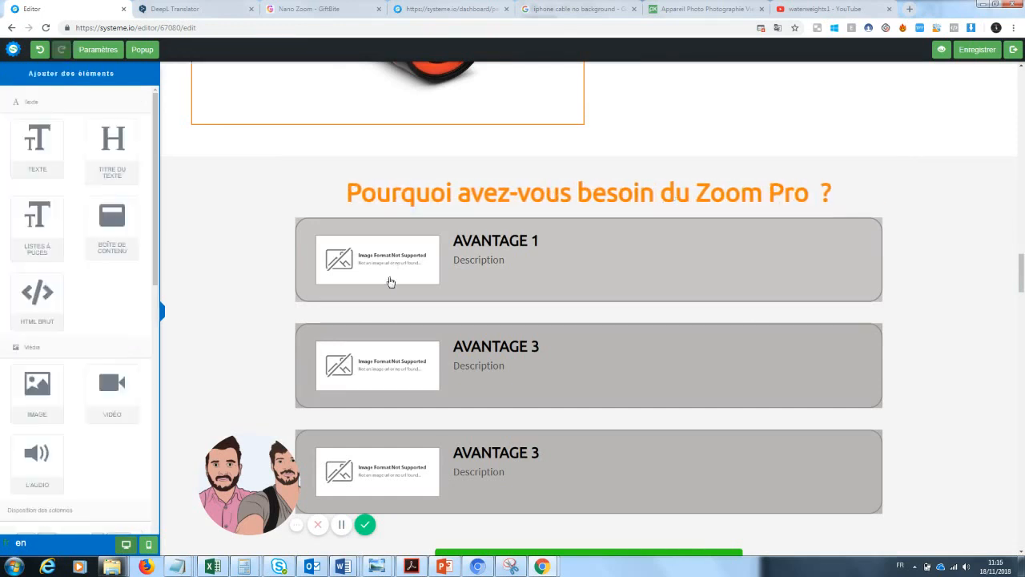
- Replace the placeholder picture of AVANTAGE 1 with the uploaded image film-1668918_960_720.jpg
click(383, 268)
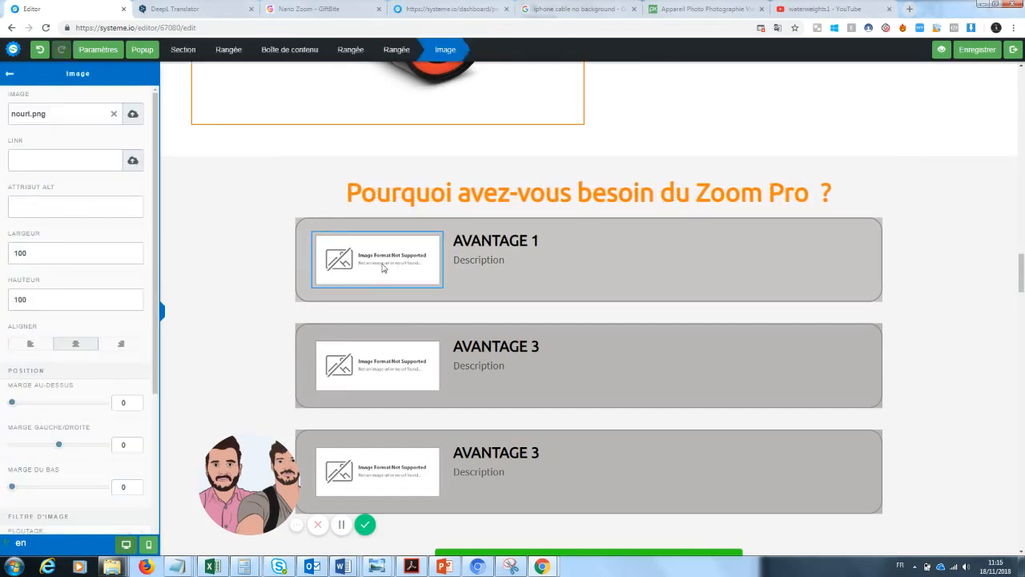
click(114, 115)
click(132, 115)
click(521, 235)
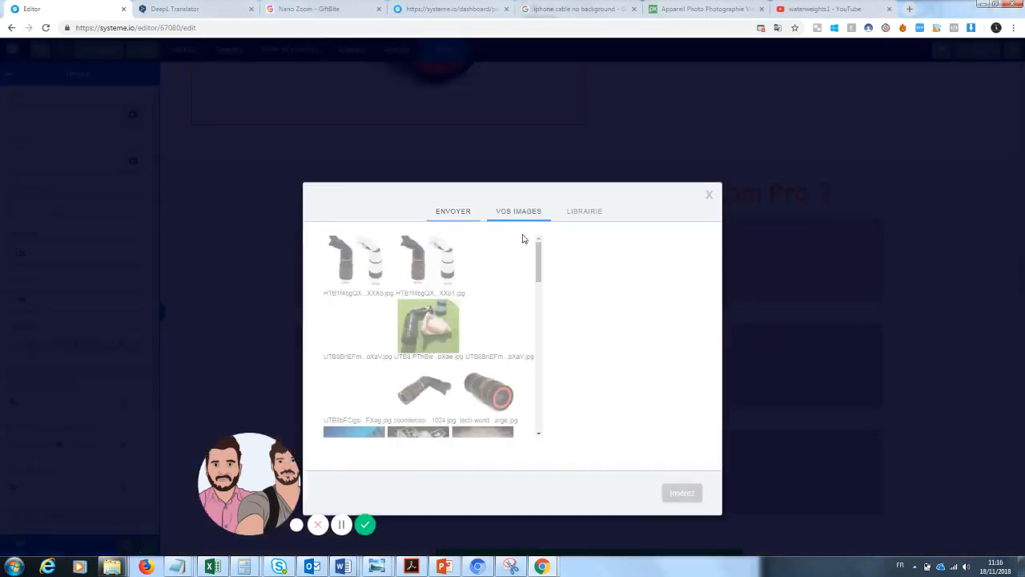
scroll(538, 276, down, 2)
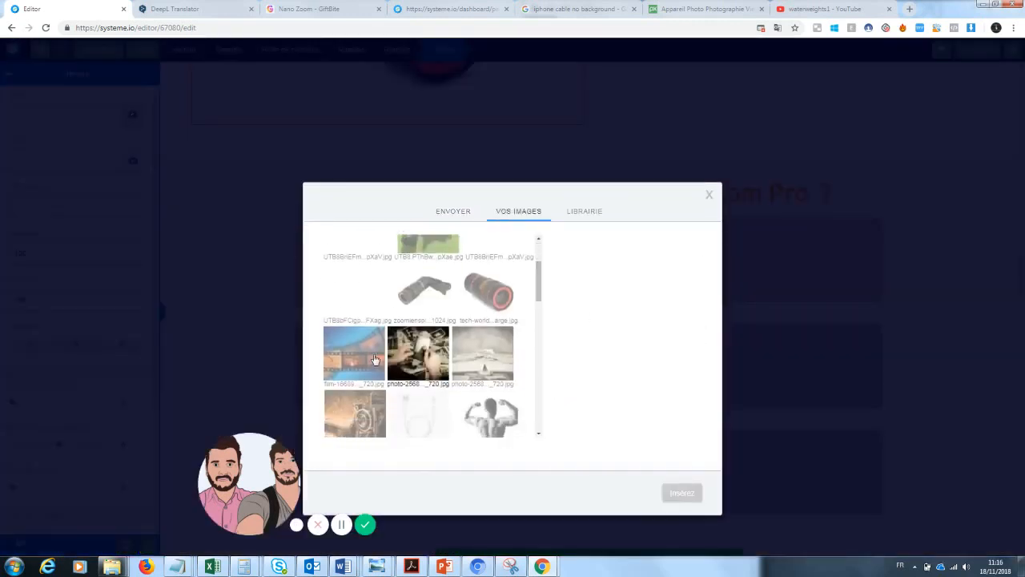
click(354, 353)
click(692, 496)
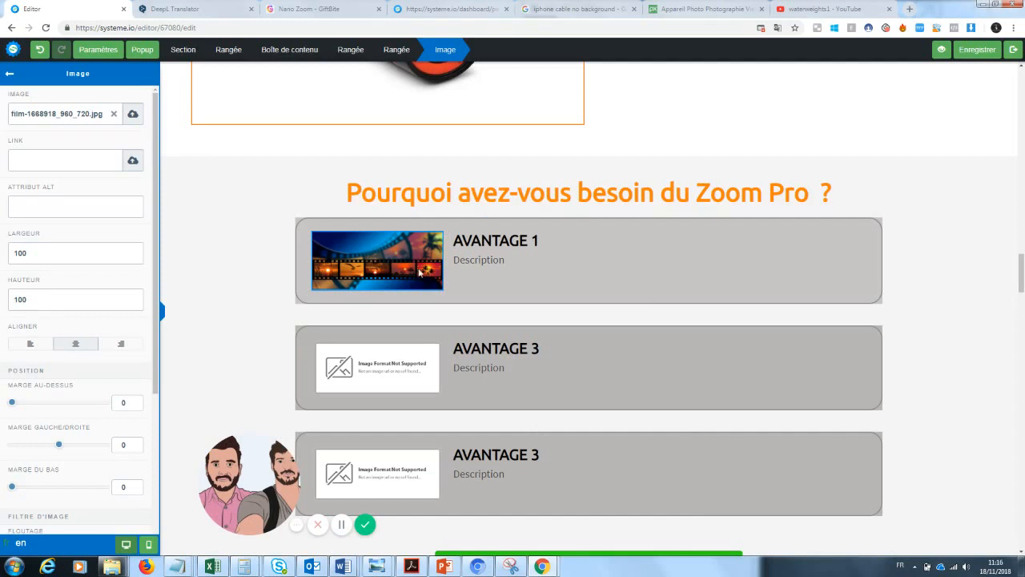
- Replace the placeholder picture in the second advantage box with the uploaded image photo-256887_960_720.jpg
click(503, 363)
click(357, 364)
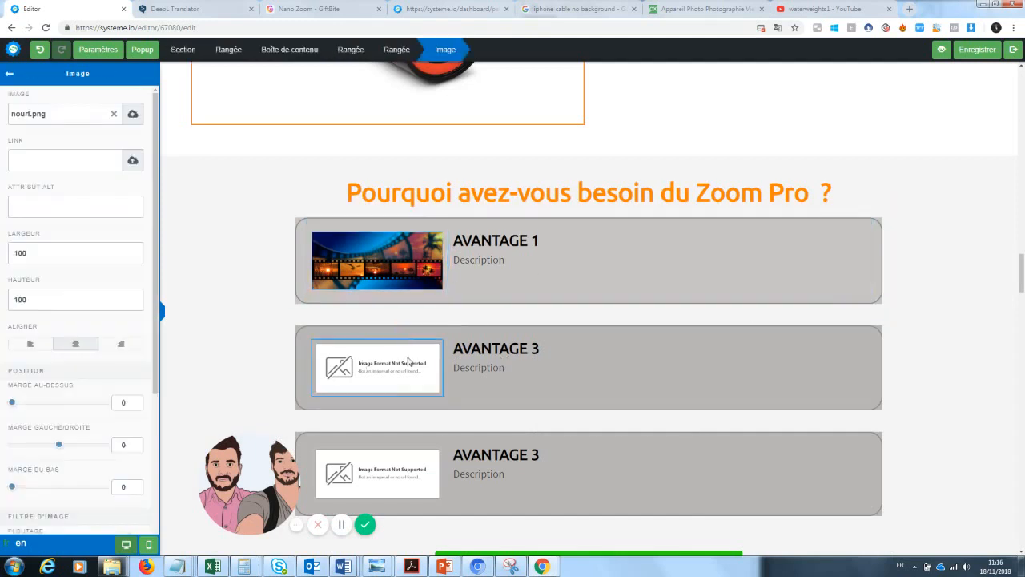
click(415, 433)
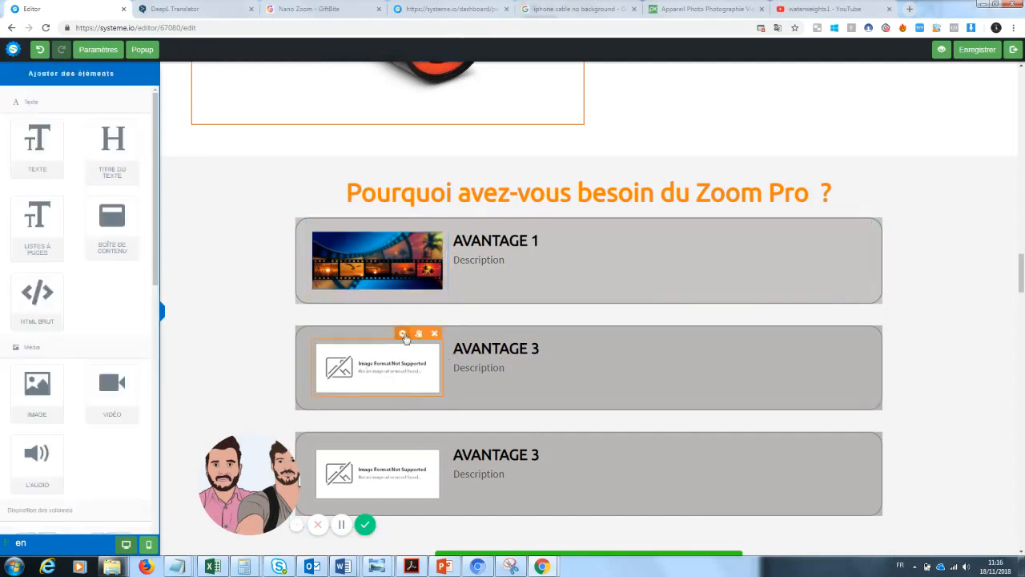
click(405, 336)
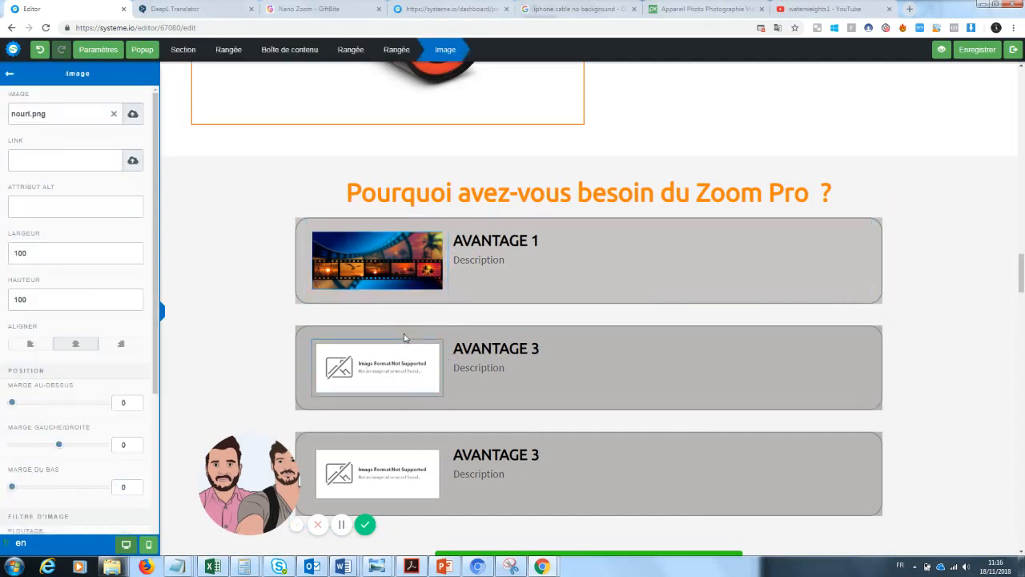
click(114, 116)
click(132, 116)
click(531, 237)
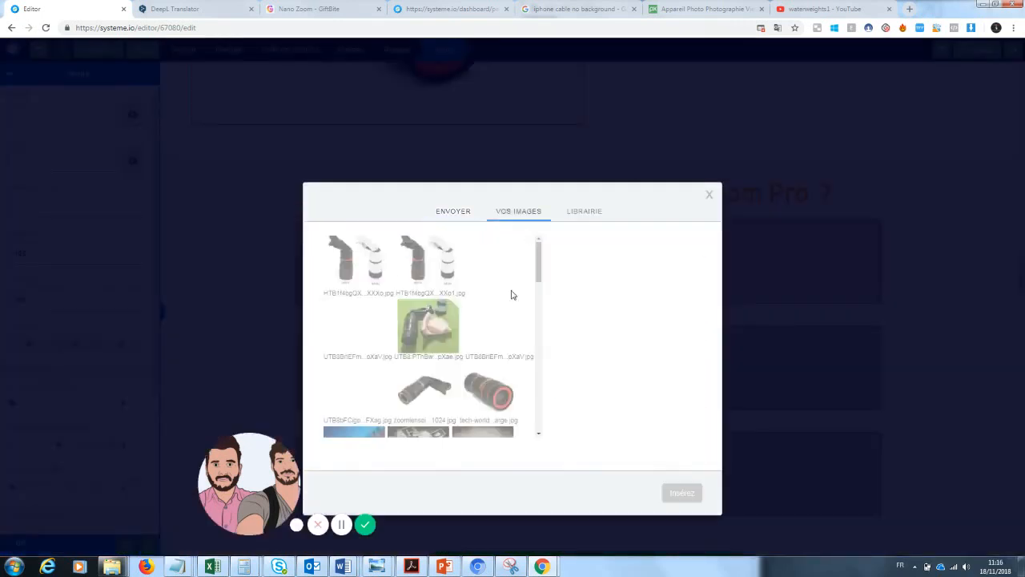
scroll(513, 293, down, 3)
click(420, 294)
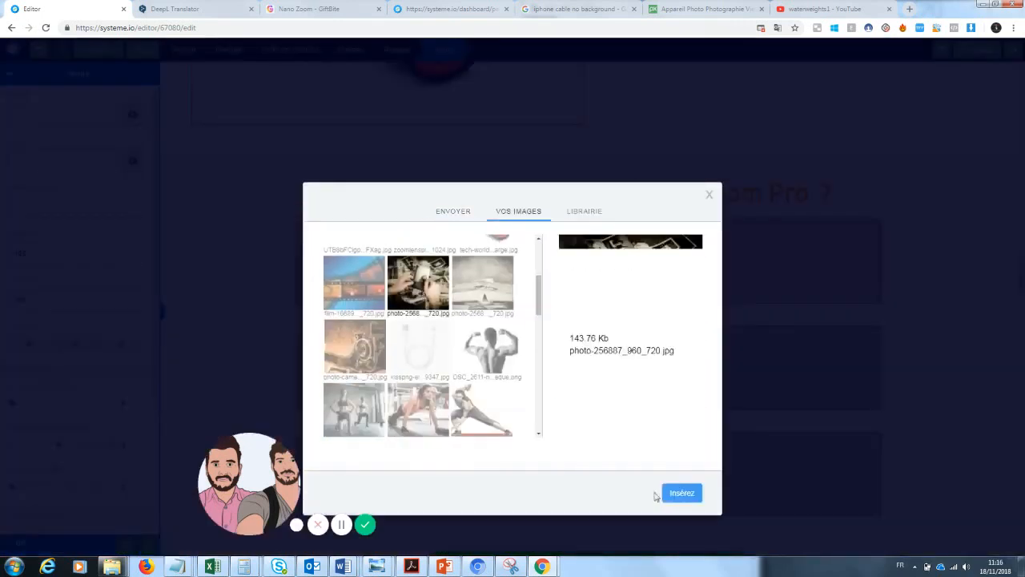
click(677, 495)
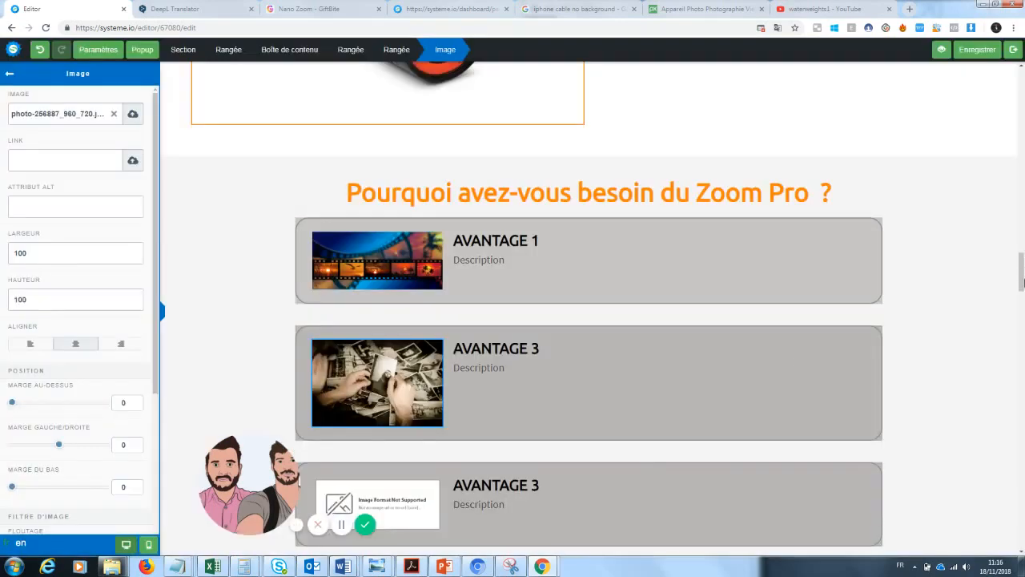
- Replace the placeholder picture in the third advantage box with the uploaded image photo-camera-219958_960_720.jpg
click(984, 291)
scroll(1005, 287, down, 3)
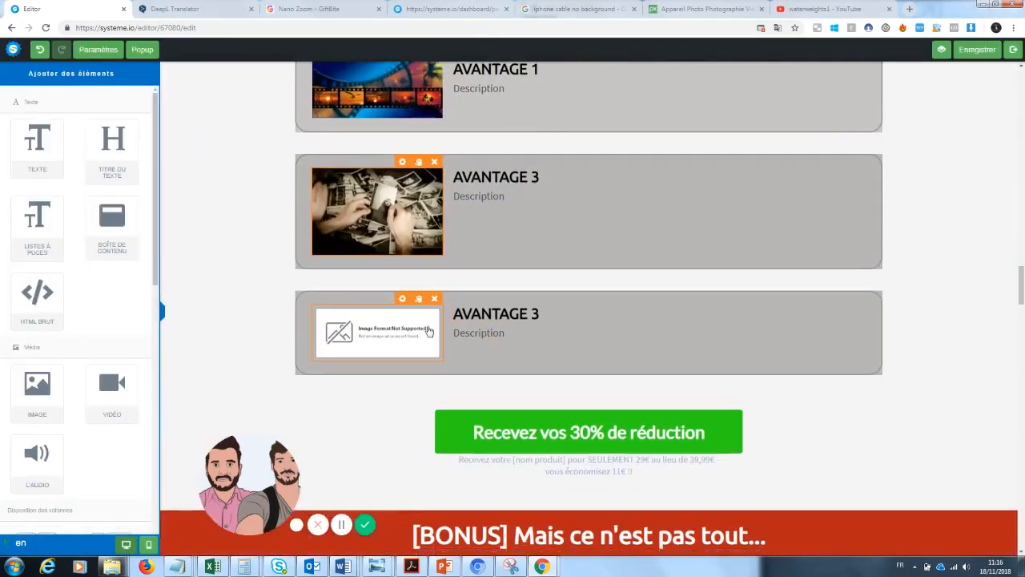
click(429, 331)
click(405, 439)
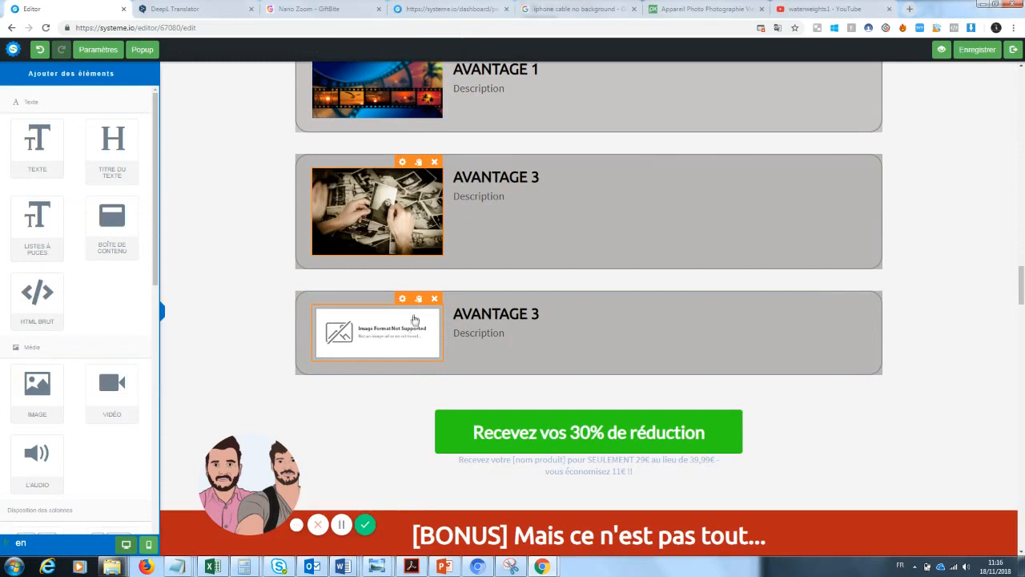
click(405, 319)
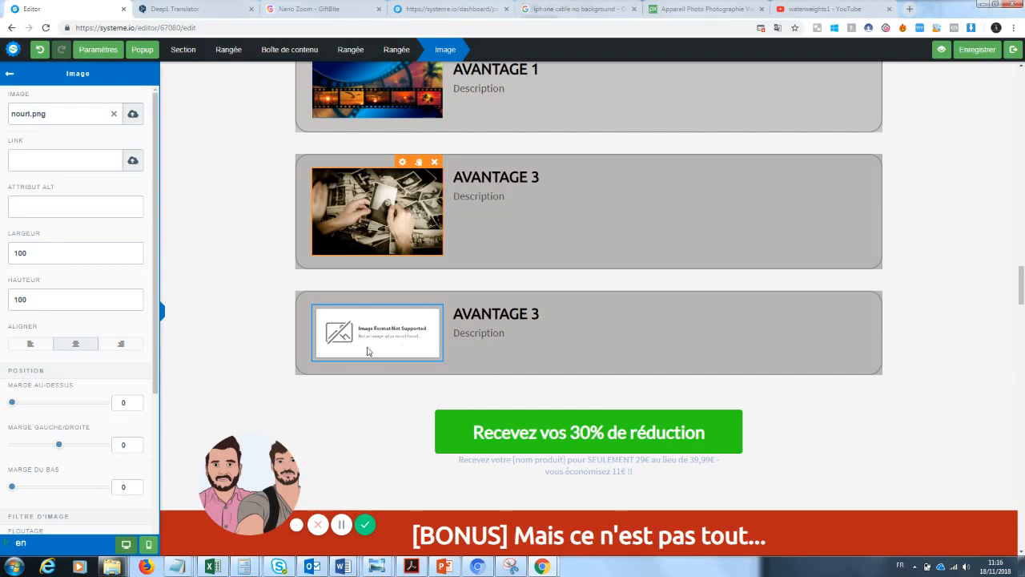
click(372, 406)
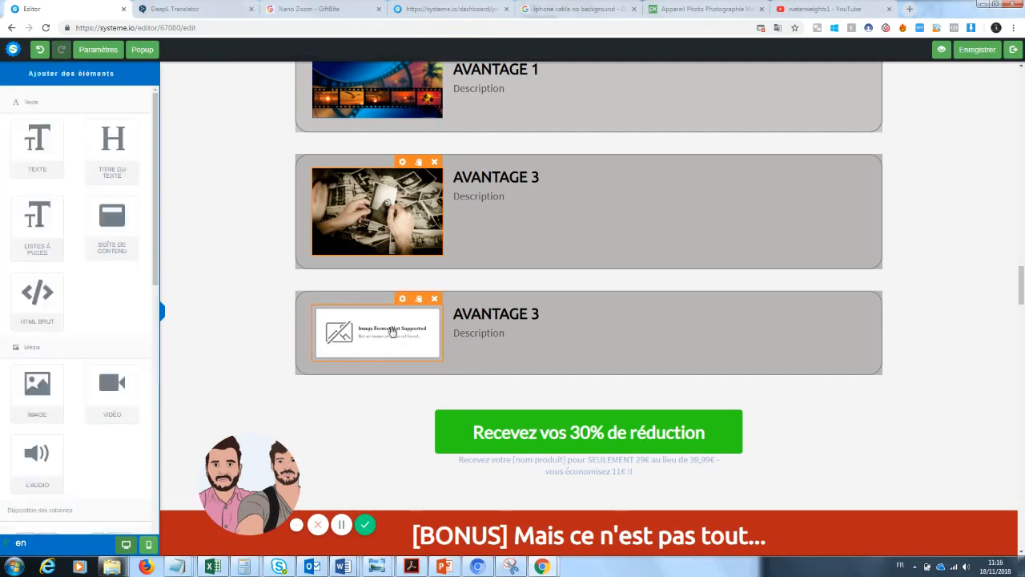
click(408, 314)
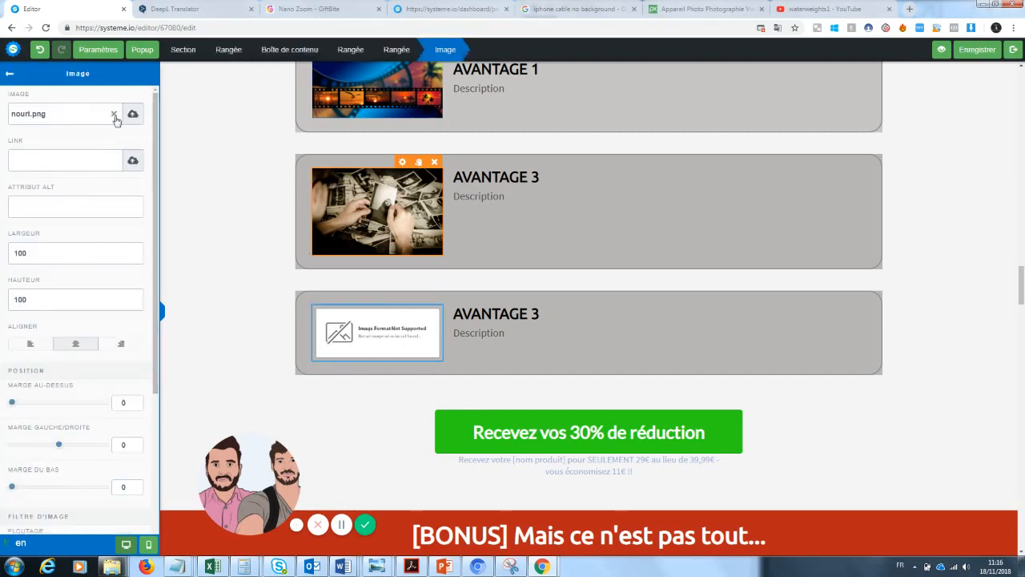
click(133, 113)
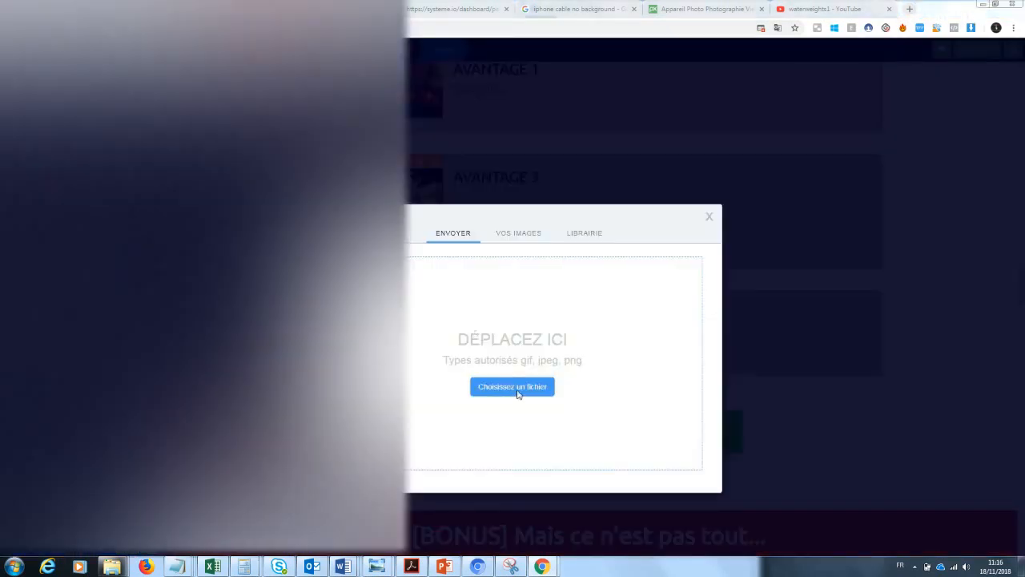
click(518, 393)
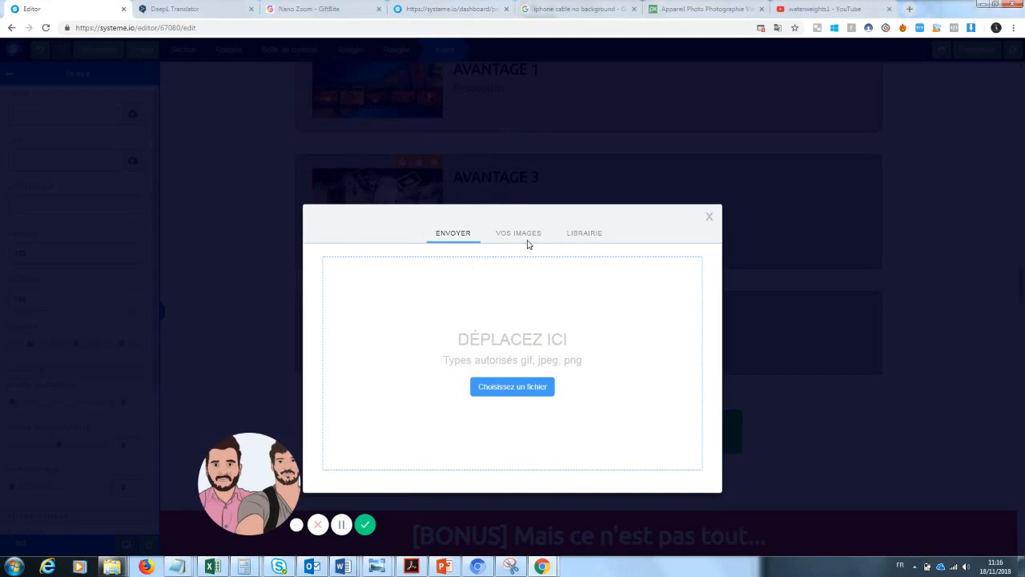
click(526, 239)
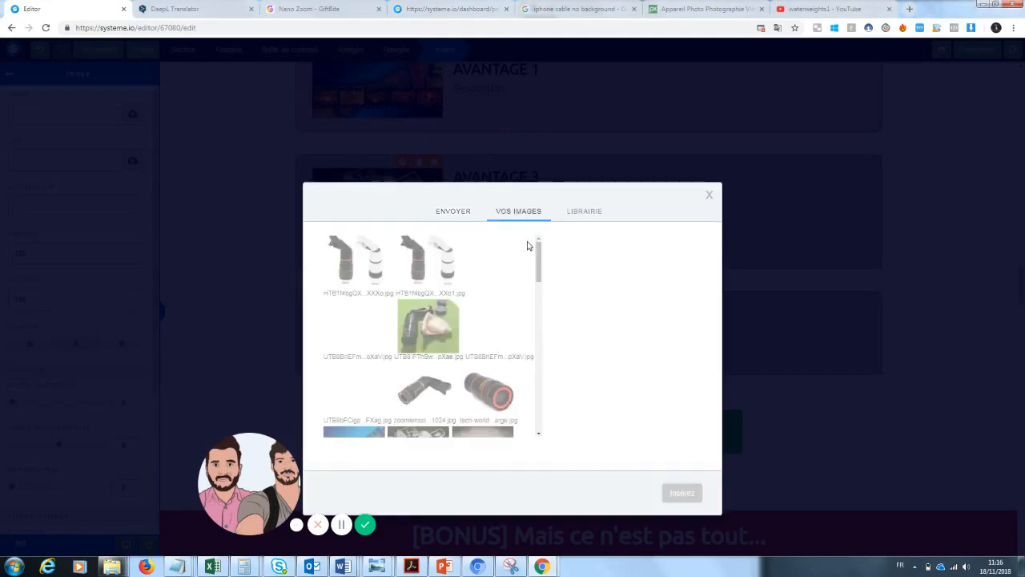
drag(541, 258, 540, 290)
click(355, 384)
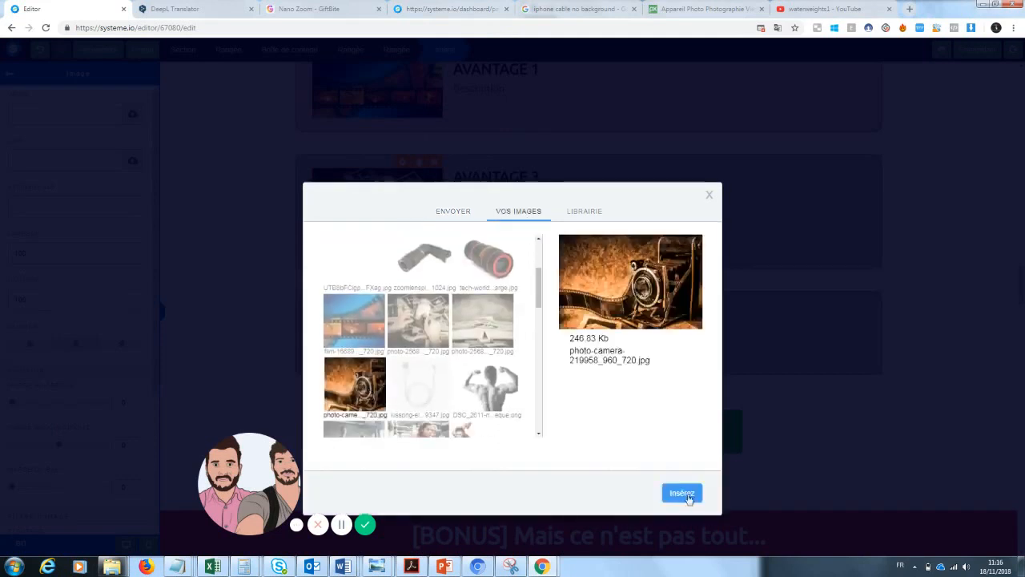
click(682, 493)
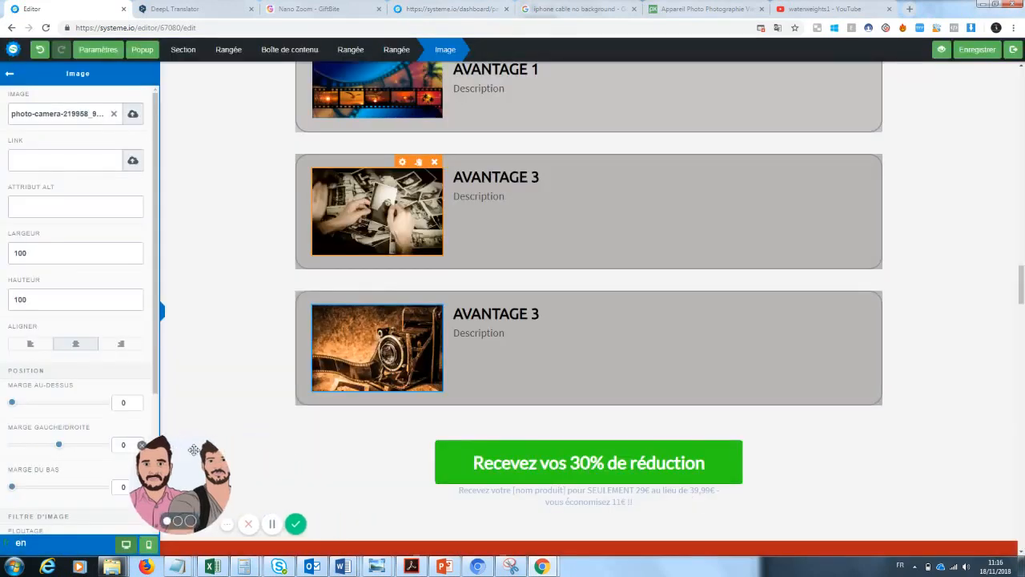
- Replace the "AVANTAGE 1" title in the first advantage box with "Pratique"
click(1022, 281)
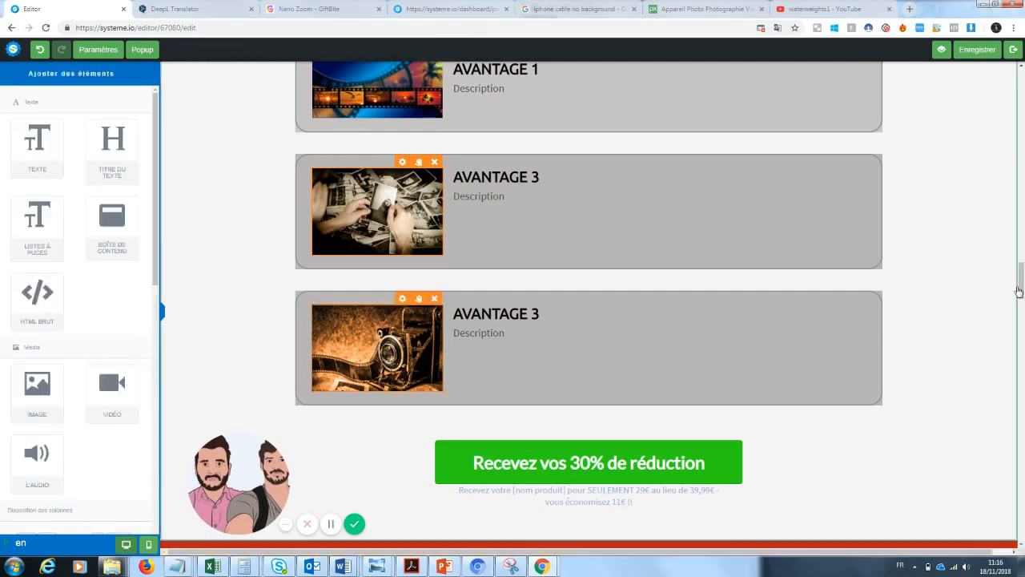
scroll(1020, 279, up, 1)
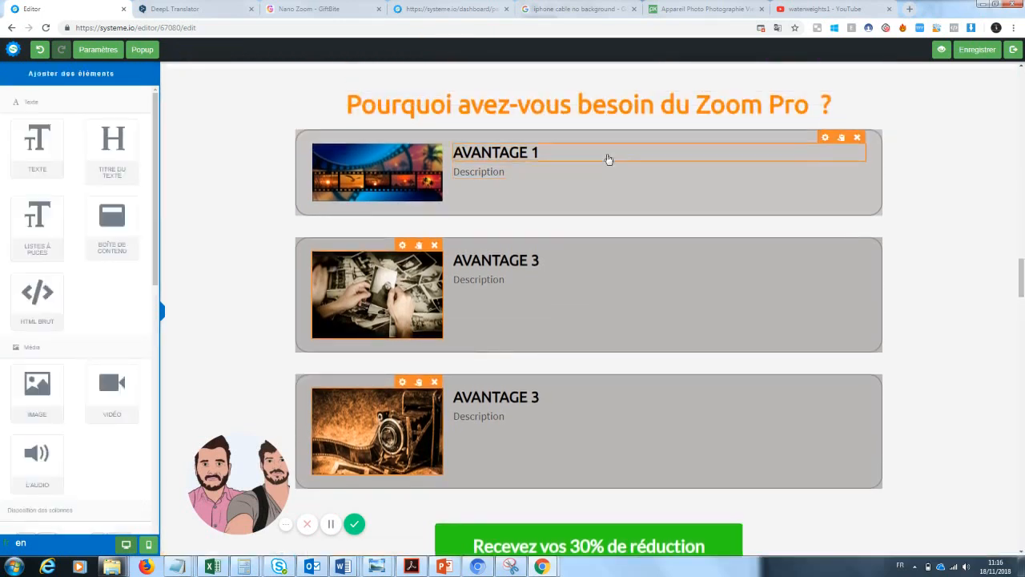
click(545, 161)
drag(541, 153, 448, 152)
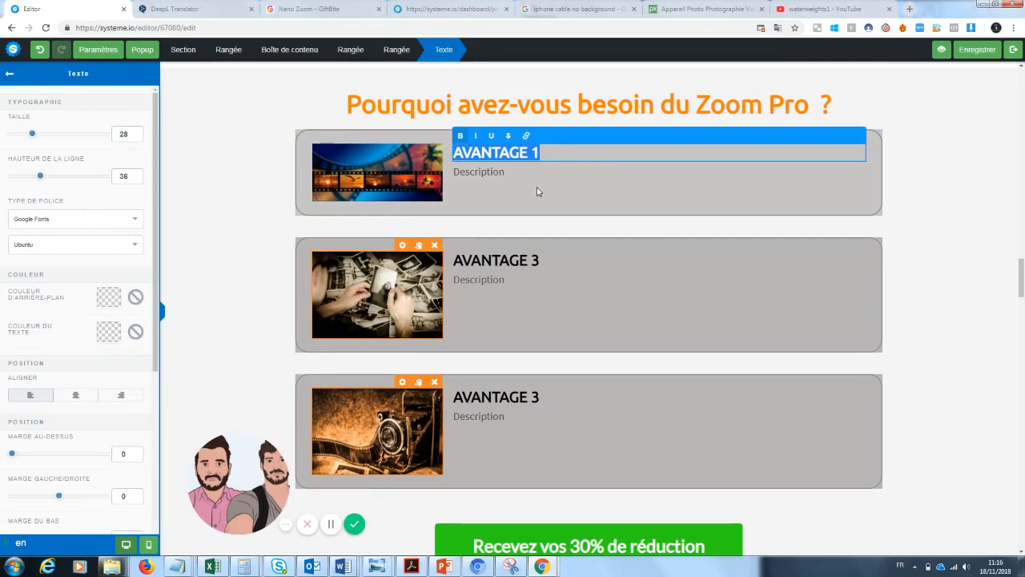
text(Pratique)
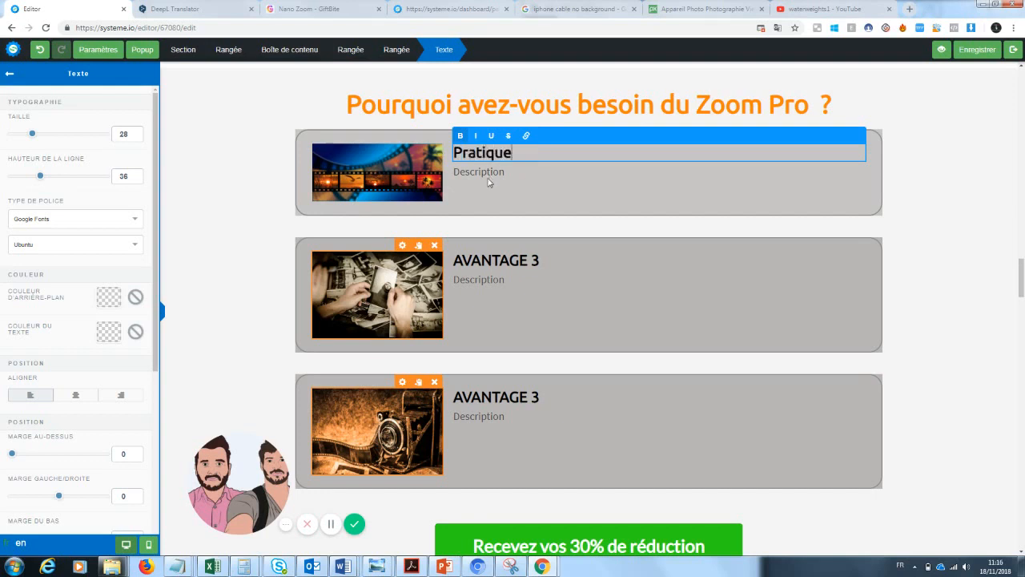
- Replace the description under "Pratique" with two lines: "adaptable samsung, apple" and "on a toujours notre téléphone sur nous"
click(489, 183)
click(497, 174)
drag(508, 171, 446, 177)
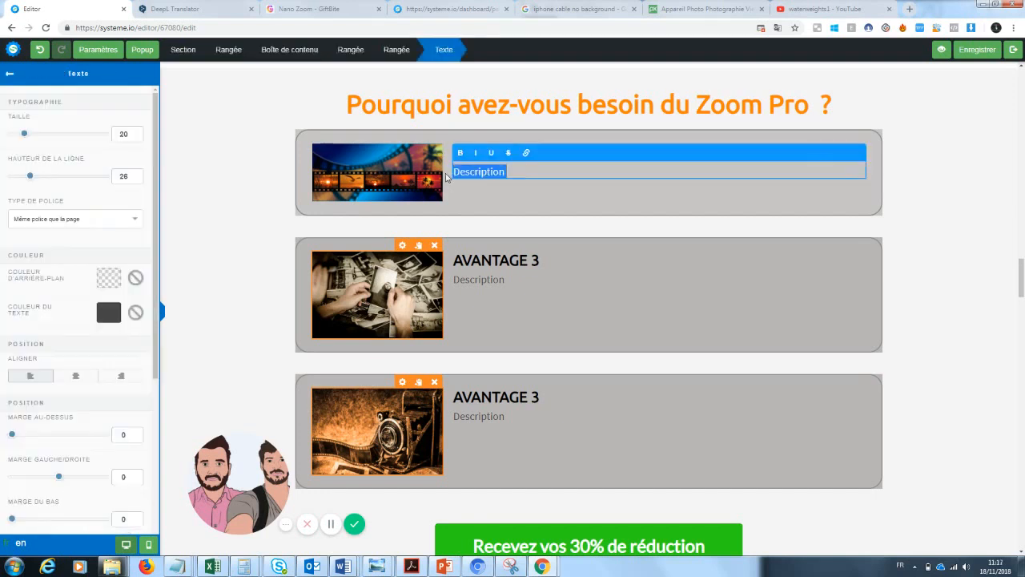
key(BackSpace)
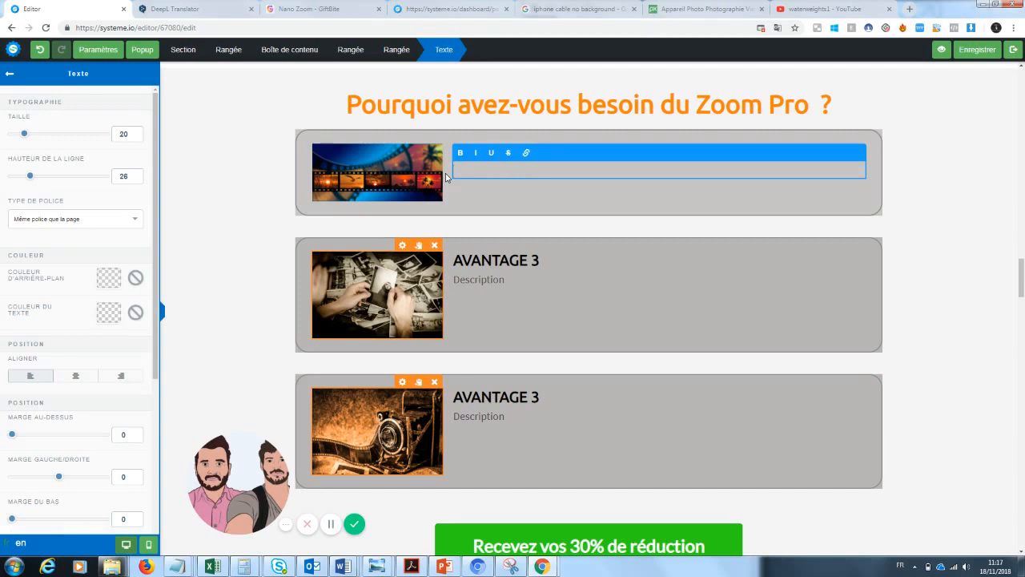
text(aptable samsung, apple)
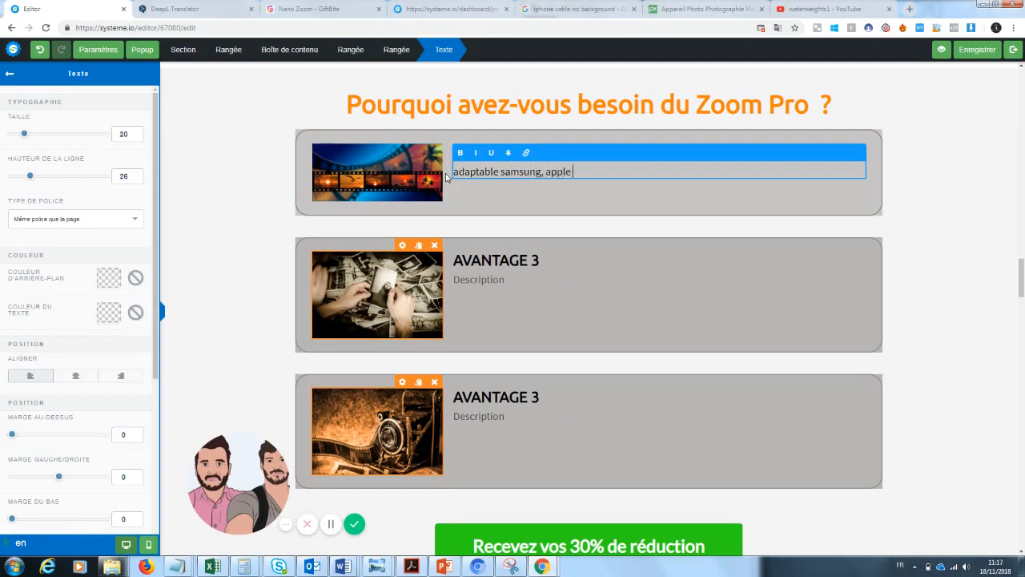
key(Return)
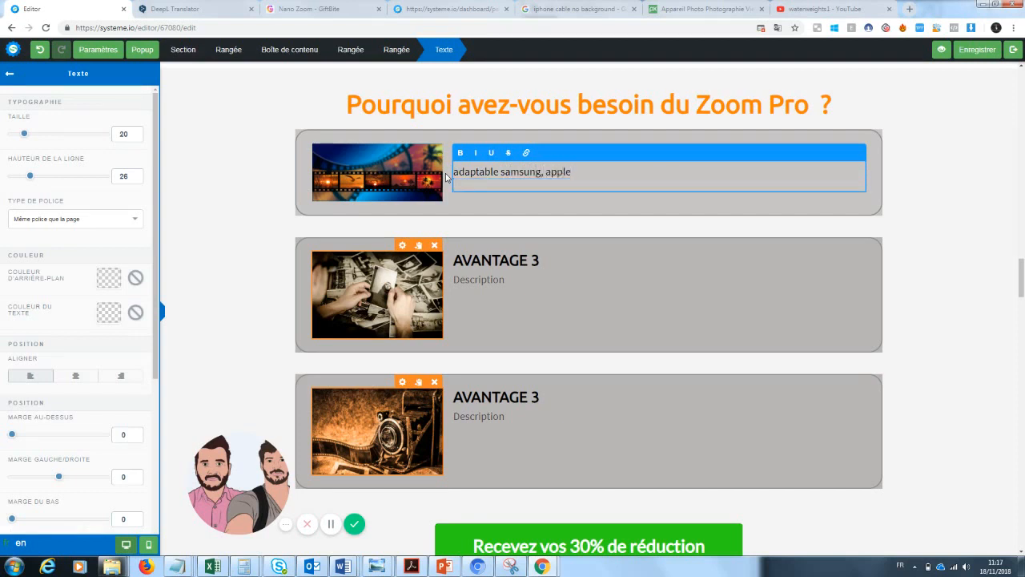
text(on a toujours notre télépho)
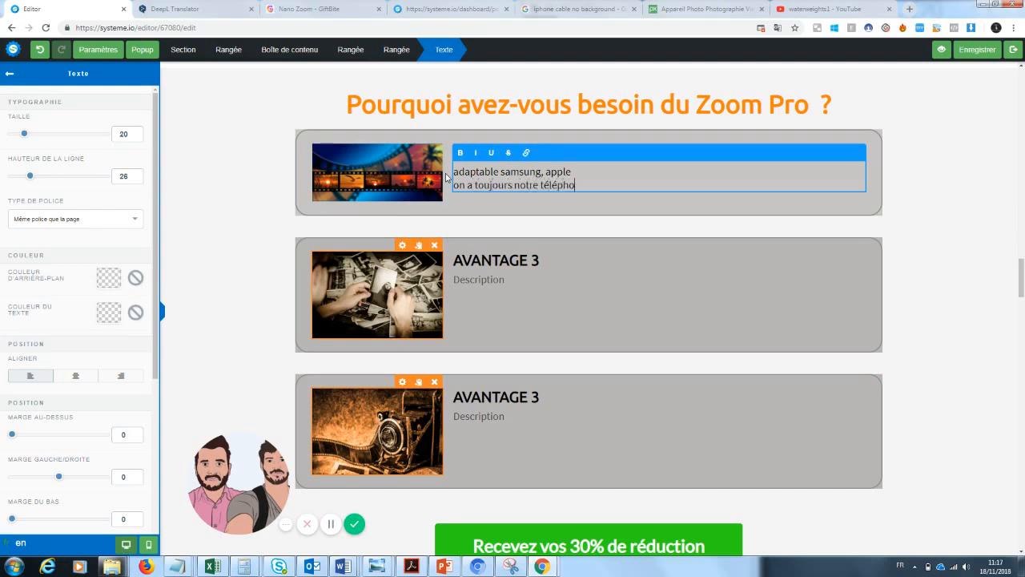
text(ne sur nous)
click(527, 213)
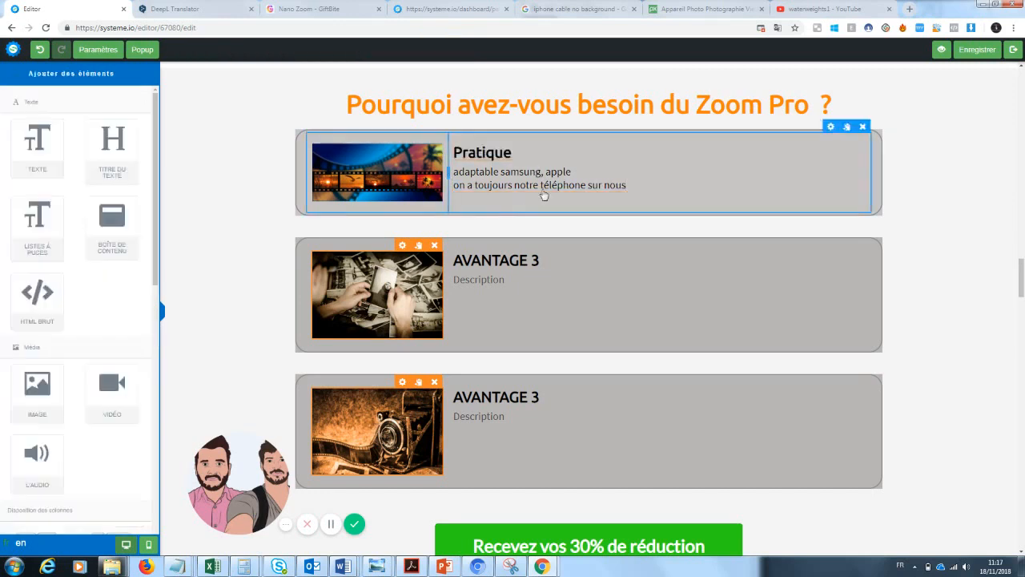
- Correct the title of the second advantage box to "AVANTAGE 2"
click(543, 260)
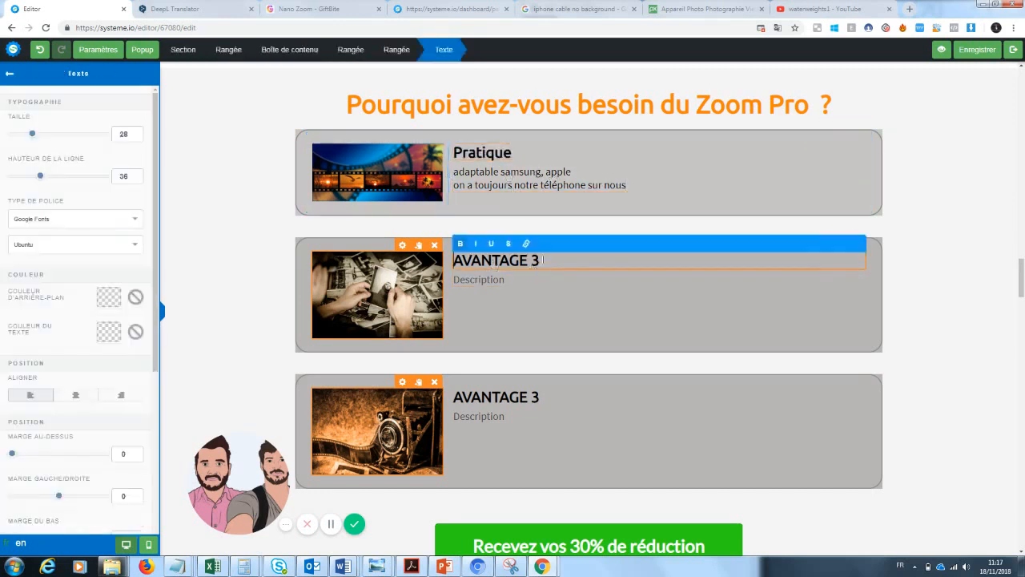
key(BackSpace)
text(2)
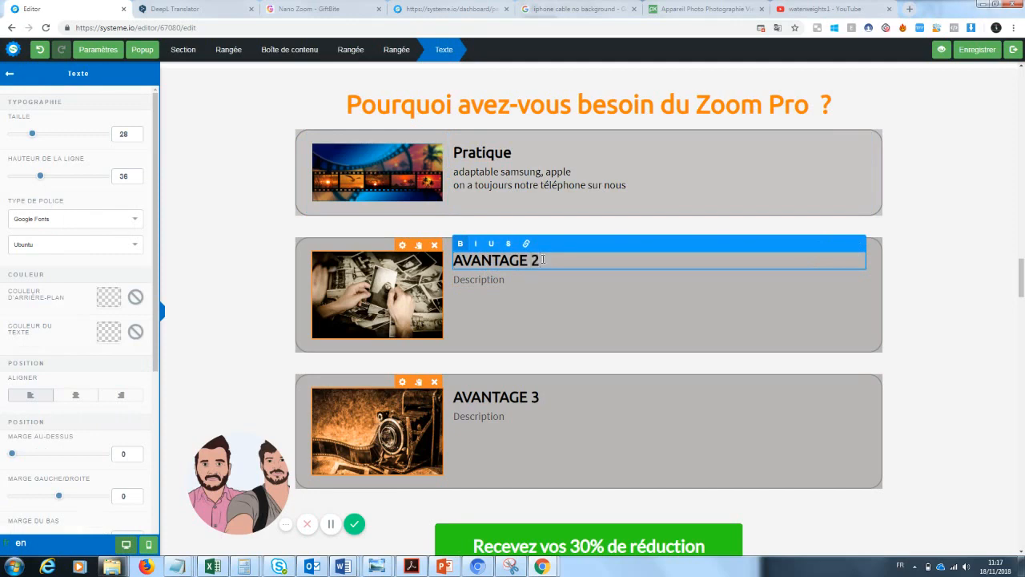
- Replace the description under "AVANTAGE 2" with "Les photos sont un moyens de garder un souvenir du passé..."
click(495, 313)
drag(505, 279, 436, 286)
text(Les photo)
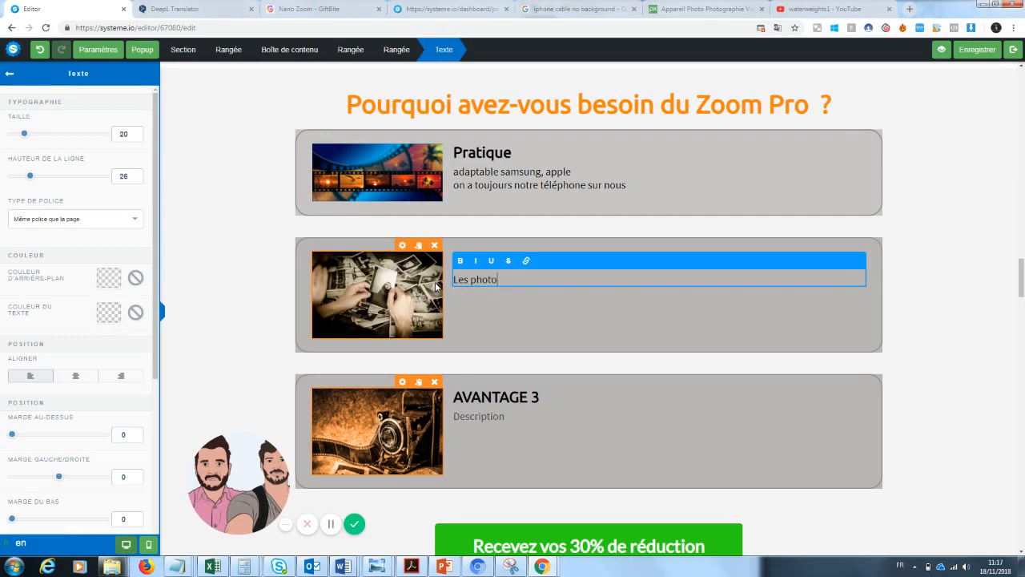
text(s sont un moyens de garder un)
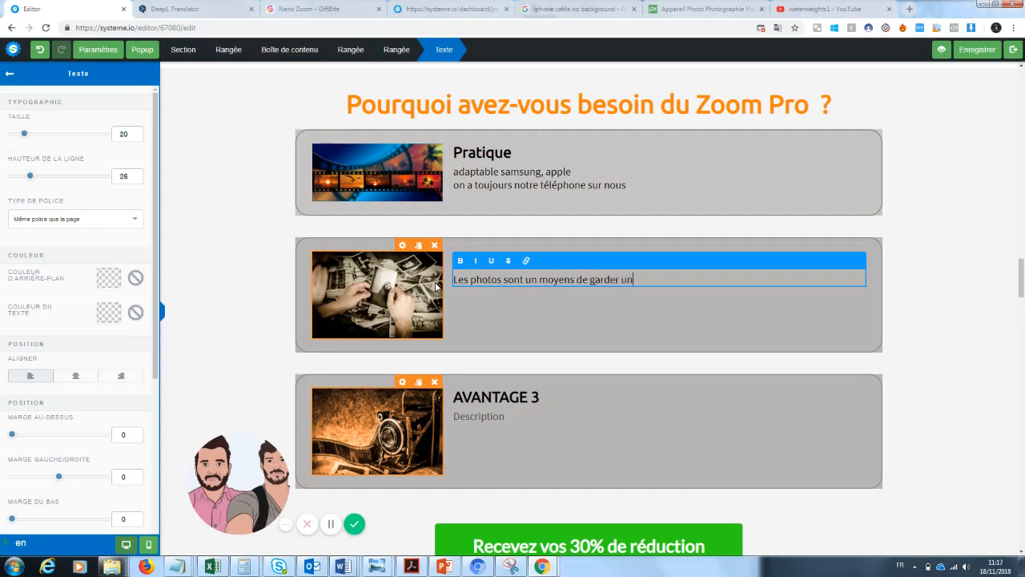
key(BackSpace)
key(BackSpace)
text(n souvenir du passé...)
- Add to the AVANTAGE 2 description the line "Imaginez... vous êtes devant un paysage magnifique mais votre téléphone ne vous permet pas de prendre une belle photo."
key(Return)
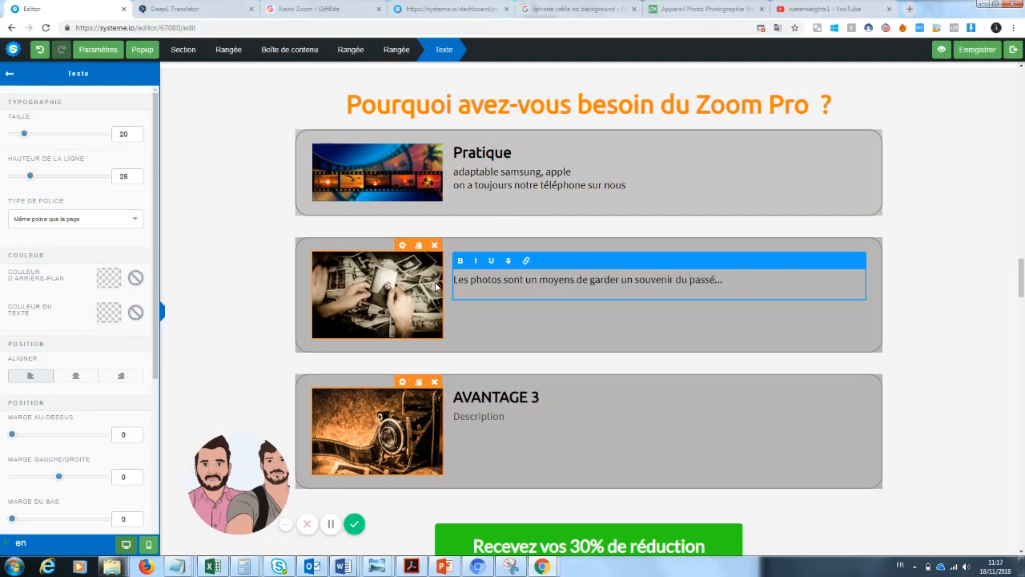
text(Imaginez... vous êtes devant un)
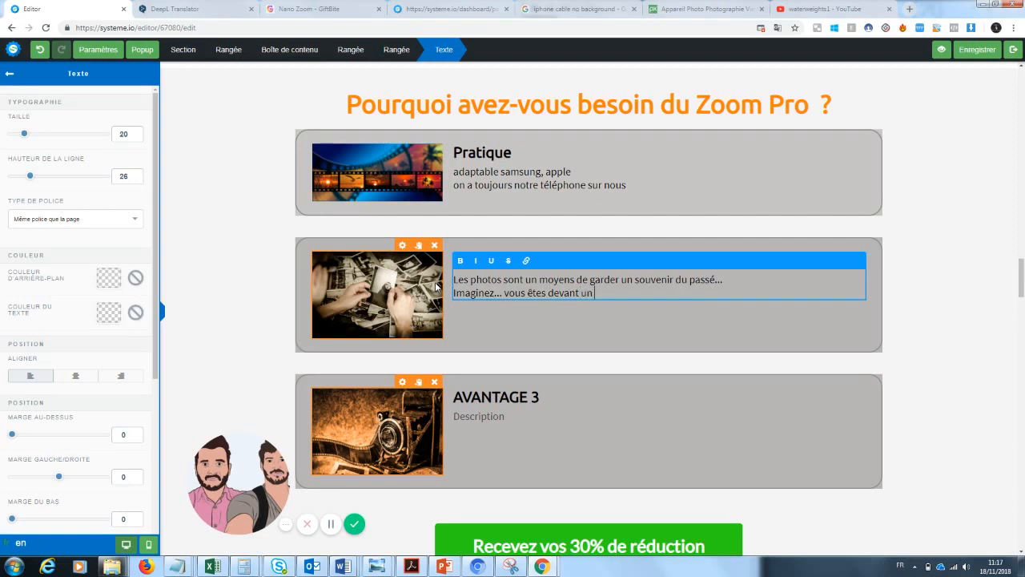
text( paysage magnifique mais votr)
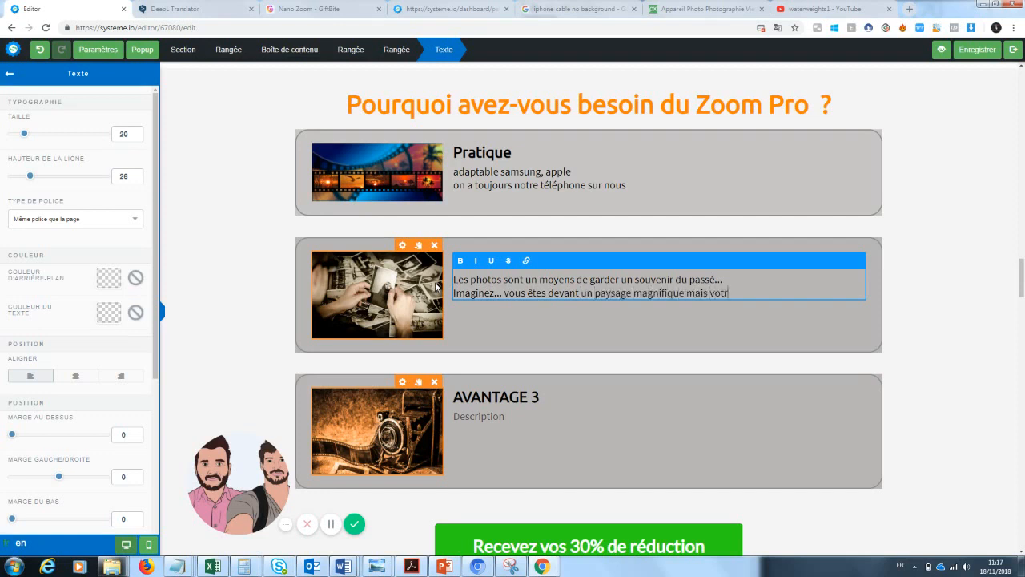
text(e téléphone ne vous permet pas d)
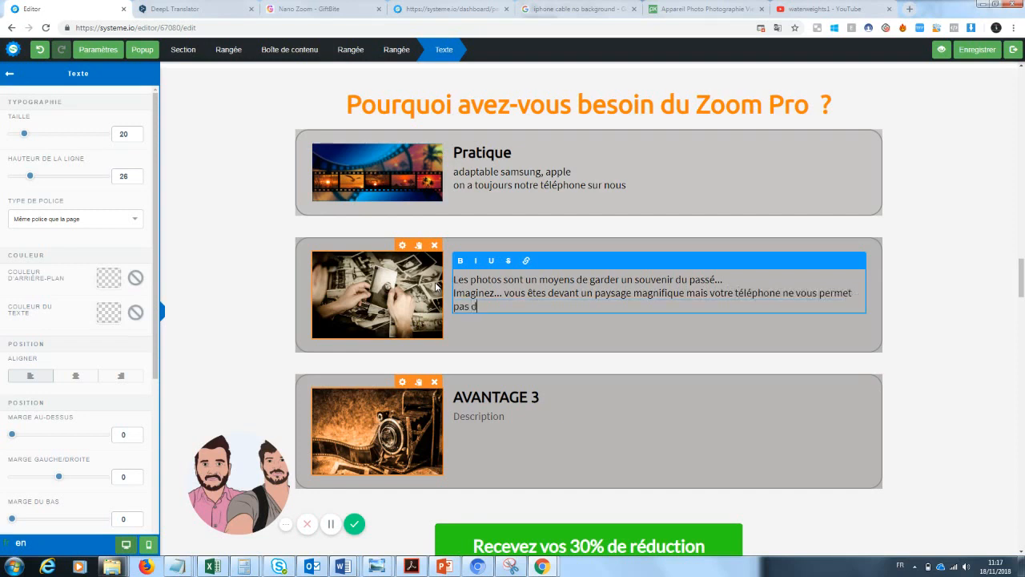
text(e prendre une belle photo.)
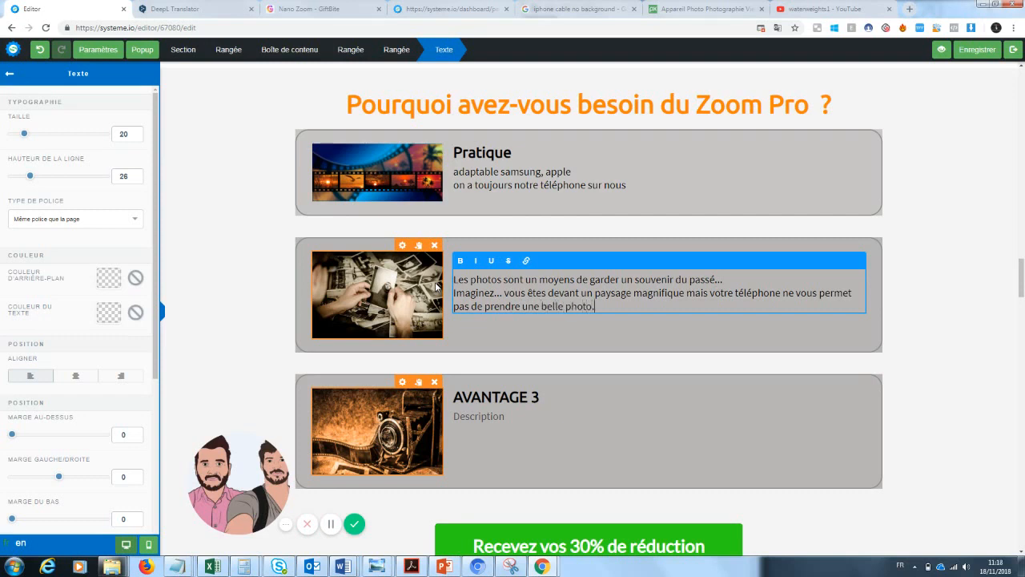
- Append "Ceci ne se reproduira plus jamais avec Zoom Pro. En effet ..." to the end of the AVANTAGE 2 description
text( Ceci ne)
text( se reproduit)
text(a plus jamai)
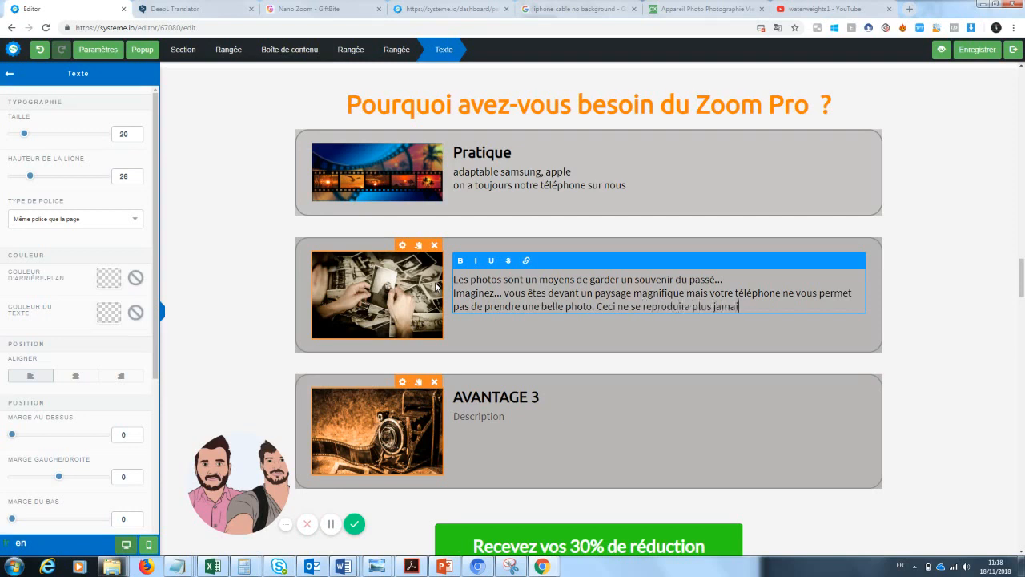
text(s avec Zoom Pro. En effet)
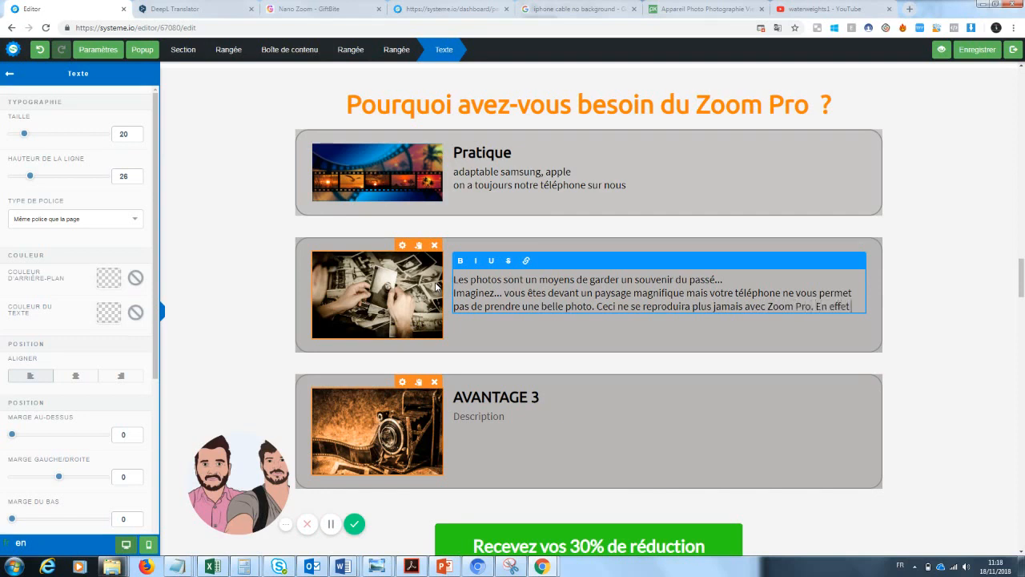
key(BackSpace)
key(BackSpace)
key(BackSpace)
click(931, 301)
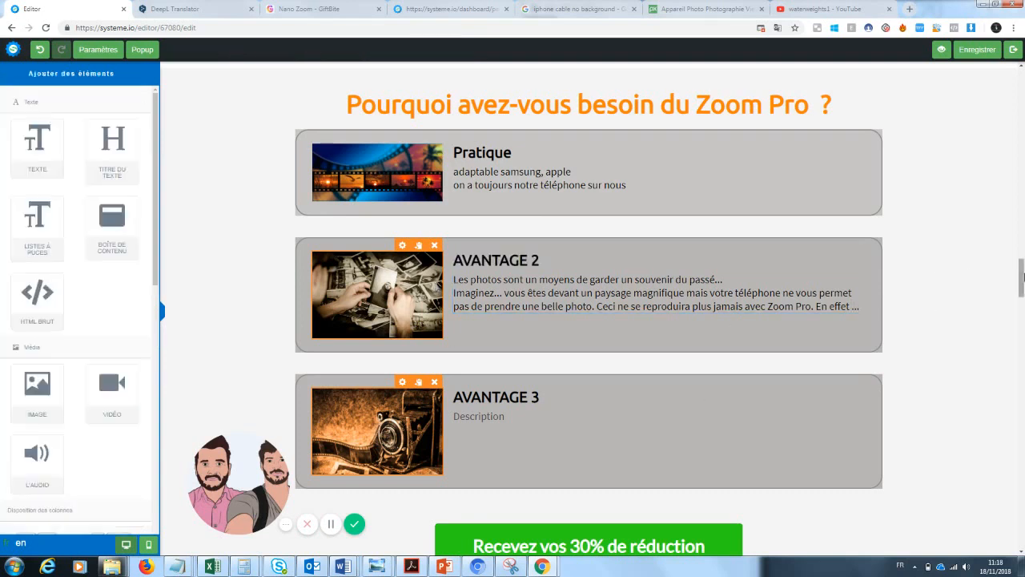
- Replace the title "AVANTAGE 2" of the second advantage box with "Un souvenir du passé"
scroll(1022, 276, down, 1)
click(549, 314)
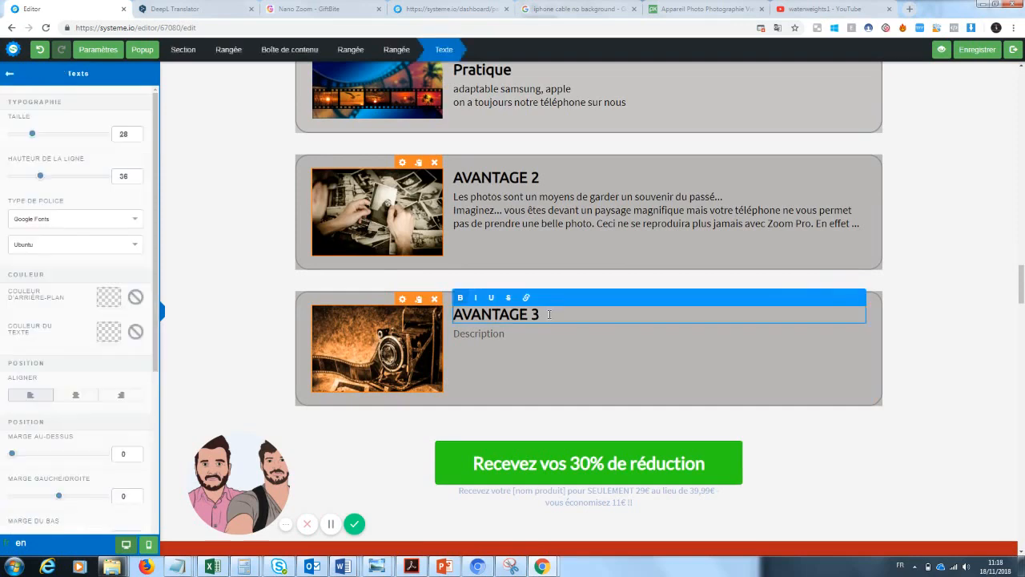
click(545, 178)
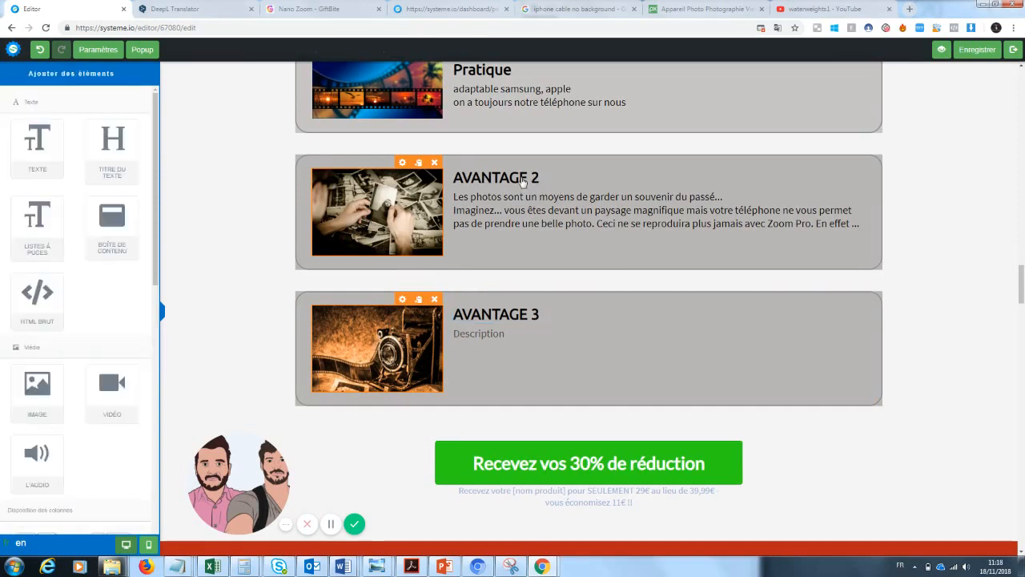
click(522, 181)
drag(543, 177, 416, 176)
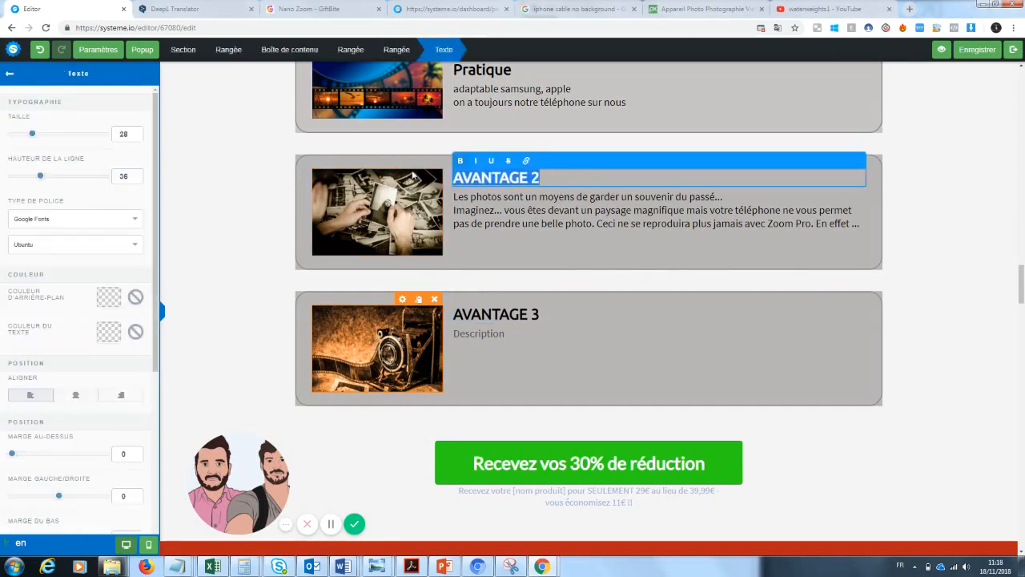
text(Un souvenir du)
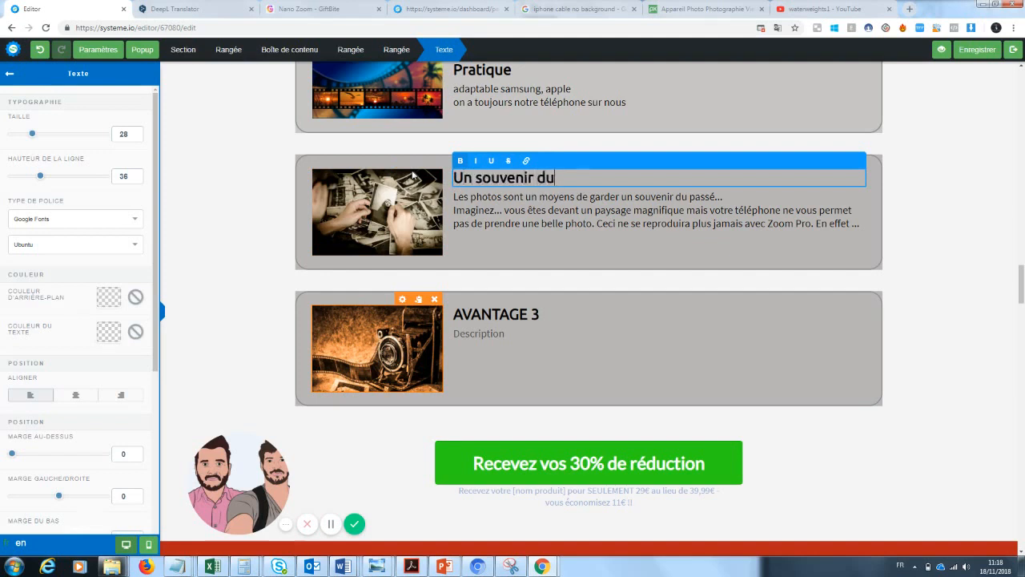
text( passé)
mouse_move(1024, 297)
mouse_down()
mouse_move(1023, 278)
mouse_move(1024, 295)
mouse_up()
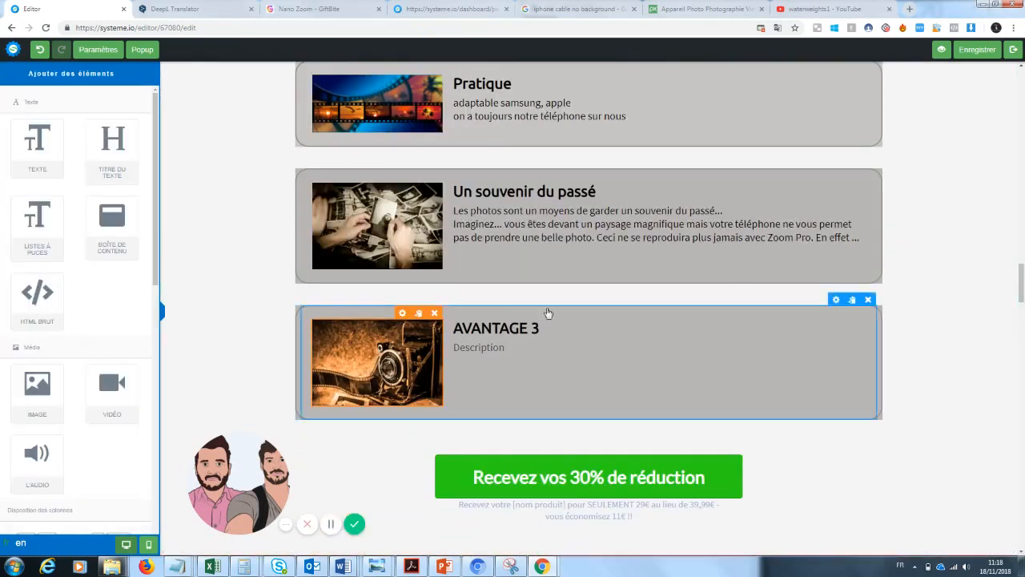
- Replace the title "AVANTAGE 3" of the third advantage box with "Une manière de se démarquer des autres..."
click(545, 327)
drag(545, 327, 437, 337)
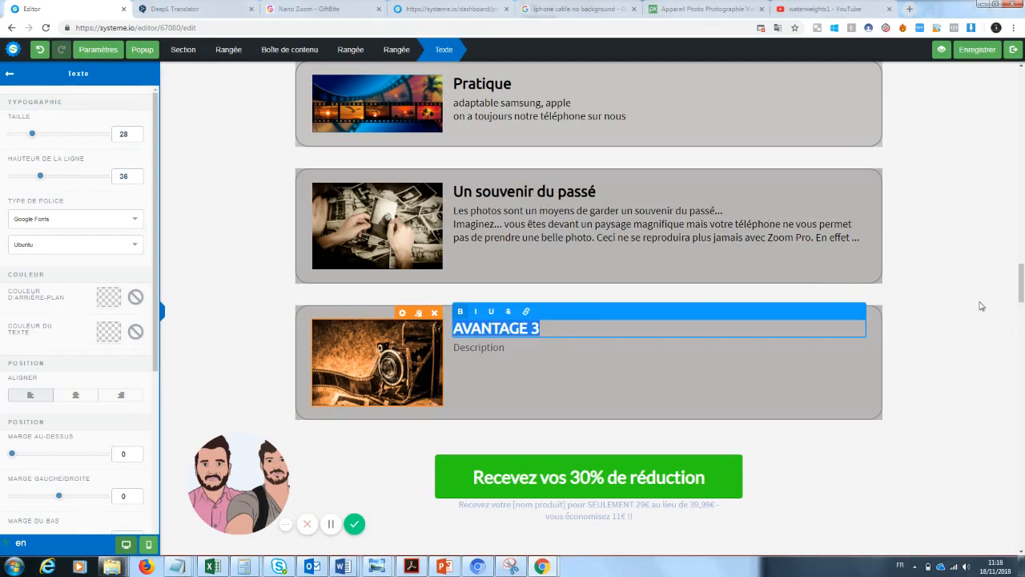
text(Une m)
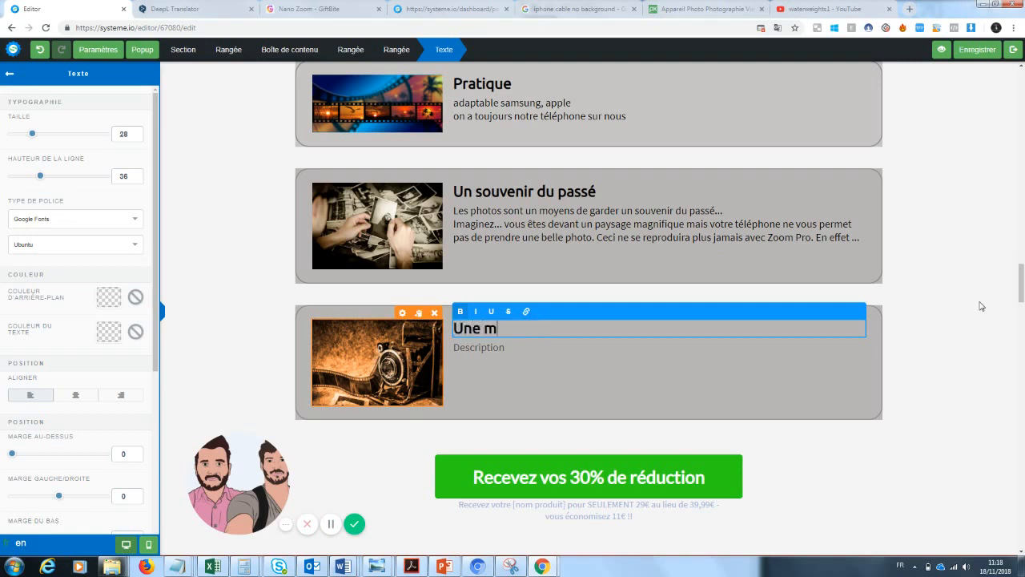
text(anière de se d)
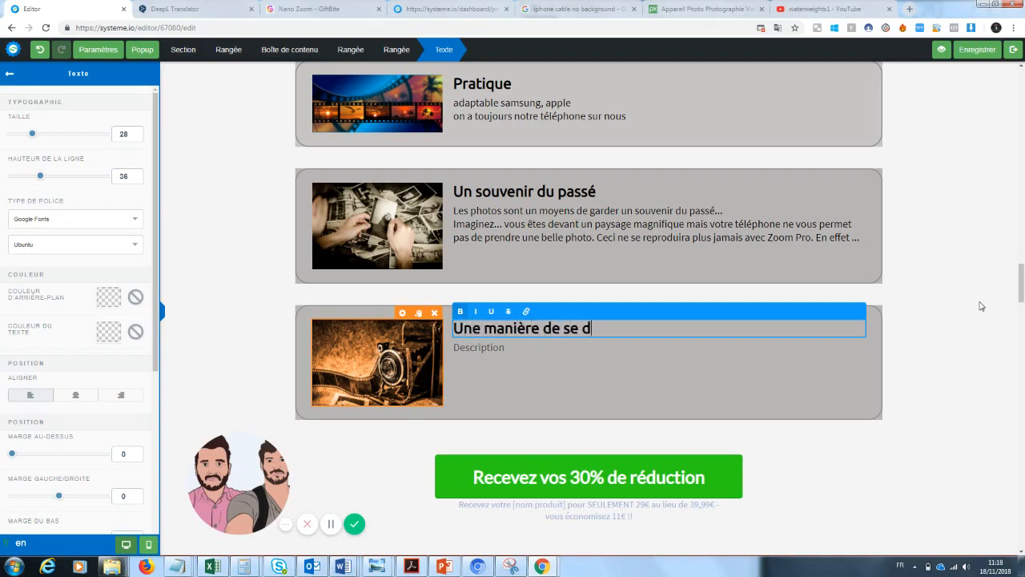
text(émarquer des a)
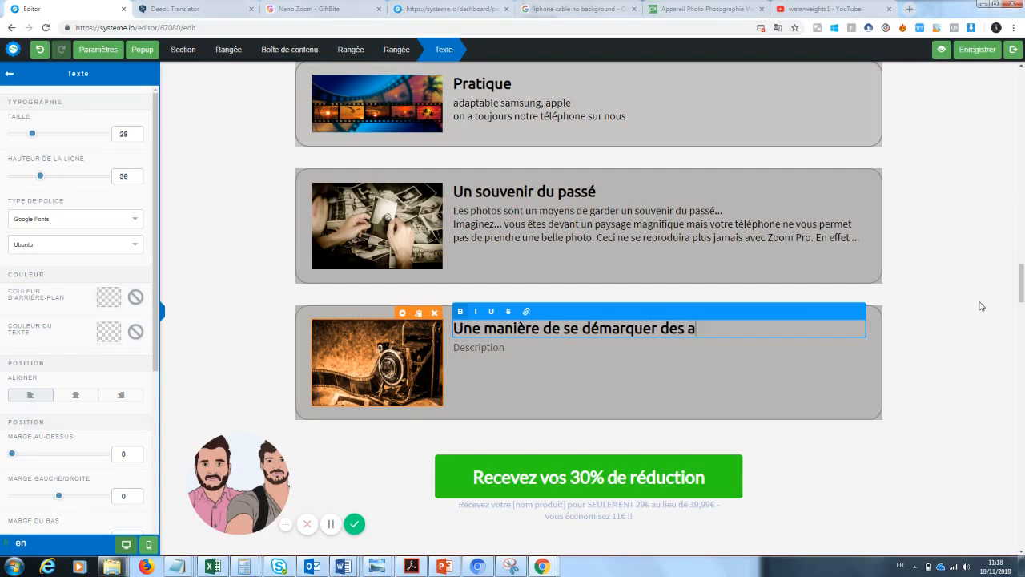
key(BackSpace)
key(BackSpace)
key(BackSpace)
text(s autres ...)
- Replace the third advantage's placeholder description with "Tout le monde poste les mêmes photos sur les réseaux..."
click(498, 363)
double_click(499, 350)
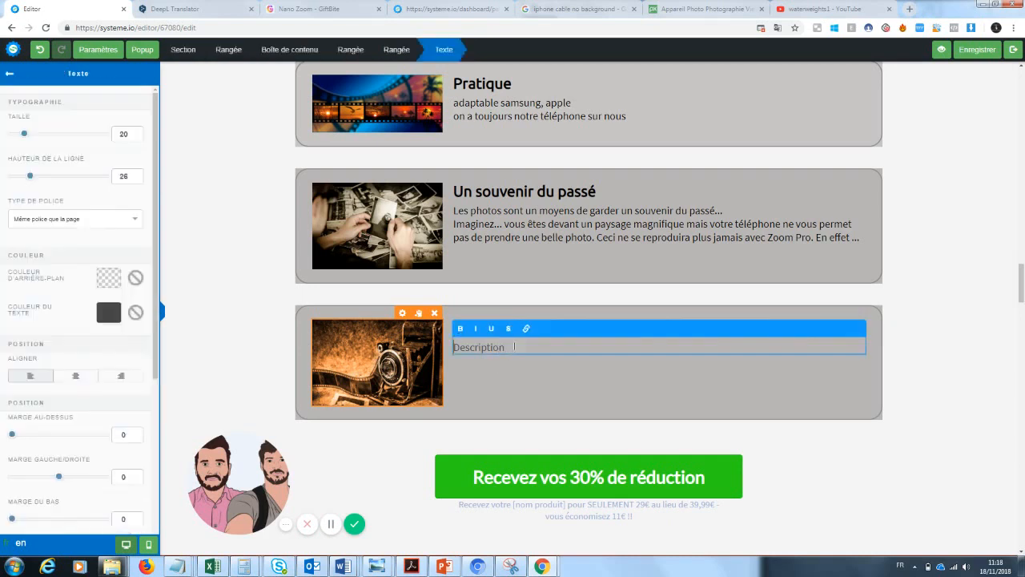
text(Tout le monde poste les m)
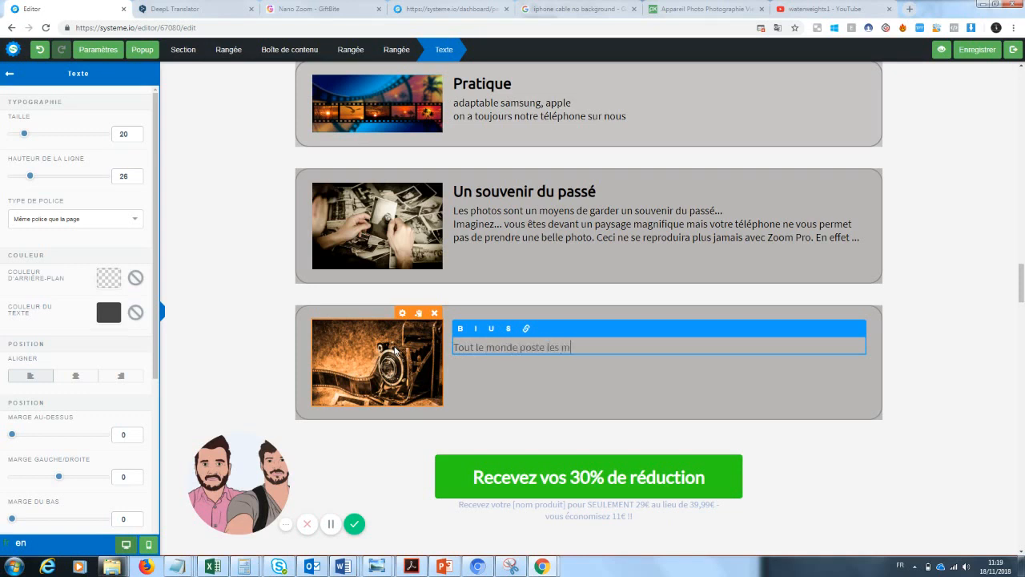
text(êmes photos sur les réseaux...)
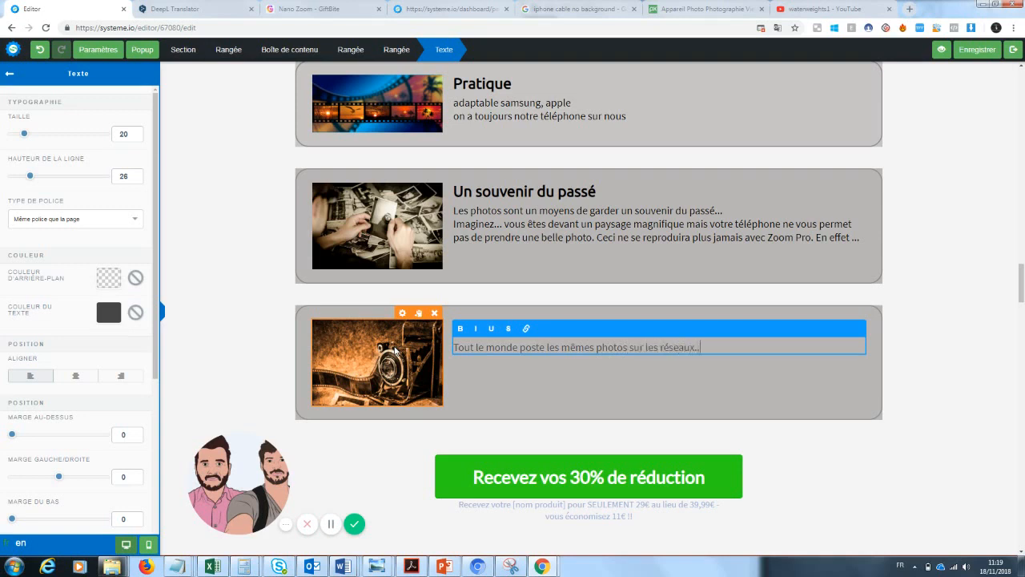
- Add the line "Grace à zoom pro, vous vous démarquerez enfin de la masse pour un rendu exceptionnel sur vos photos" to the third description
key(Return)
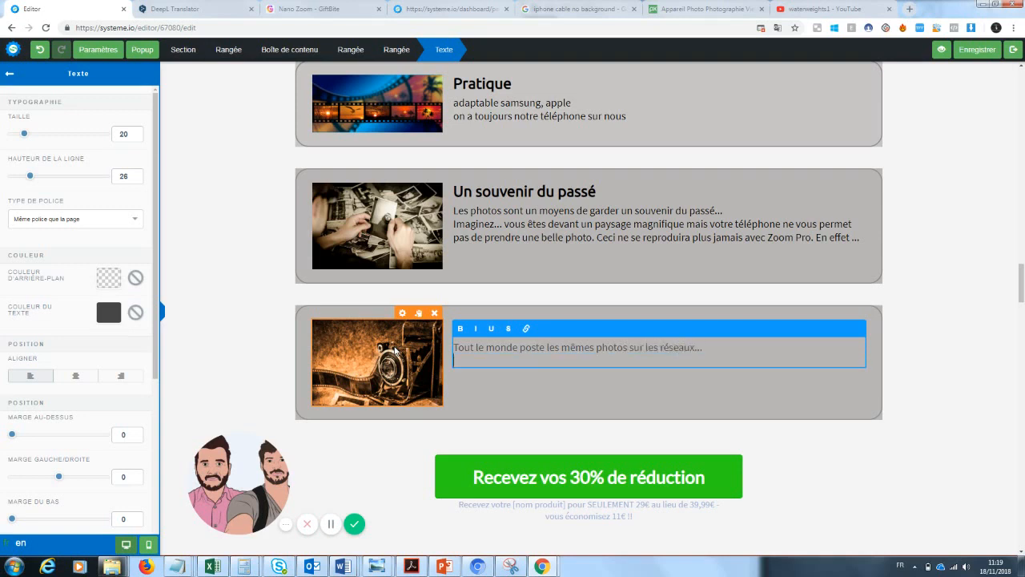
text(Grace à zoom pro, vous vou)
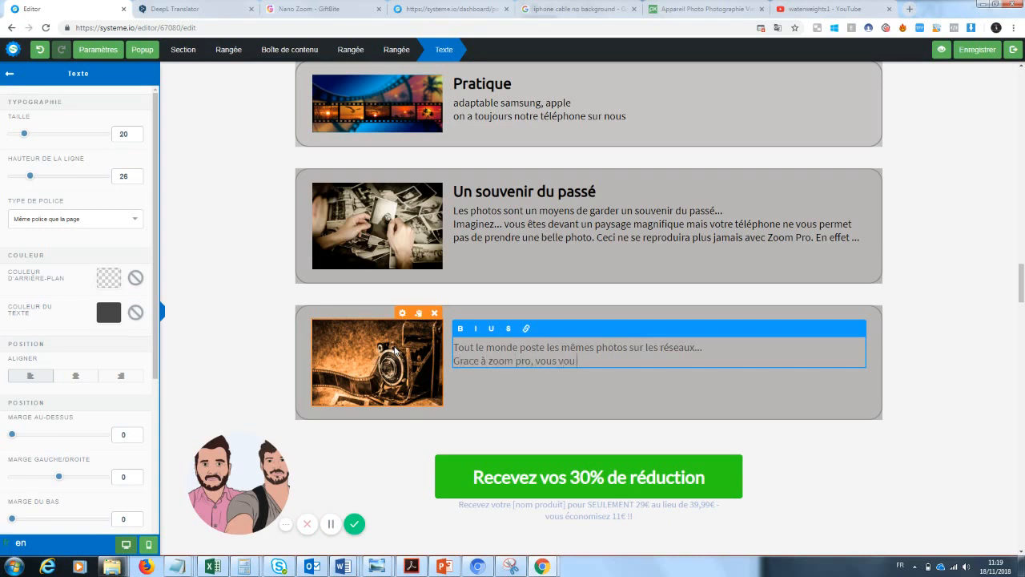
text( s démarquerez enfin de la)
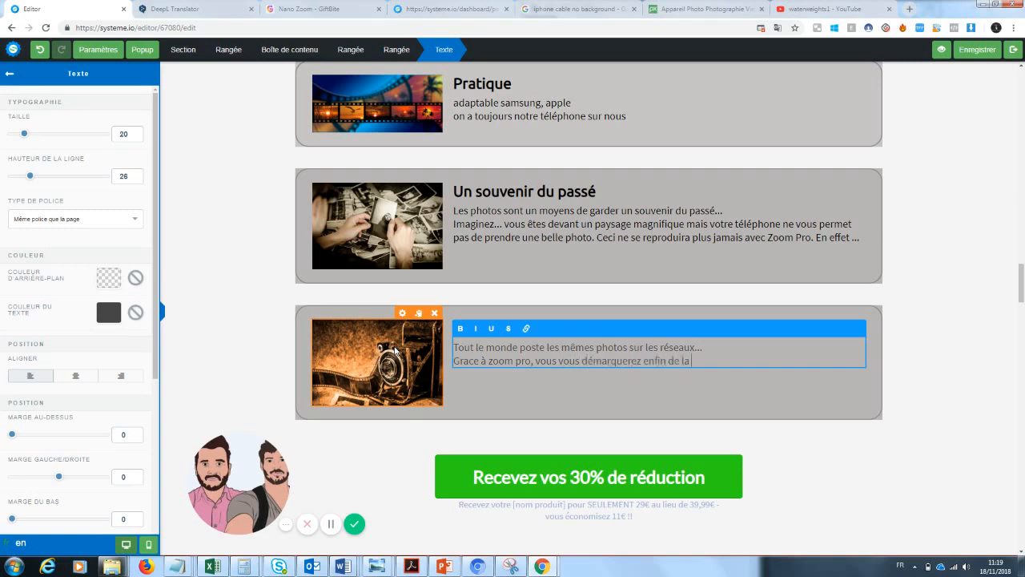
text( masse pour un rendu ex)
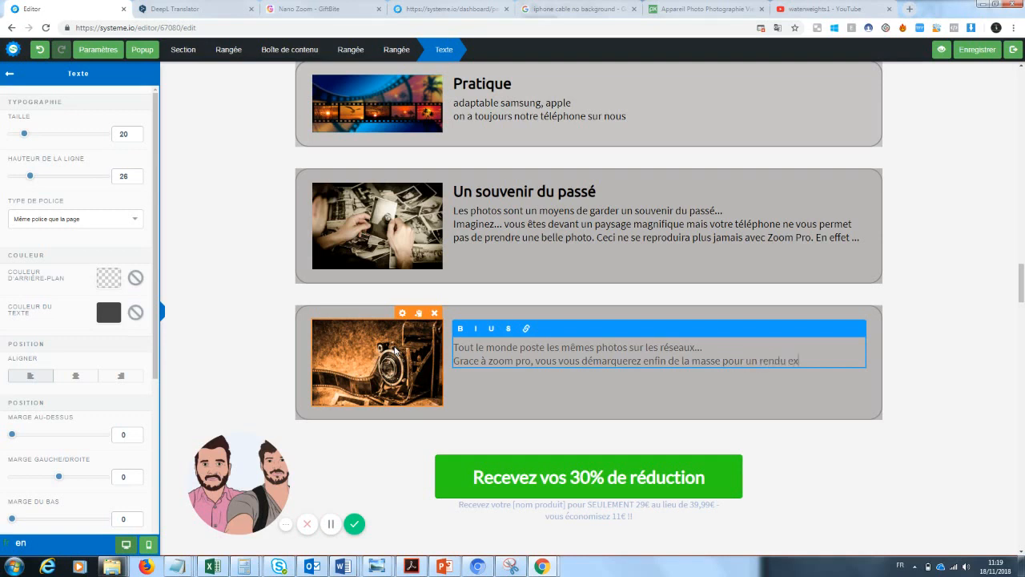
text(ceptionnel sur vos photos)
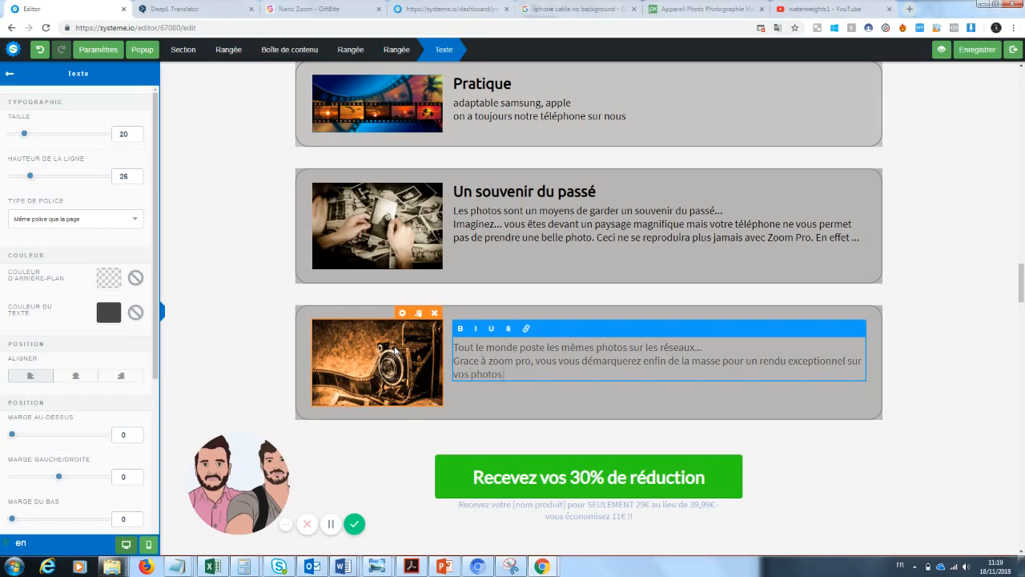
click(983, 315)
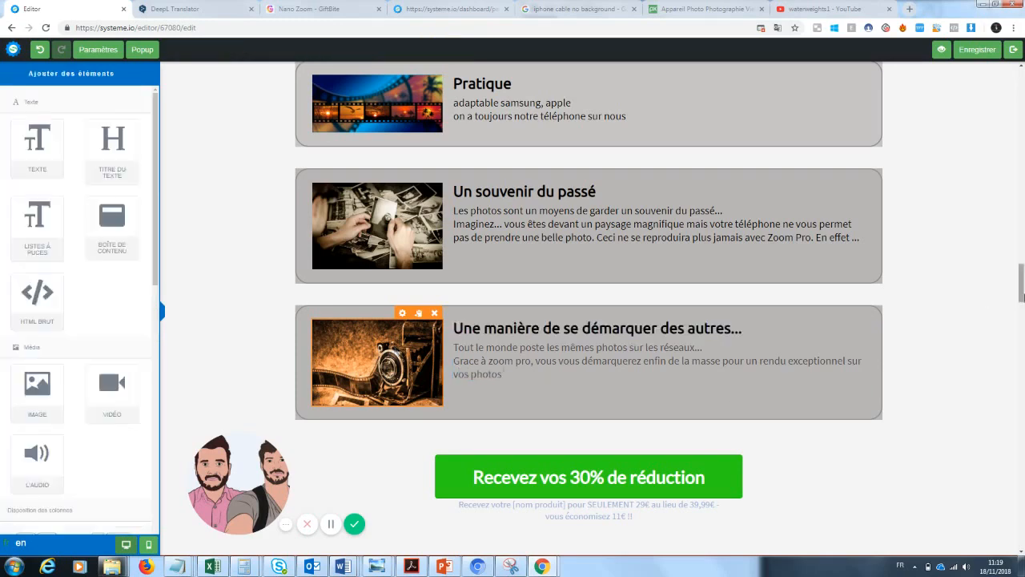
- Delete "[BONUS]" from the red banner heading so it reads "Mais ce n'est pas tout..."
scroll(1020, 283, up, 2)
scroll(938, 256, down, 1)
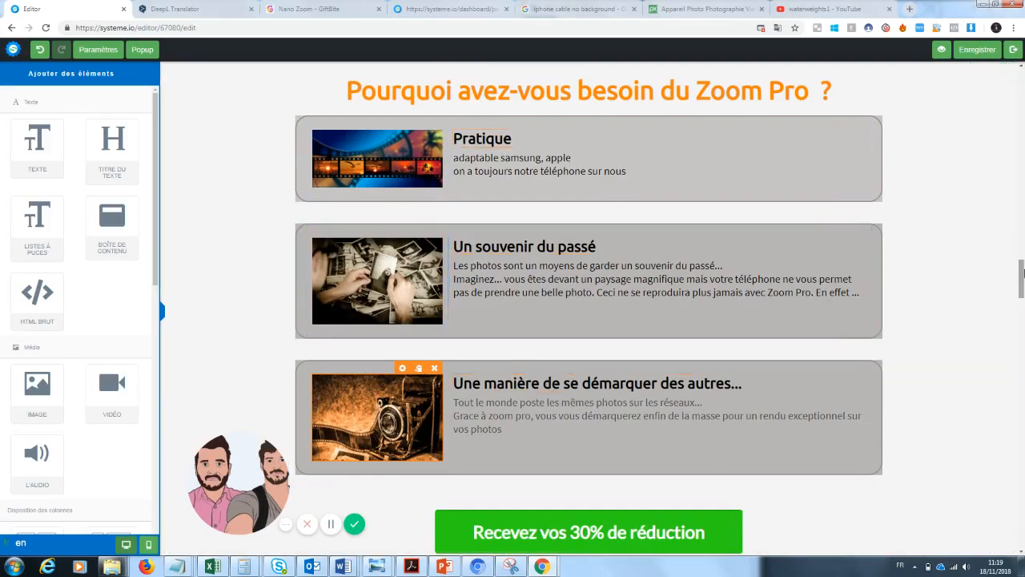
scroll(1021, 253, up, 3)
drag(1024, 255, 1017, 309)
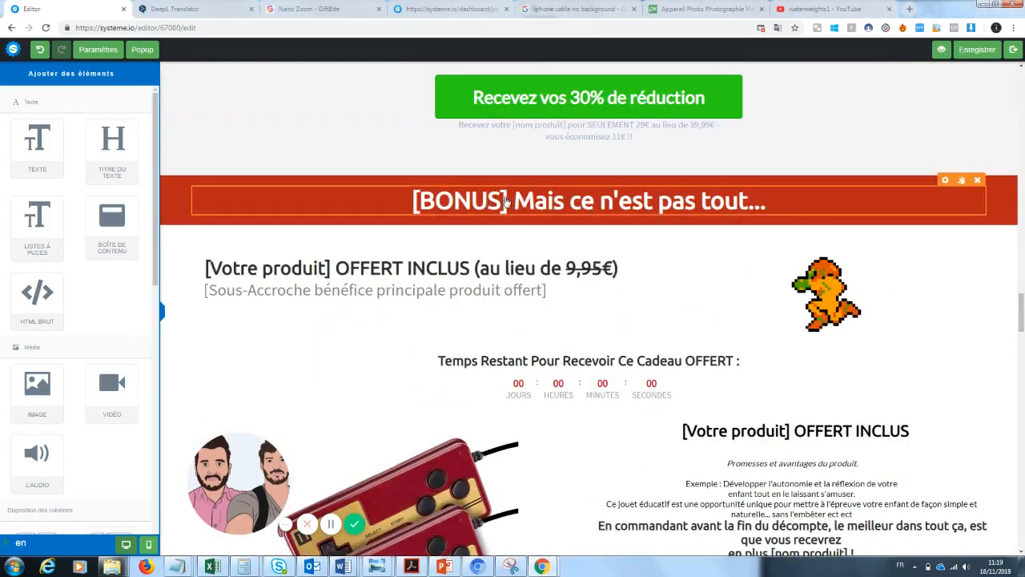
click(511, 200)
drag(511, 201, 410, 200)
key(BackSpace)
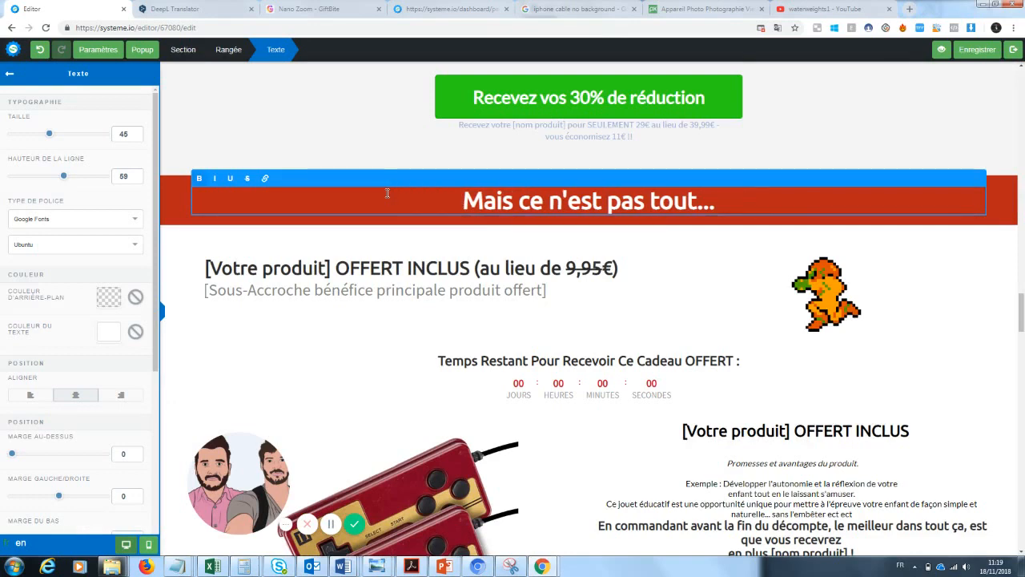
click(369, 331)
- Replace the placeholder "[Votre produit]" in the free gift headline above the countdown with "Cable téléphone"
click(333, 269)
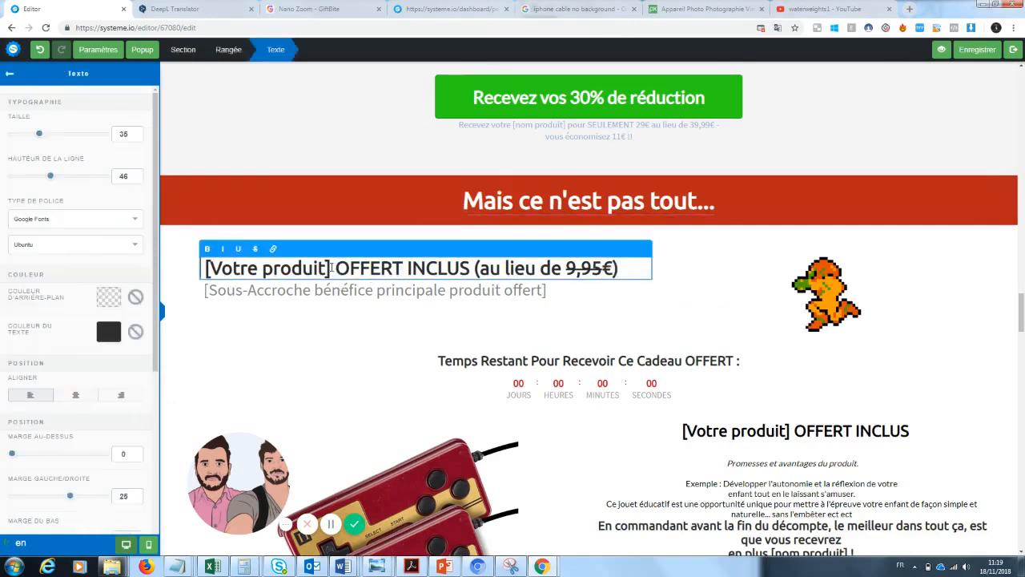
drag(334, 270, 209, 270)
click(210, 268)
key(BackSpace)
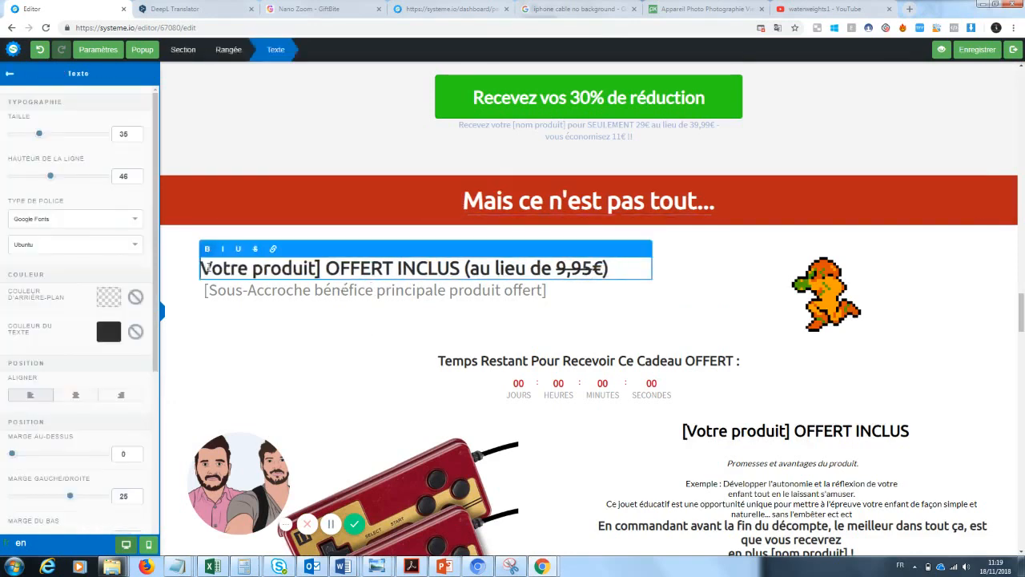
text(Cable téléphone)
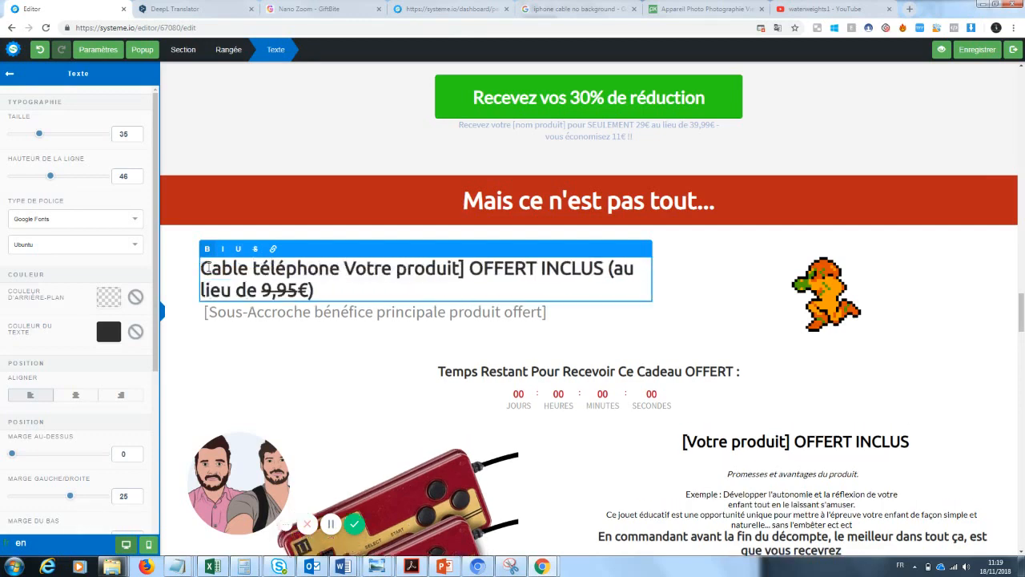
click(469, 268)
drag(468, 267, 345, 270)
key(BackSpace)
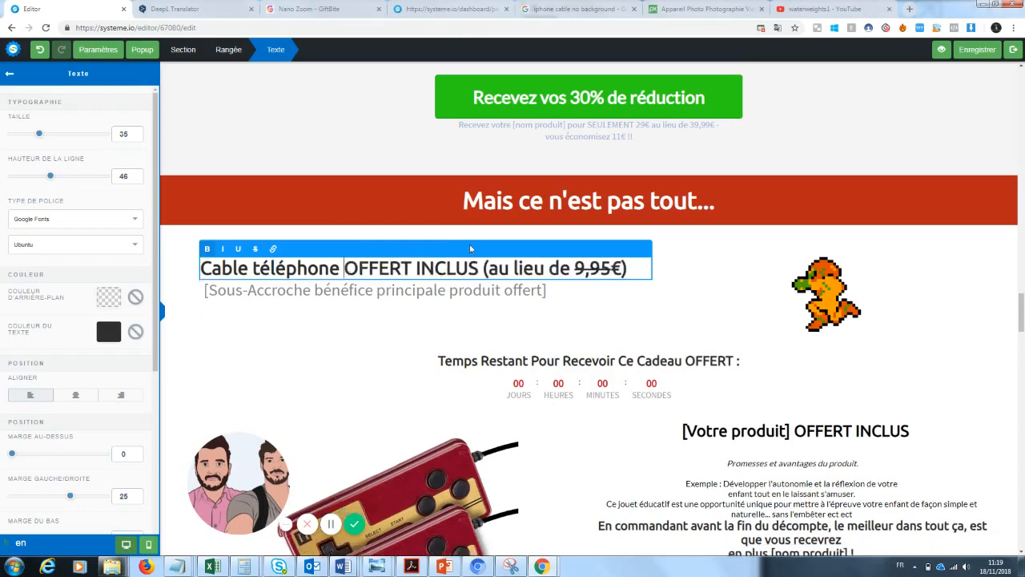
drag(482, 267, 633, 270)
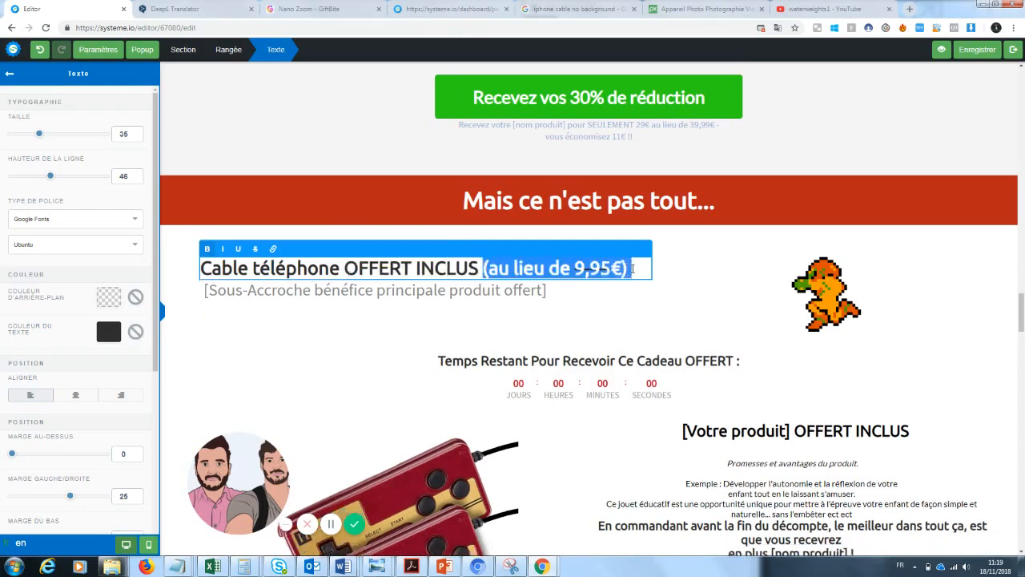
click(765, 325)
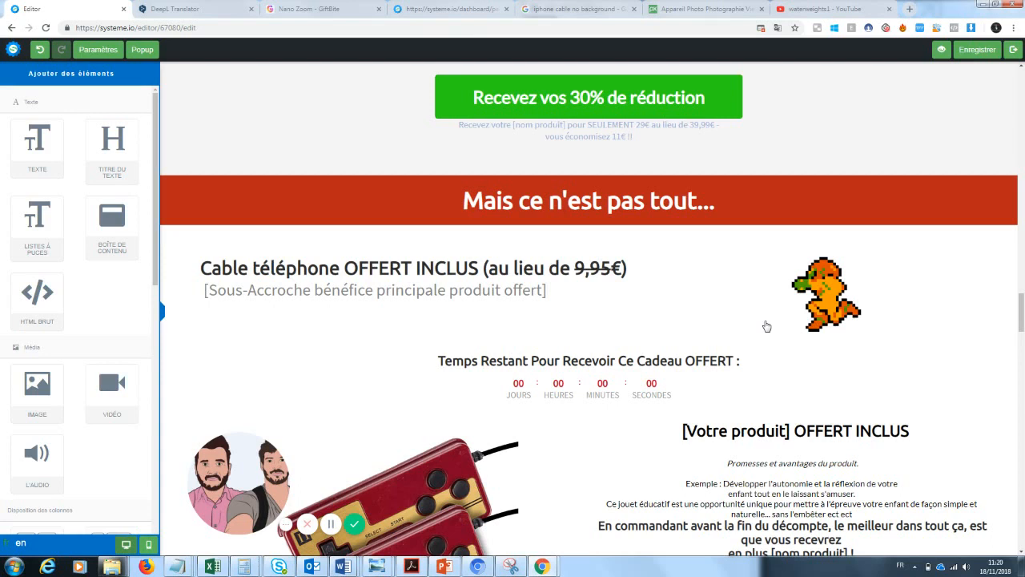
- Replace the game controller picture below the countdown with the kisspng electrical cable image from the uploaded images
scroll(703, 253, down, 2)
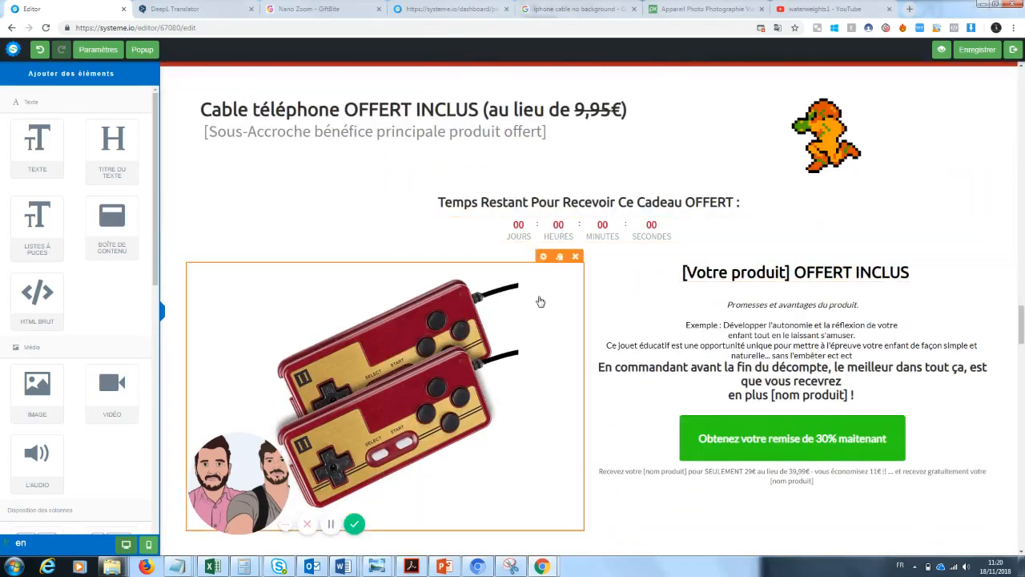
click(544, 258)
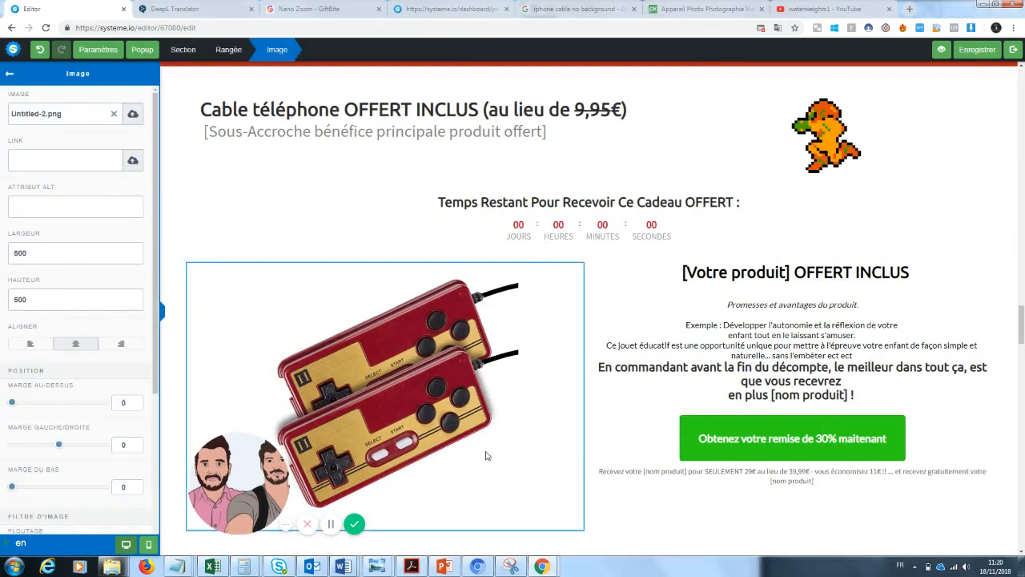
drag(257, 473, 130, 490)
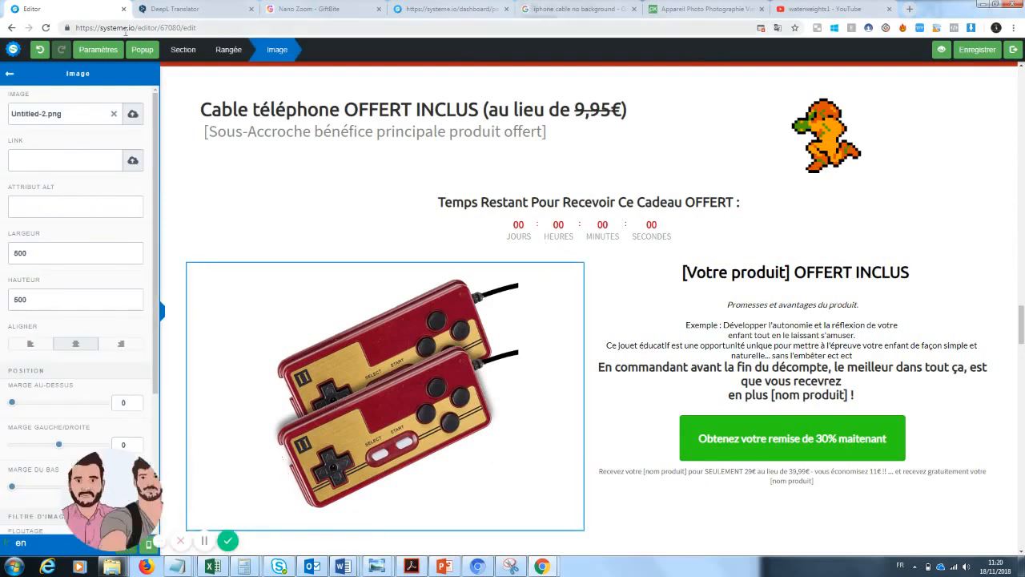
click(114, 114)
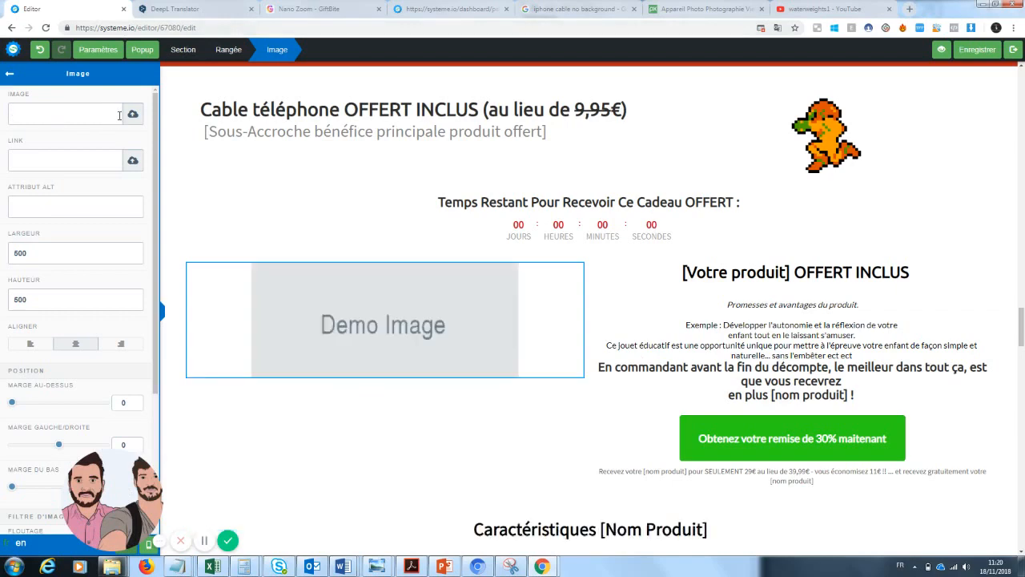
click(132, 114)
click(531, 240)
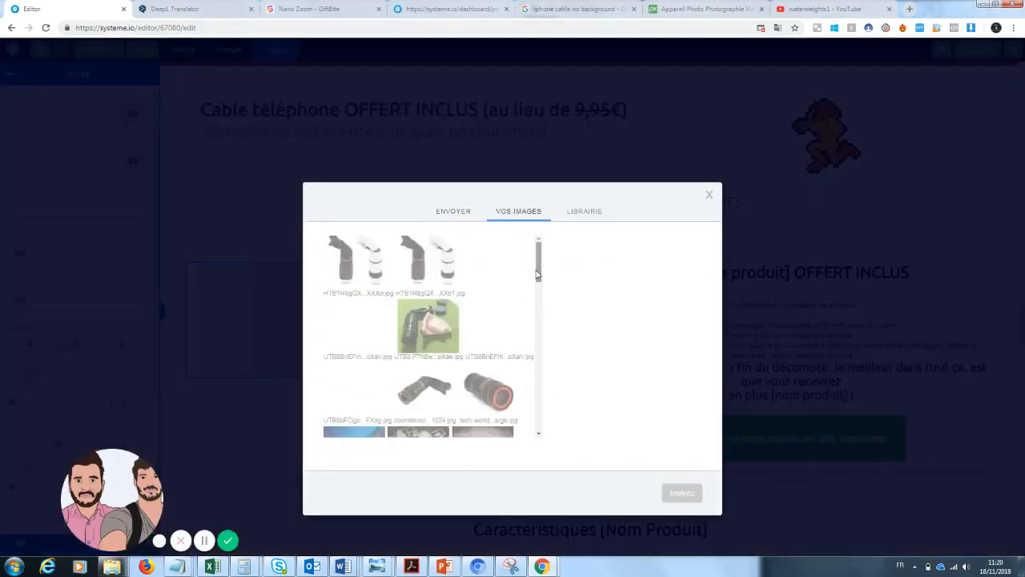
drag(538, 274, 530, 313)
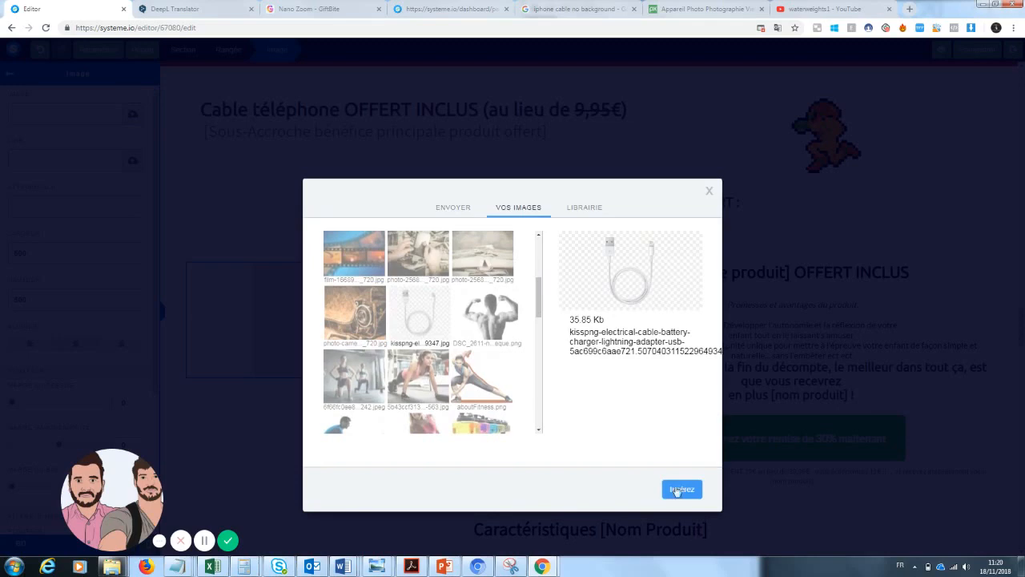
click(679, 489)
click(660, 243)
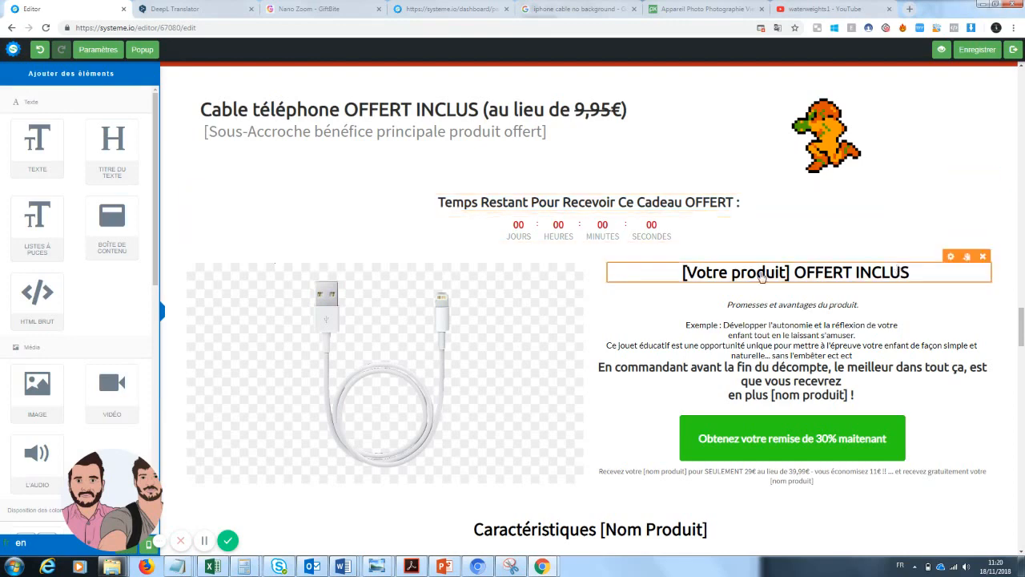
- Replace "[Votre produit]" in the headline beside the cable picture with "Votre cable téléphone"
click(762, 275)
drag(790, 273, 685, 274)
text(Votre cab)
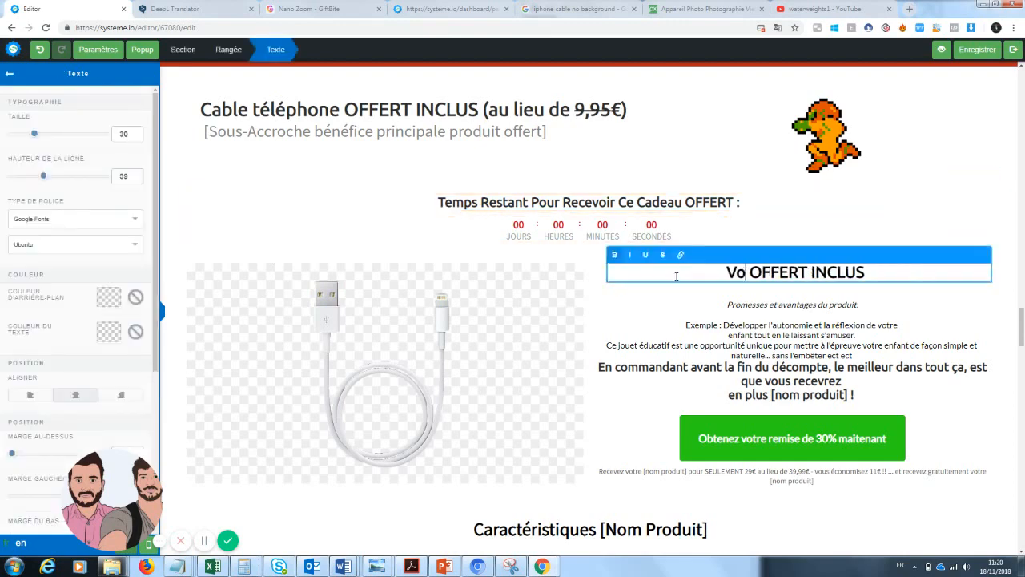
text(le téléphone)
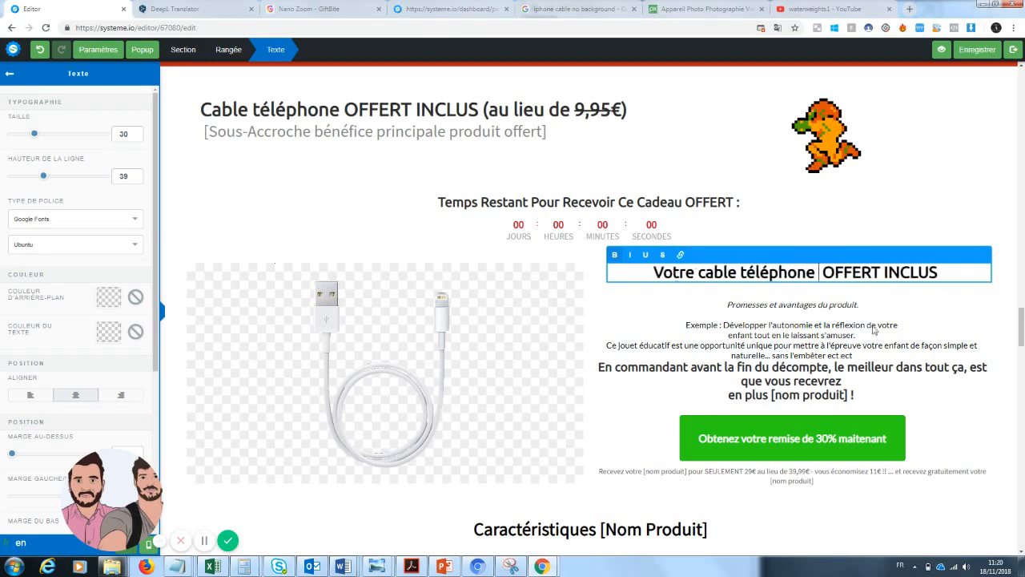
click(841, 309)
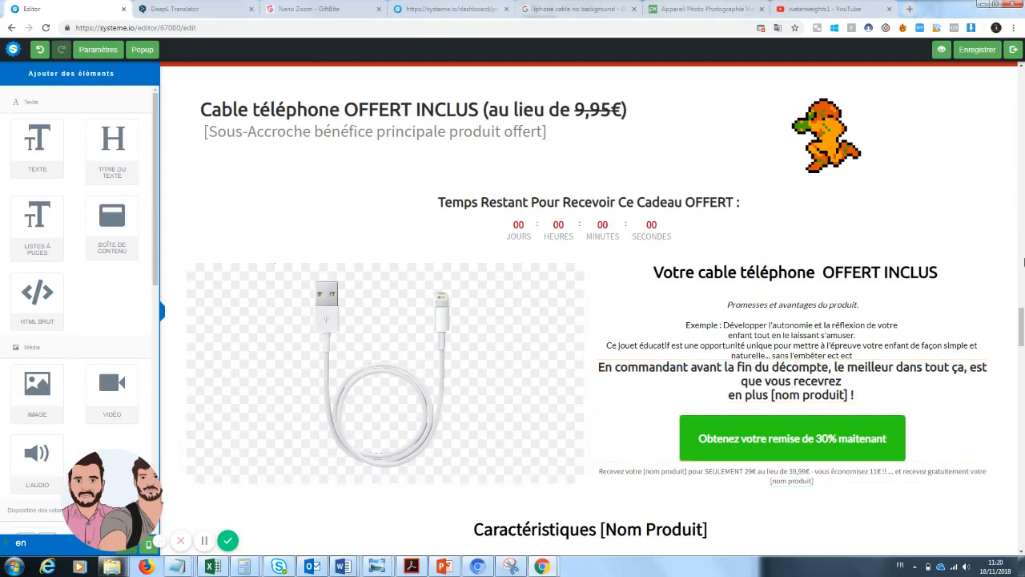
- Change the features heading so it reads "Caractéristiques Cable téléphone"
drag(1022, 326, 1022, 348)
click(666, 253)
drag(709, 253, 592, 253)
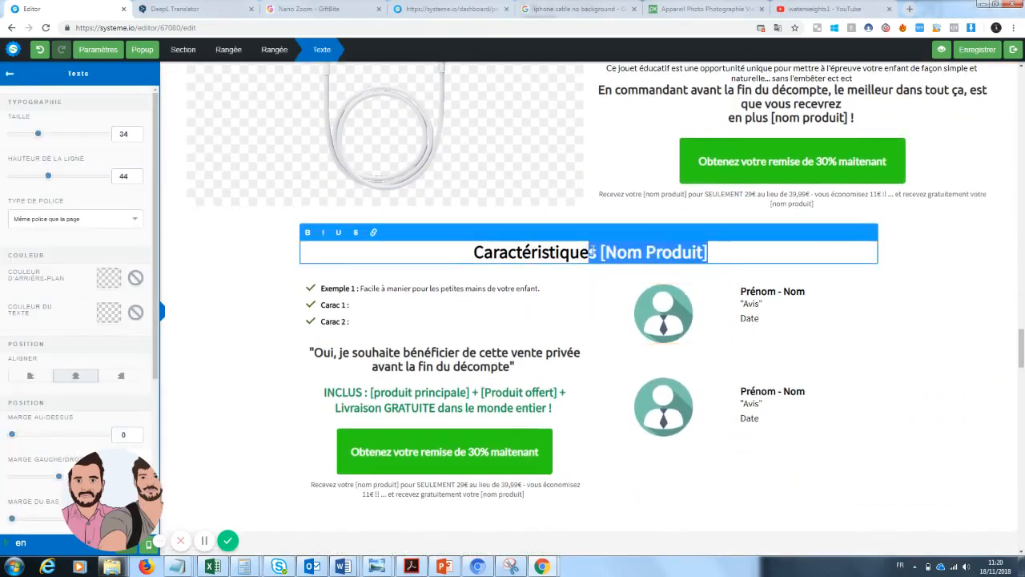
text(Cable t)
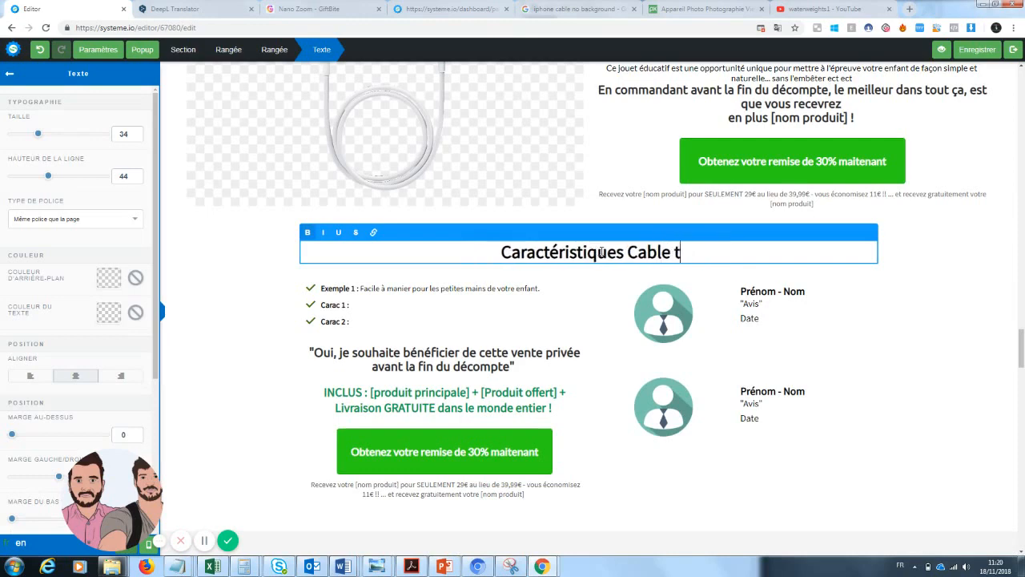
text(éléphone)
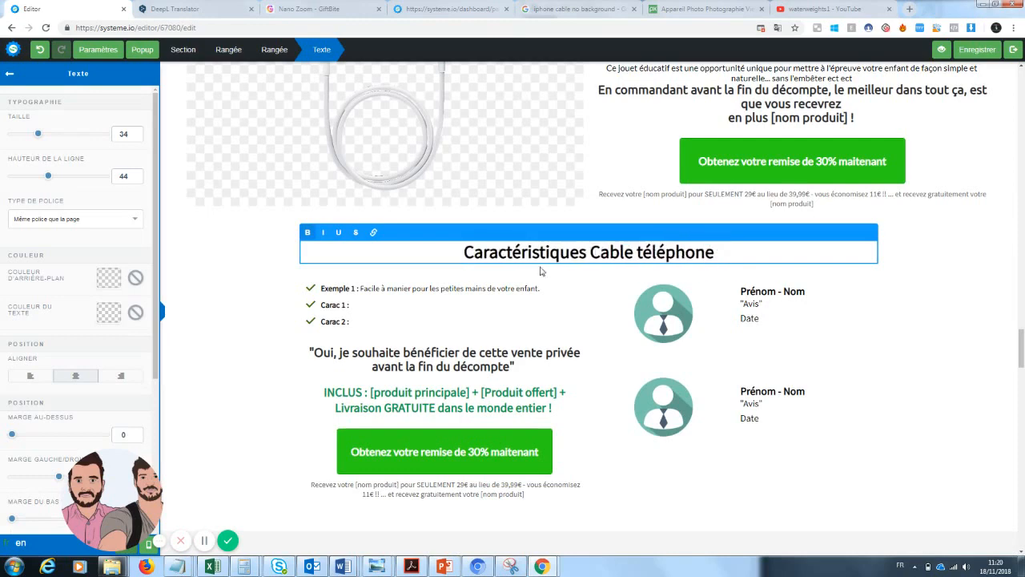
click(460, 302)
click(399, 295)
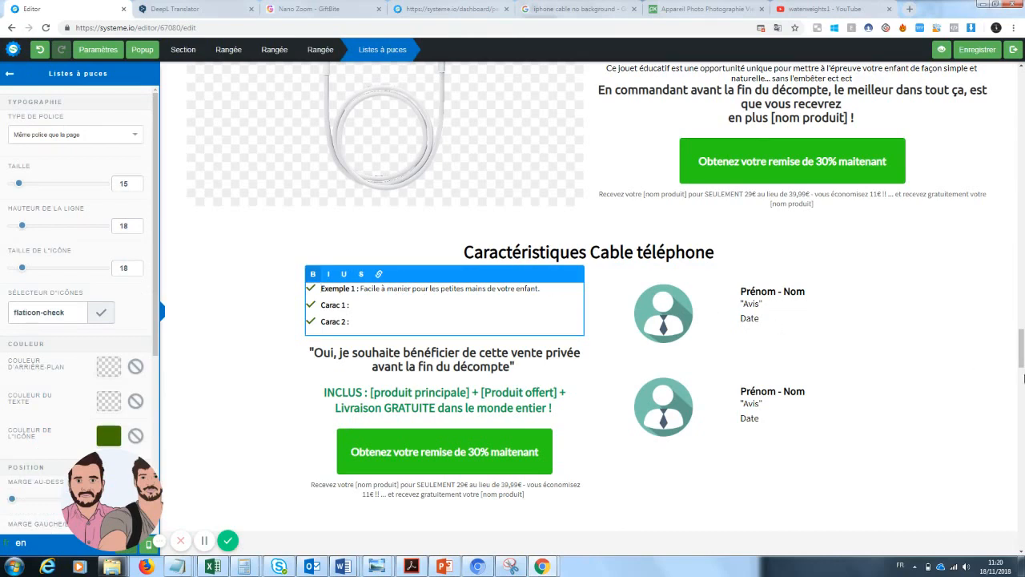
click(1007, 361)
drag(1023, 358, 1023, 382)
click(374, 257)
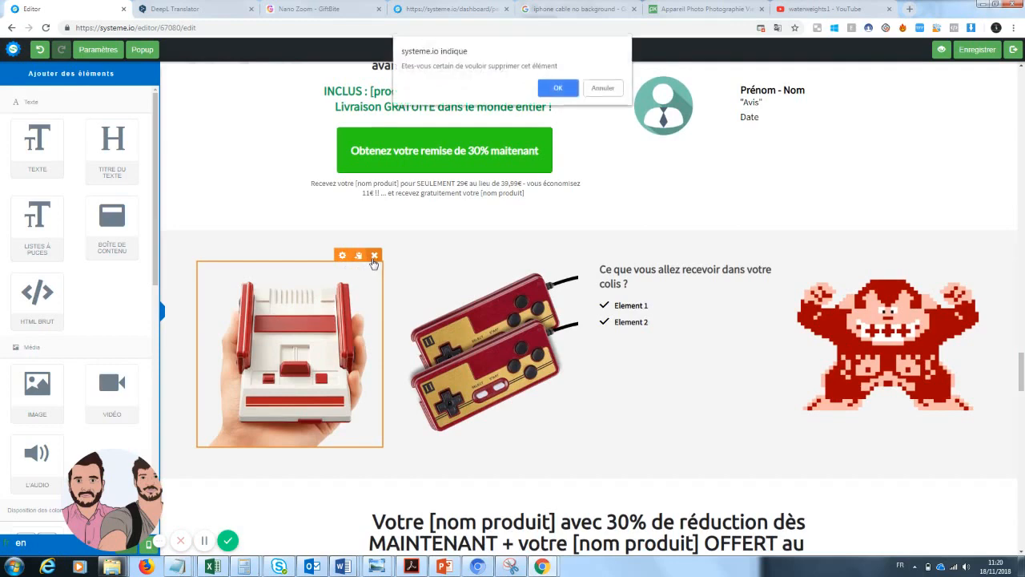
click(558, 88)
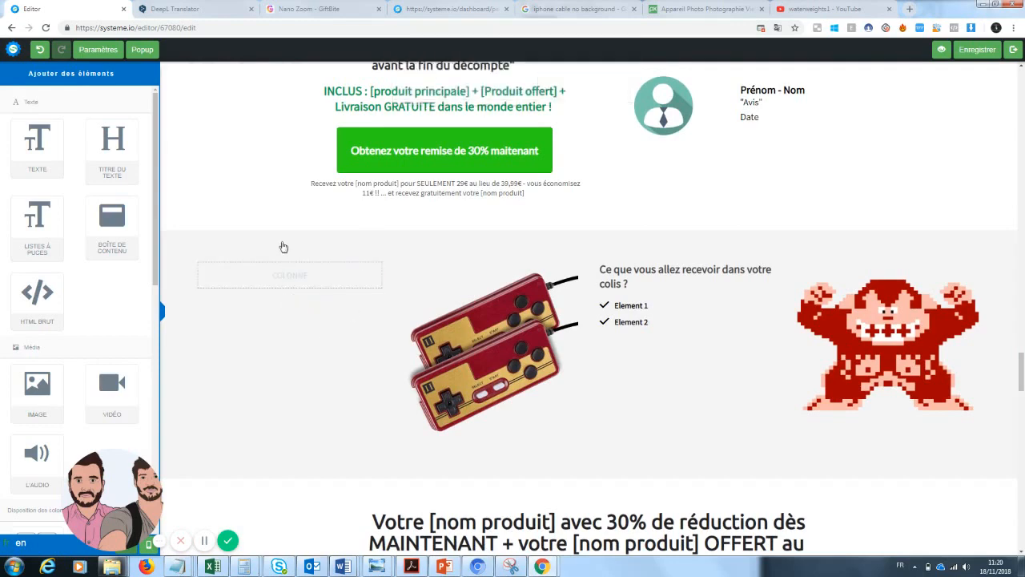
click(39, 49)
- Replace the game console picture in the package contents section with the uploaded tech-worlds-strongest zoom lens image
click(360, 288)
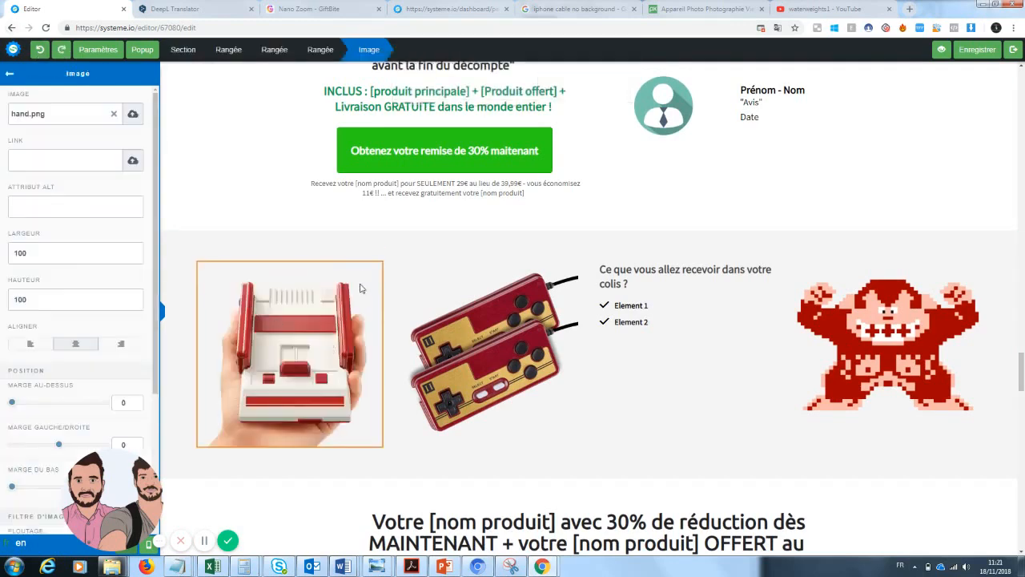
click(129, 117)
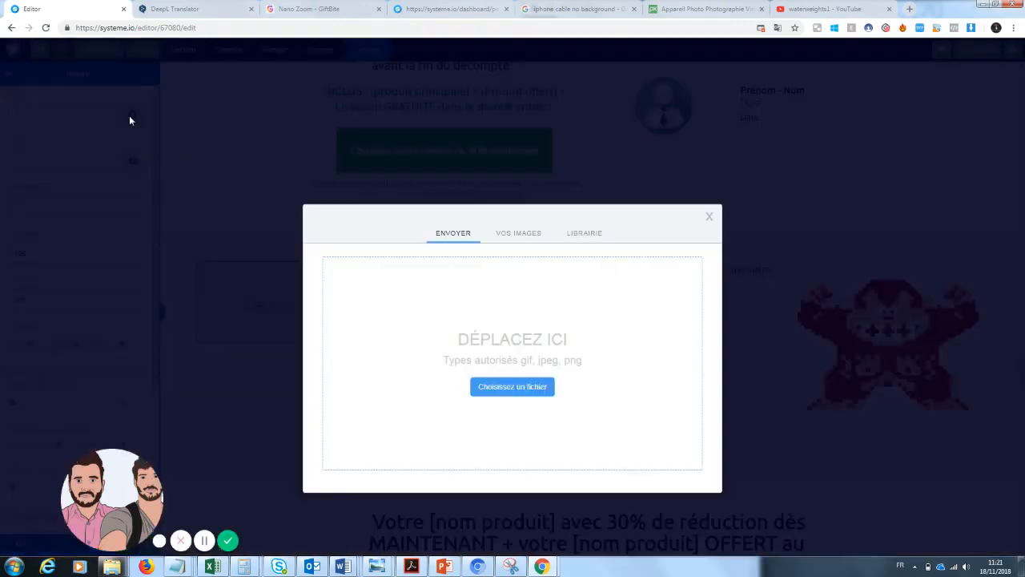
click(523, 236)
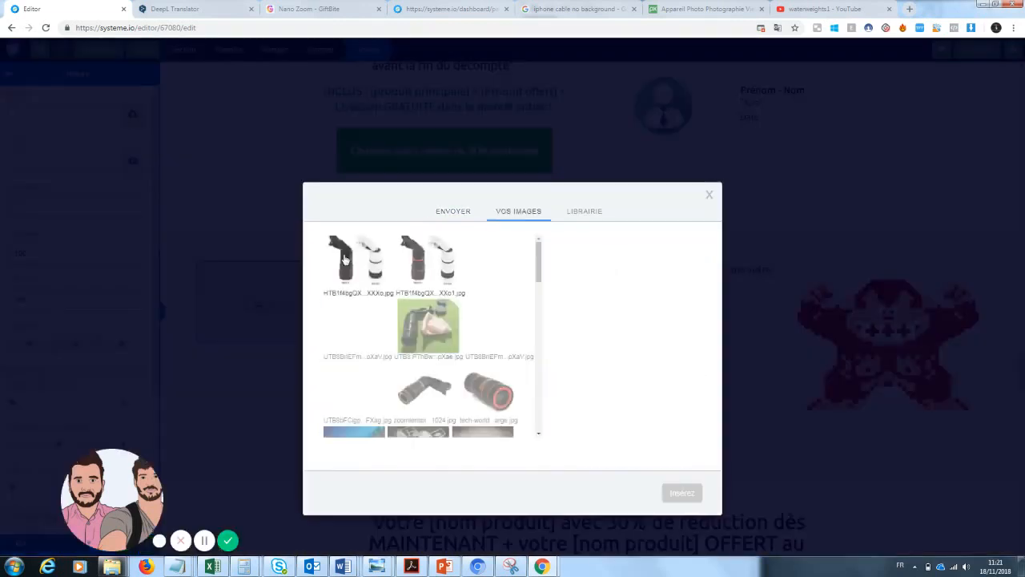
click(513, 413)
click(681, 492)
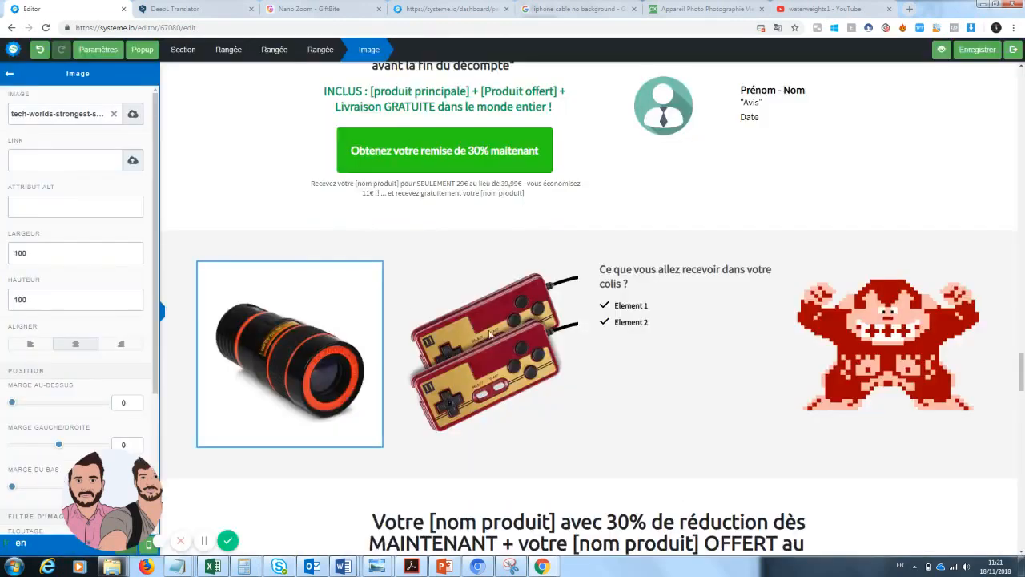
click(629, 411)
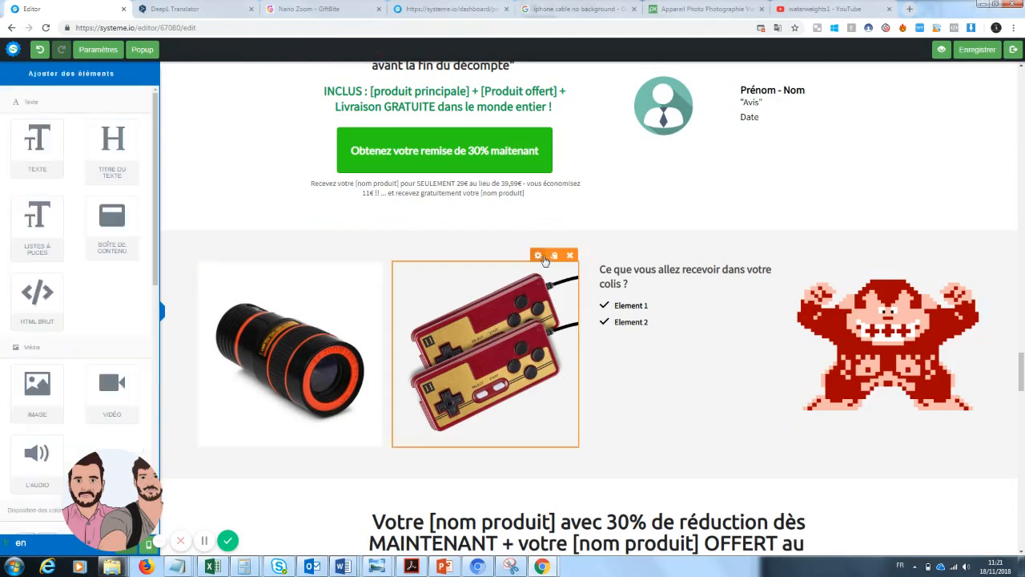
click(543, 257)
click(526, 317)
click(538, 256)
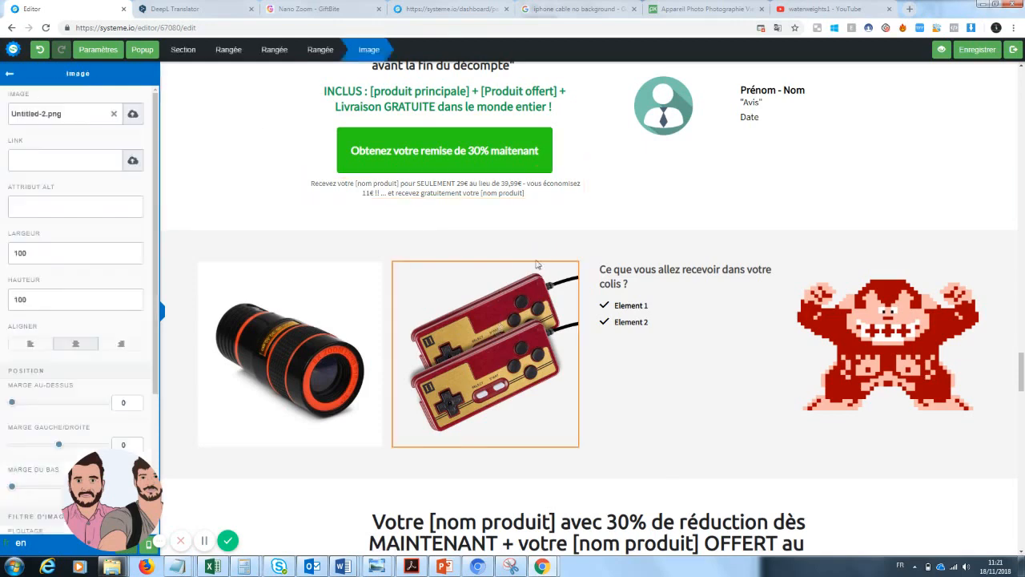
click(528, 306)
click(533, 348)
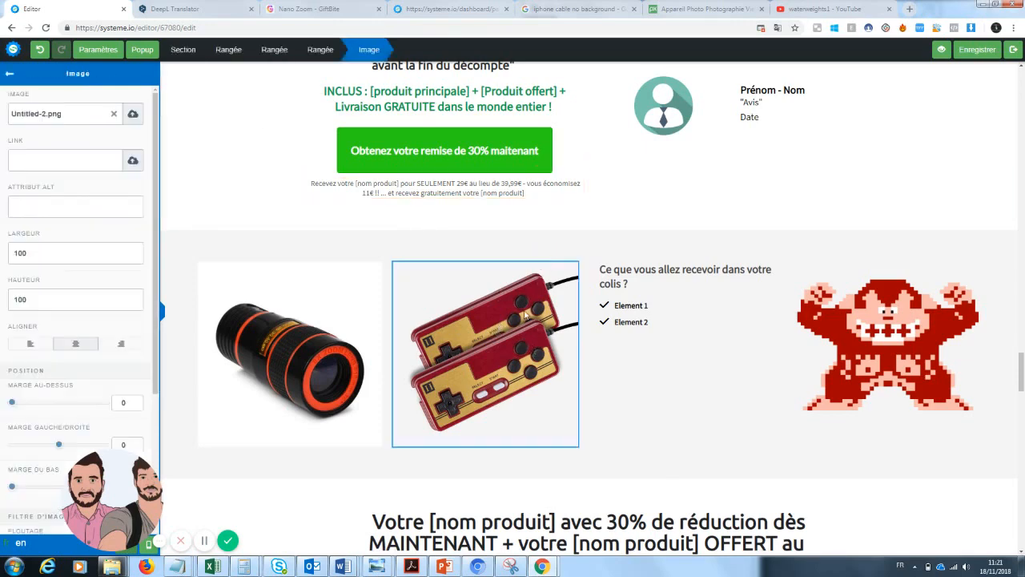
click(526, 315)
click(521, 366)
click(601, 385)
- Replace the controller picture beside the zoom lens with the uploaded kisspng electrical cable image
click(539, 255)
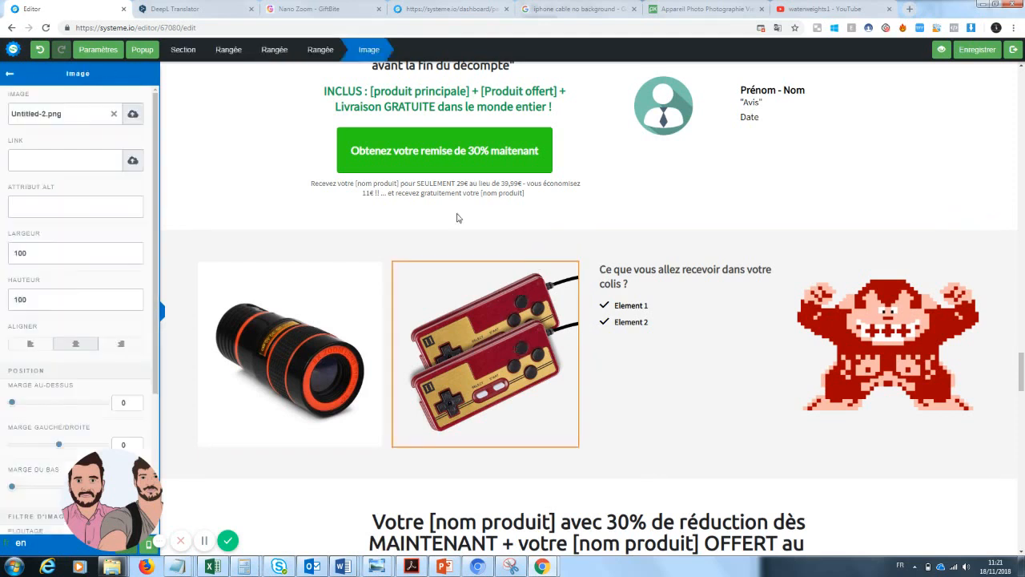
click(114, 113)
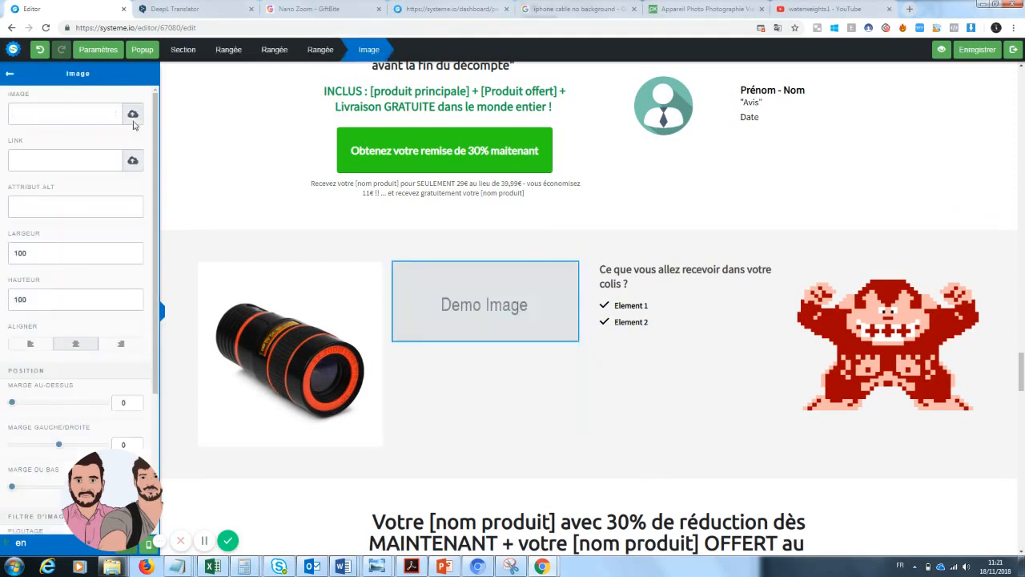
click(133, 115)
click(500, 235)
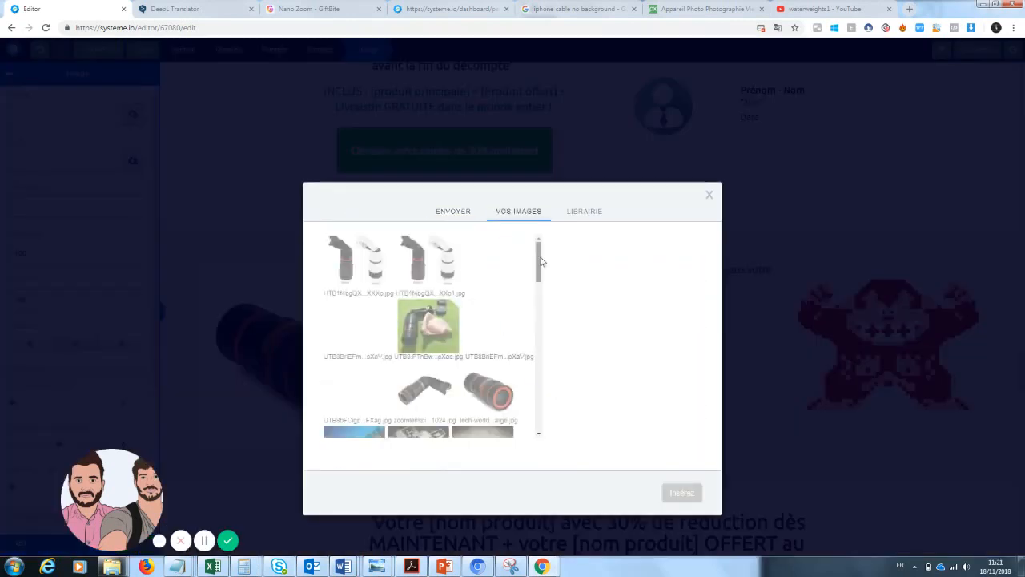
drag(539, 267, 540, 287)
click(419, 386)
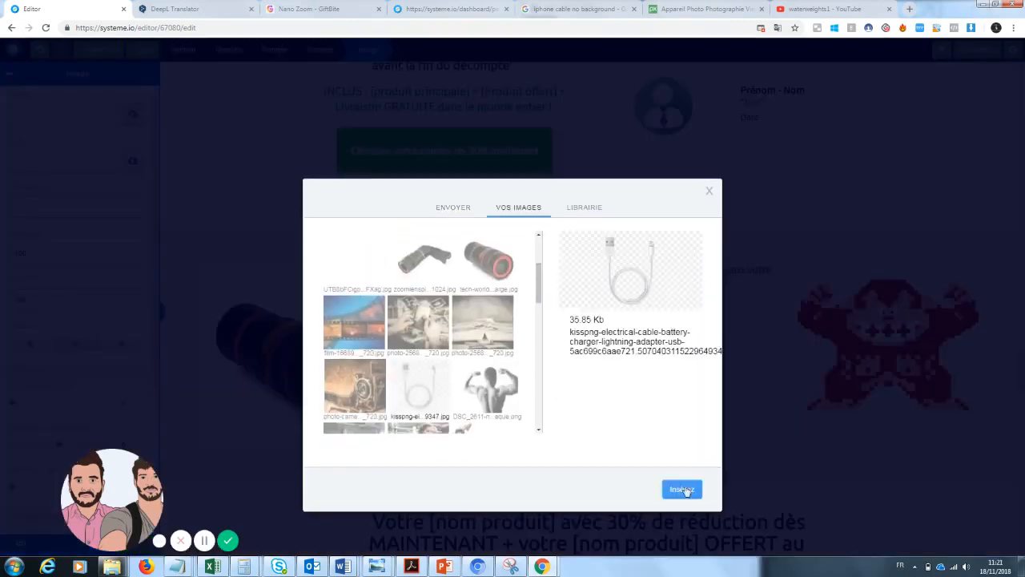
click(682, 490)
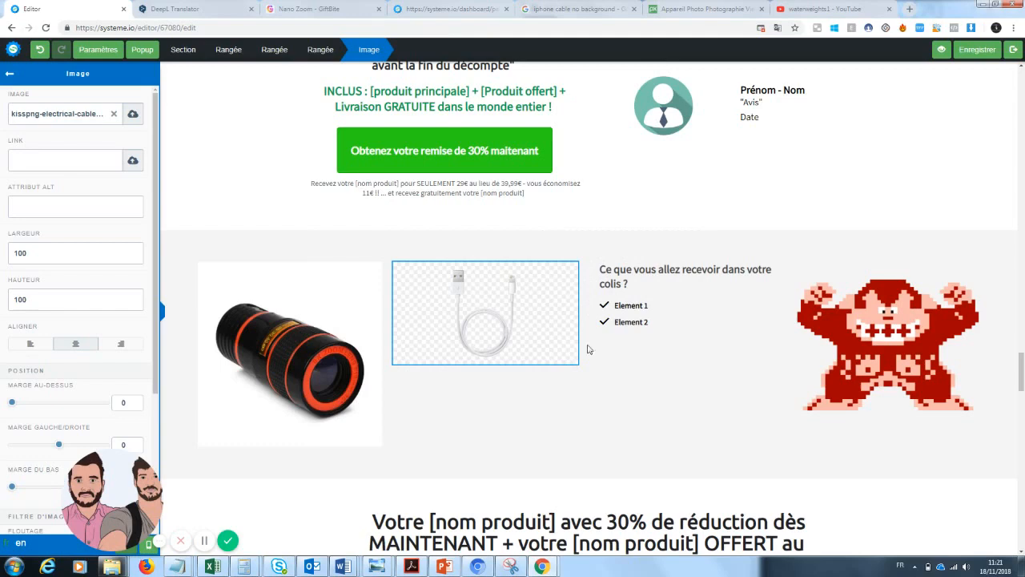
click(750, 515)
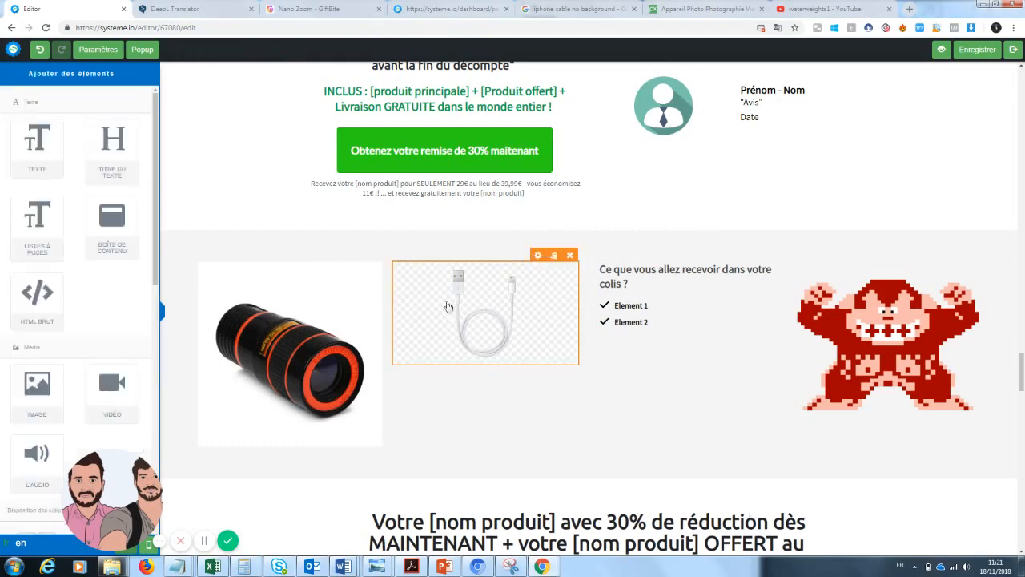
- Change the package contents list's two placeholder items to "Zoom pro x1" and "Cable téléphone"
click(1010, 205)
click(1019, 325)
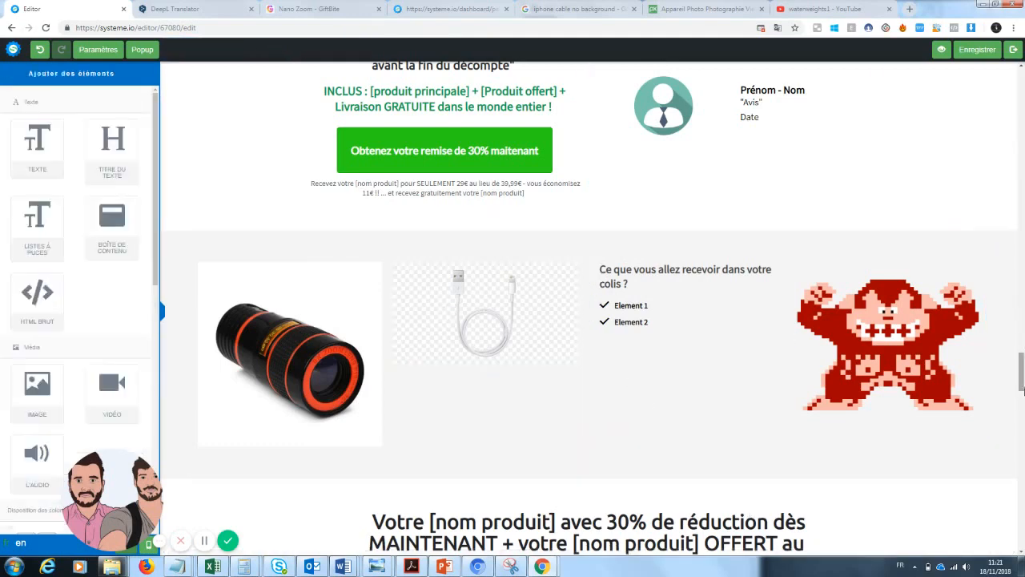
drag(1023, 379, 1022, 354)
click(653, 408)
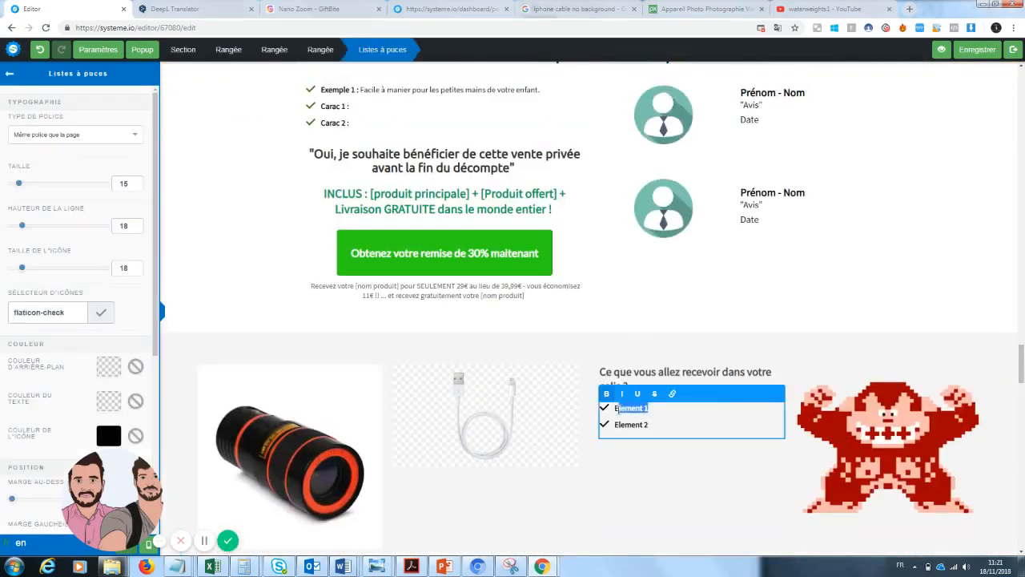
key(BackSpace)
click(641, 445)
click(654, 425)
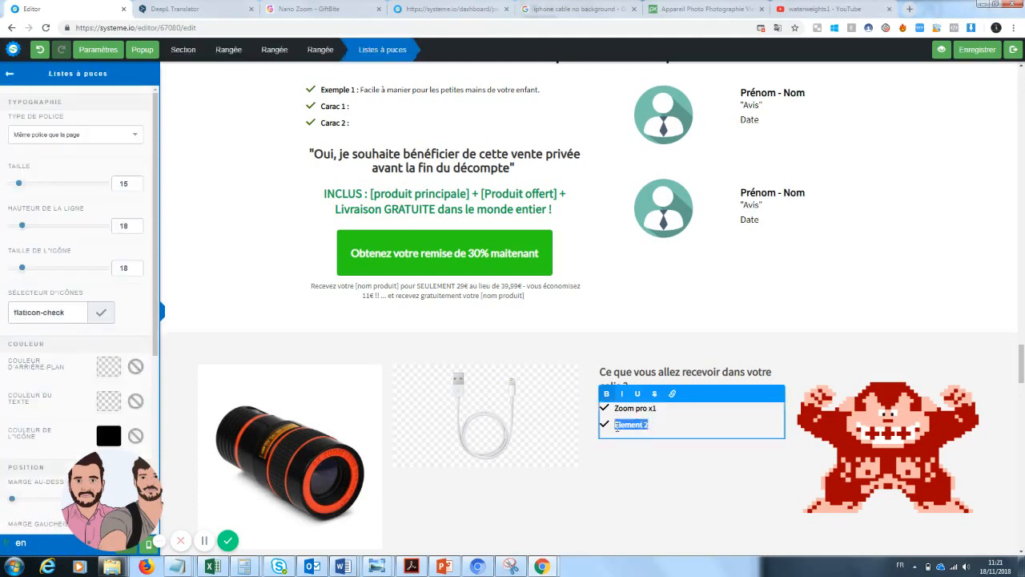
text(Cable téléphone)
- Replace the Donkey Kong picture beside the package contents list with the uploaded photo-256889_960_720.jpg image
click(872, 407)
click(919, 450)
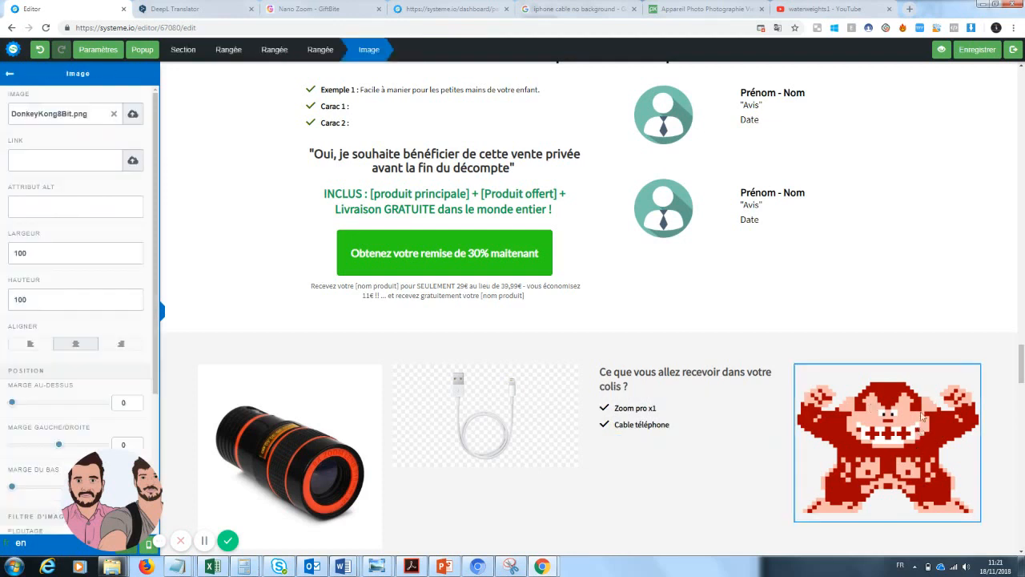
click(927, 414)
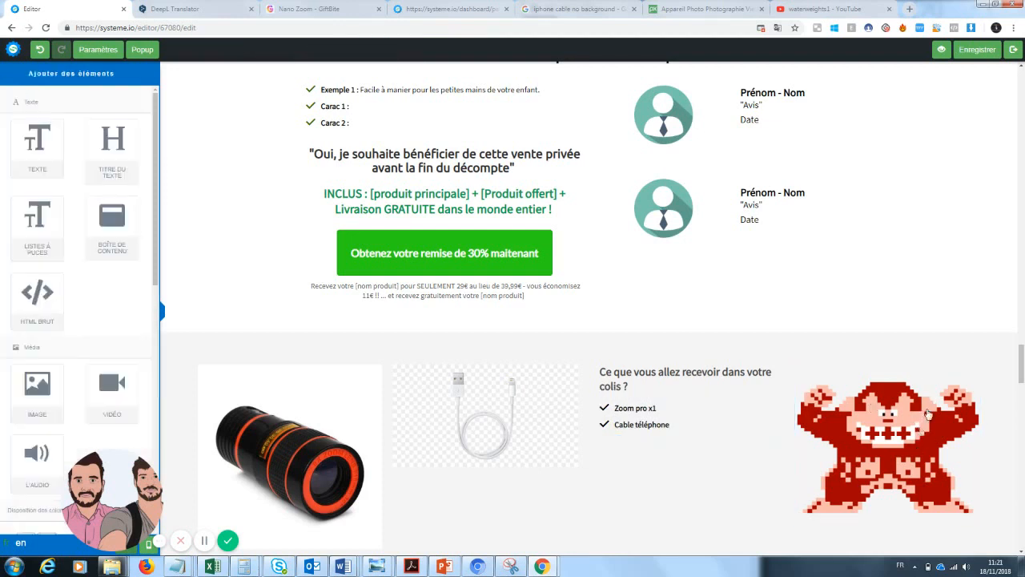
click(849, 420)
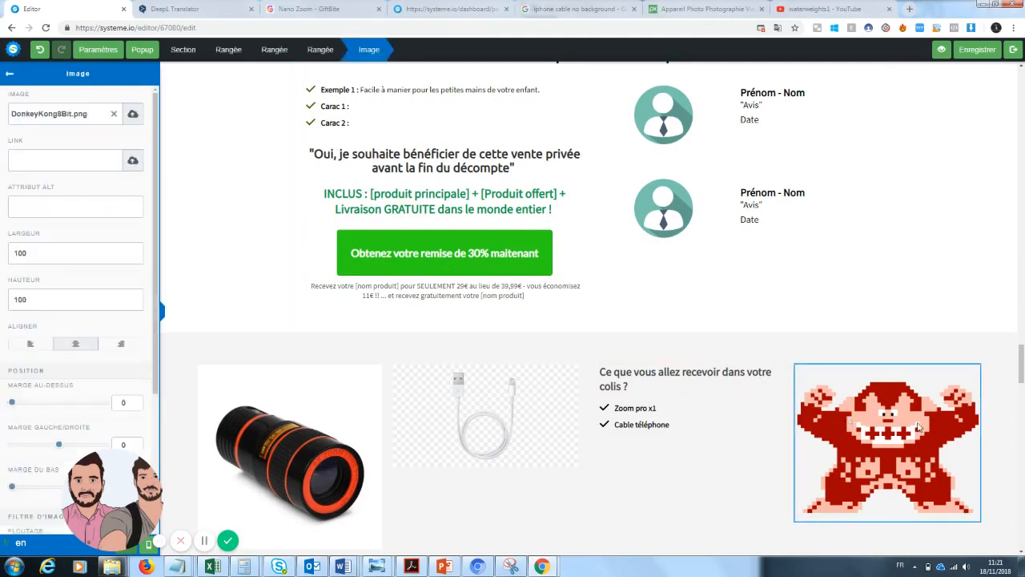
click(132, 116)
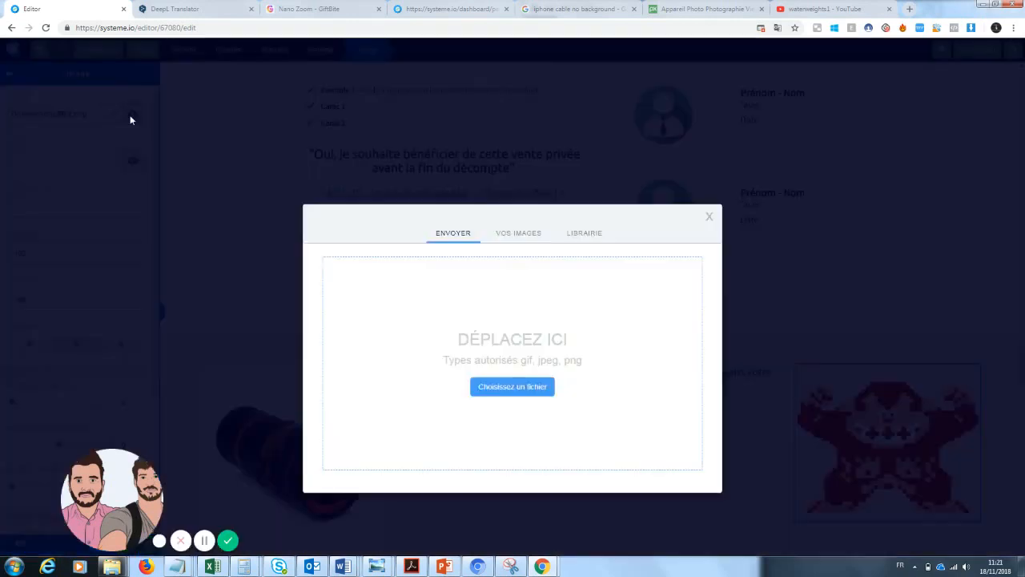
click(512, 236)
drag(543, 267, 537, 293)
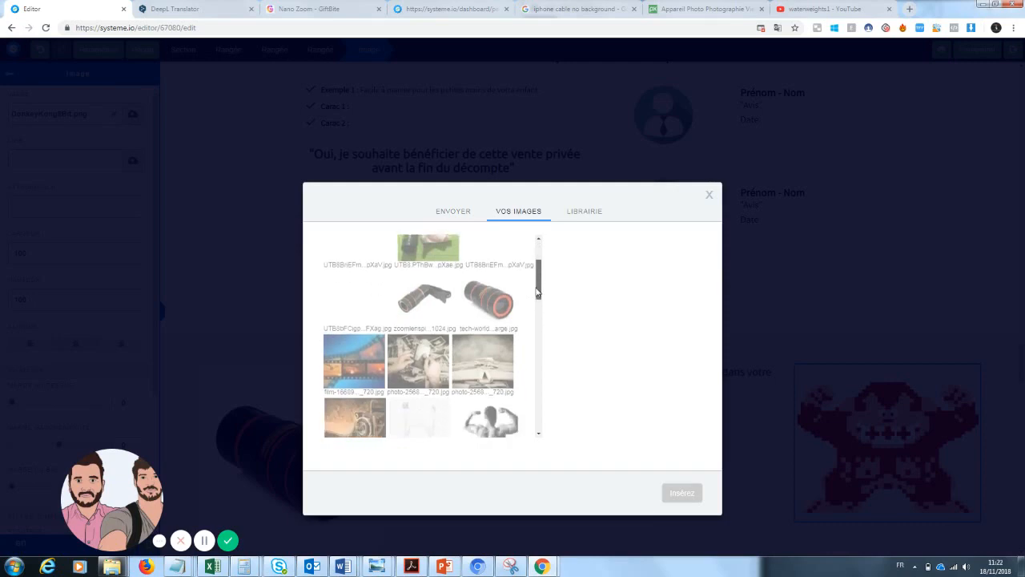
scroll(378, 372, down, 2)
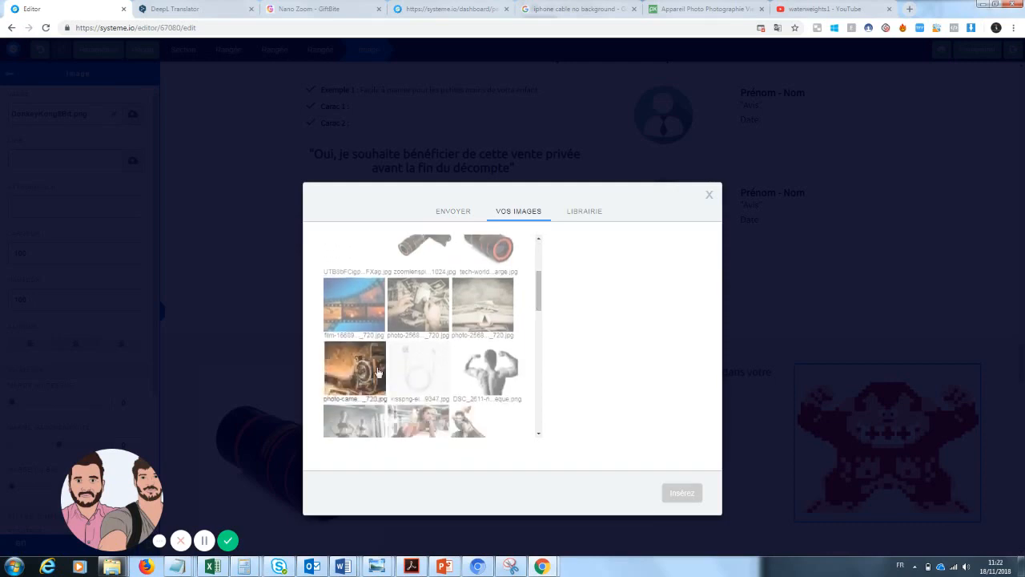
click(482, 306)
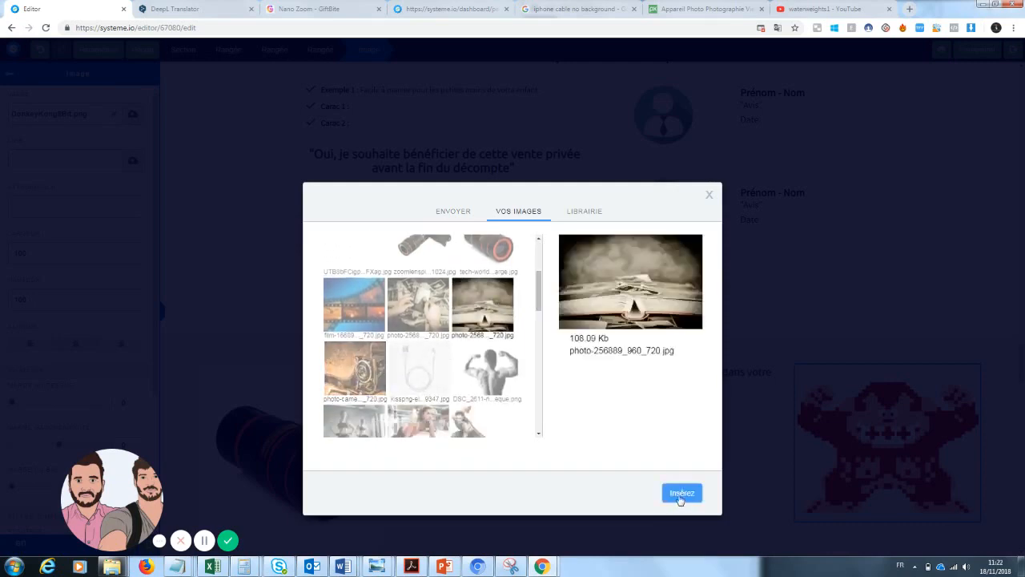
click(680, 494)
click(918, 222)
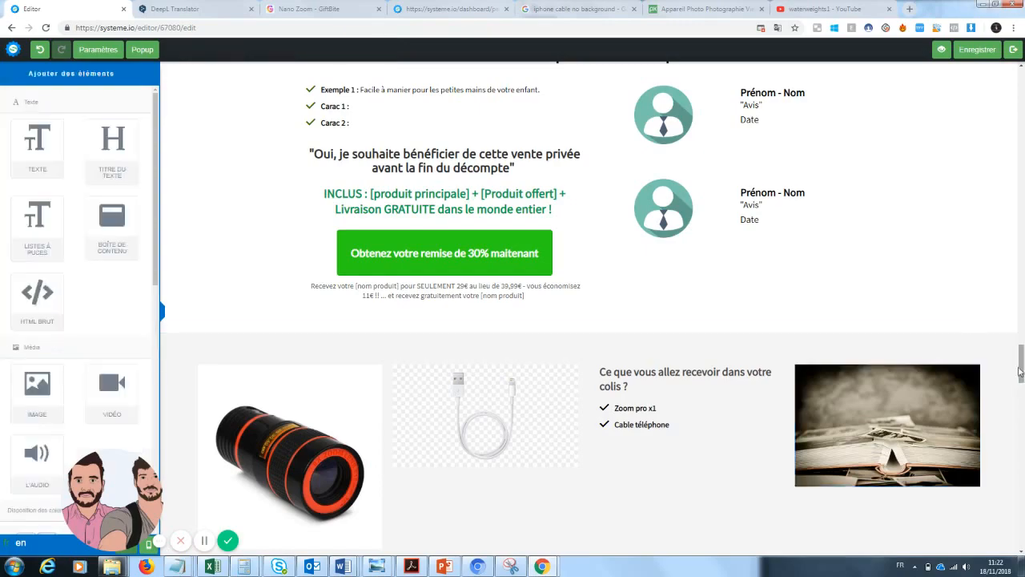
- Delete the red "Mais ce n'est pas tout..." banner section and the "Cable téléphone OFFERT INCLUS" bonus offer section below it
drag(1023, 369, 1023, 307)
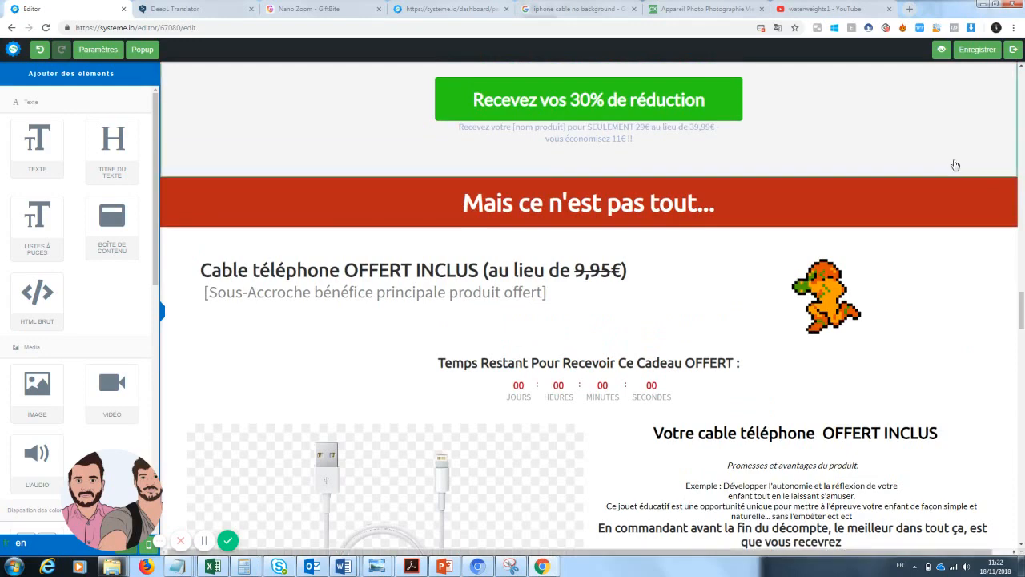
click(1011, 172)
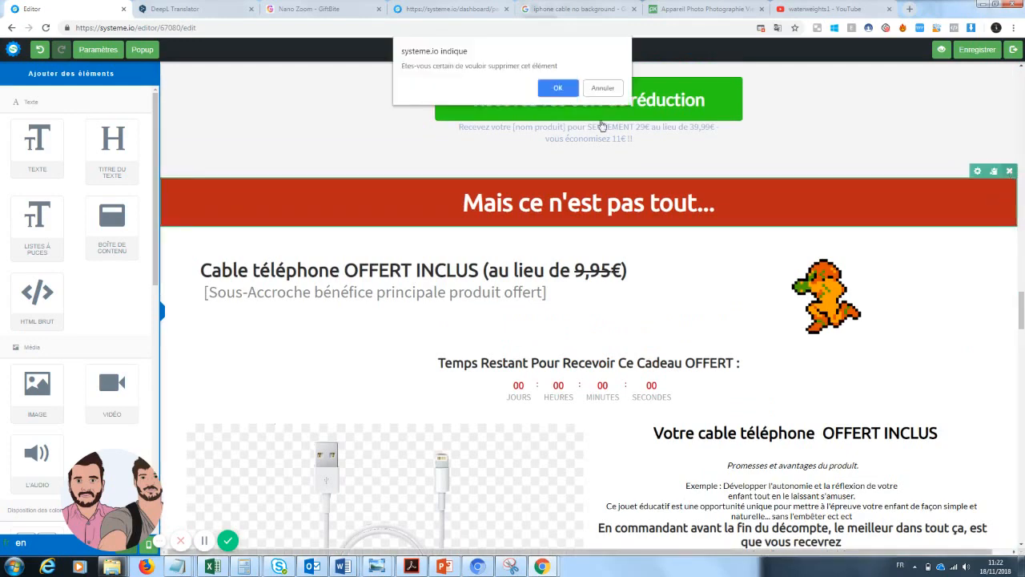
click(569, 91)
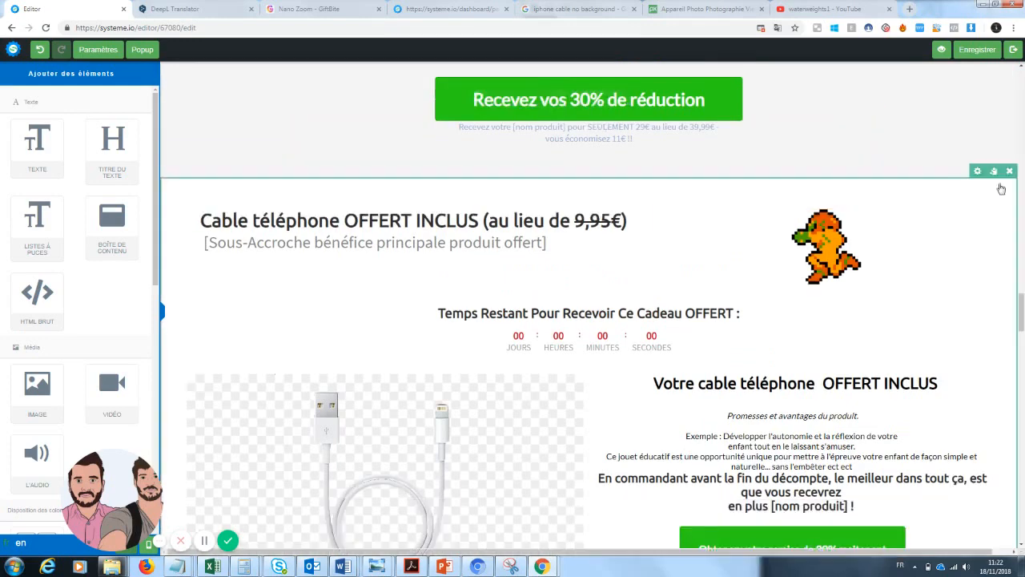
click(1010, 172)
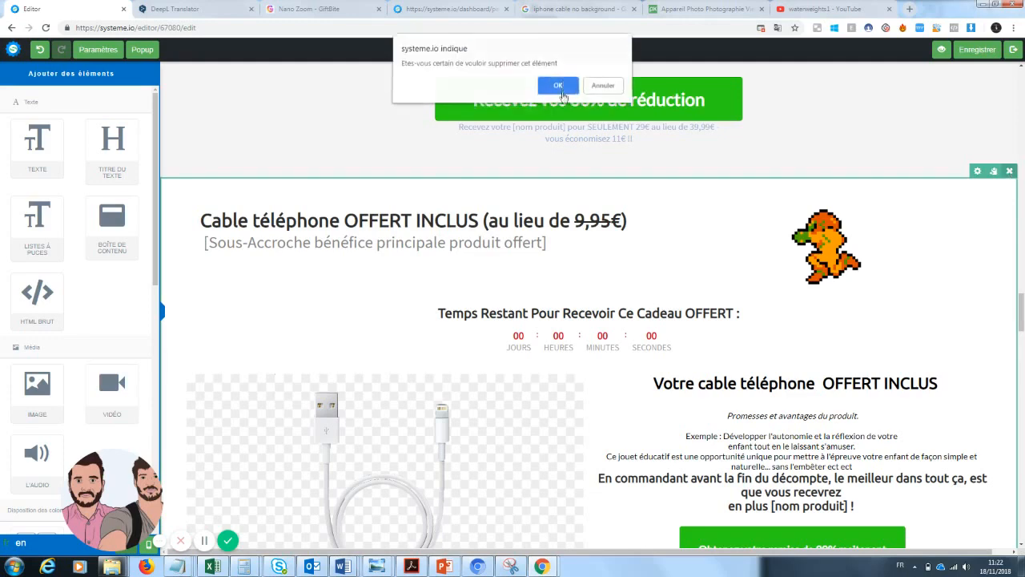
click(566, 88)
- Delete the whole "Caractéristiques Cable téléphone" section
mouse_move(940, 270)
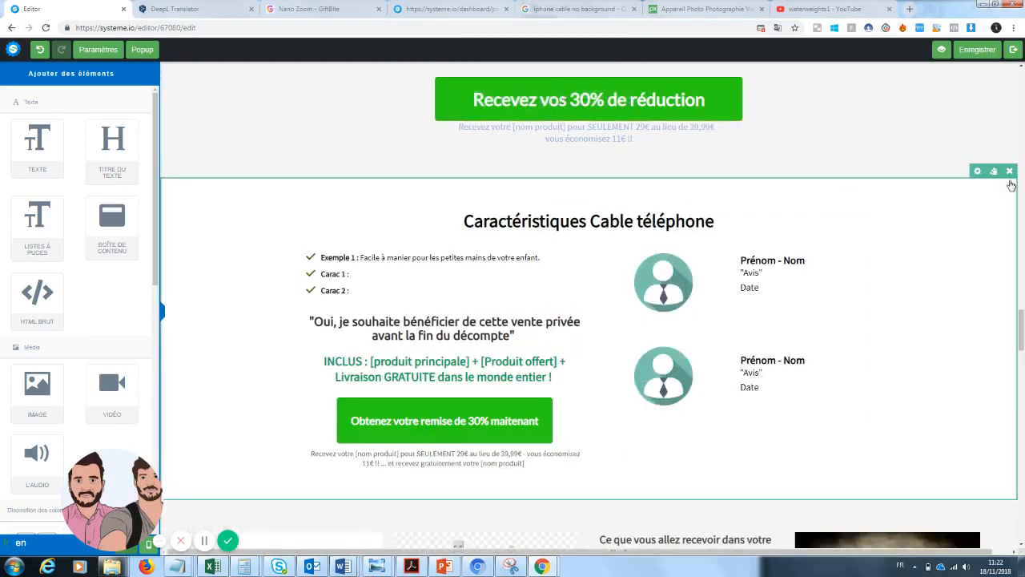
click(1010, 172)
click(563, 88)
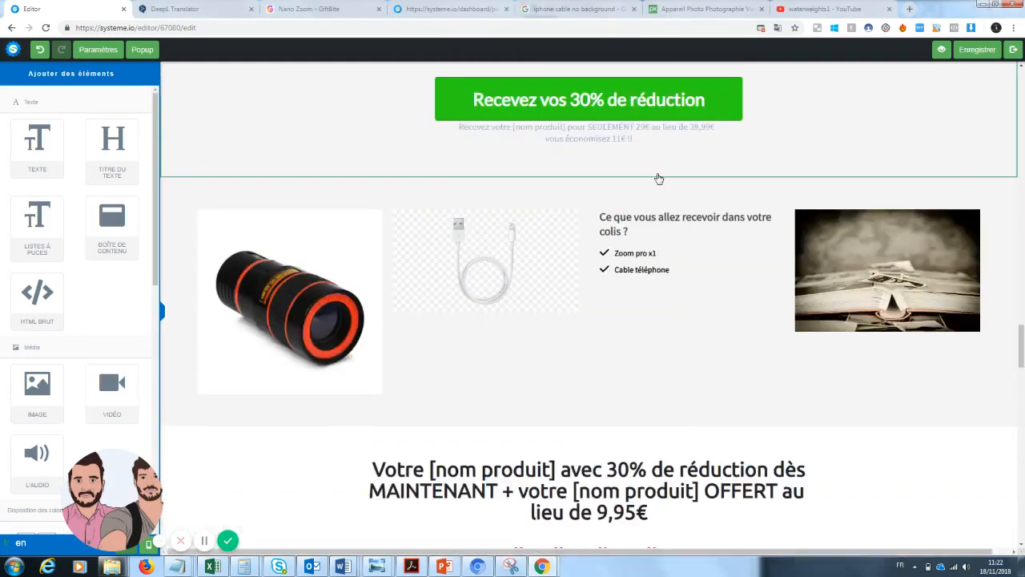
- Delete the cable picture beside the zoom lens in the package contents section
mouse_move(528, 218)
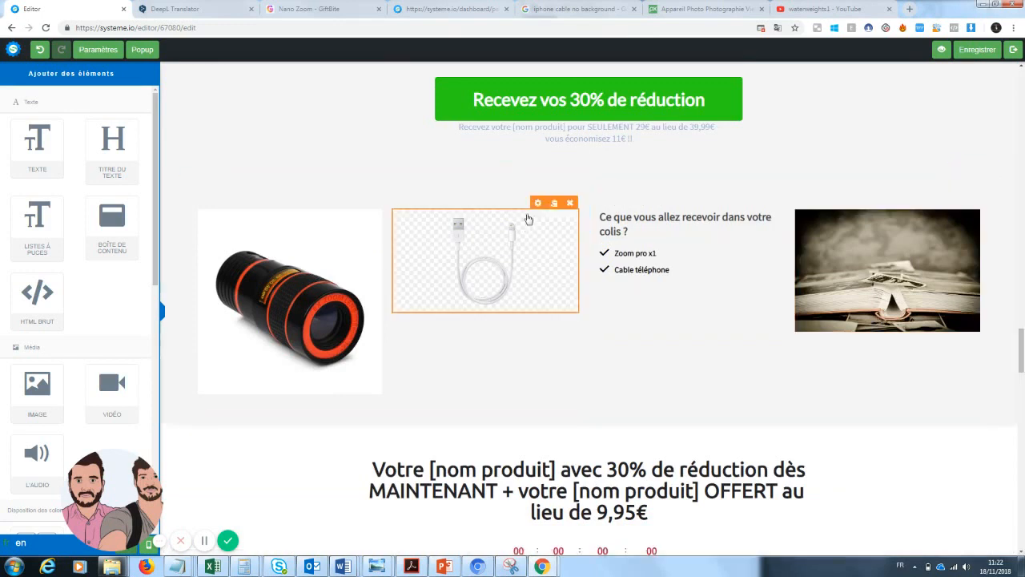
click(569, 203)
click(558, 88)
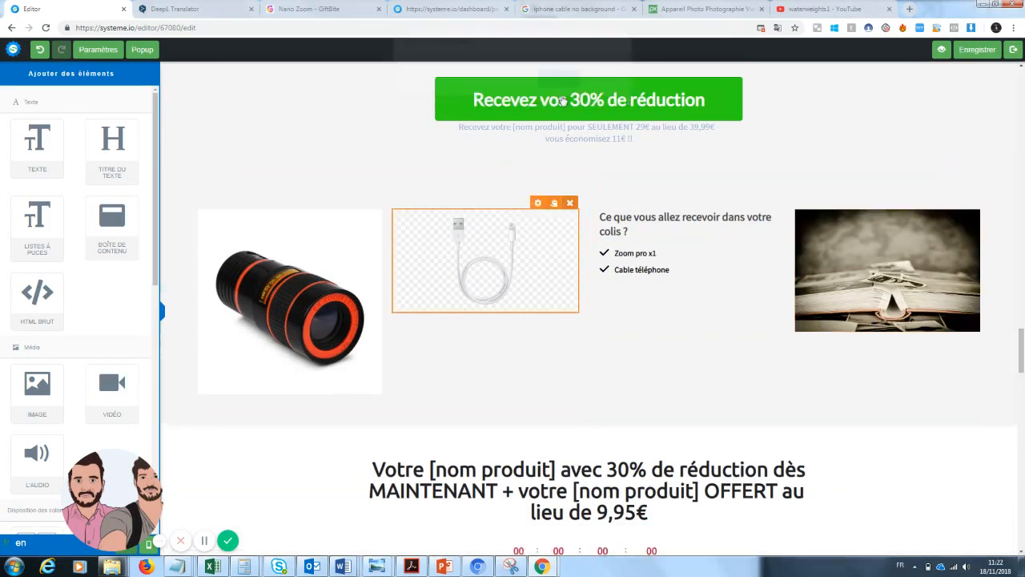
- Change the second item of the package contents list to "un adaptateur iphone et samsung"
click(674, 272)
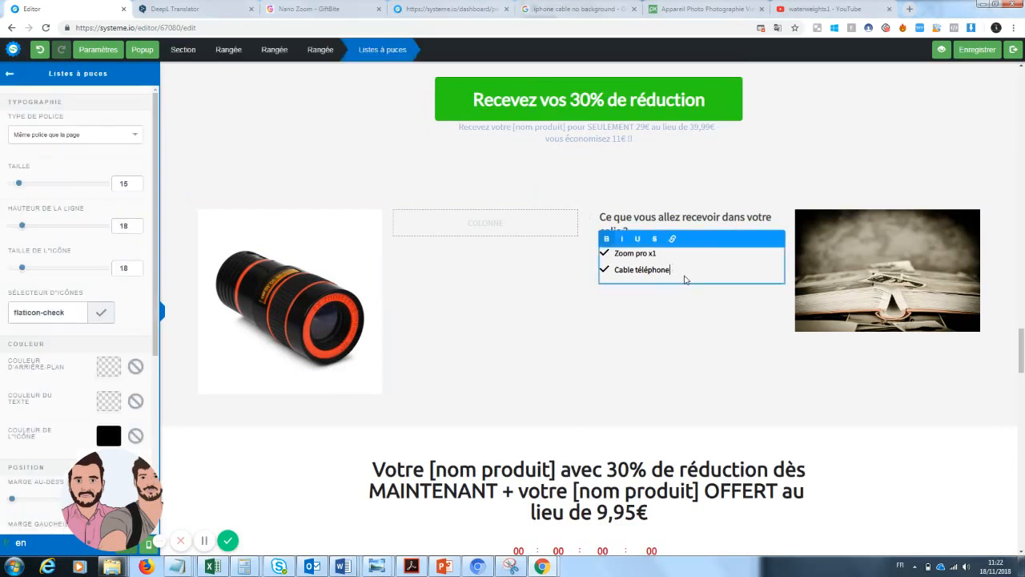
drag(674, 272, 602, 272)
key(BackSpace)
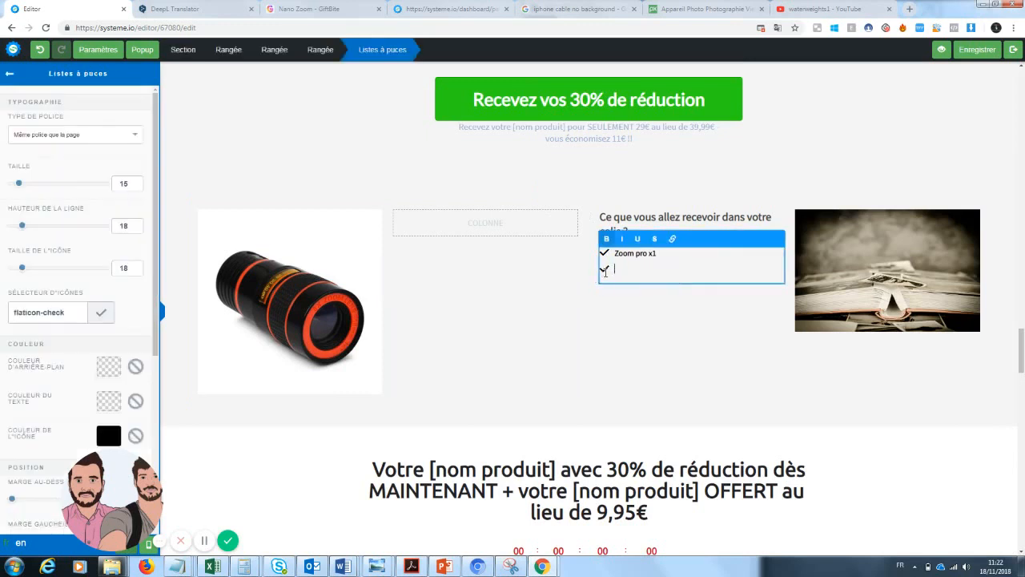
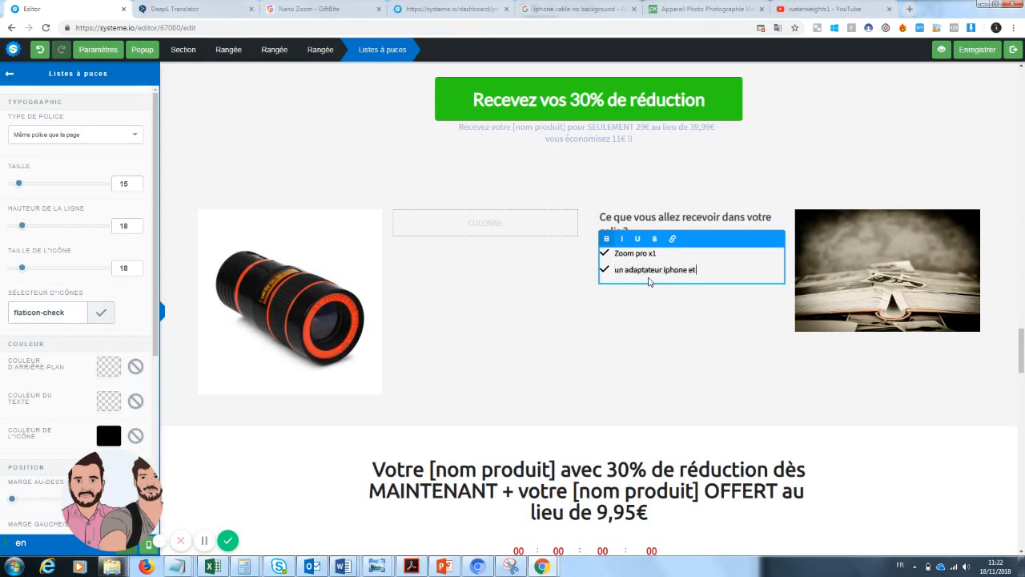
click(865, 399)
- Delete the "Votre [nom produit] avec 30% de réduction" countdown section and the "Plus de 1000+ clients déjà satisfaits!" testimonials section
drag(1022, 357, 1023, 381)
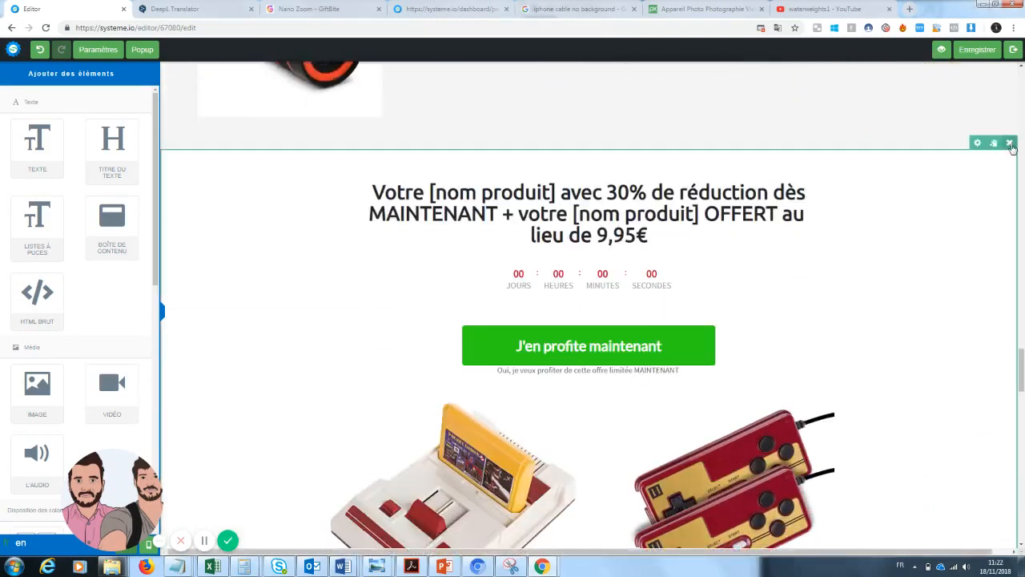
click(1010, 143)
click(558, 88)
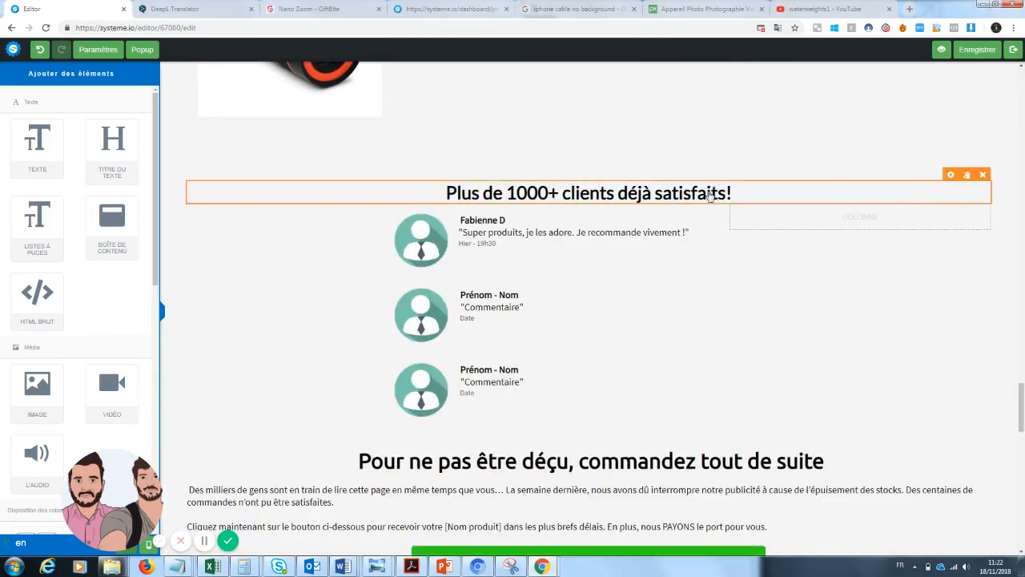
click(1010, 143)
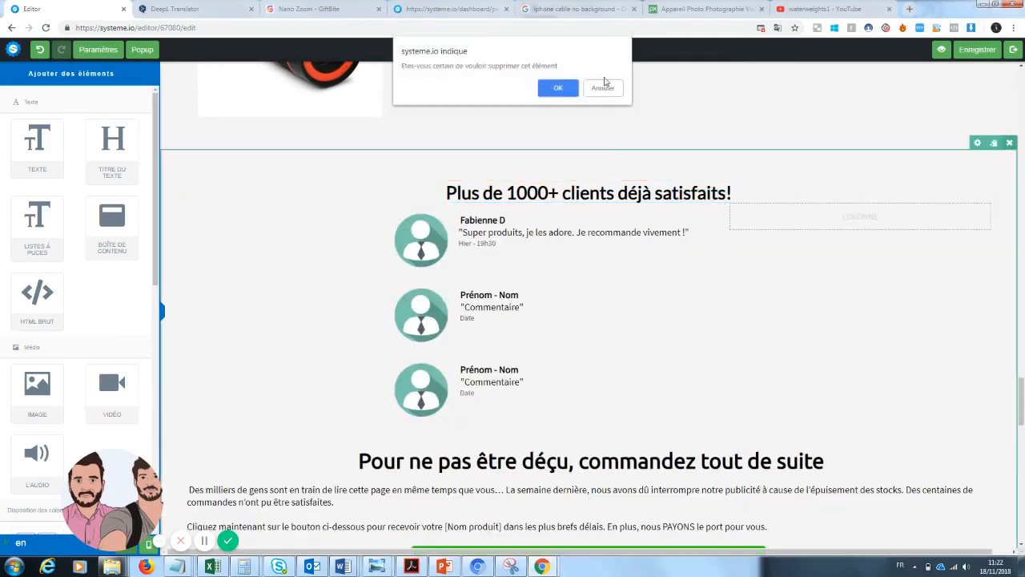
click(558, 88)
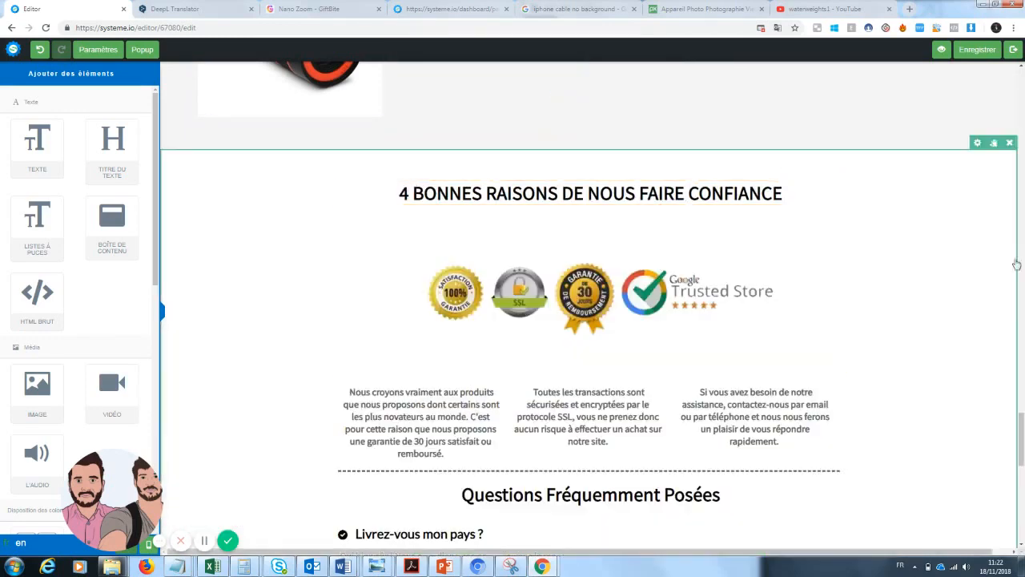
- Save the sales page and review its preview from the headline down to the footer
drag(1024, 431, 1022, 93)
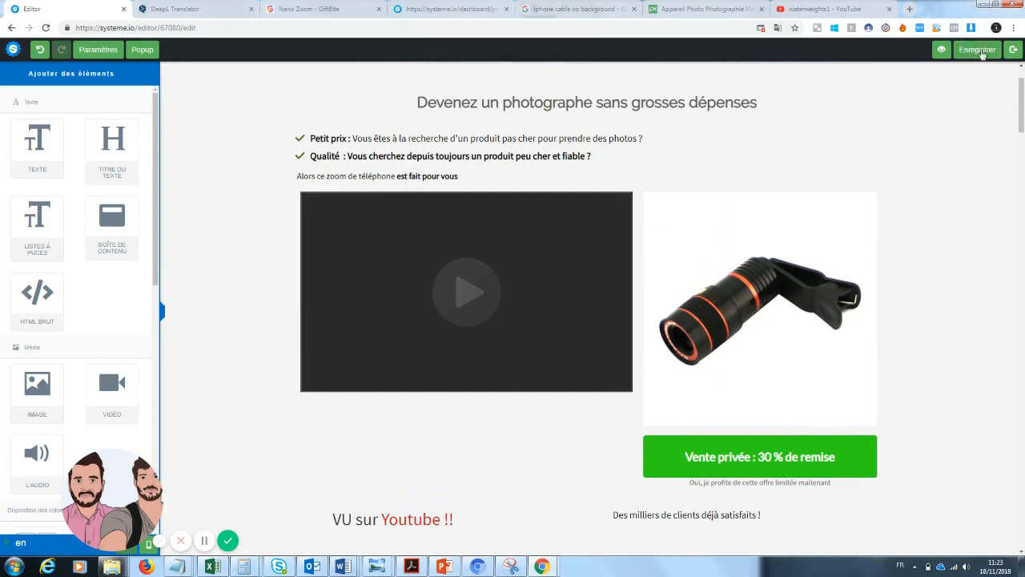
click(983, 51)
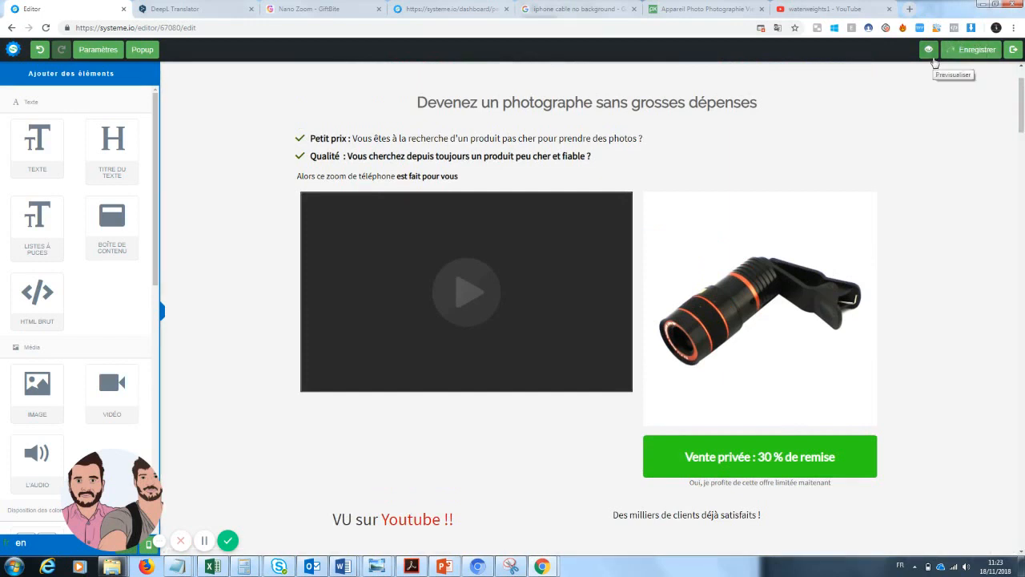
click(934, 56)
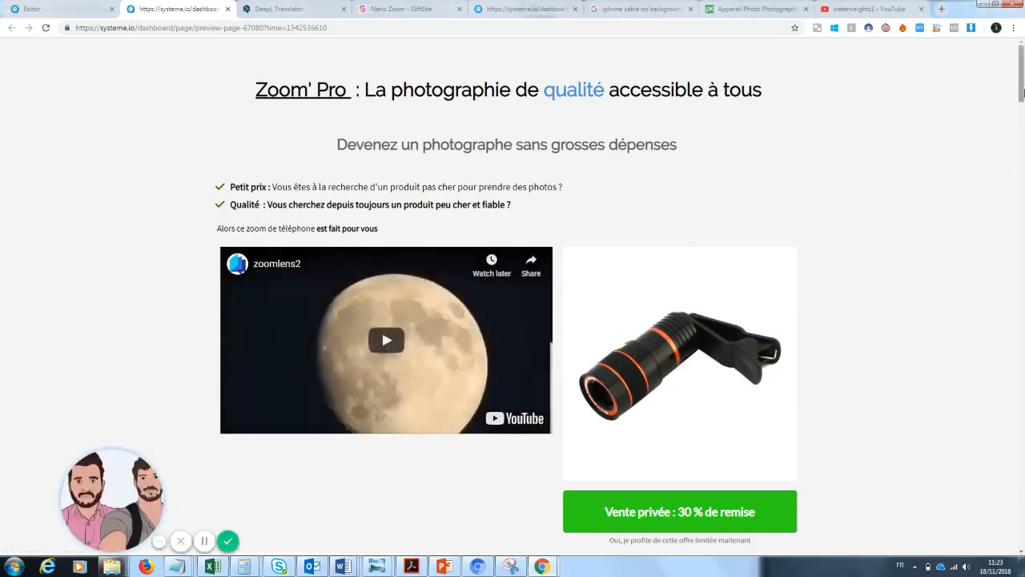
scroll(1022, 103, down, 1)
drag(1022, 103, 1023, 297)
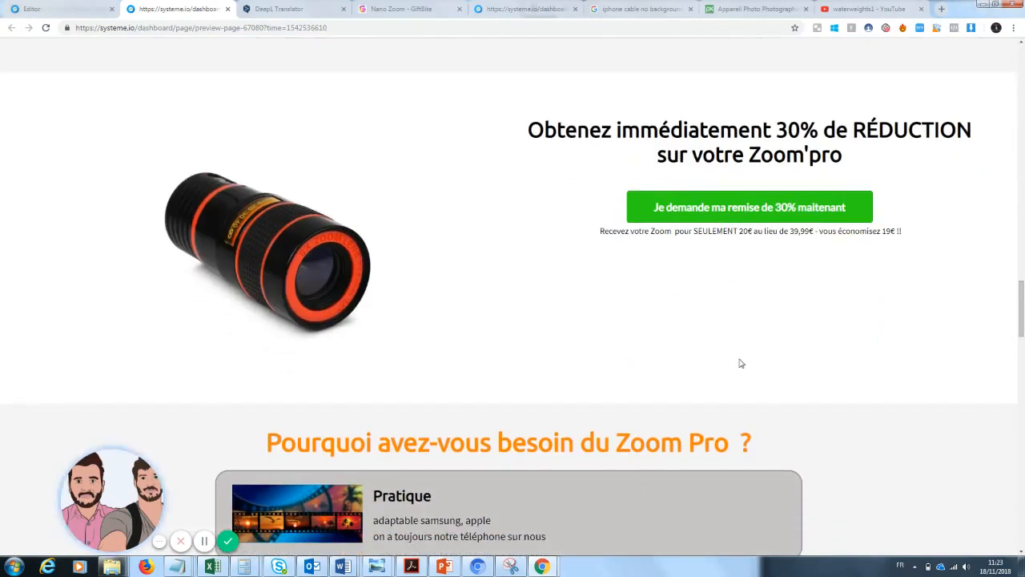
drag(1022, 314, 1022, 519)
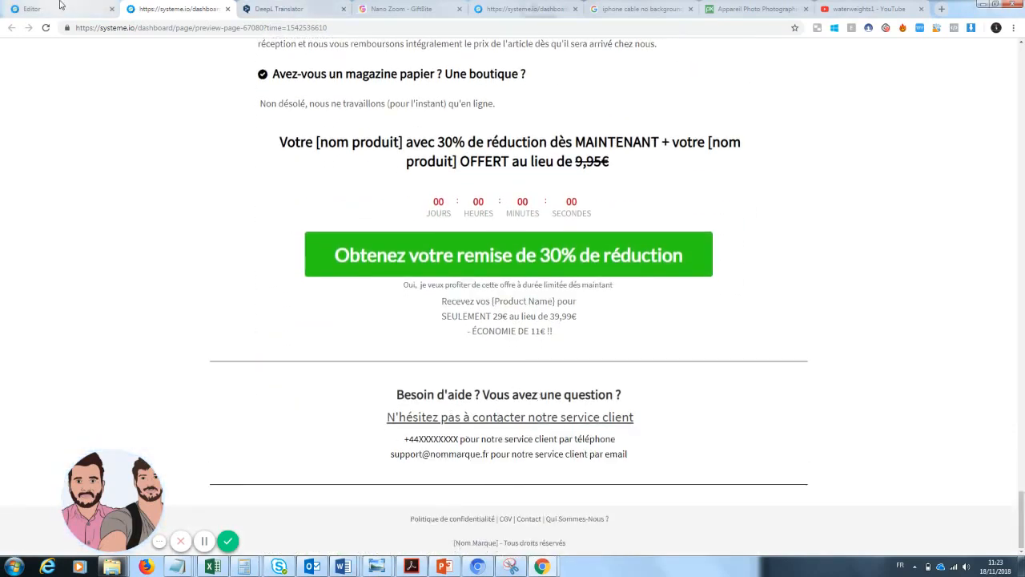
- Return to the editor and add a text block to the empty column beside the zoom lens picture in the package contents section
click(61, 5)
drag(1021, 118, 1022, 399)
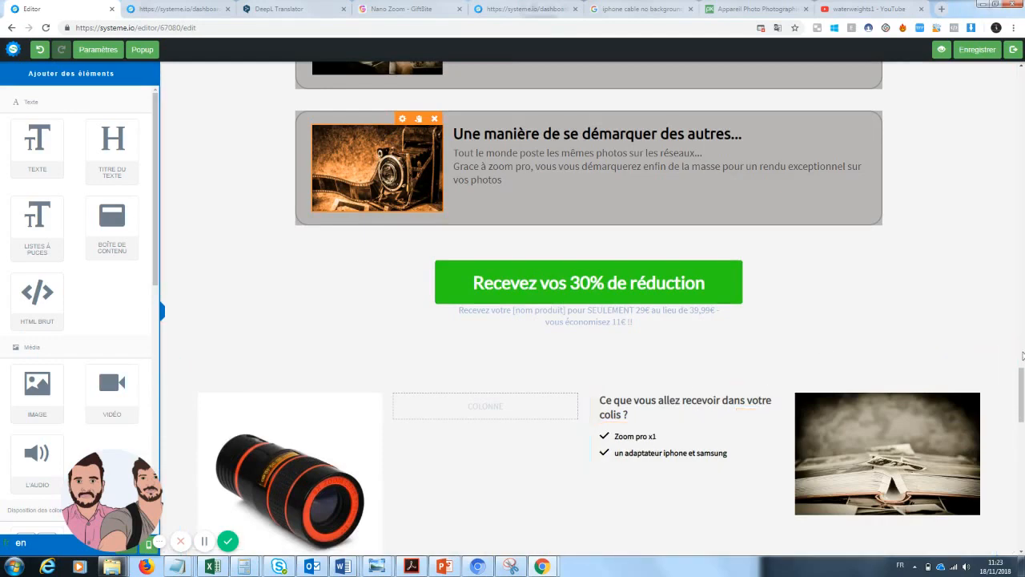
drag(1023, 382, 1023, 400)
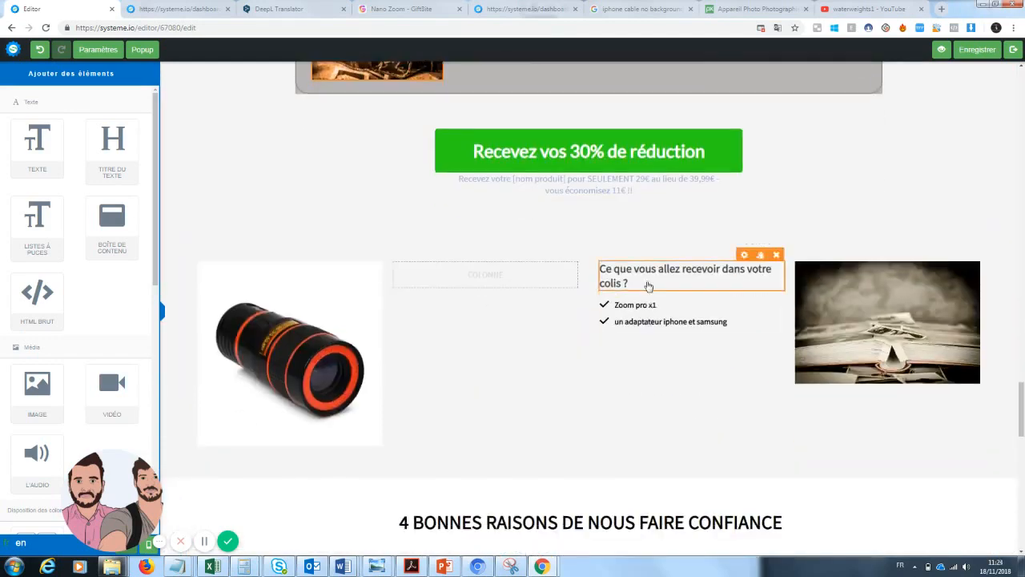
click(648, 285)
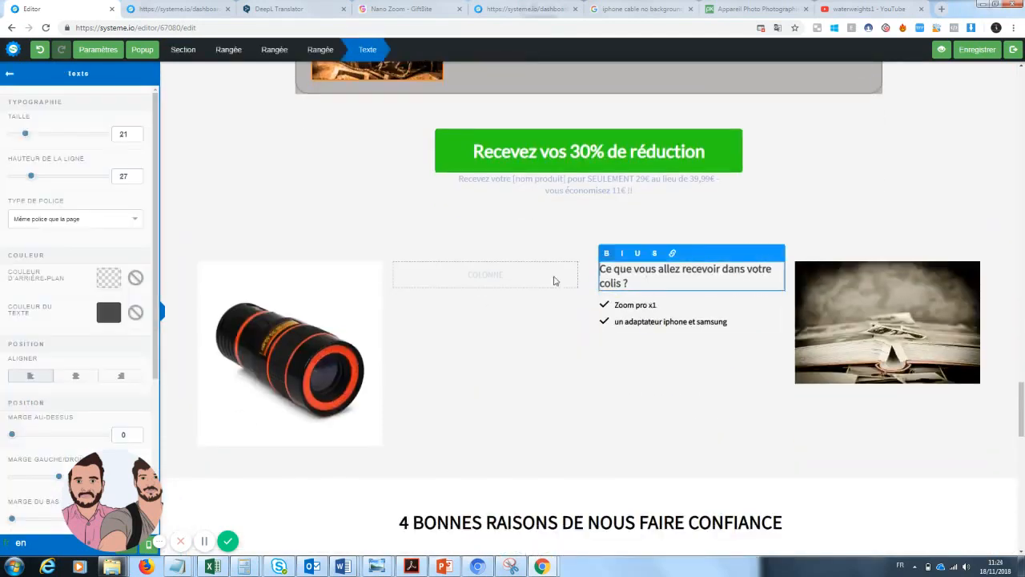
click(10, 76)
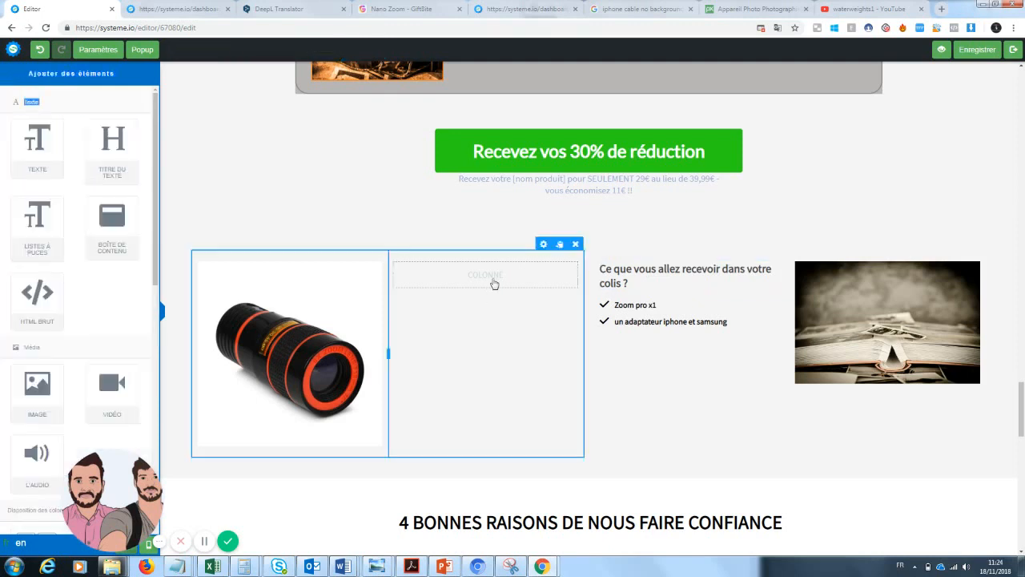
drag(37, 140, 513, 286)
- Delete the placeholder text block from the column beside the zoom lens picture
click(700, 311)
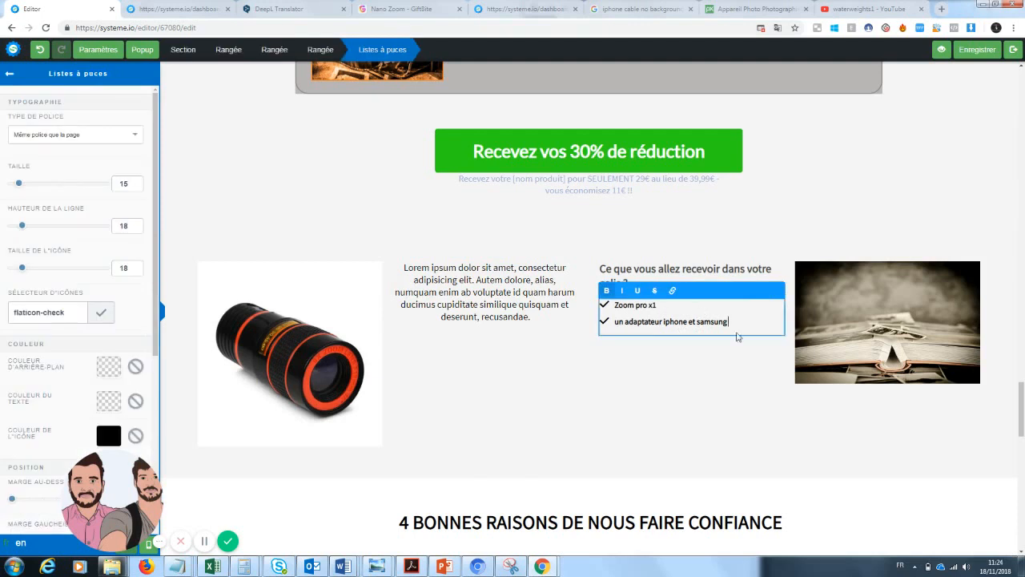
drag(745, 321, 601, 306)
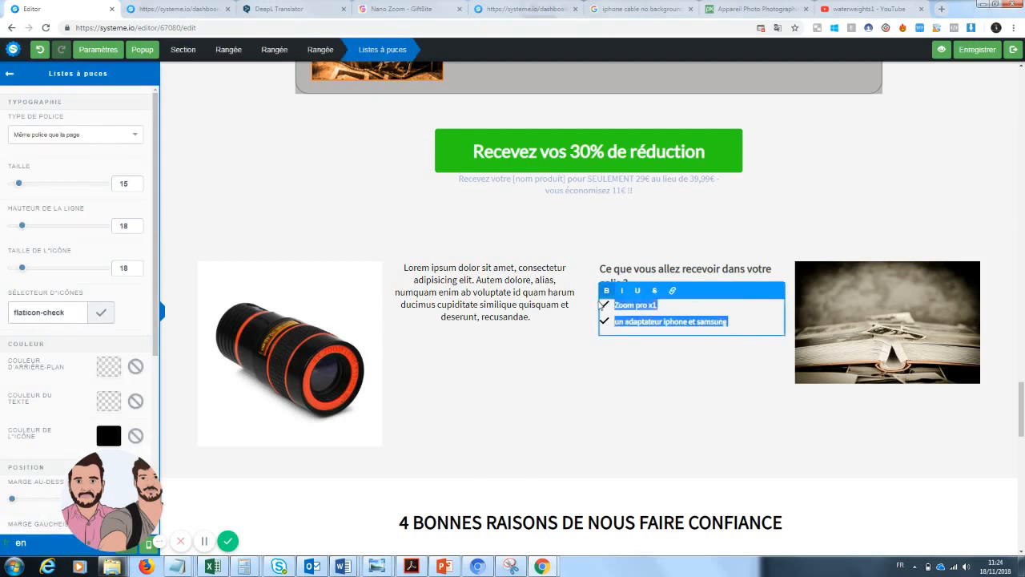
click(480, 322)
click(570, 254)
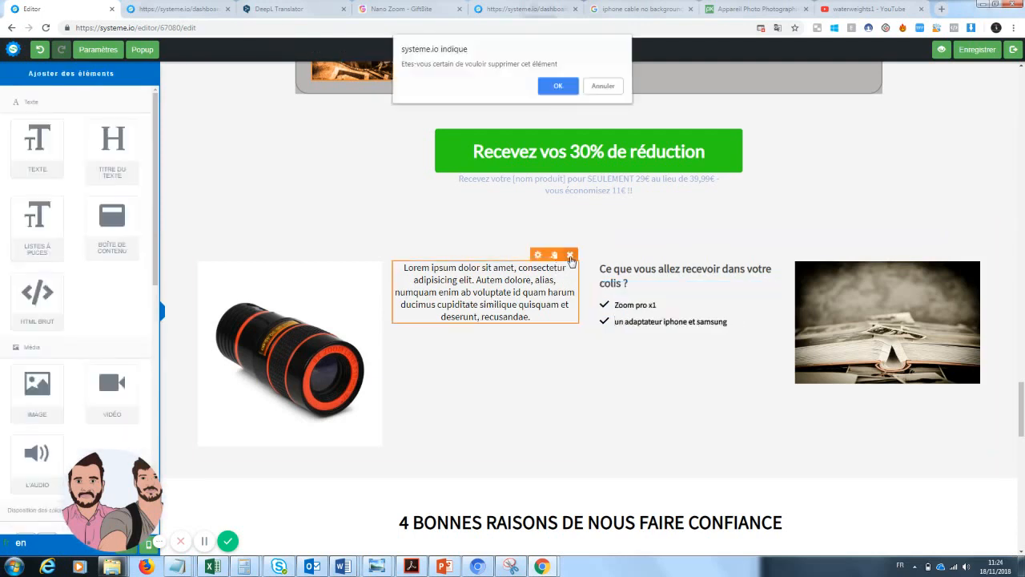
click(552, 87)
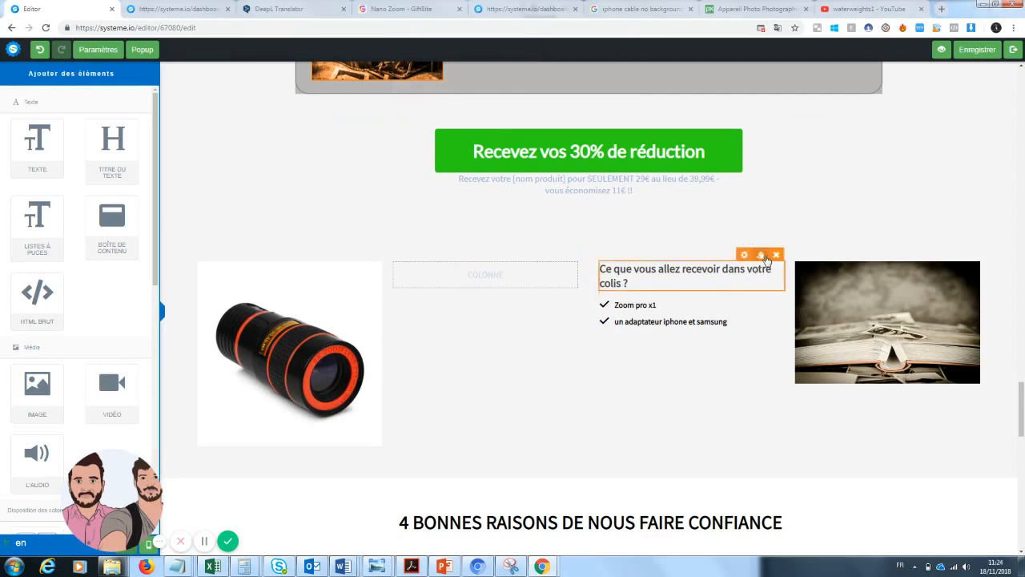
- Duplicate the "Ce que vous allez recevoir dans votre colis ?" heading and its checklist, placing the copies in the column beside the zoom lens picture
click(763, 255)
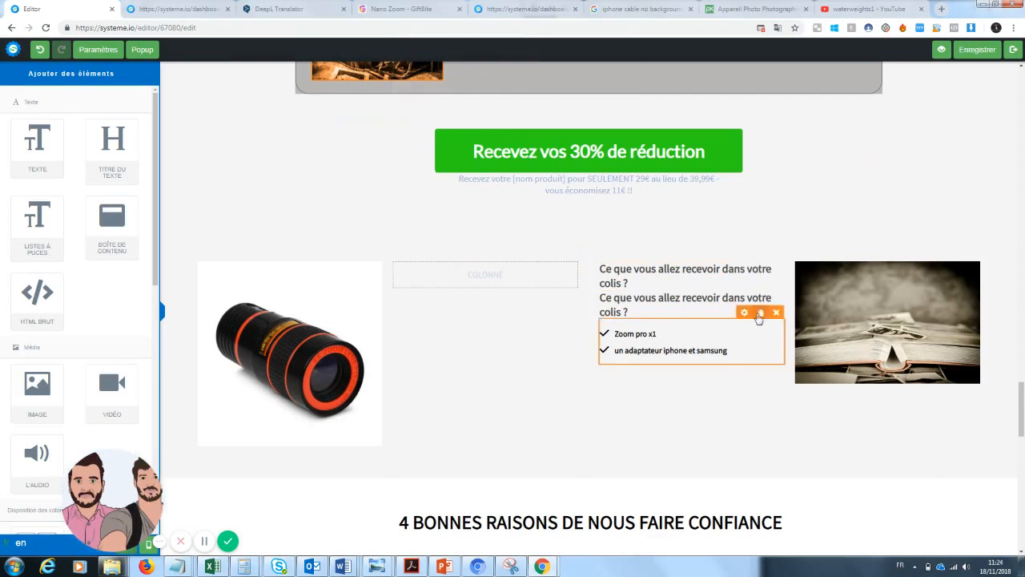
click(761, 313)
drag(652, 349, 492, 277)
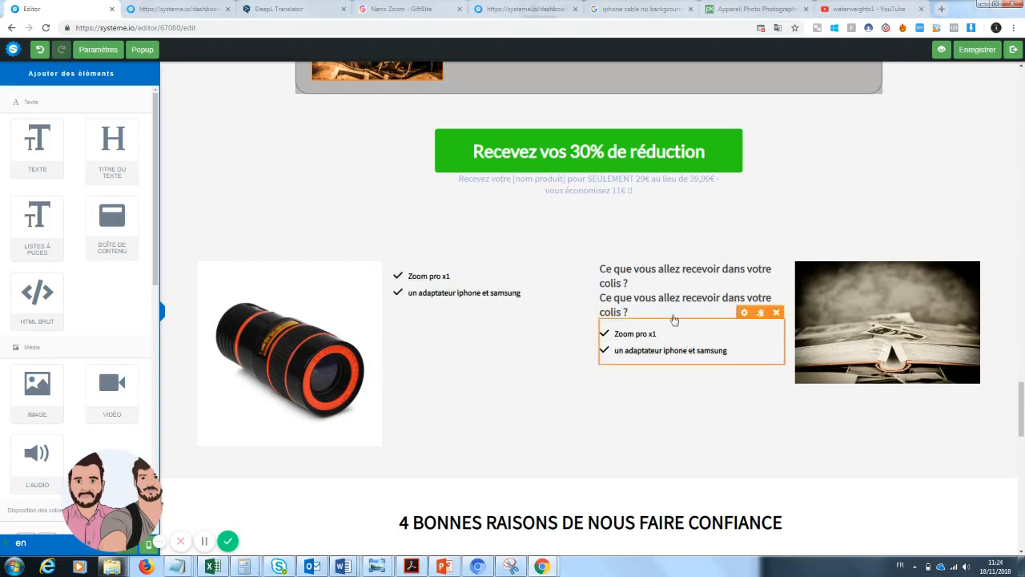
drag(674, 306, 462, 279)
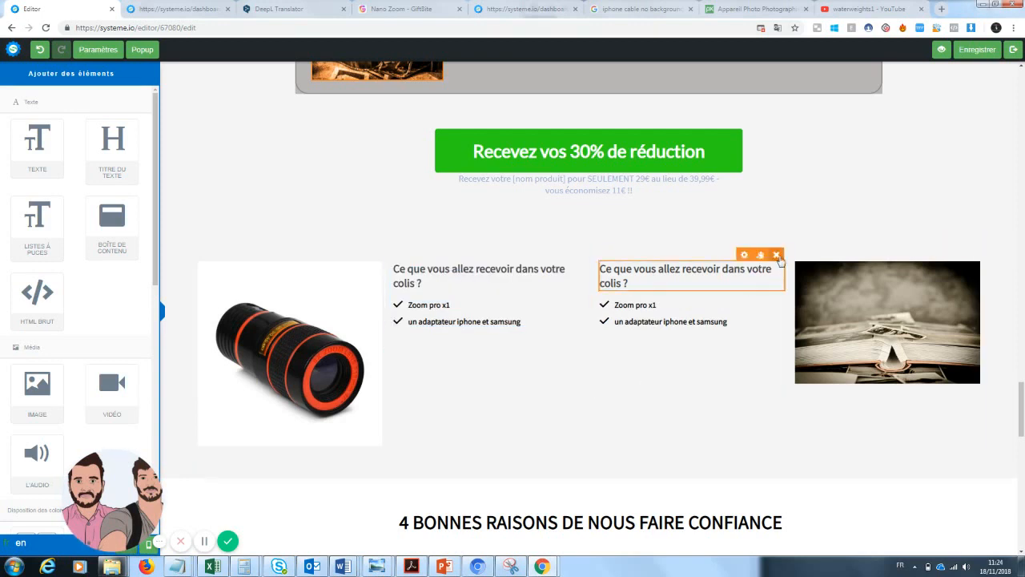
- Delete the duplicate heading and checklist from the column beside the book picture
click(776, 256)
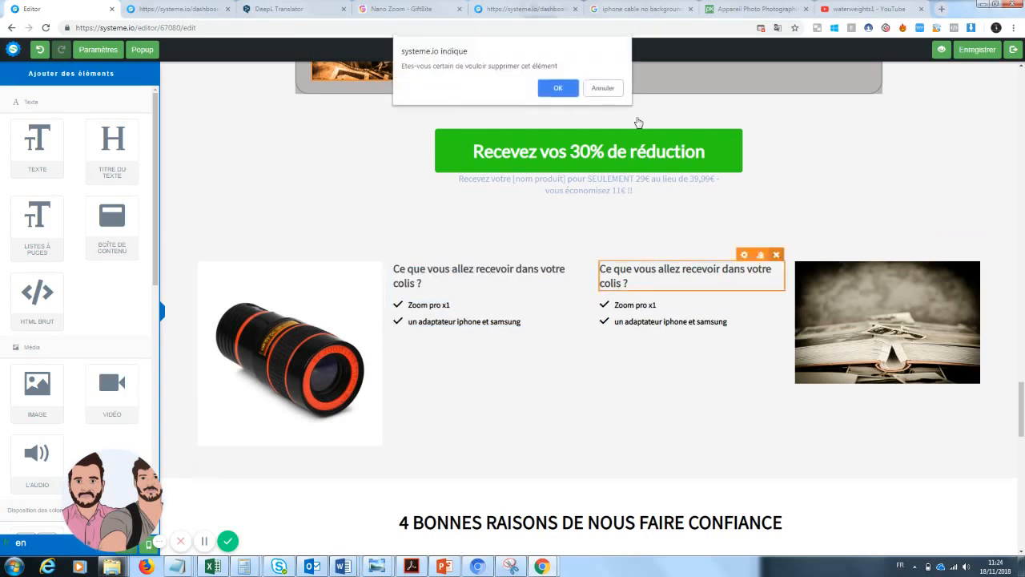
click(561, 90)
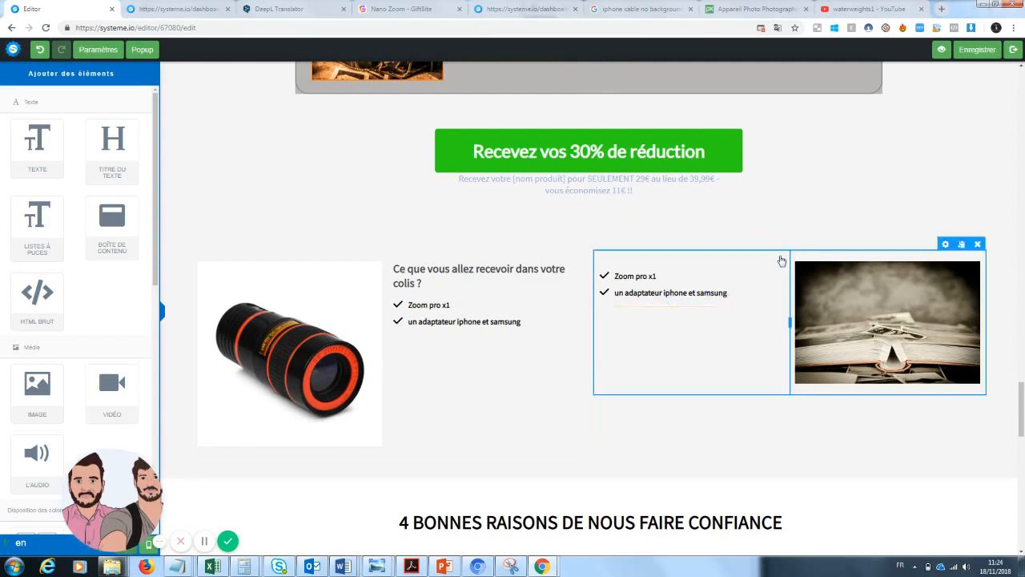
click(776, 255)
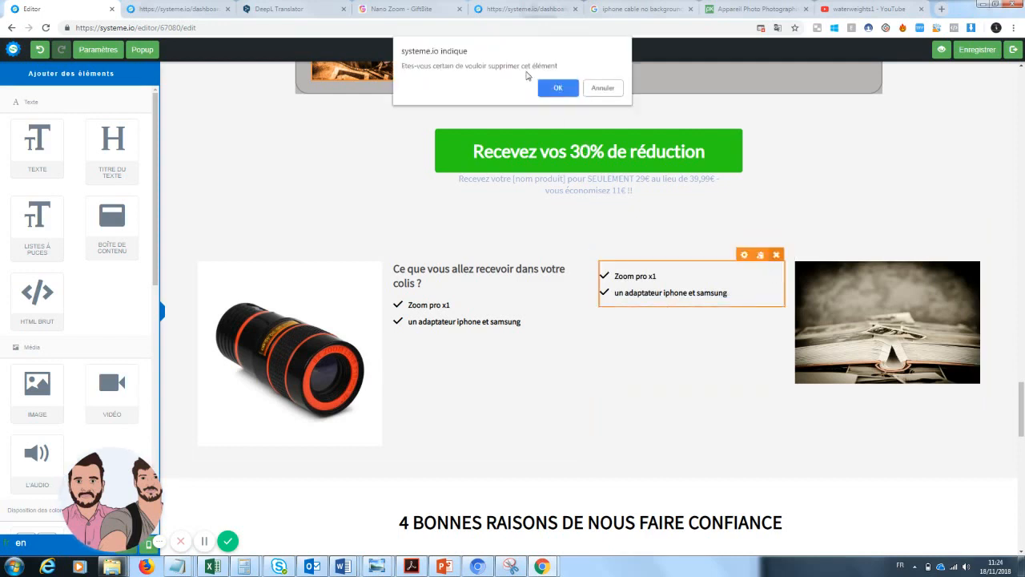
click(555, 89)
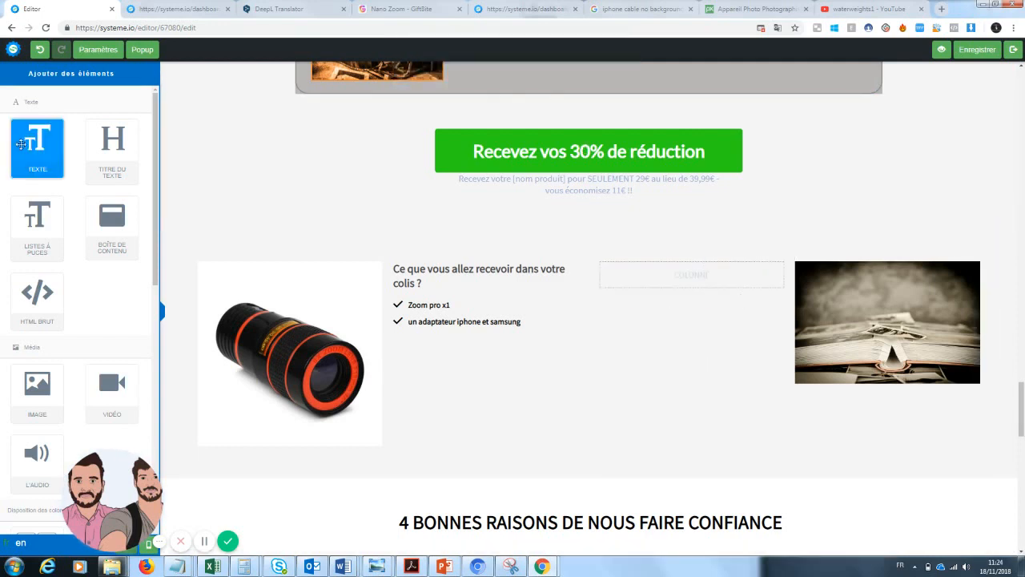
- Add to the emptied column the text "Une garantie de 30 jours est disponible... vous ne risquez donc à changer votre manière de prendre des photos."
drag(22, 144, 664, 282)
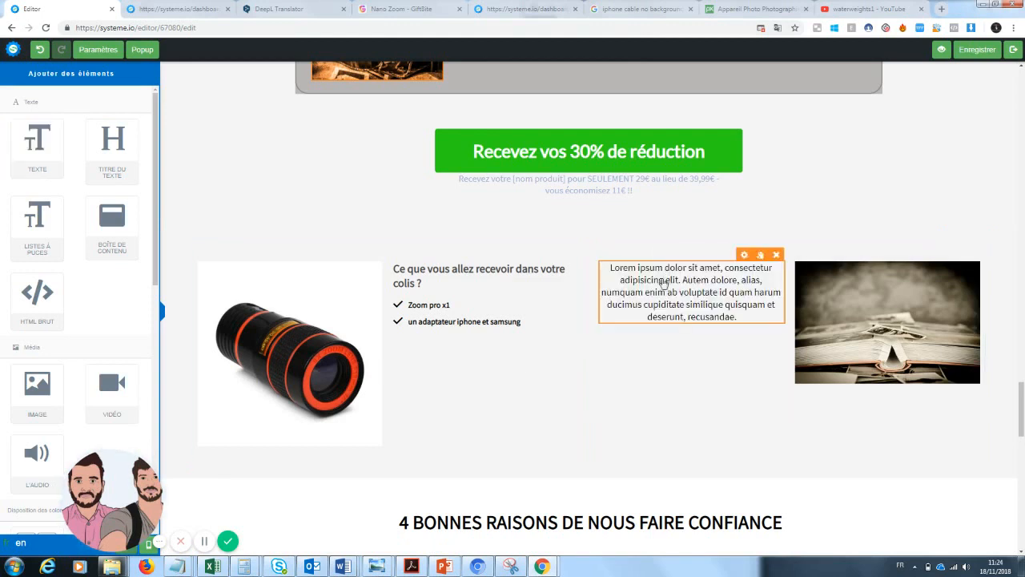
click(741, 320)
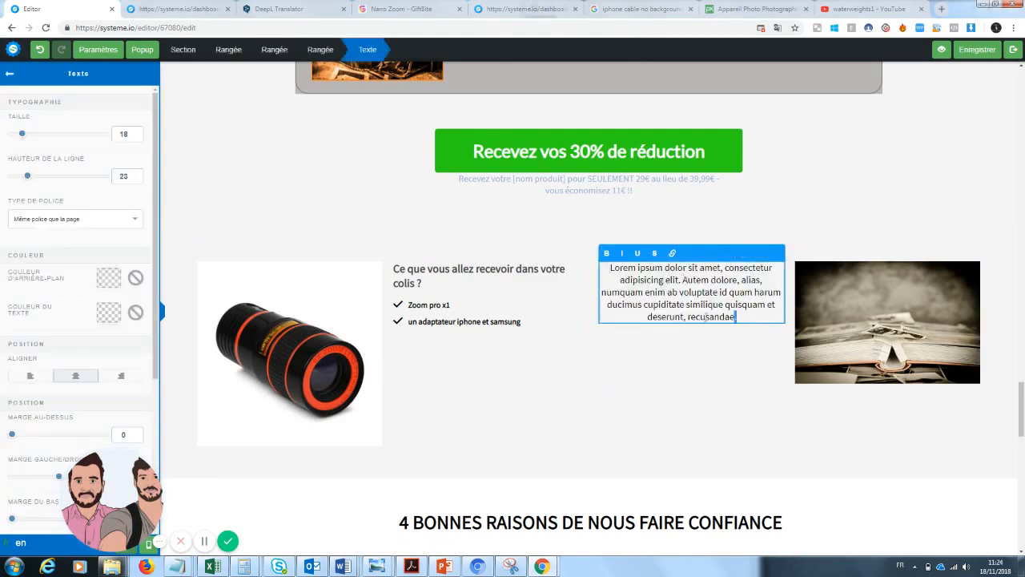
key(ctrl+a)
key(BackSpace)
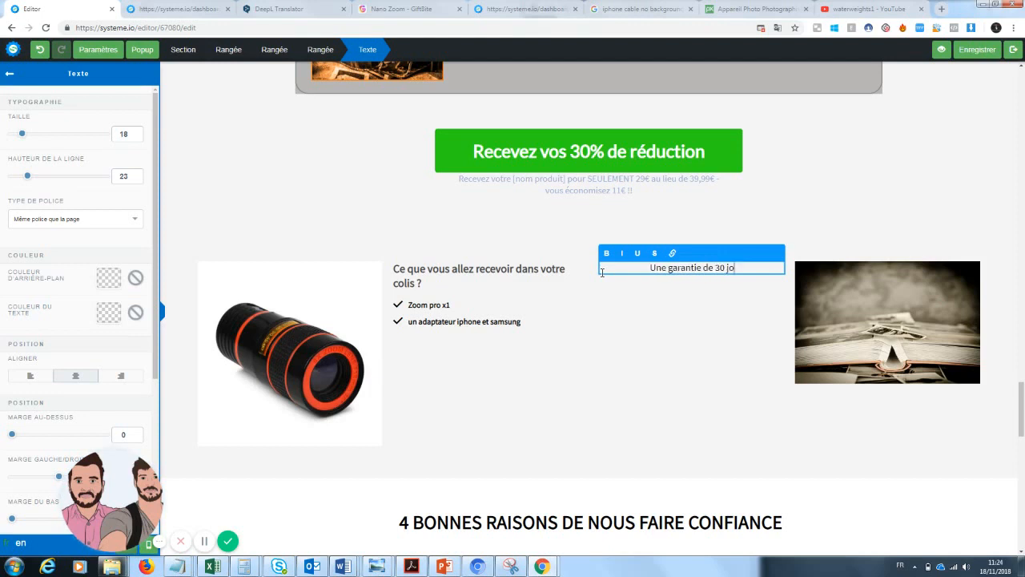
text(Une garantie de 30 jours est disponibl)
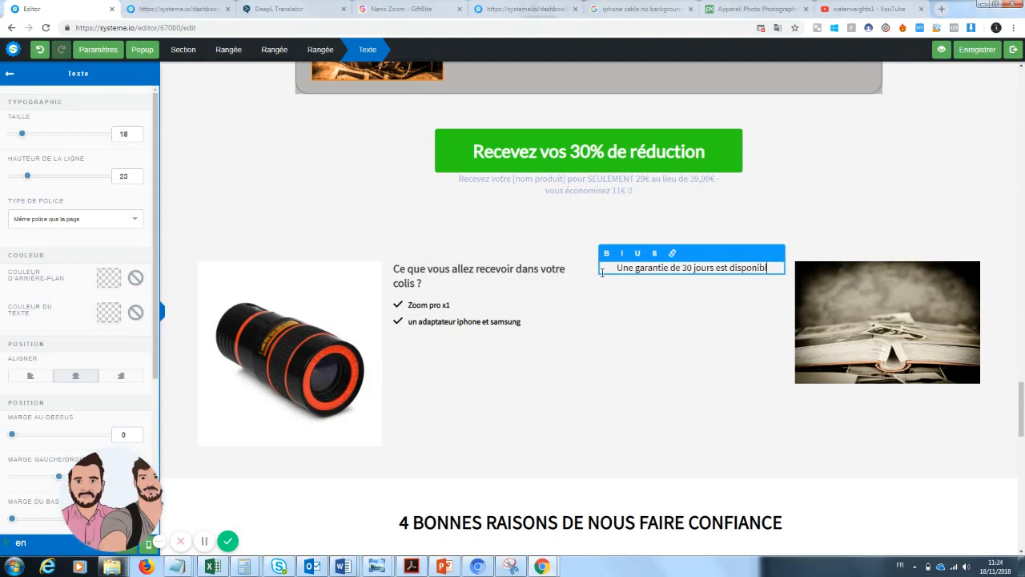
text(e, sou)
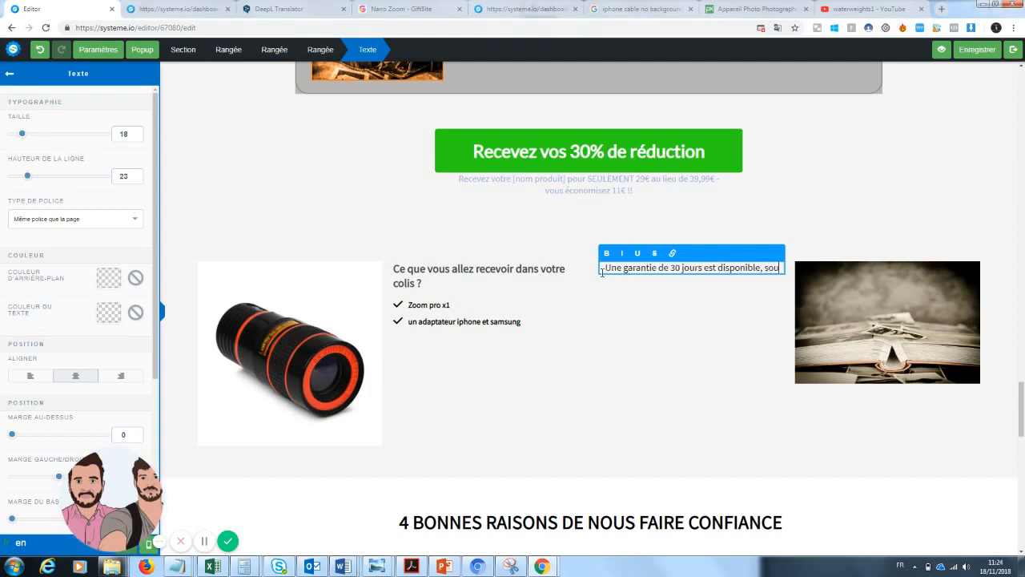
key(BackSpace)
key(BackSpace)
key(BackSpace)
key(BackSpace)
key(BackSpace)
text(.)
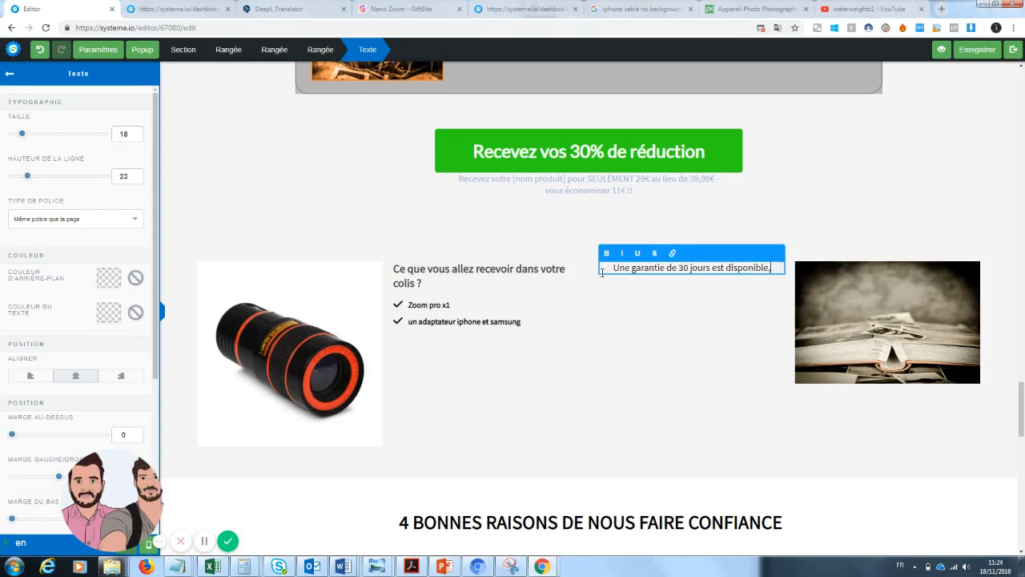
text(.. vous ne risquez donc à changer votre manière de prendre des photos.)
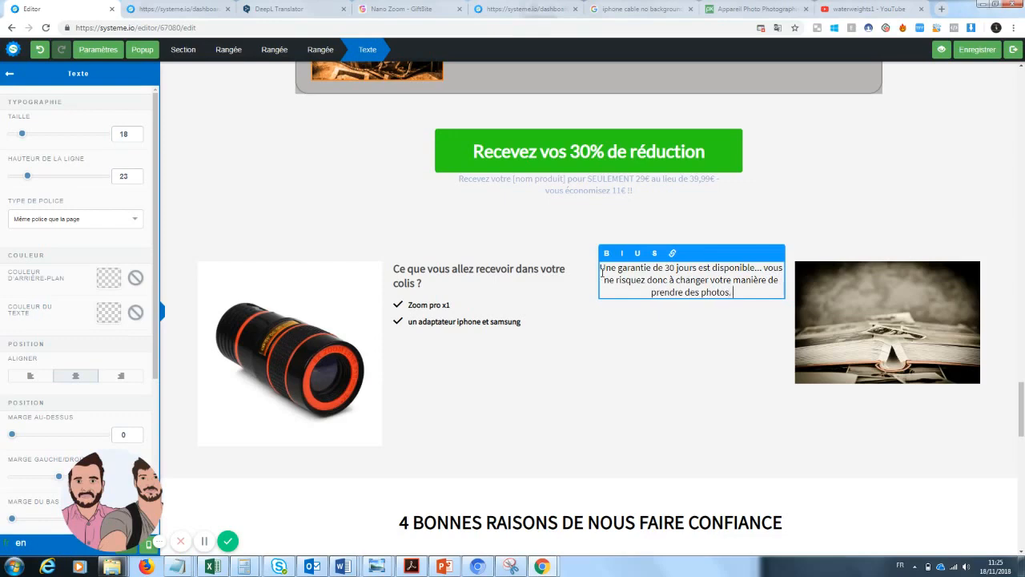
click(855, 454)
- Check the remaining page sections in the editor and open the URL setting of the "Recevez vos 30% de réduction" button
scroll(855, 453, down, 15)
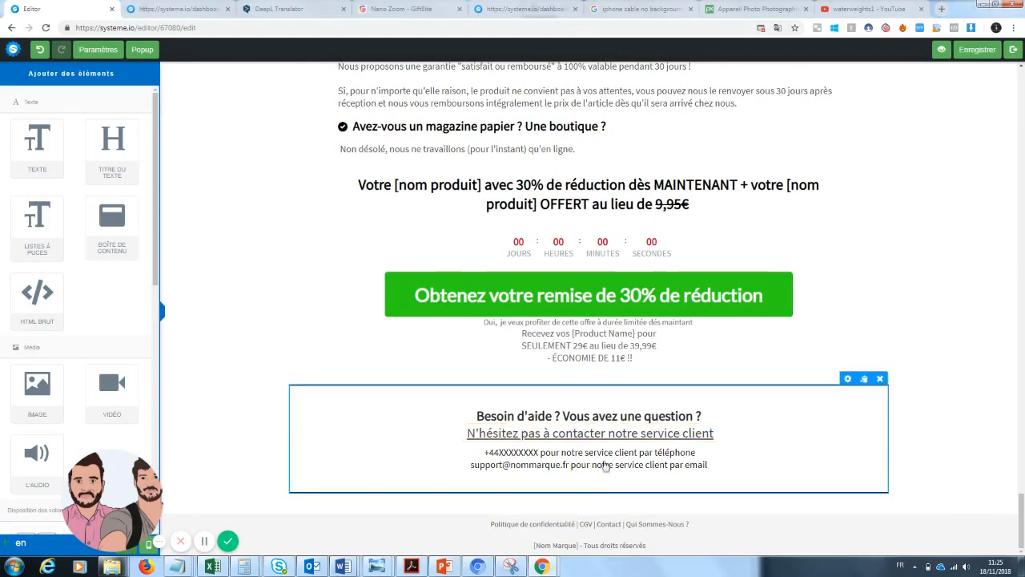
drag(1022, 524, 1022, 280)
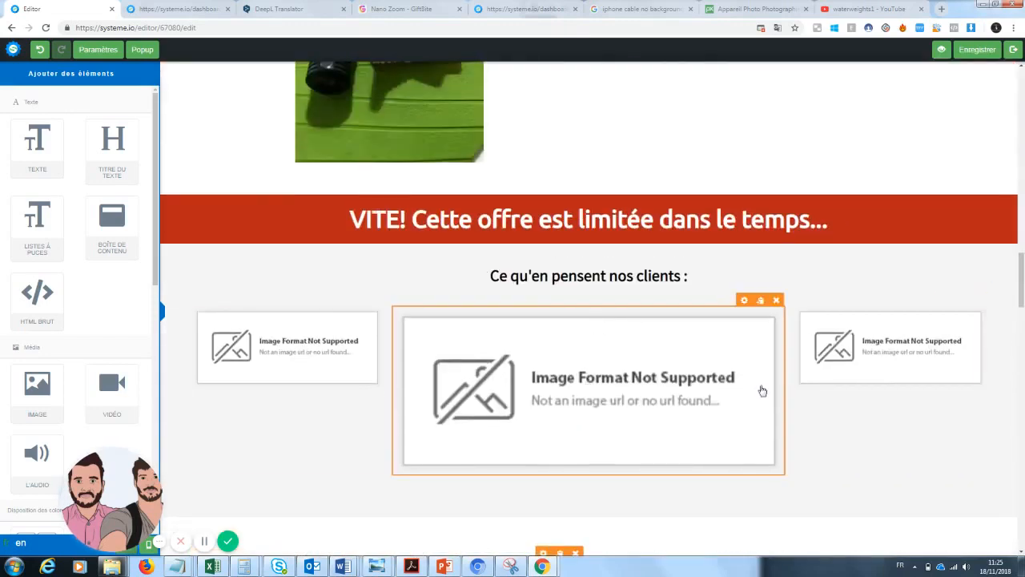
drag(1023, 280, 1022, 396)
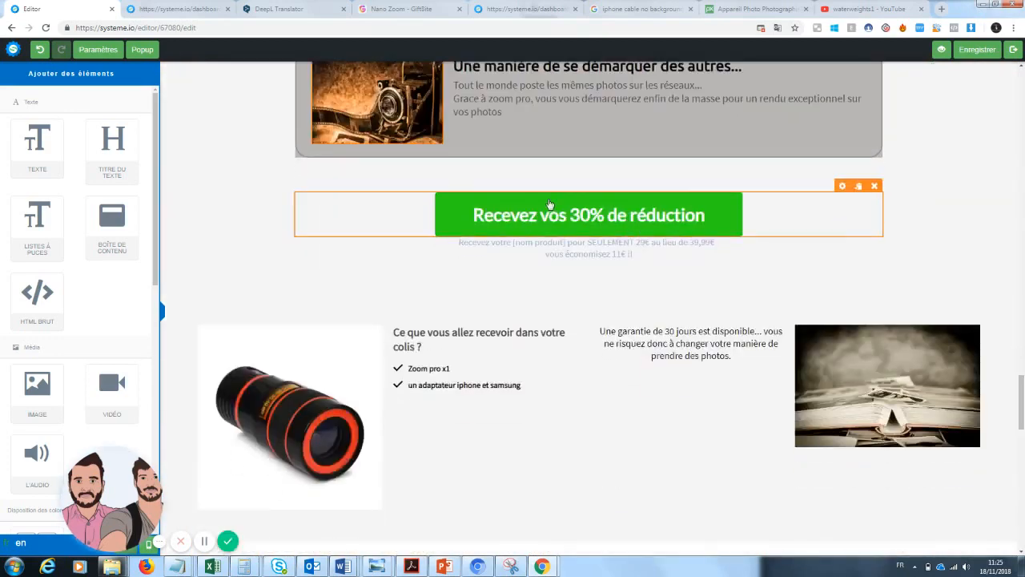
click(542, 216)
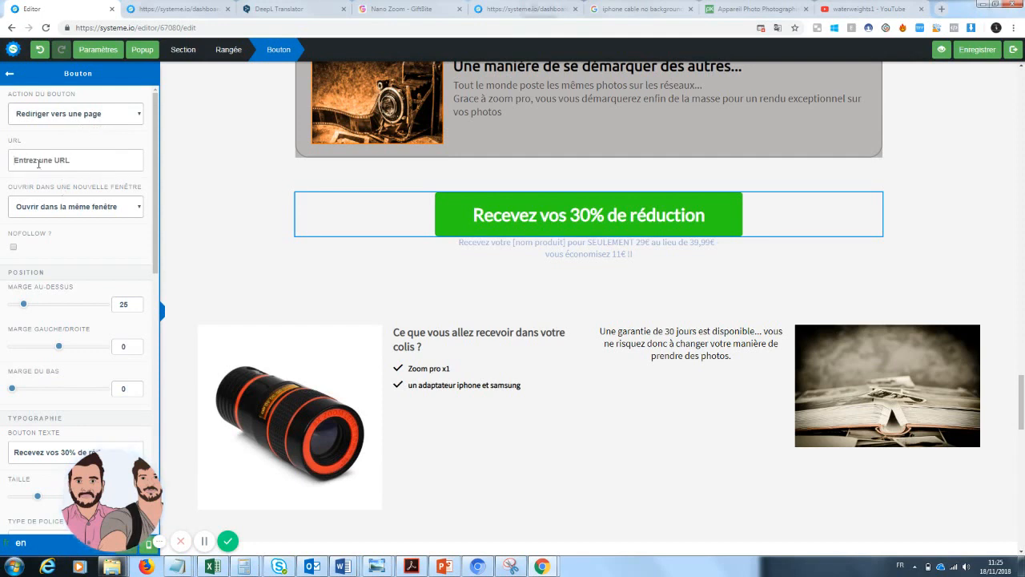
click(38, 163)
- Open the sales page preview and review it from the headline and video down to the package contents and trust badges
drag(1024, 418, 1023, 86)
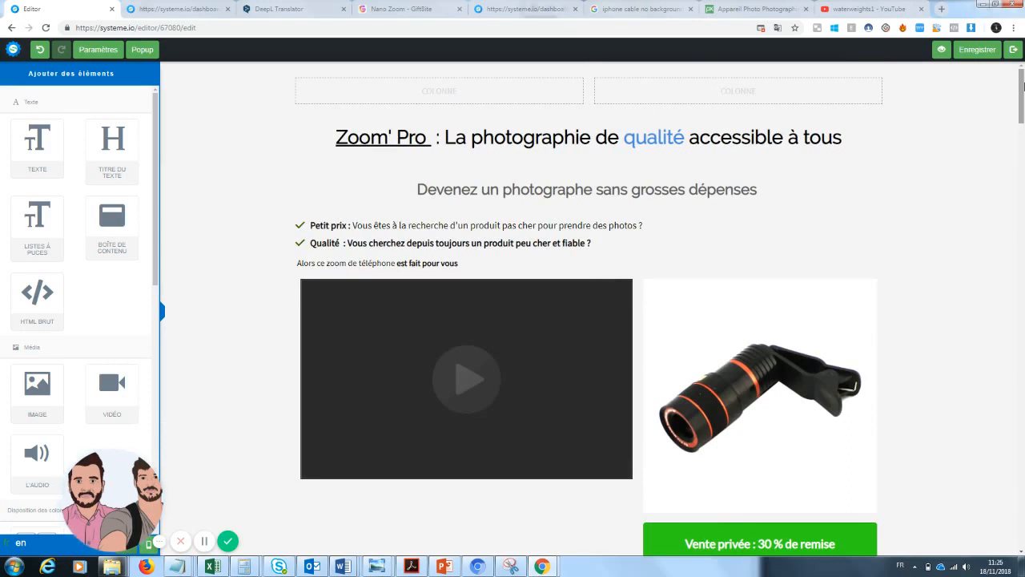
drag(1023, 92, 1009, 203)
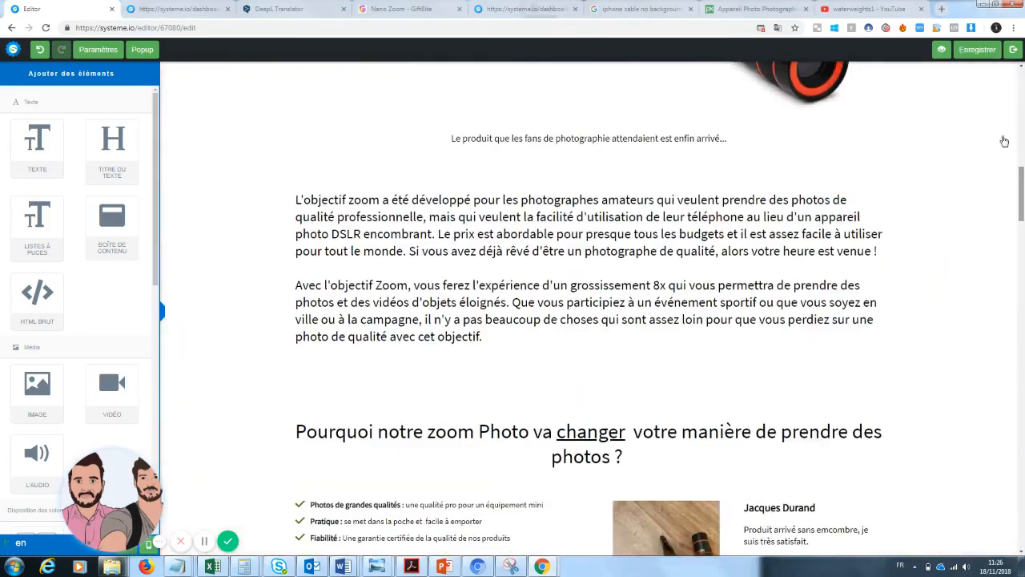
click(938, 57)
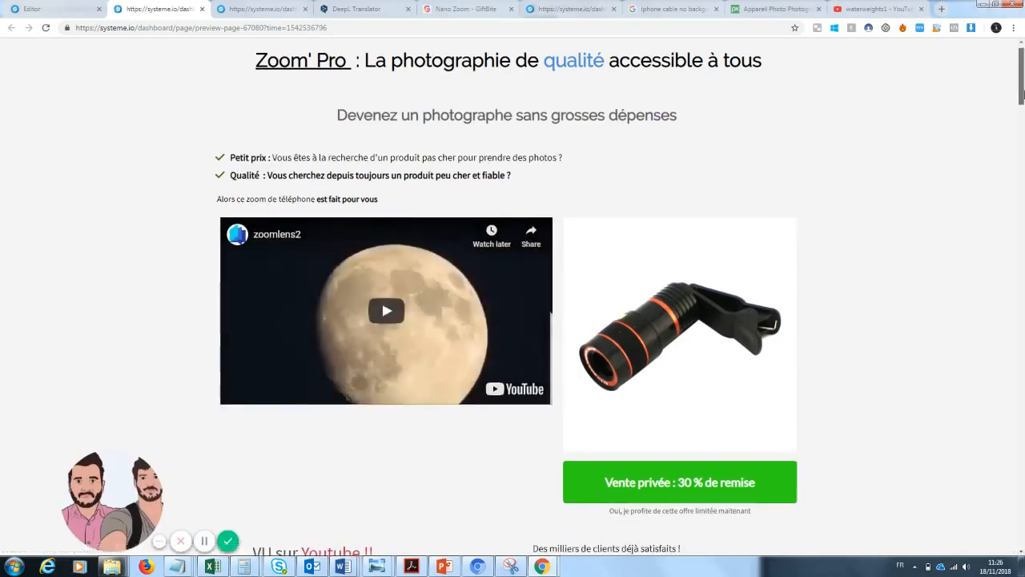
mouse_move(1023, 83)
mouse_down()
mouse_move(1019, 265)
mouse_move(1023, 86)
mouse_up()
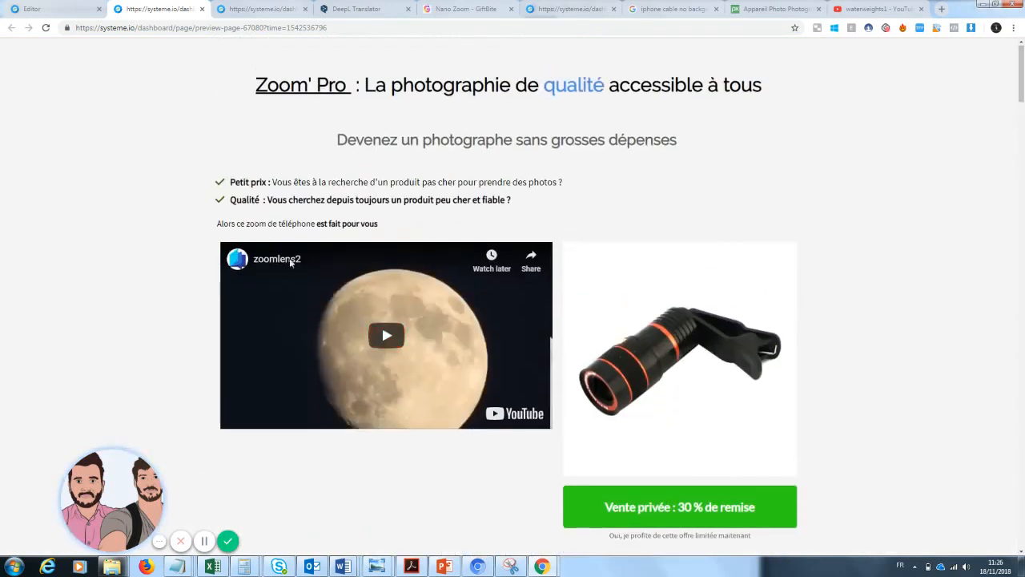
drag(110, 503, 143, 502)
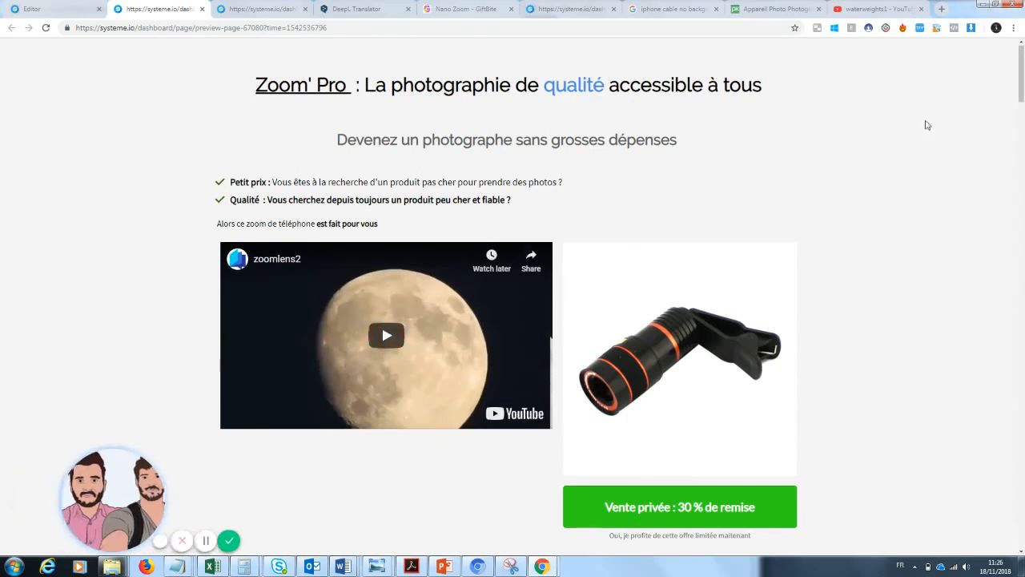
scroll(590, 256, down, 1)
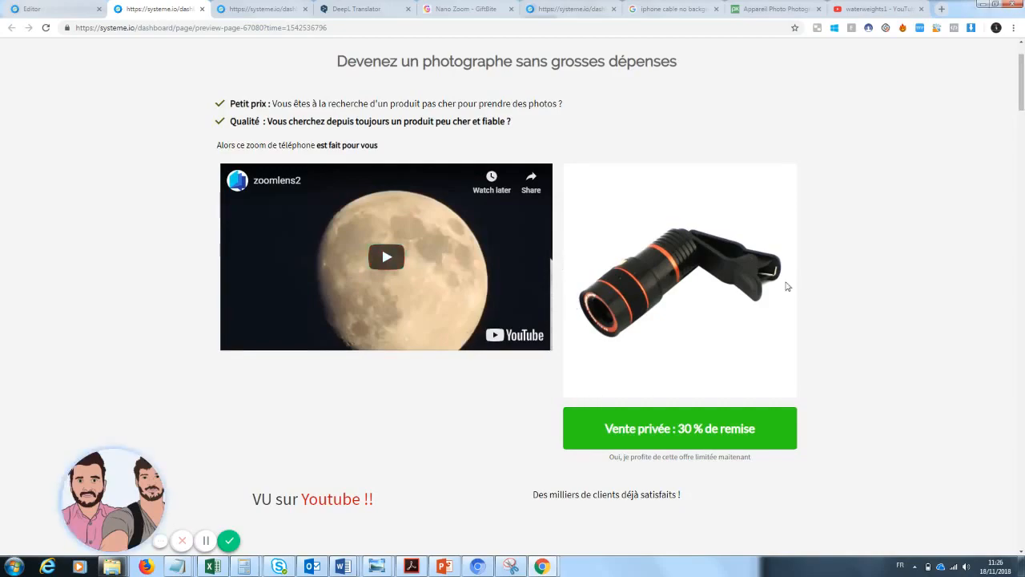
drag(1021, 82, 1022, 399)
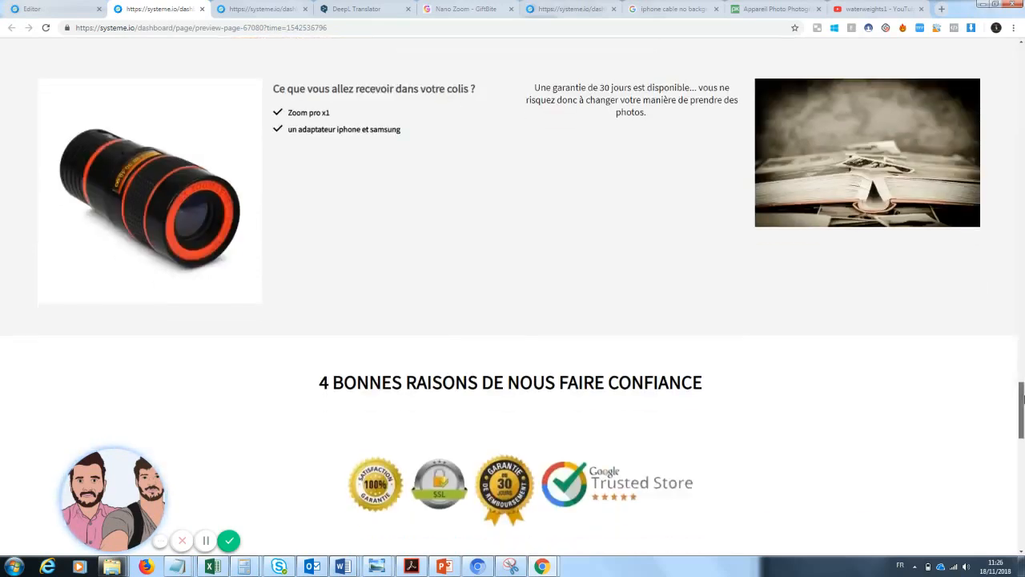
drag(1022, 399, 1022, 338)
drag(1023, 376, 1023, 118)
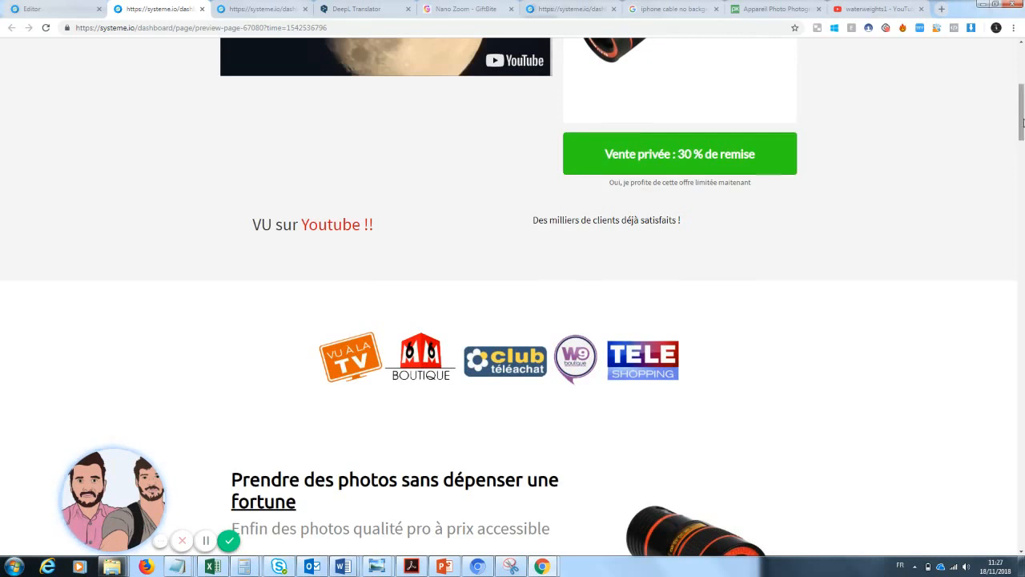